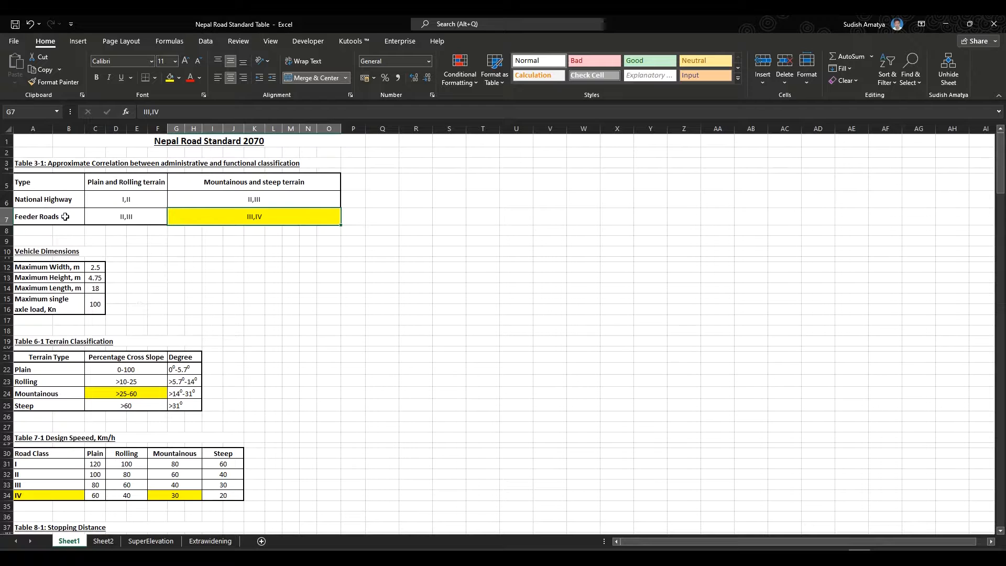
- Examine the road classification, terrain classification and design speed tables, checking the highlighted feeder road, mountainous and class IV values
{"action": "left_click", "coordinate": [66, 219]}
{"action": "scroll", "coordinate": [447, 375], "scroll_direction": "down", "scroll_amount": 2}
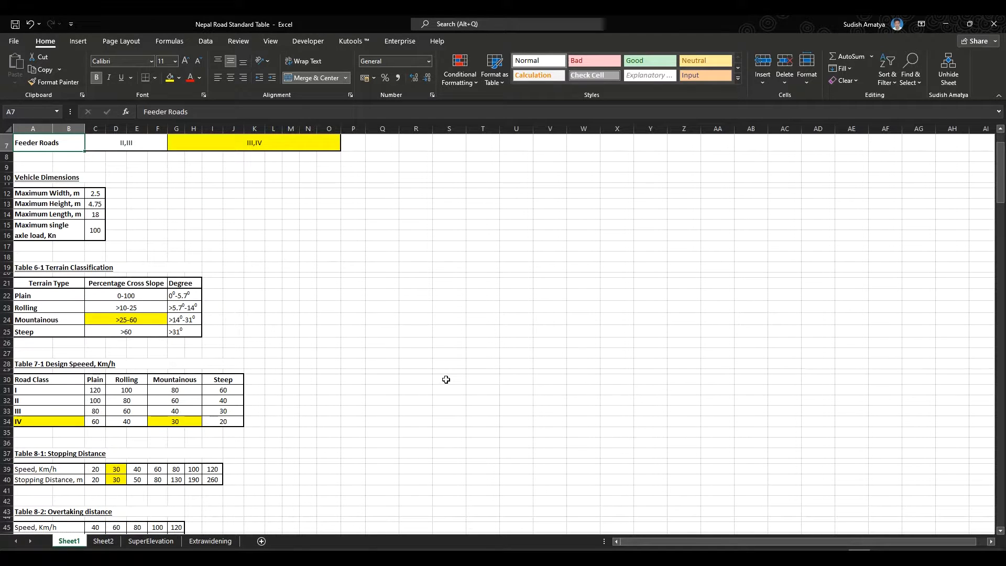
{"action": "left_click", "coordinate": [50, 320]}
{"action": "scroll", "coordinate": [178, 362], "scroll_direction": "down", "scroll_amount": 2}
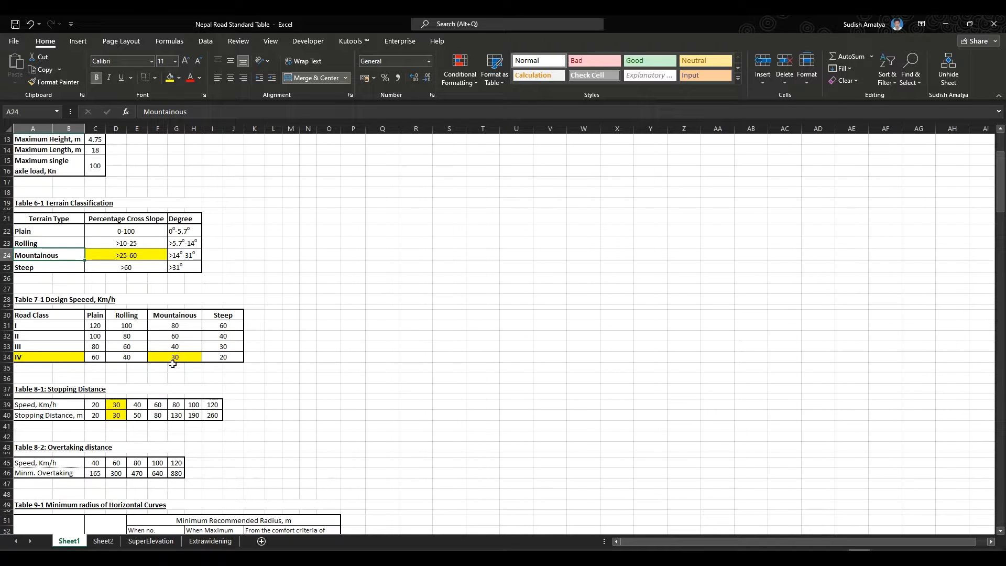
{"action": "left_click", "coordinate": [175, 358]}
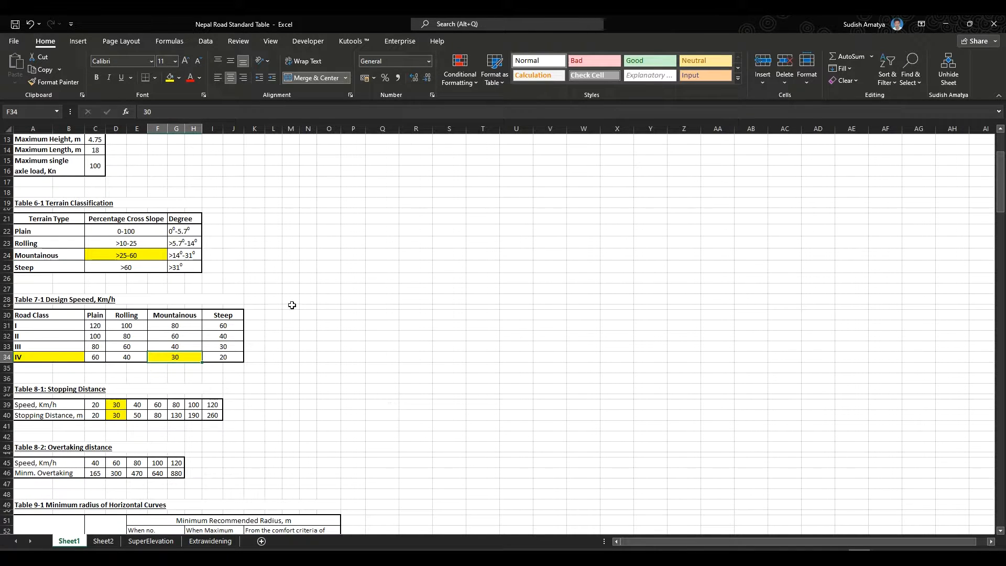
{"action": "left_click", "coordinate": [30, 360]}
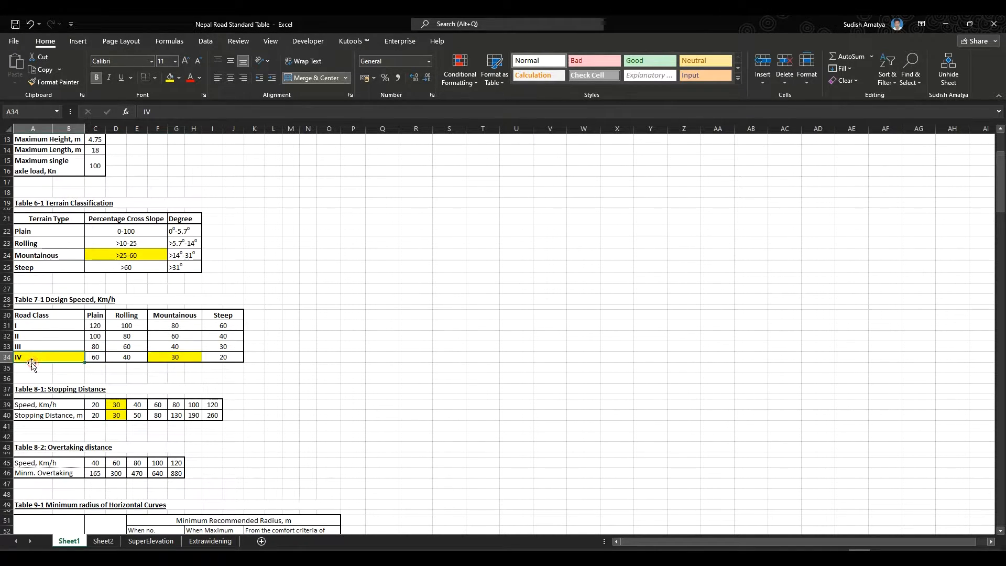
{"action": "scroll", "coordinate": [35, 379], "scroll_direction": "down", "scroll_amount": 2}
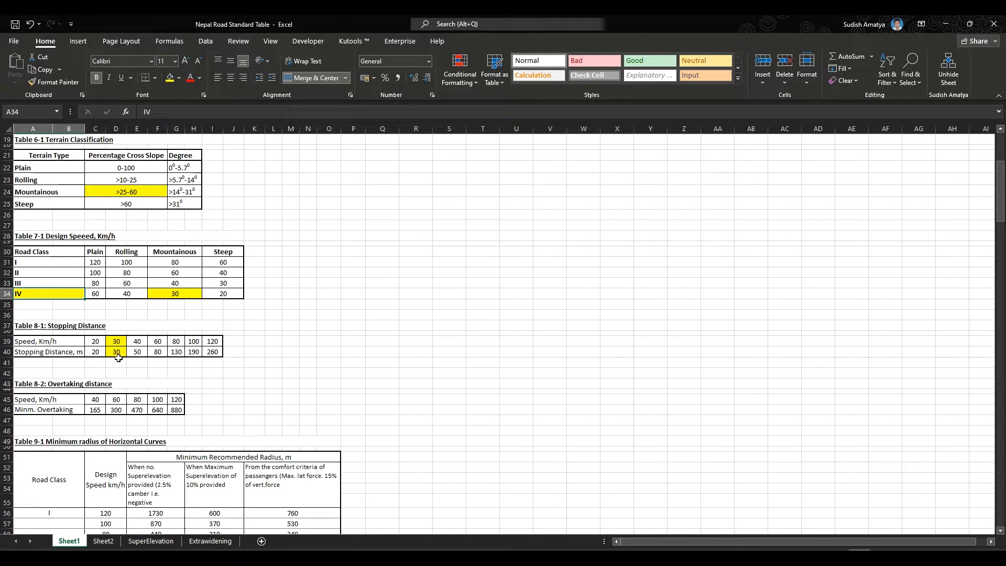
{"action": "scroll", "coordinate": [111, 370], "scroll_direction": "down", "scroll_amount": 2}
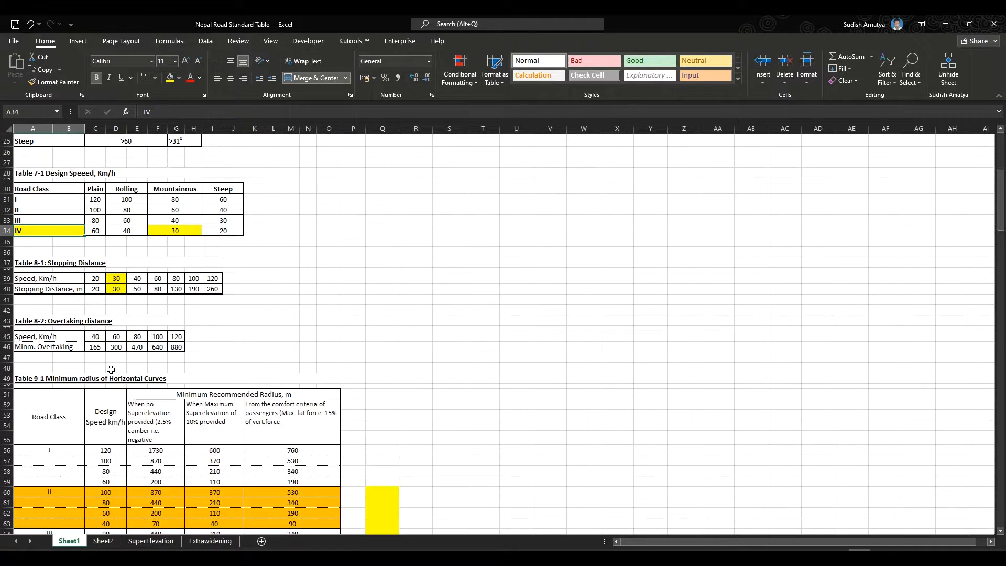
- Examine the stopping distance and overtaking distance tables, checking the highlighted 30 km/h values
{"action": "left_click", "coordinate": [116, 278]}
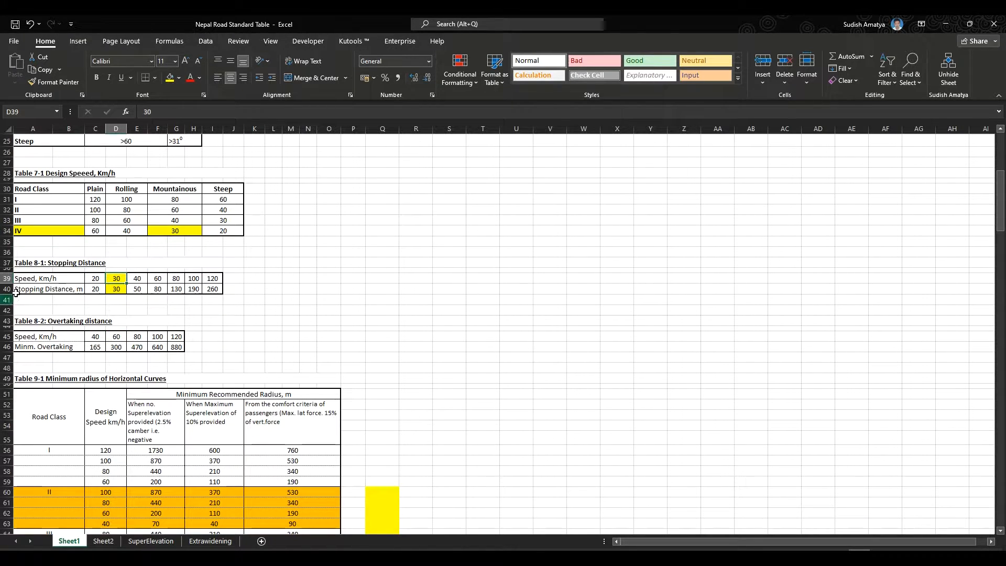
{"action": "left_click", "coordinate": [116, 288]}
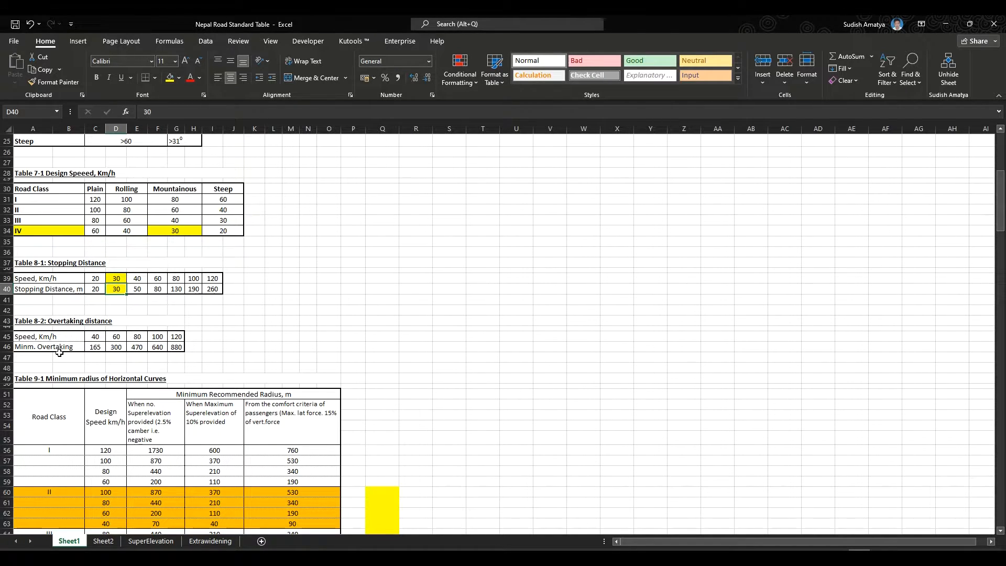
{"action": "left_click", "coordinate": [94, 340]}
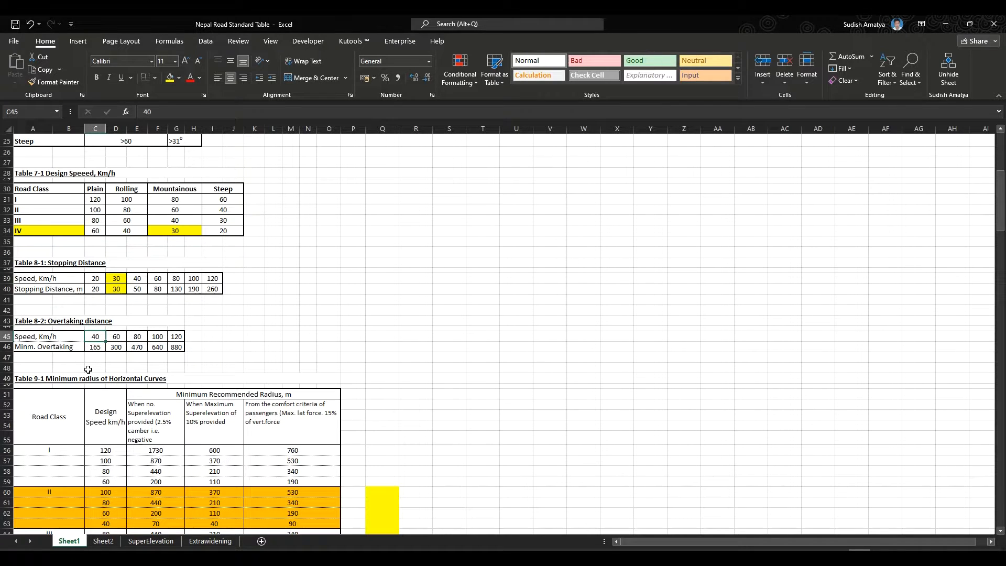
{"action": "left_click", "coordinate": [97, 349]}
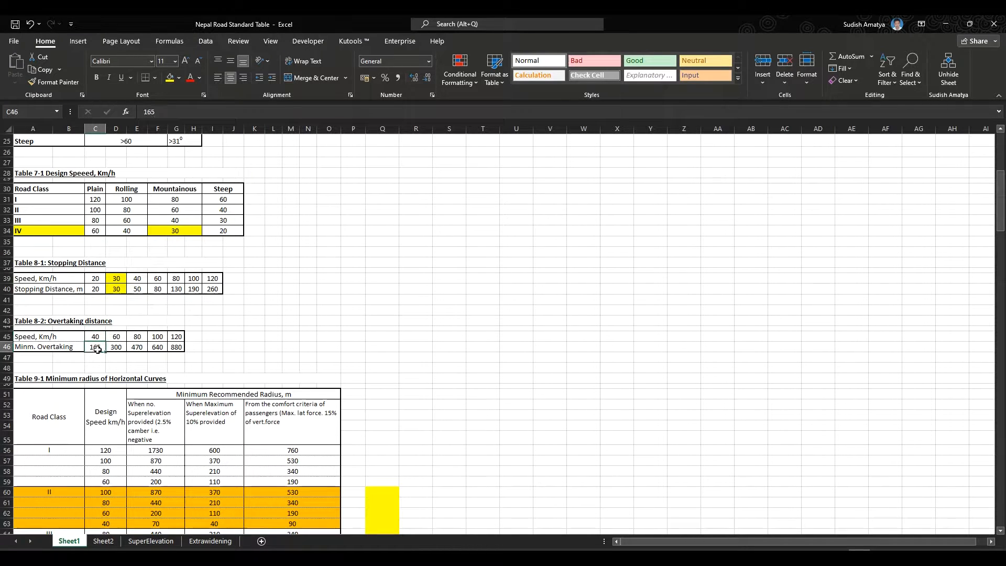
{"action": "scroll", "coordinate": [199, 371], "scroll_direction": "down", "scroll_amount": 2}
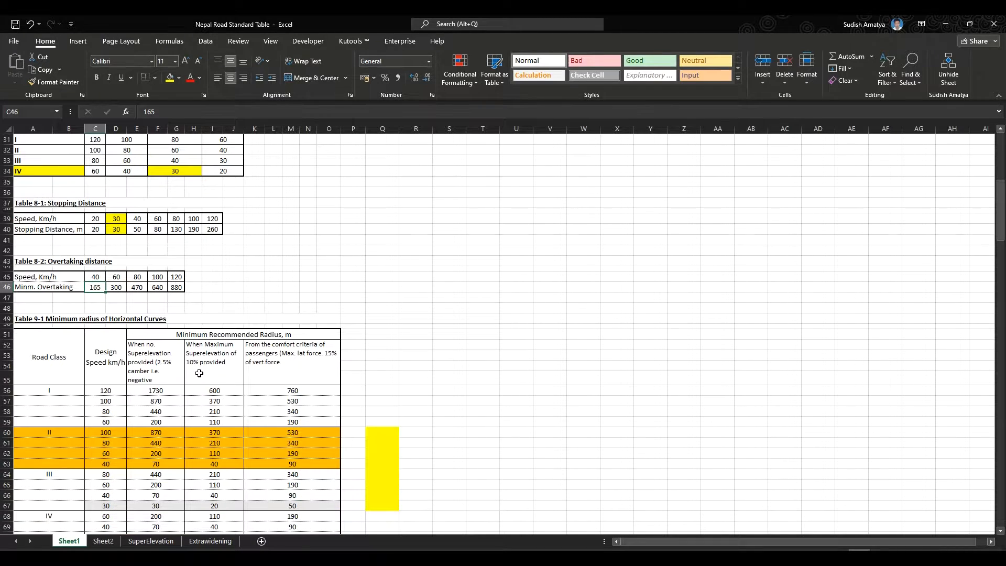
{"action": "scroll", "coordinate": [199, 373], "scroll_direction": "down", "scroll_amount": 3}
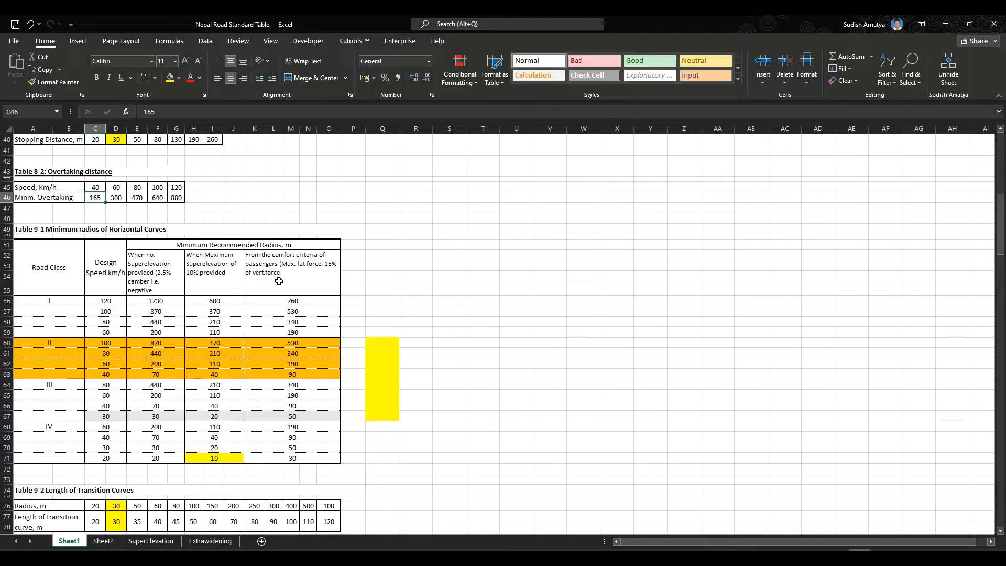
- Examine the minimum radius of horizontal curves table, focusing on the road class IV rows
{"action": "left_click", "coordinate": [59, 426]}
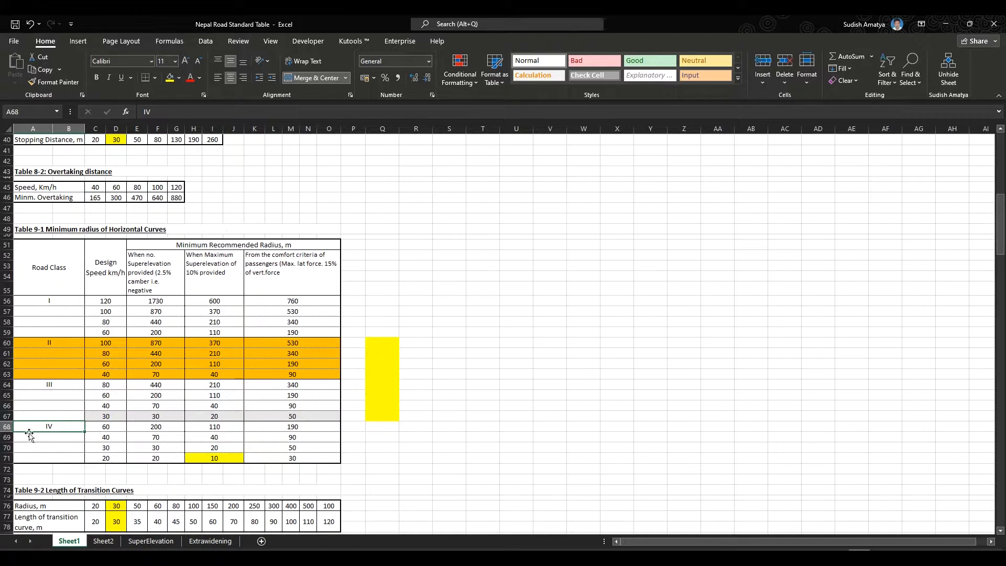
{"action": "left_click", "coordinate": [154, 284]}
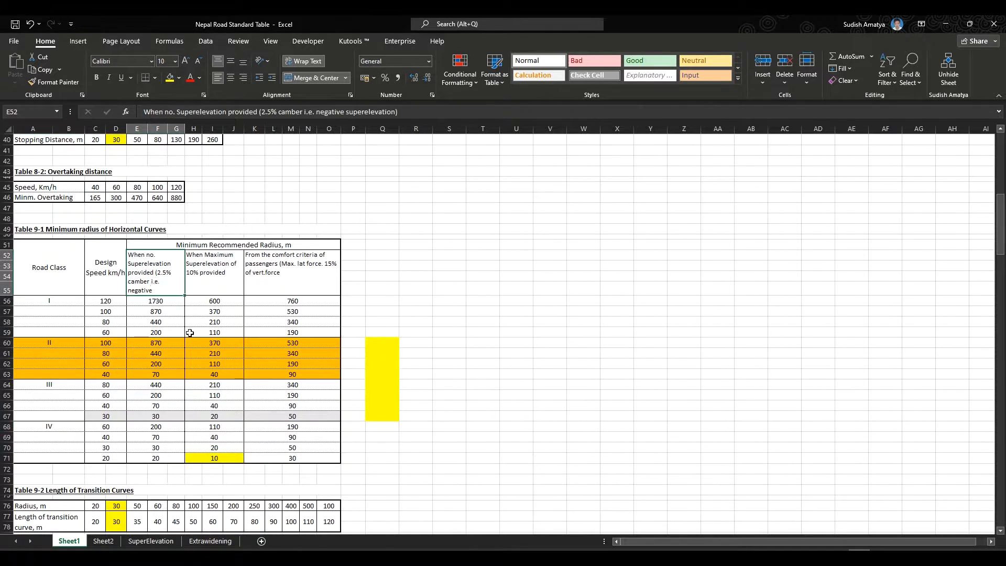
{"action": "left_click", "coordinate": [164, 431]}
{"action": "left_click_drag", "start_coordinate": [165, 436], "coordinate": [160, 457]}
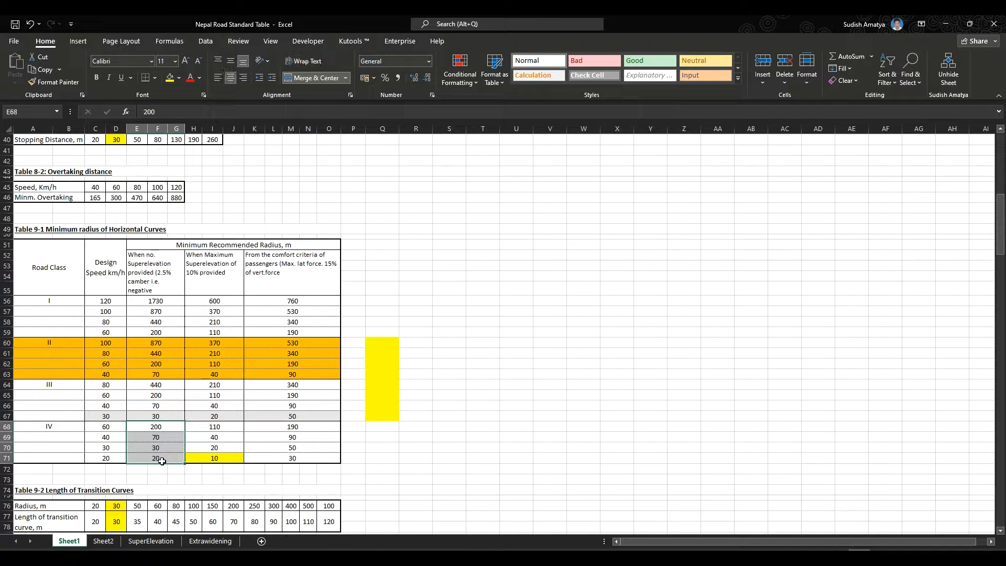
{"action": "left_click_drag", "start_coordinate": [114, 434], "coordinate": [110, 460]}
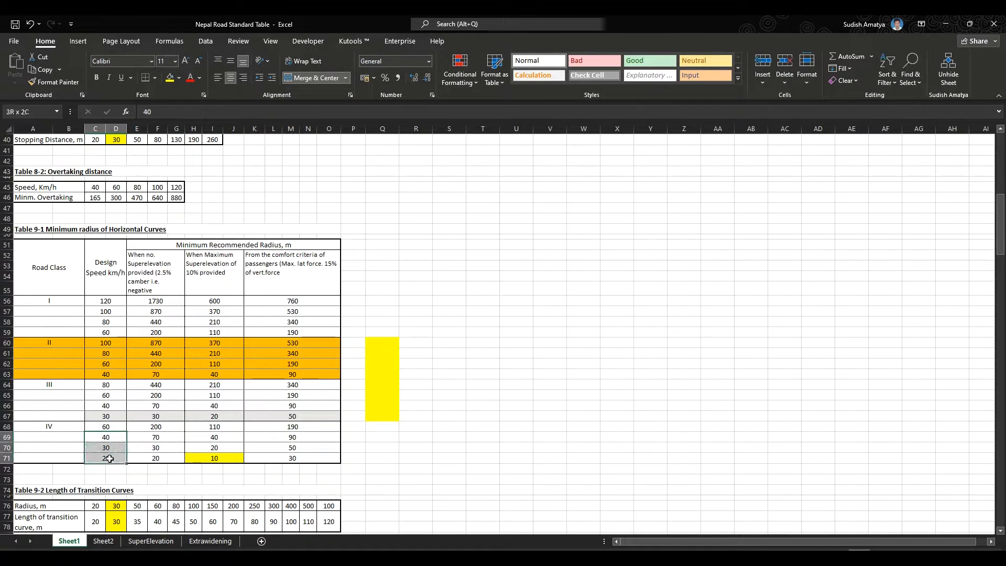
{"action": "left_click", "coordinate": [208, 429]}
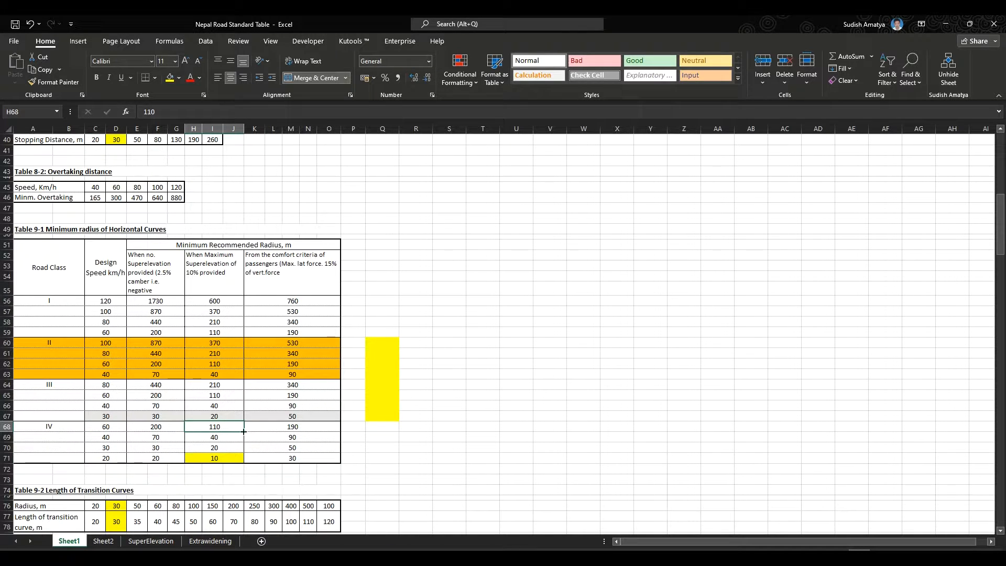
{"action": "scroll", "coordinate": [262, 425], "scroll_direction": "down", "scroll_amount": 4}
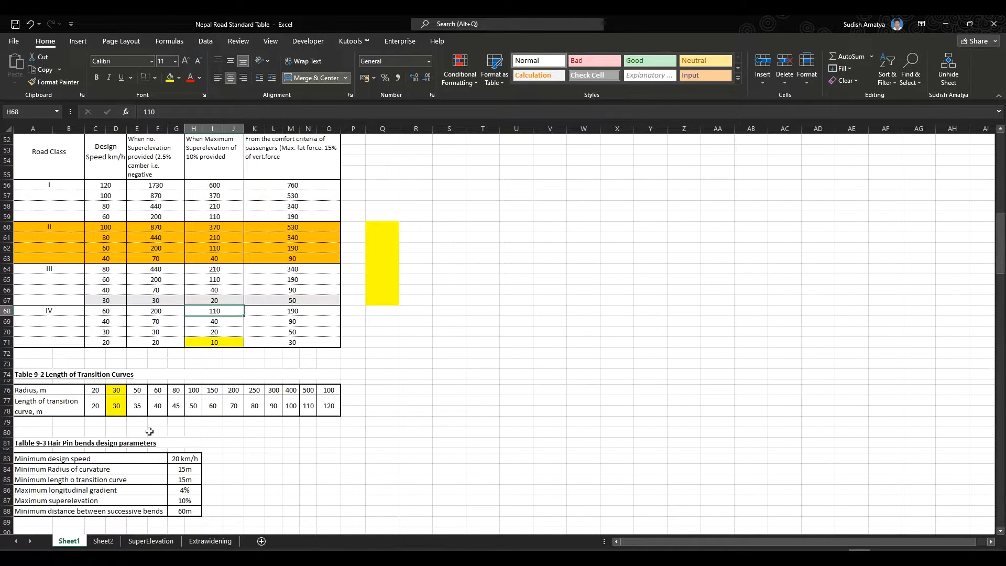
- Examine the transition curve length table and the hairpin bend design parameters
{"action": "left_click", "coordinate": [116, 403]}
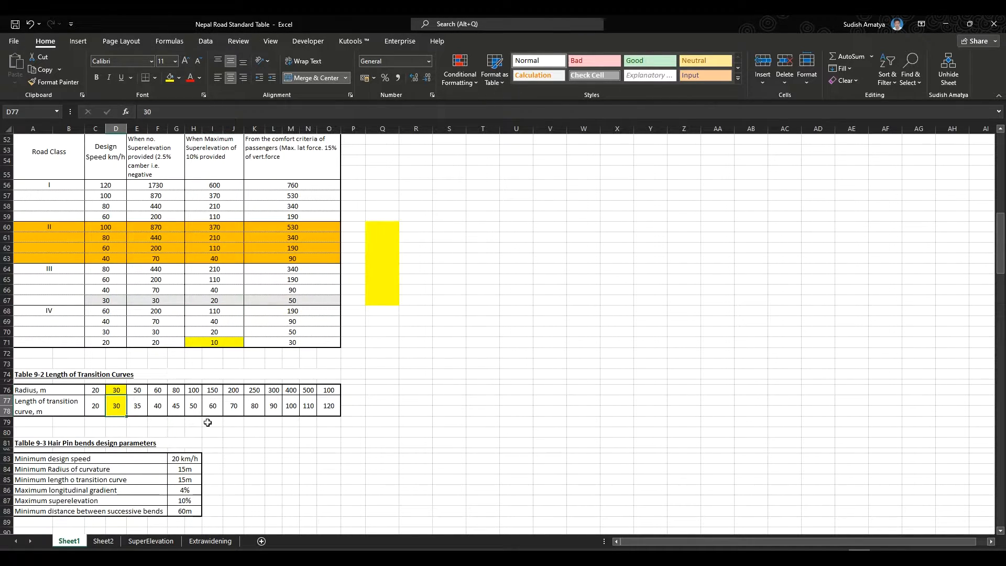
{"action": "scroll", "coordinate": [208, 422], "scroll_direction": "down", "scroll_amount": 4}
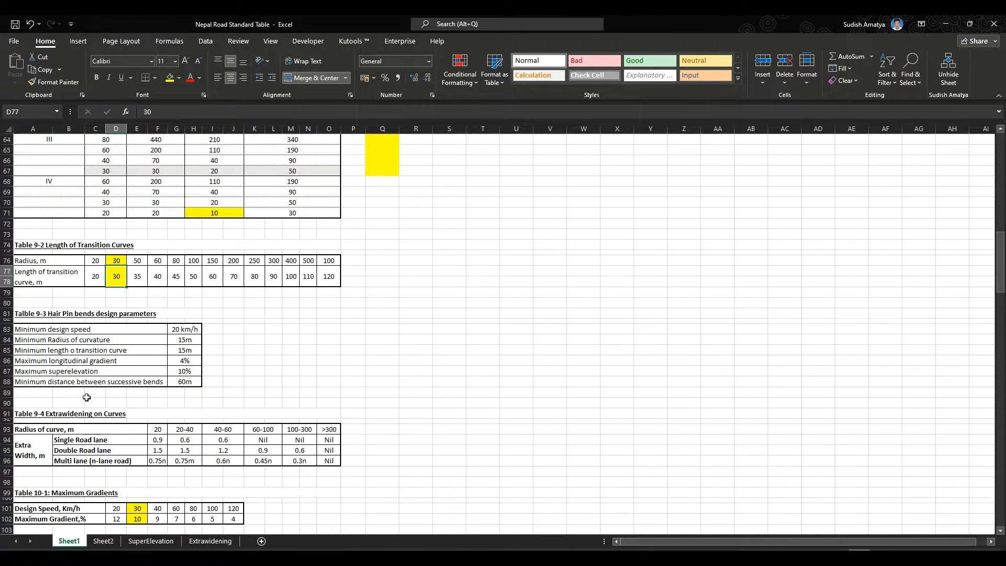
{"action": "left_click_drag", "start_coordinate": [190, 330], "coordinate": [187, 382]}
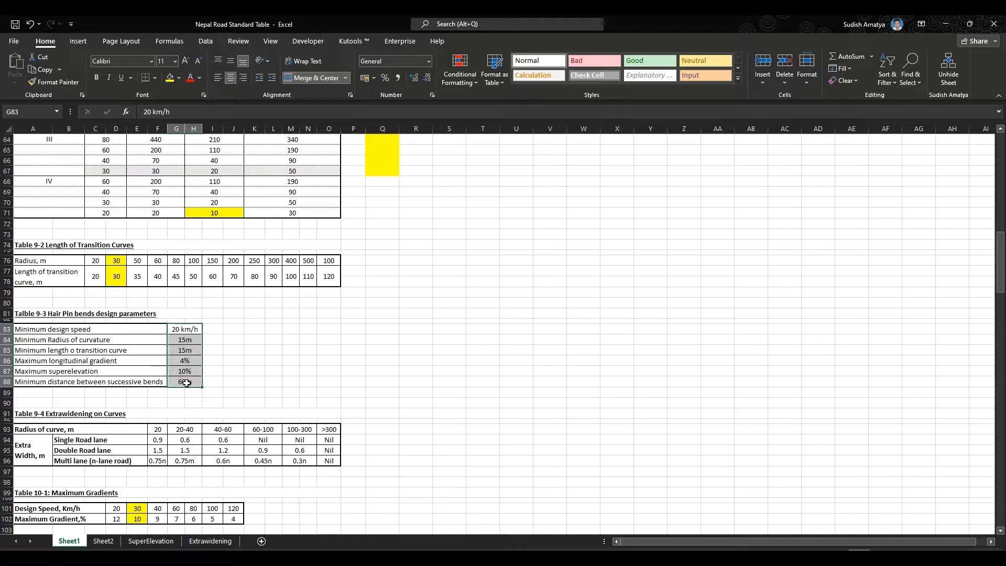
{"action": "left_click", "coordinate": [186, 342]}
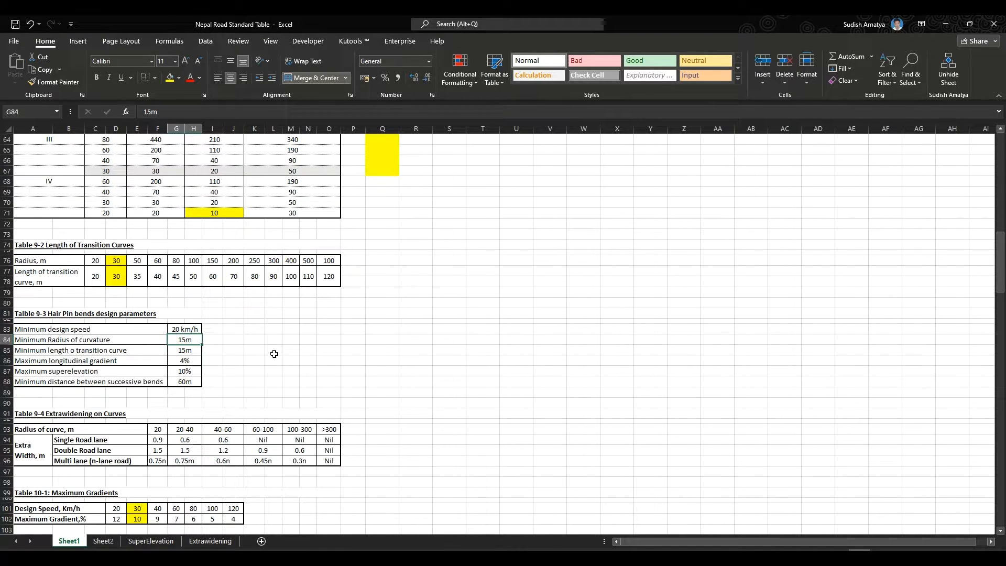
{"action": "left_click", "coordinate": [195, 350]}
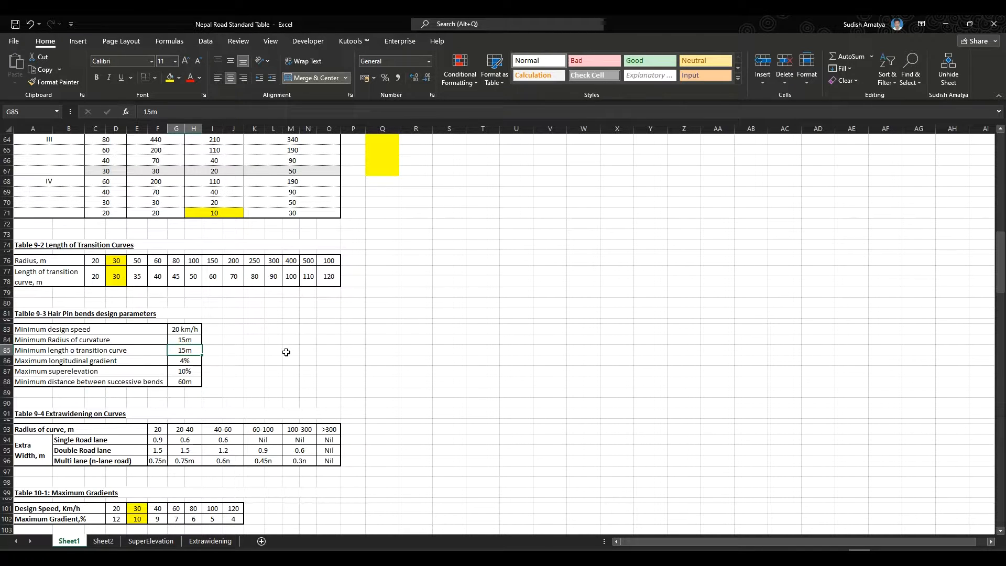
{"action": "left_click", "coordinate": [190, 329]}
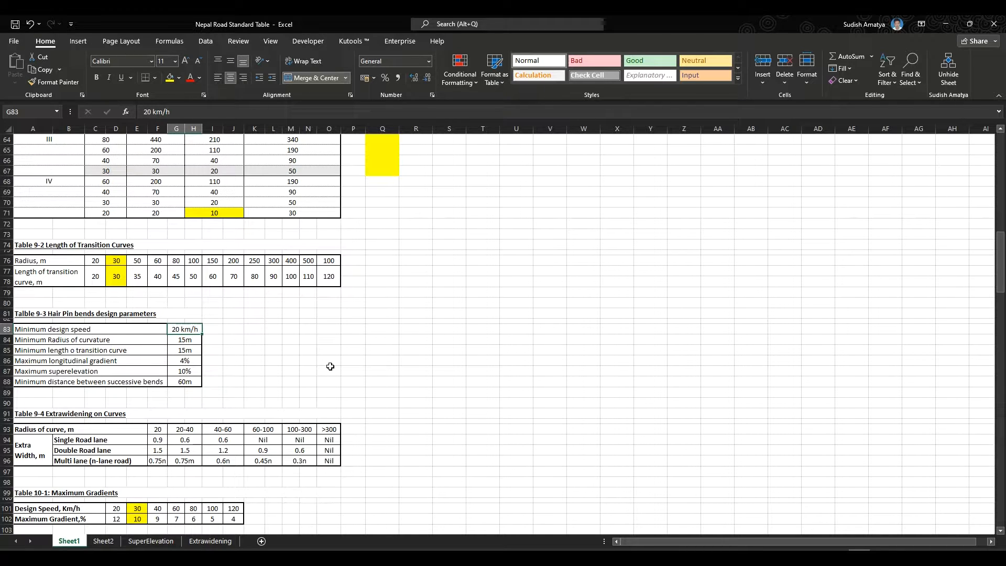
{"action": "scroll", "coordinate": [204, 379], "scroll_direction": "down", "scroll_amount": 2}
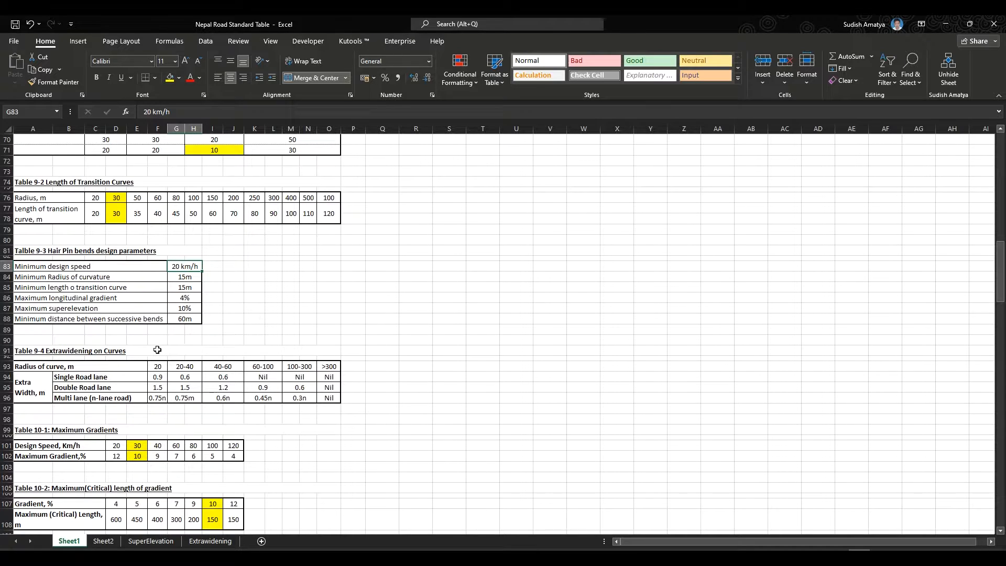
{"action": "left_click", "coordinate": [187, 321]}
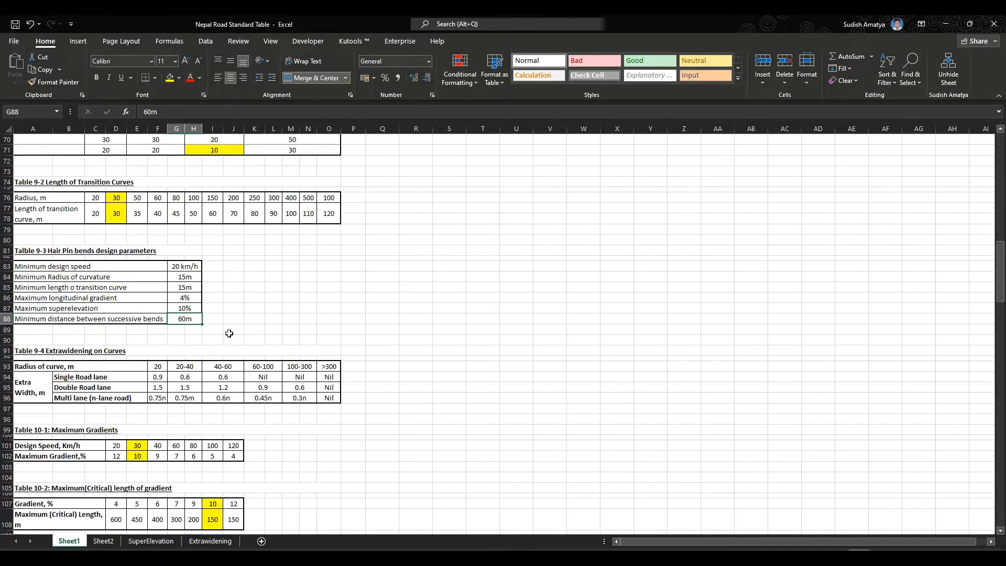
{"action": "scroll", "coordinate": [309, 325], "scroll_direction": "down", "scroll_amount": 1}
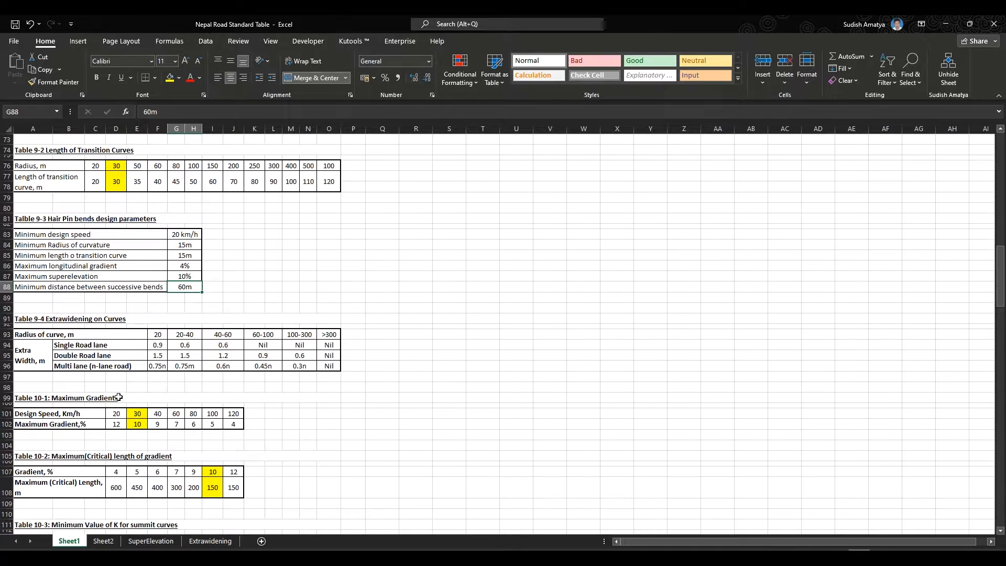
- Examine the extrawidening on curves, maximum gradients and critical length of gradient tables
{"action": "left_click", "coordinate": [162, 347]}
{"action": "left_click_drag", "start_coordinate": [161, 347], "coordinate": [203, 356]}
{"action": "left_click", "coordinate": [158, 349]}
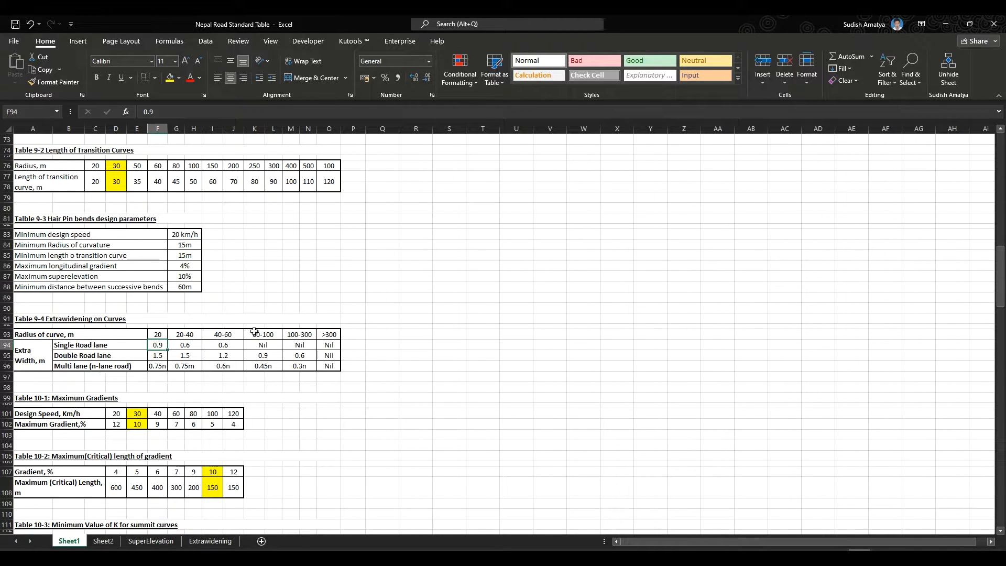
{"action": "scroll", "coordinate": [115, 438], "scroll_direction": "down", "scroll_amount": 1}
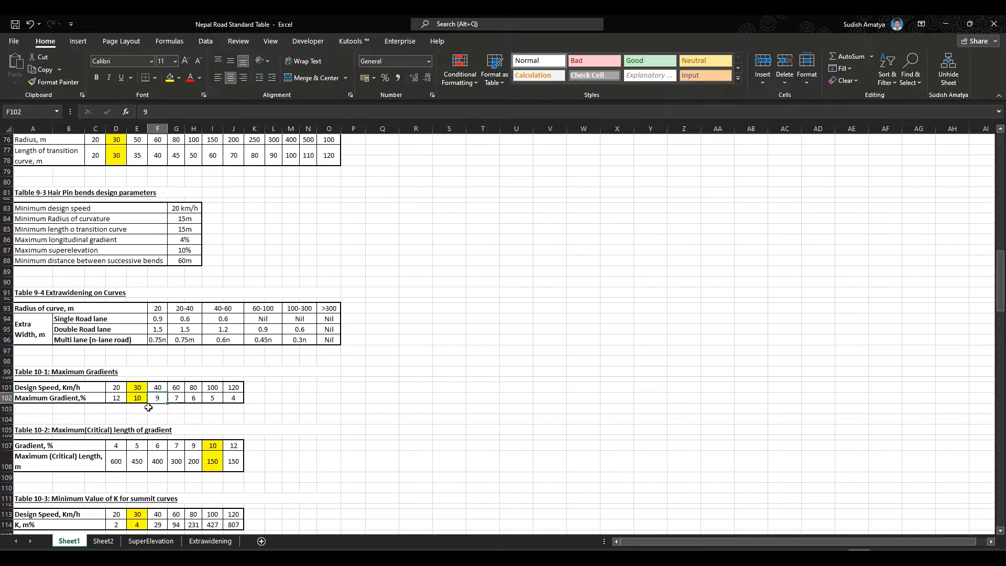
{"action": "left_click", "coordinate": [138, 399]}
{"action": "left_click", "coordinate": [140, 387]}
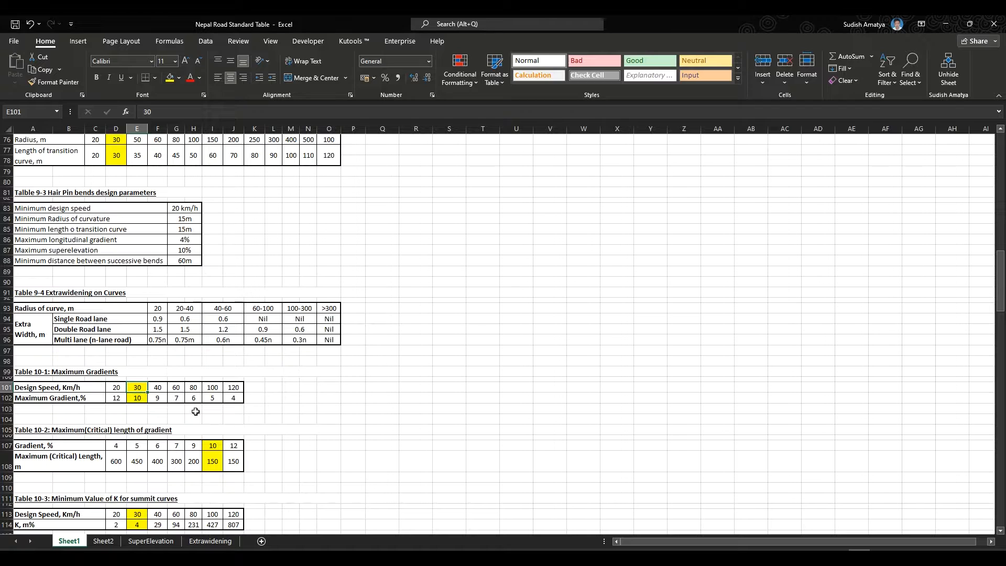
{"action": "left_click", "coordinate": [140, 400]}
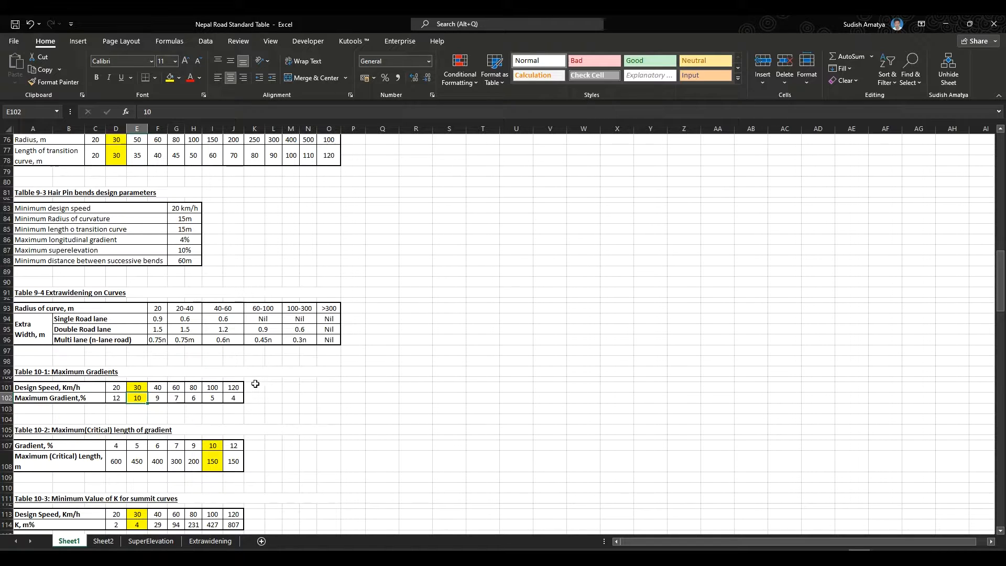
{"action": "left_click", "coordinate": [117, 398]}
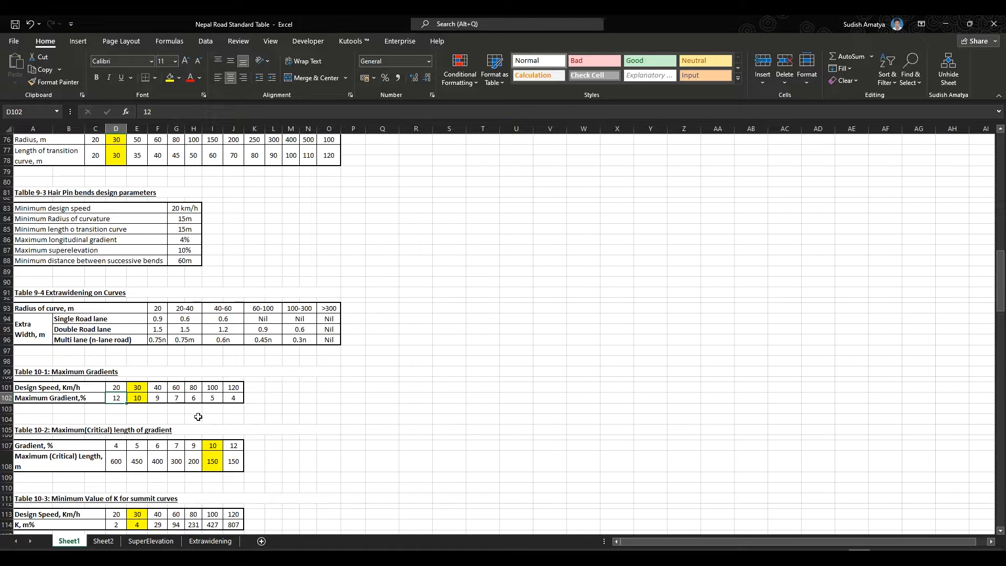
{"action": "scroll", "coordinate": [105, 439], "scroll_direction": "down", "scroll_amount": 1}
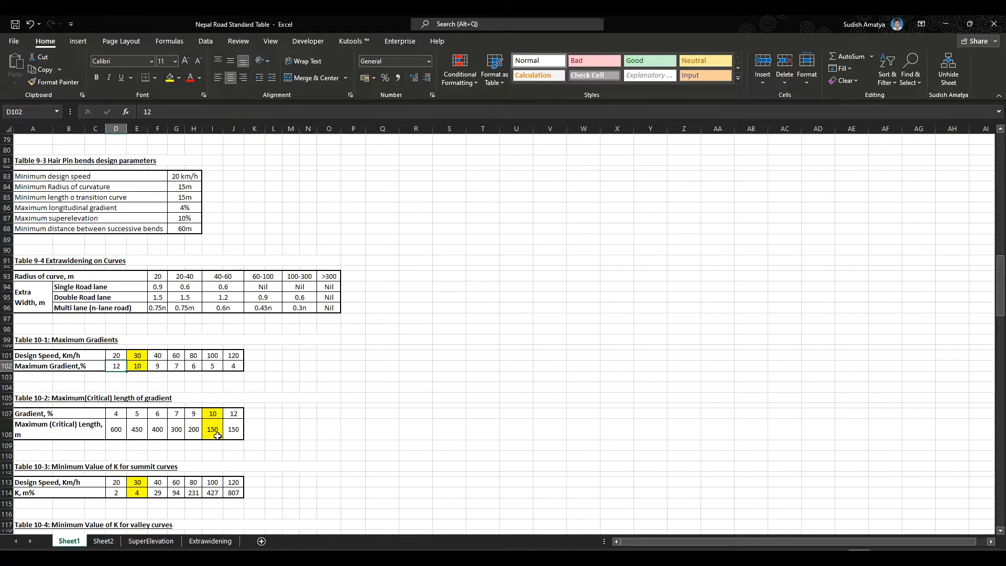
{"action": "left_click", "coordinate": [142, 364]}
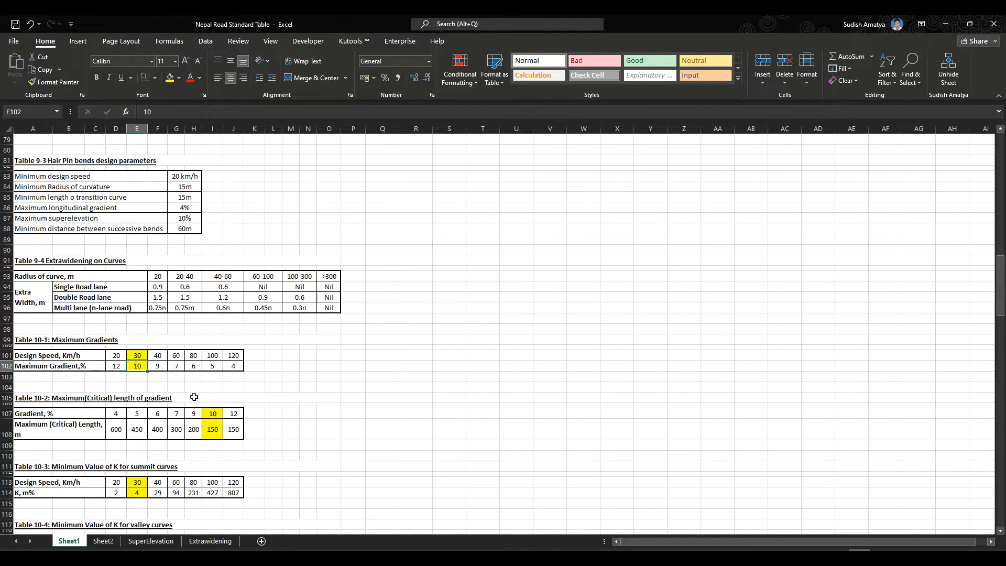
{"action": "left_click", "coordinate": [218, 430]}
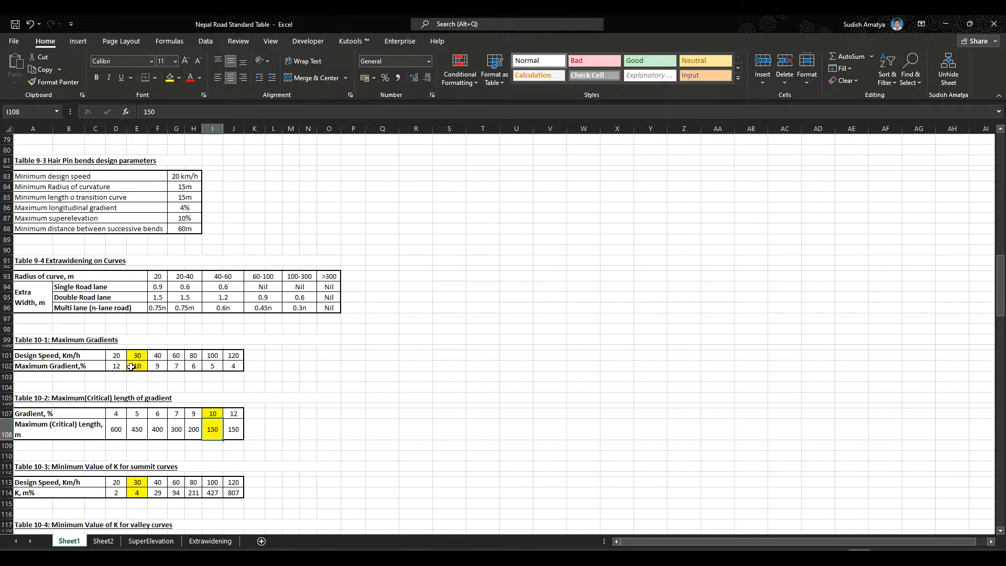
- Examine the minimum K value tables for summit and valley curves at the highlighted 30 km/h design speed
{"action": "scroll", "coordinate": [317, 441], "scroll_direction": "down", "scroll_amount": 4}
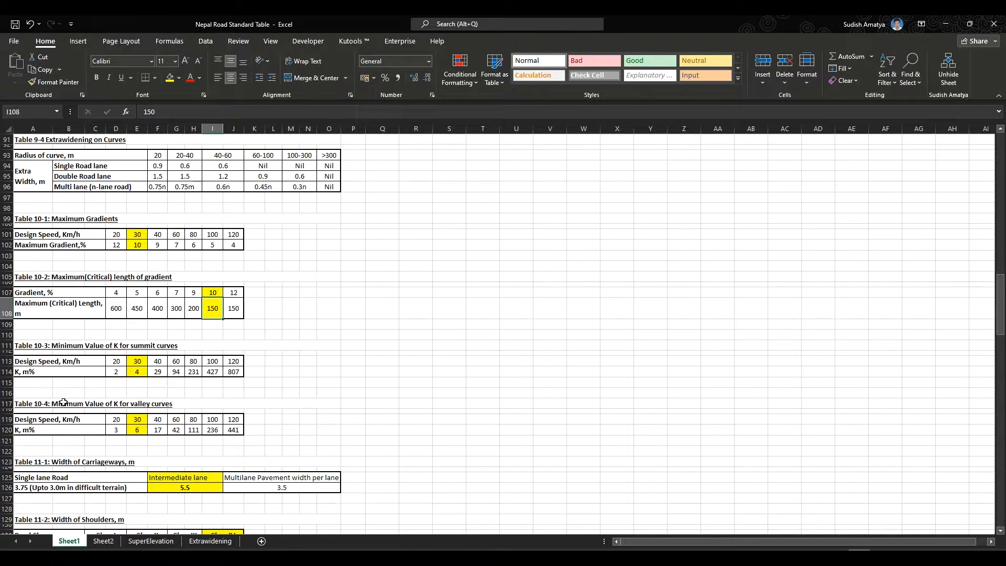
{"action": "left_click", "coordinate": [143, 369]}
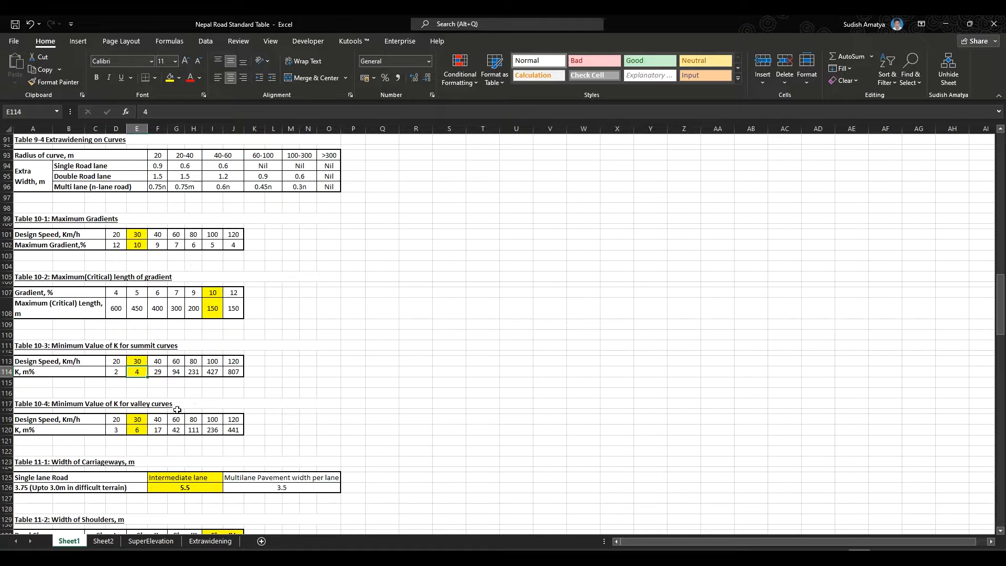
{"action": "left_click", "coordinate": [140, 427]}
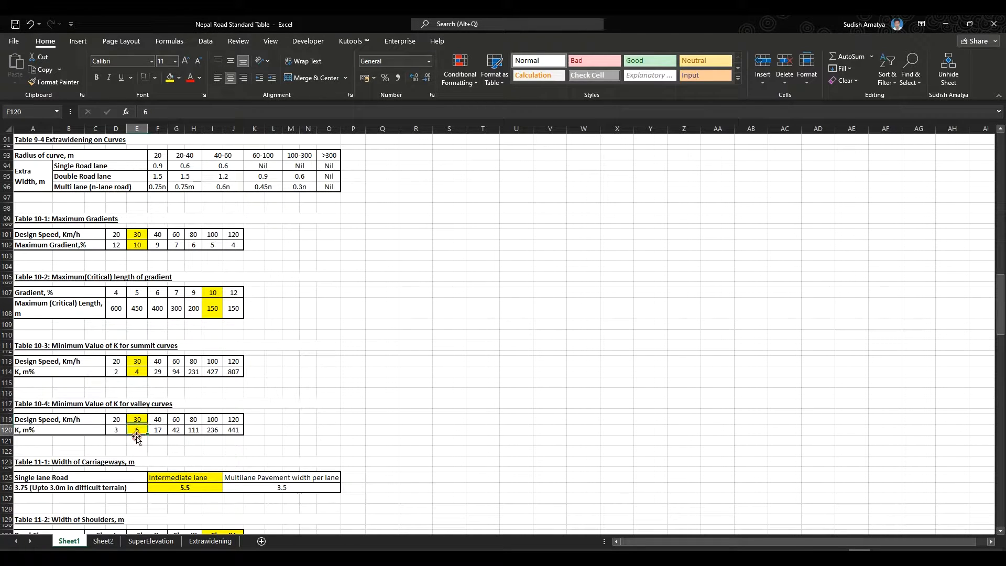
{"action": "scroll", "coordinate": [136, 440], "scroll_direction": "down", "scroll_amount": 2}
- Examine the carriageway width and shoulder width tables, checking the intermediate lane and Class IV values
{"action": "left_click", "coordinate": [206, 418]}
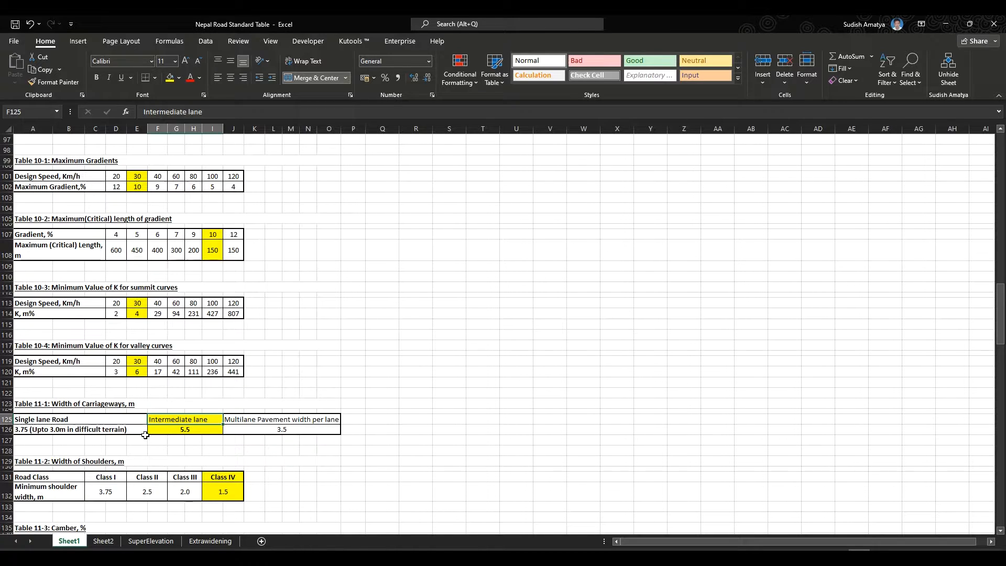
{"action": "left_click", "coordinate": [199, 434]}
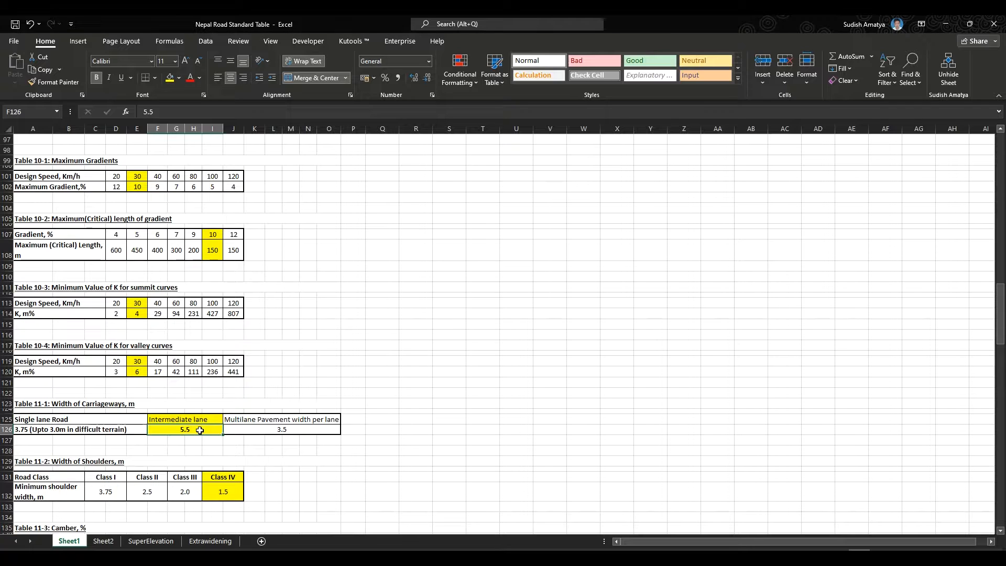
{"action": "left_click", "coordinate": [285, 420]}
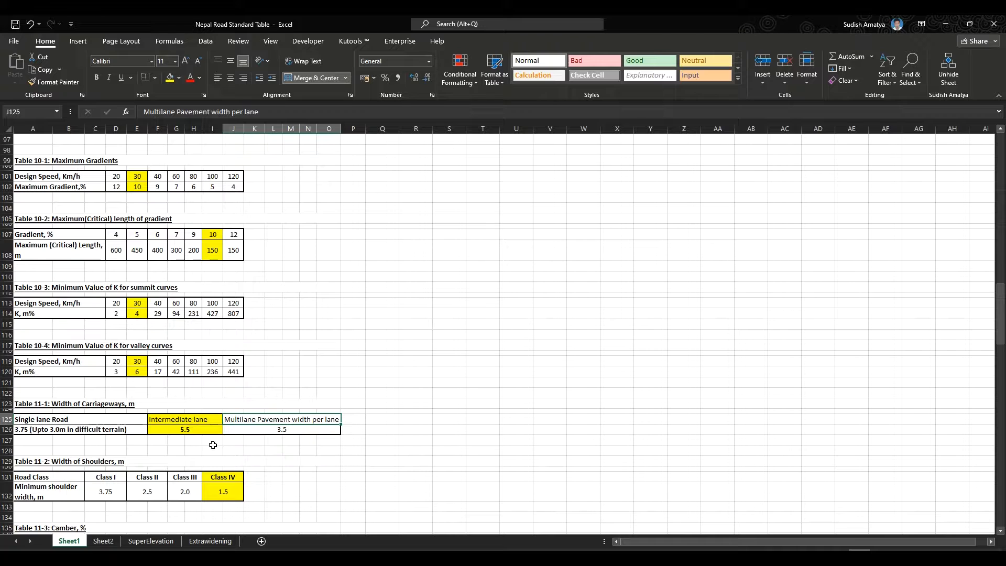
{"action": "left_click", "coordinate": [186, 429]}
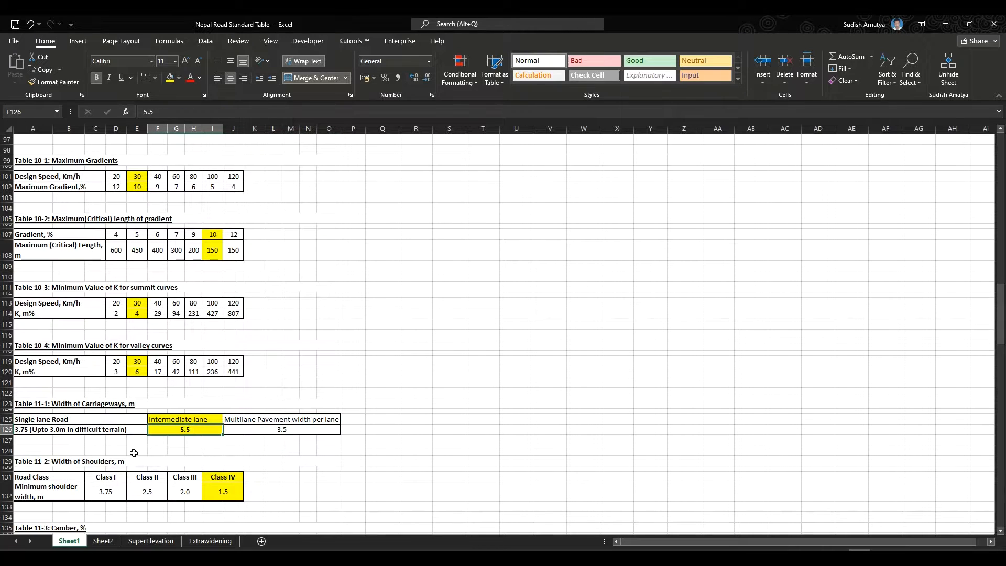
{"action": "scroll", "coordinate": [133, 452], "scroll_direction": "down", "scroll_amount": 2}
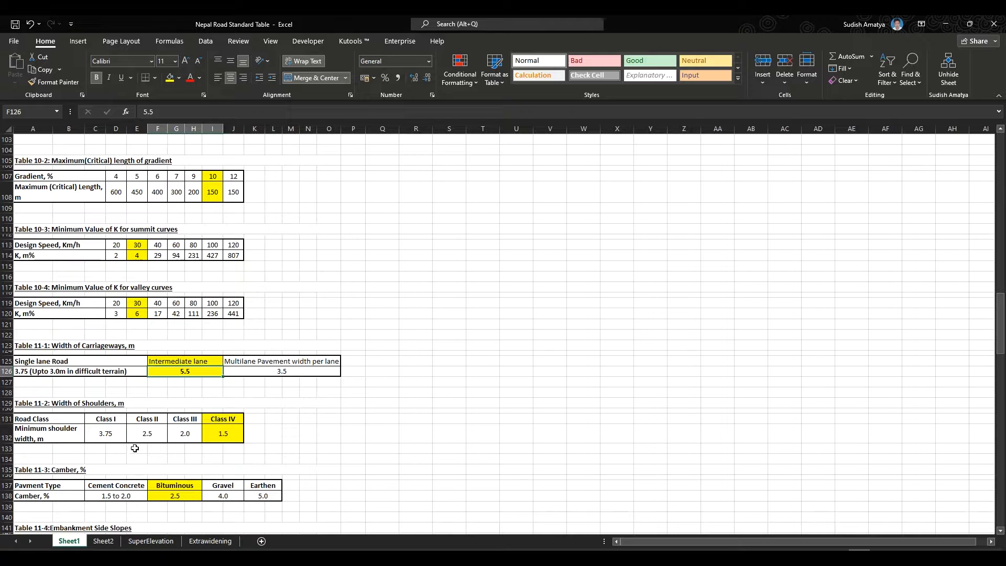
{"action": "left_click", "coordinate": [225, 418]}
{"action": "left_click", "coordinate": [228, 435]}
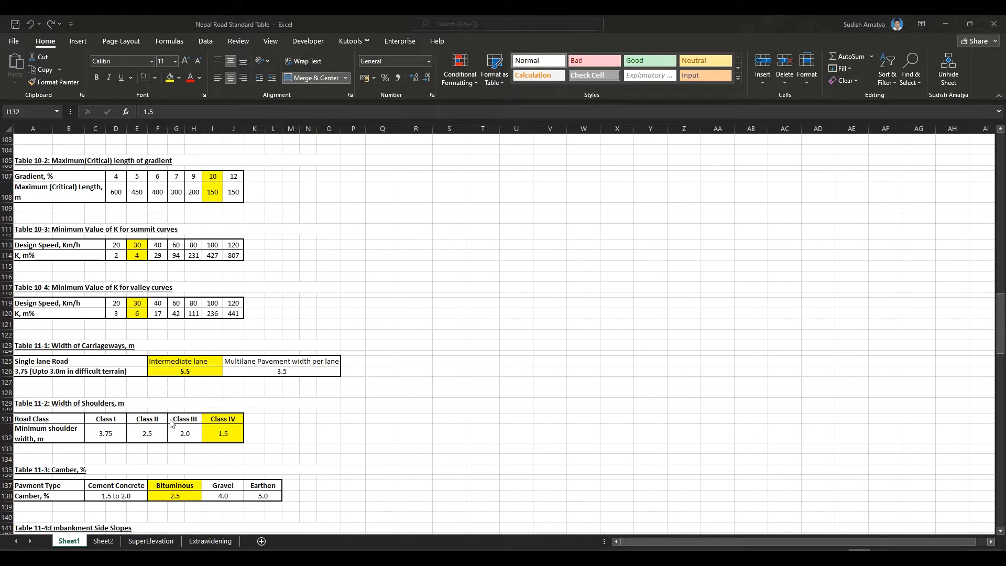
{"action": "left_click", "coordinate": [237, 439]}
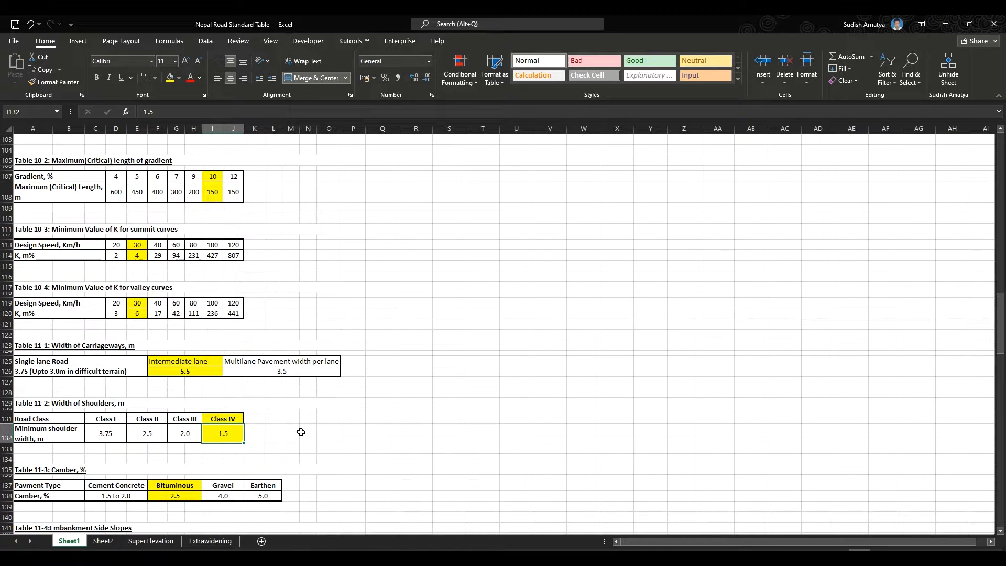
- Examine the camber, embankment side slope and cutting side slope tables, checking the highlighted bituminous and 1:2 values
{"action": "scroll", "coordinate": [300, 435], "scroll_direction": "down", "scroll_amount": 2}
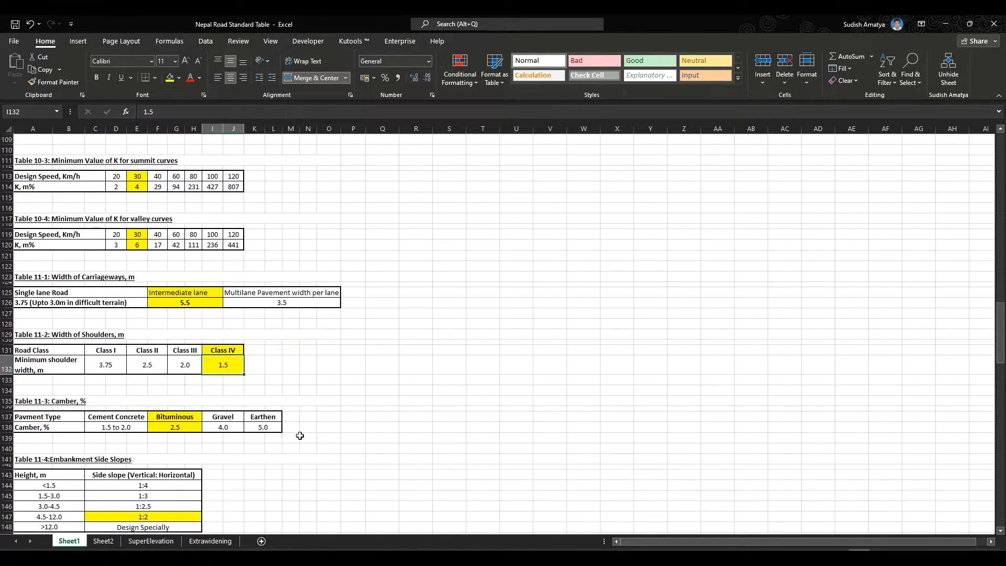
{"action": "left_click", "coordinate": [193, 422]}
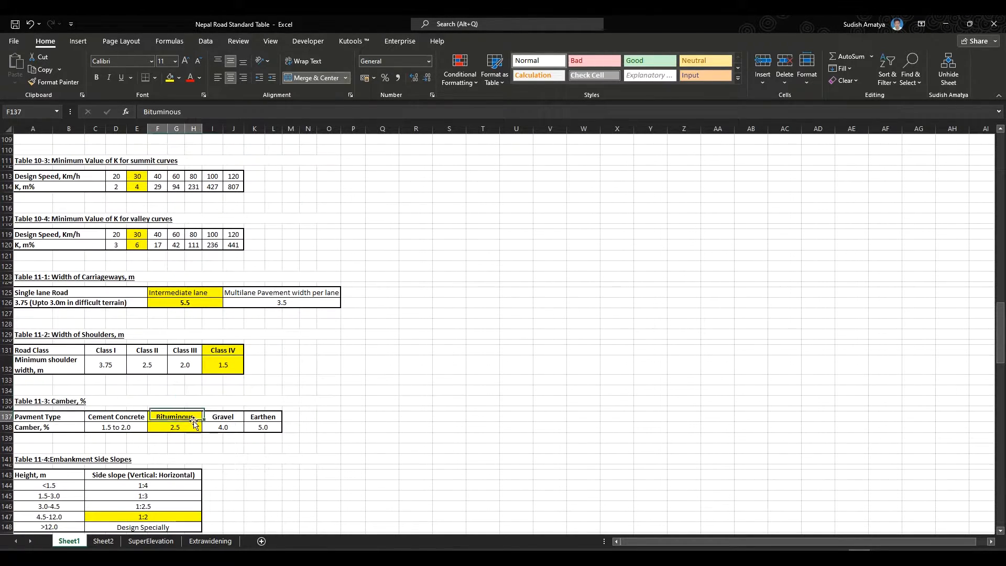
{"action": "left_click", "coordinate": [178, 427]}
{"action": "scroll", "coordinate": [279, 455], "scroll_direction": "down", "scroll_amount": 4}
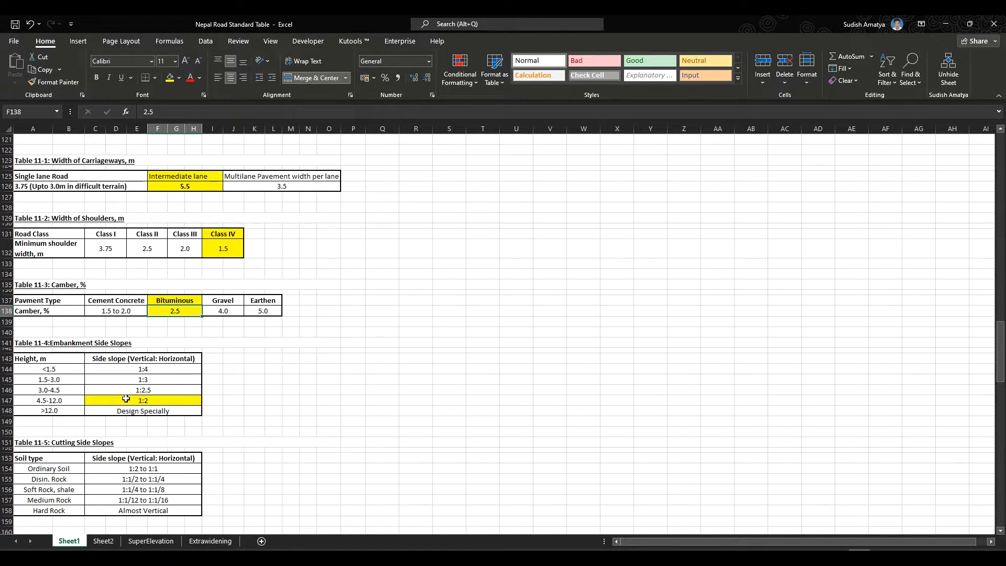
{"action": "scroll", "coordinate": [110, 388], "scroll_direction": "down", "scroll_amount": 1}
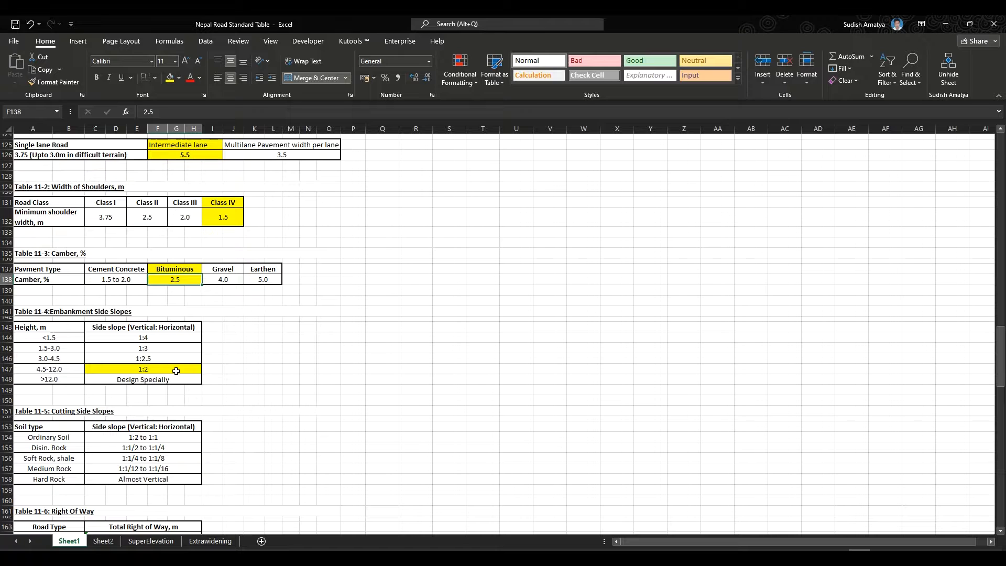
{"action": "scroll", "coordinate": [176, 373], "scroll_direction": "down", "scroll_amount": 2}
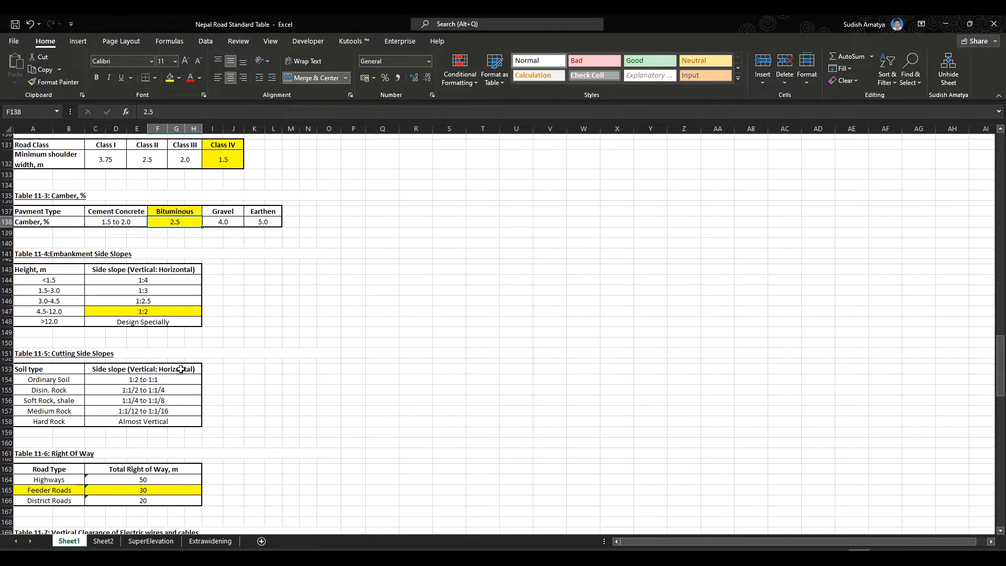
{"action": "left_click", "coordinate": [176, 371]}
{"action": "left_click", "coordinate": [173, 380]}
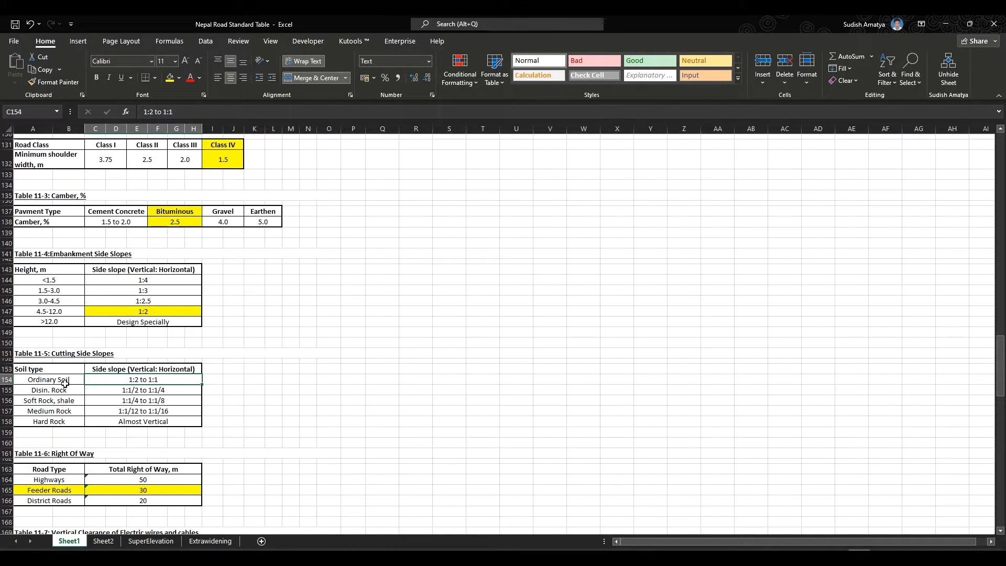
{"action": "left_click_drag", "start_coordinate": [62, 382], "coordinate": [59, 421]}
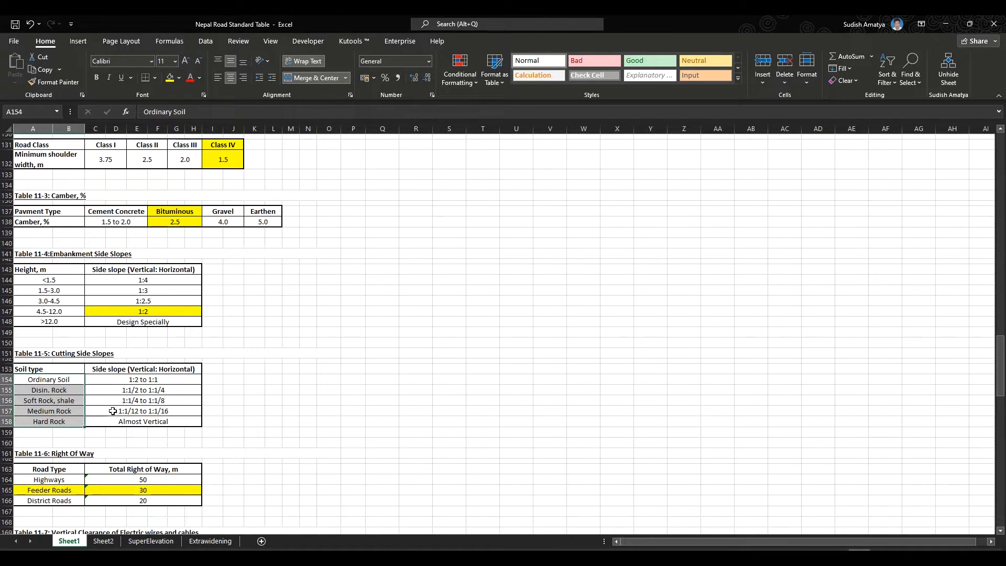
- Examine the right of way table for feeder roads and the vertical clearance of electric wires table
{"action": "scroll", "coordinate": [113, 411], "scroll_direction": "down", "scroll_amount": 3}
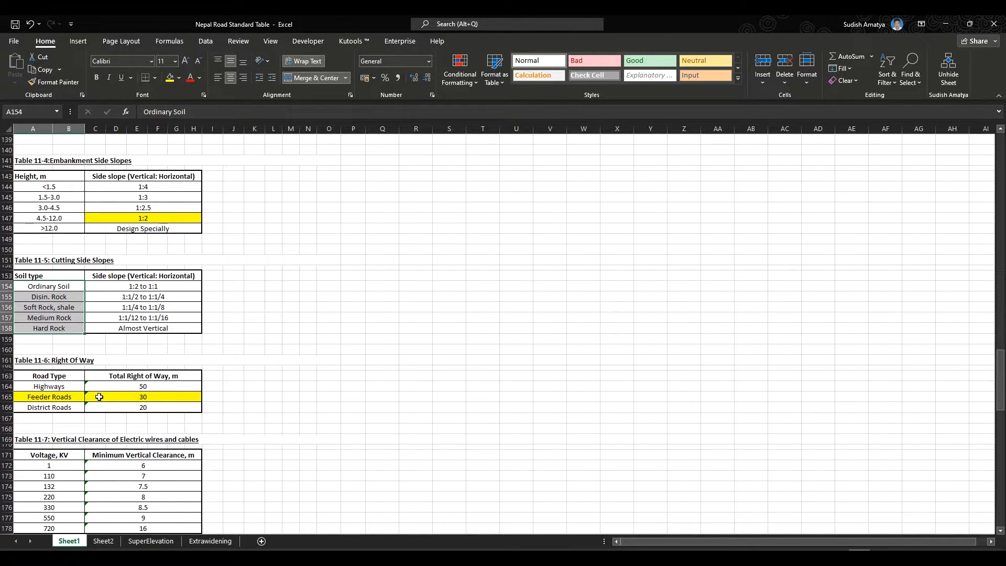
{"action": "left_click", "coordinate": [99, 397]}
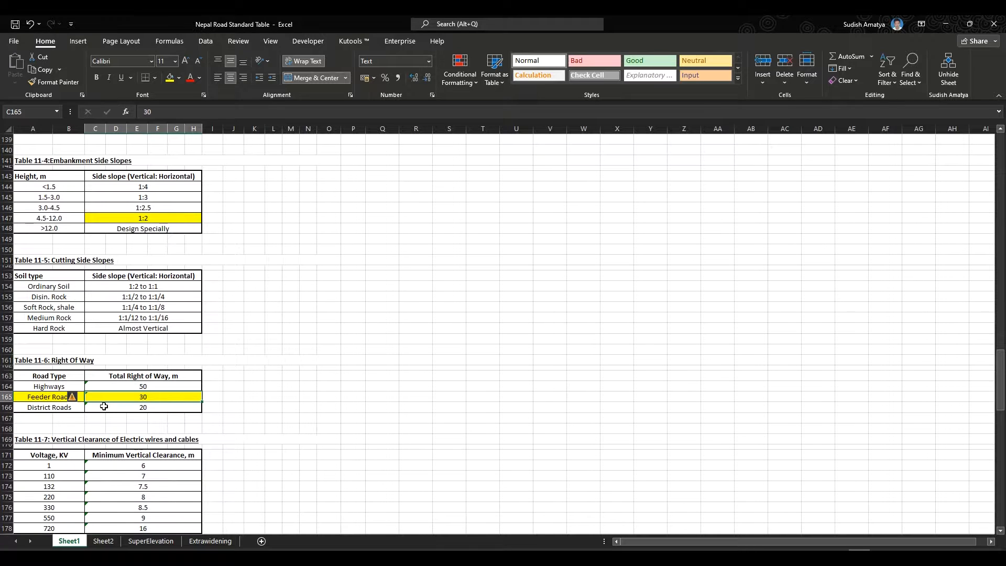
{"action": "scroll", "coordinate": [104, 407], "scroll_direction": "down", "scroll_amount": 3}
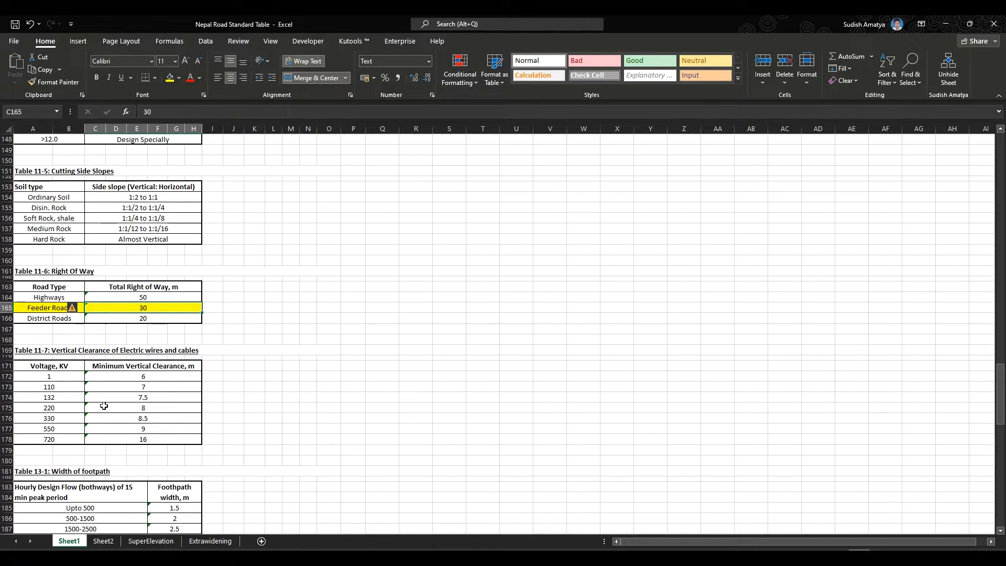
{"action": "scroll", "coordinate": [104, 407], "scroll_direction": "down", "scroll_amount": 1}
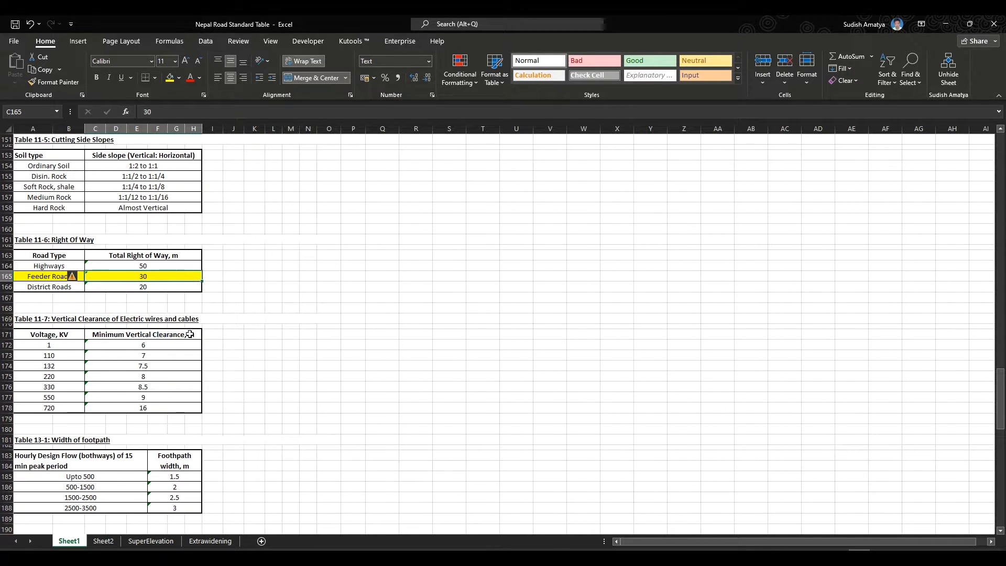
{"action": "left_click_drag", "start_coordinate": [67, 347], "coordinate": [68, 416]}
{"action": "left_click_drag", "start_coordinate": [162, 351], "coordinate": [162, 407]}
{"action": "left_click", "coordinate": [155, 346]}
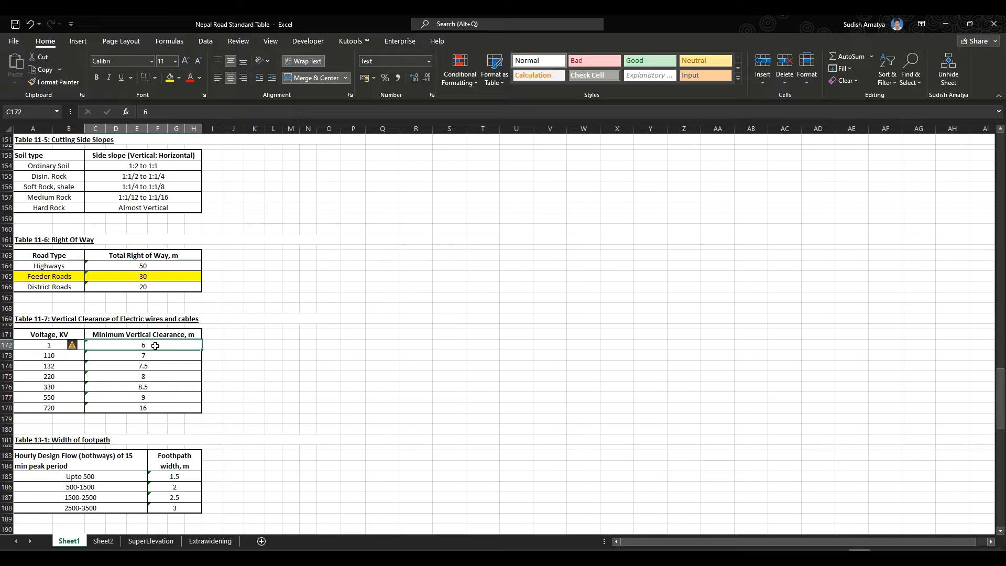
{"action": "left_click", "coordinate": [161, 357]}
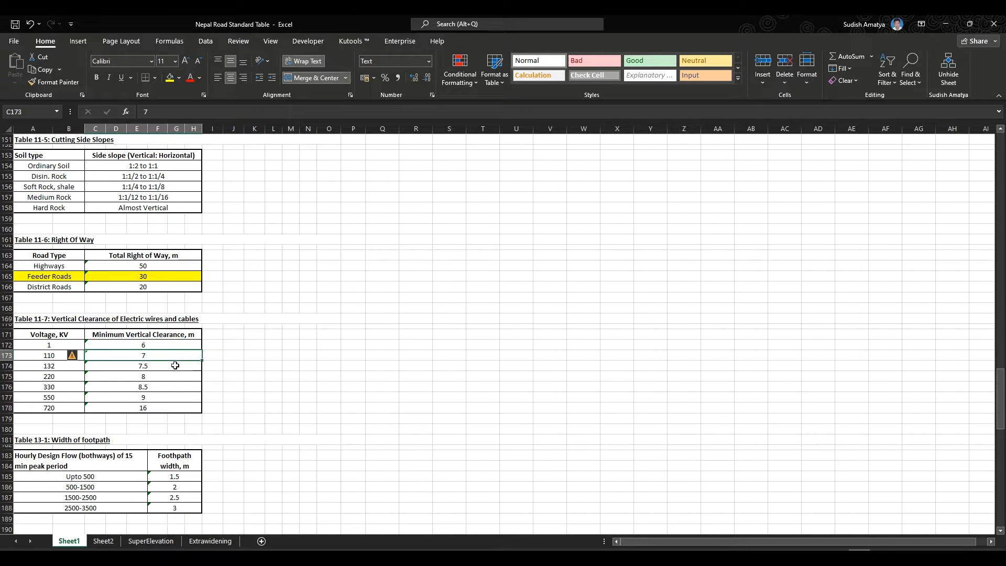
{"action": "left_click", "coordinate": [175, 366]}
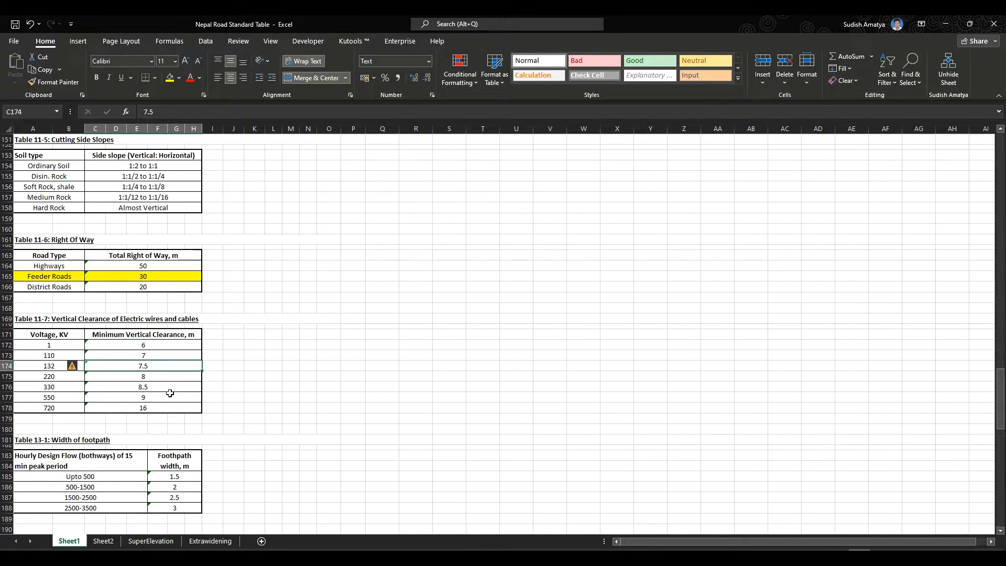
- Scroll through the remaining footpath, return period, side drain lining, acceleration lane and friction coefficient tables
{"action": "scroll", "coordinate": [170, 393], "scroll_direction": "down", "scroll_amount": 4}
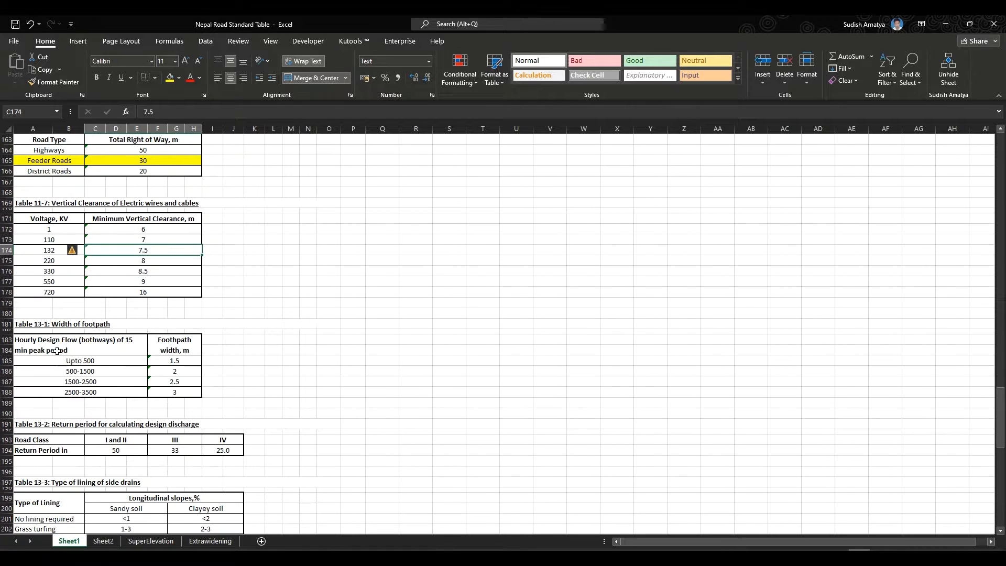
{"action": "scroll", "coordinate": [144, 377], "scroll_direction": "down", "scroll_amount": 4}
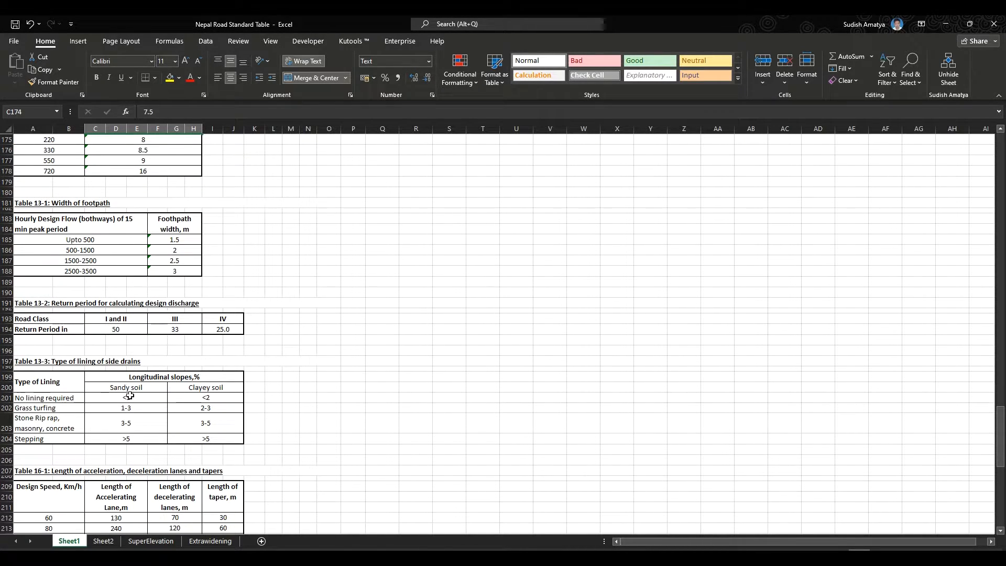
{"action": "scroll", "coordinate": [129, 396], "scroll_direction": "down", "scroll_amount": 2}
{"action": "scroll", "coordinate": [130, 396], "scroll_direction": "down", "scroll_amount": 6}
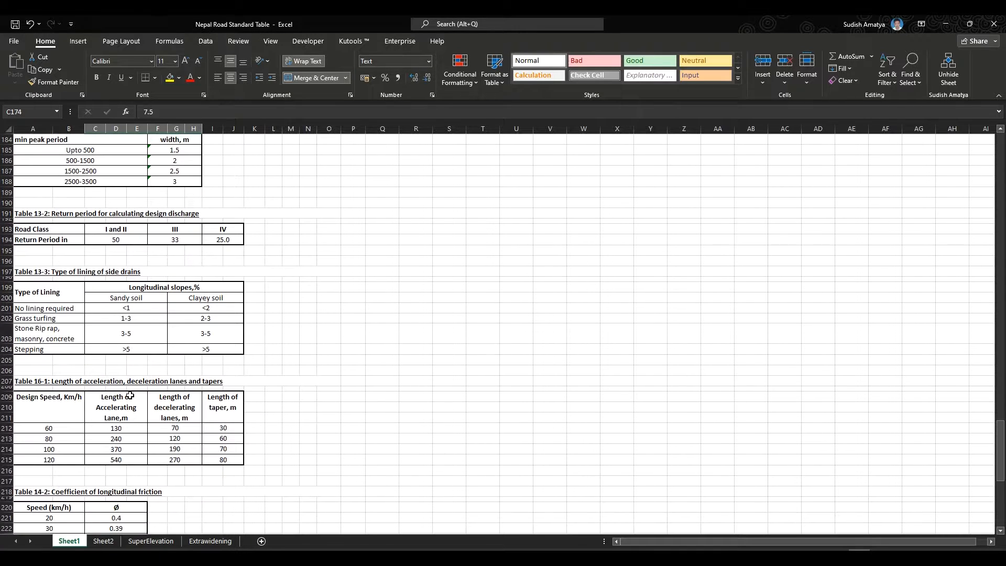
{"action": "scroll", "coordinate": [130, 396], "scroll_direction": "down", "scroll_amount": 3}
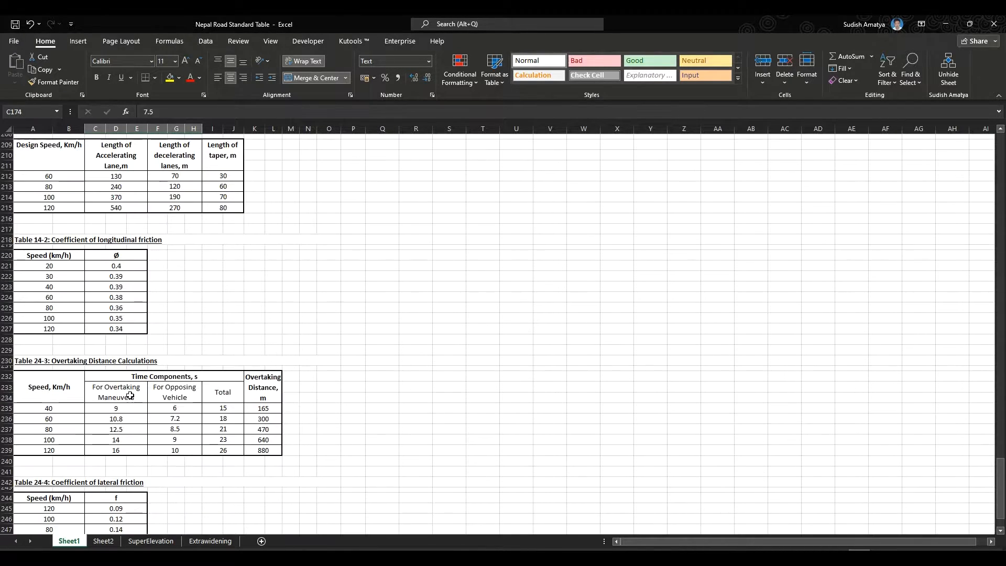
{"action": "scroll", "coordinate": [130, 396], "scroll_direction": "down", "scroll_amount": 5}
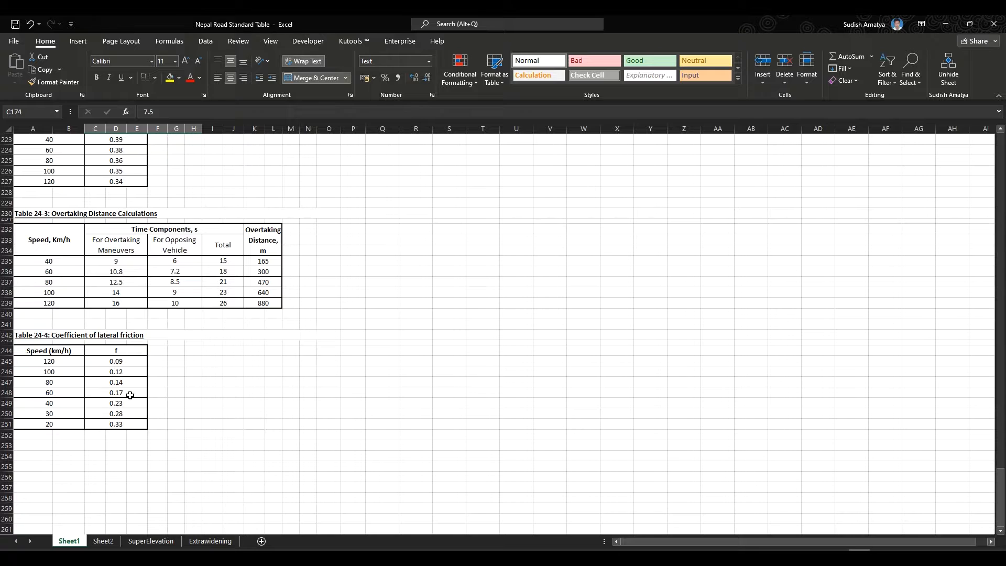
{"action": "scroll", "coordinate": [130, 396], "scroll_direction": "up", "scroll_amount": 10}
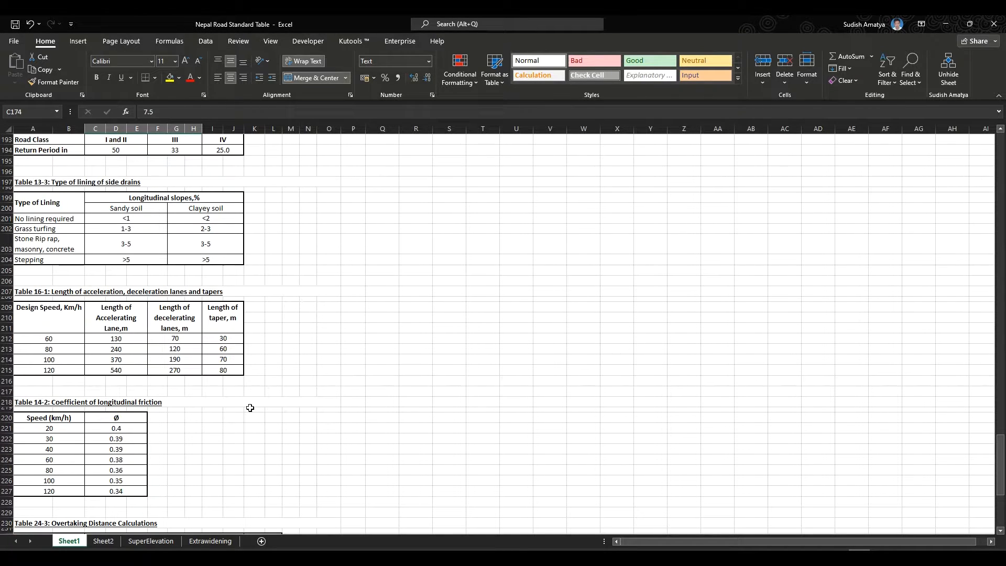
- Close the workbook and review the tutorial slides on road details, design standards and the cut-fill road section
{"action": "left_click", "coordinate": [996, 22]}
{"action": "left_click", "coordinate": [502, 307]}
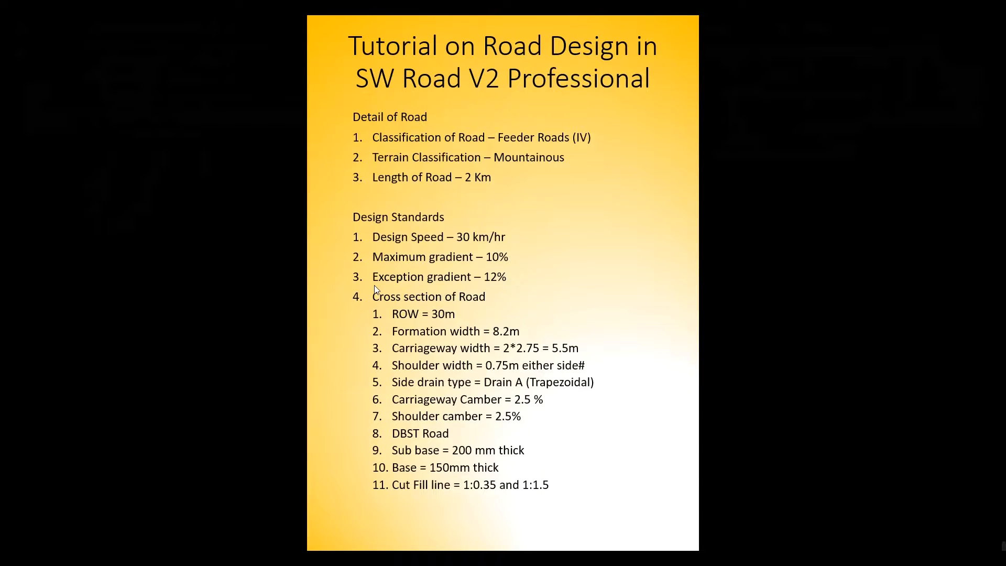
{"action": "left_click", "coordinate": [606, 269]}
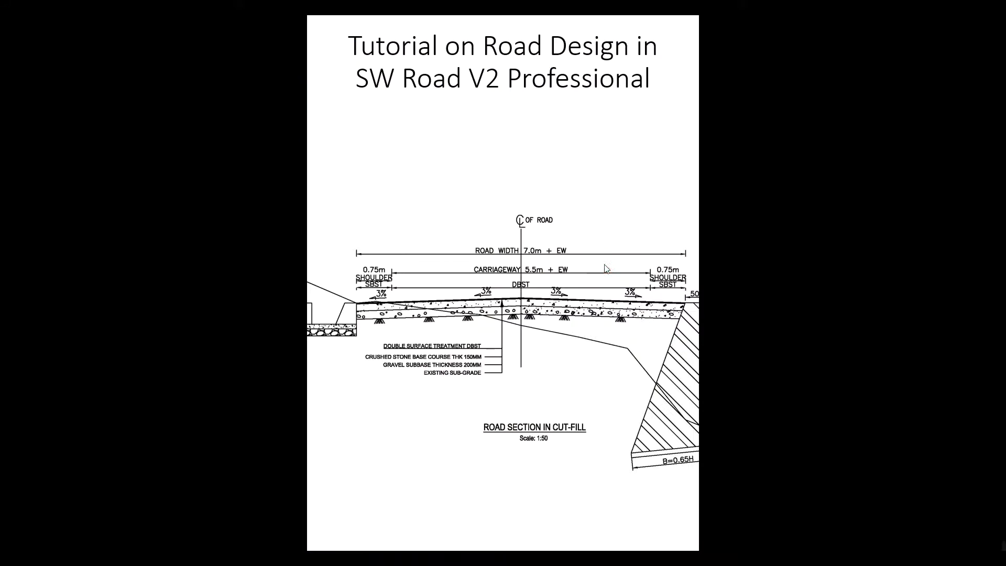
{"action": "right_click", "coordinate": [825, 148]}
{"action": "left_click", "coordinate": [857, 327]}
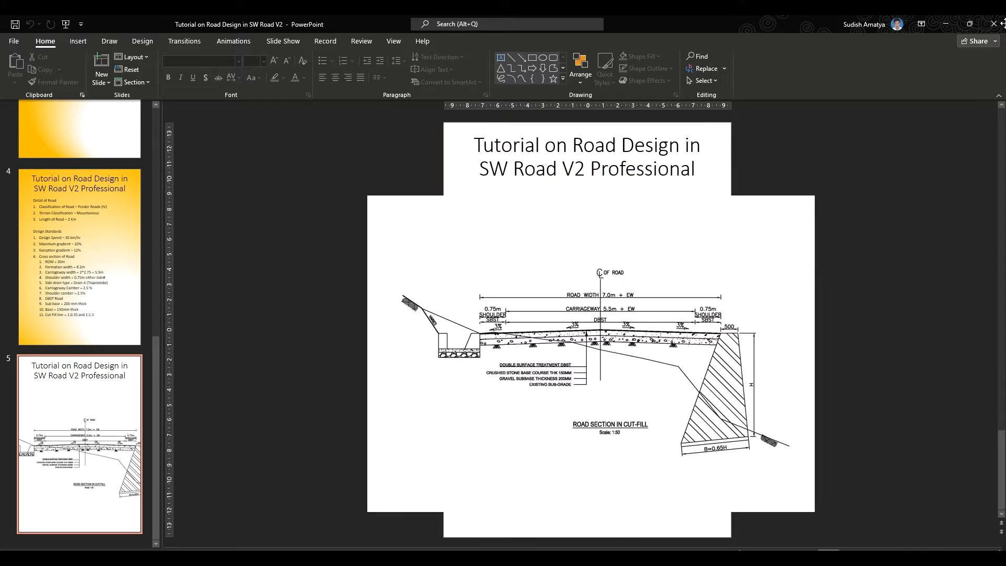
- Close the presentation to return to the road alignment plan in SW Road V2 Professional
{"action": "left_click", "coordinate": [994, 27]}
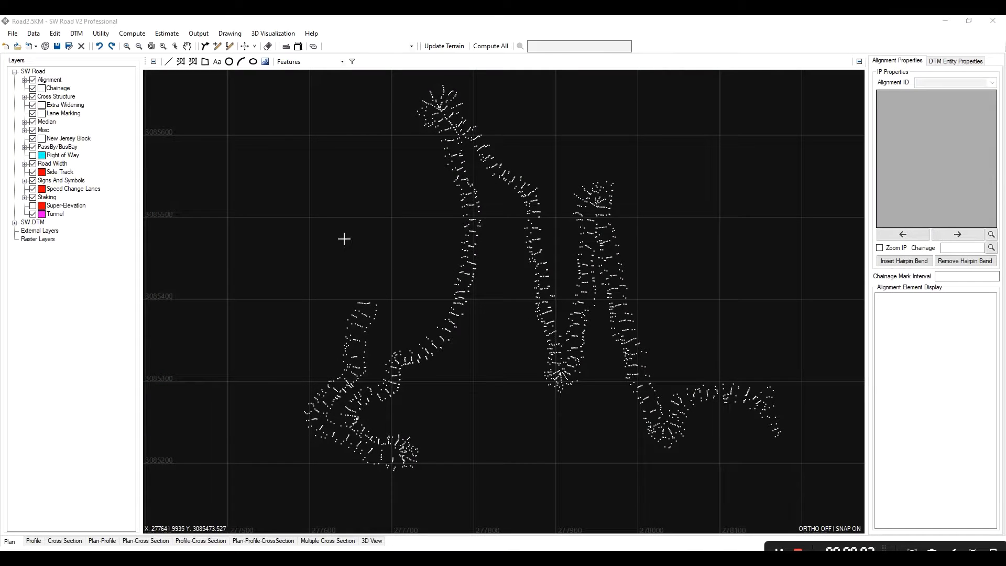
{"action": "scroll", "coordinate": [485, 330], "scroll_direction": "down", "scroll_amount": 1}
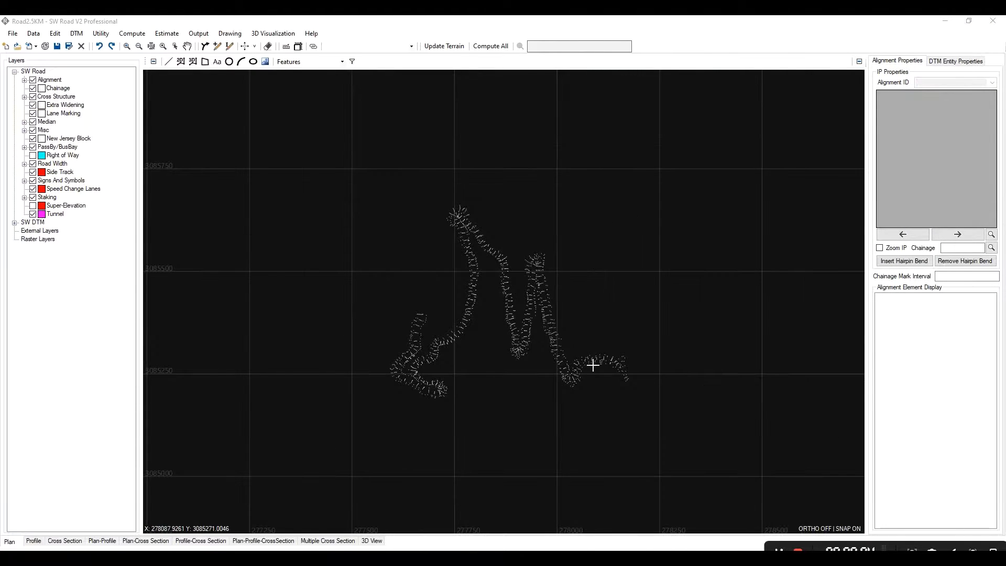
- Try to draw quick contours from the survey points
{"action": "scroll", "coordinate": [605, 368], "scroll_direction": "up", "scroll_amount": 4}
{"action": "scroll", "coordinate": [369, 322], "scroll_direction": "down", "scroll_amount": 1}
{"action": "scroll", "coordinate": [440, 337], "scroll_direction": "up", "scroll_amount": 3}
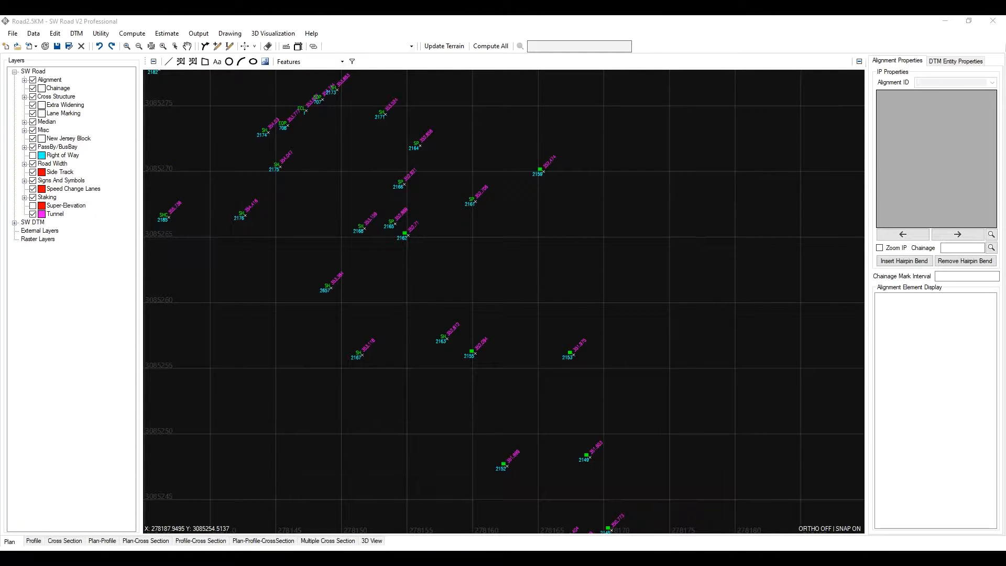
{"action": "scroll", "coordinate": [672, 335], "scroll_direction": "down", "scroll_amount": 6}
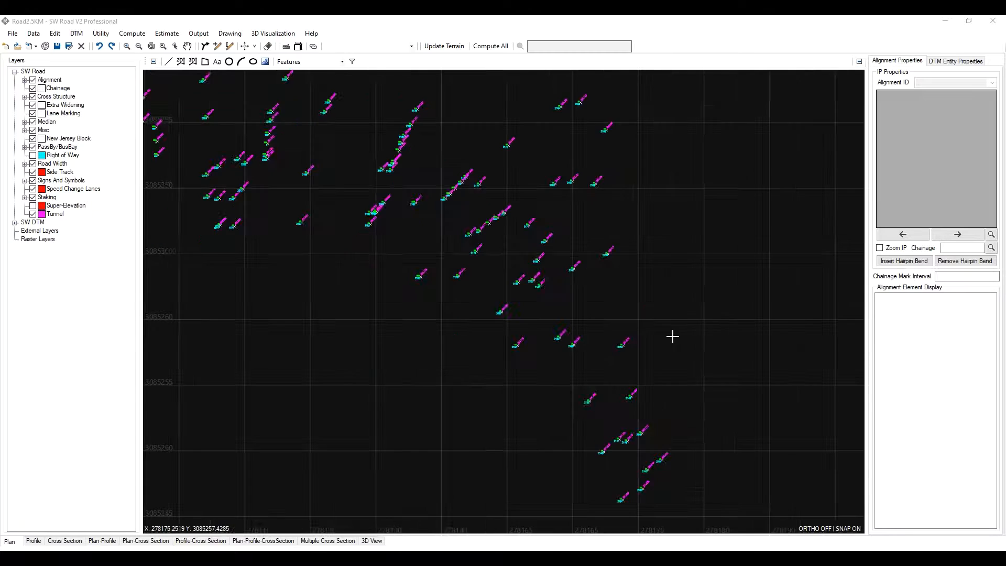
{"action": "scroll", "coordinate": [486, 253], "scroll_direction": "up", "scroll_amount": 2}
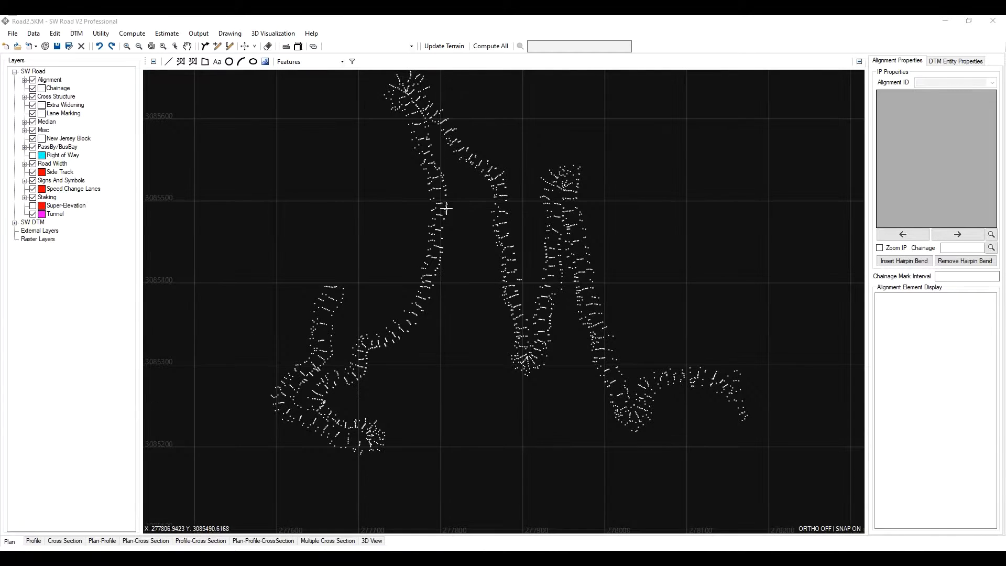
{"action": "left_click", "coordinate": [85, 33]}
{"action": "left_click", "coordinate": [85, 33]}
{"action": "left_click", "coordinate": [81, 34]}
{"action": "left_click", "coordinate": [81, 35]}
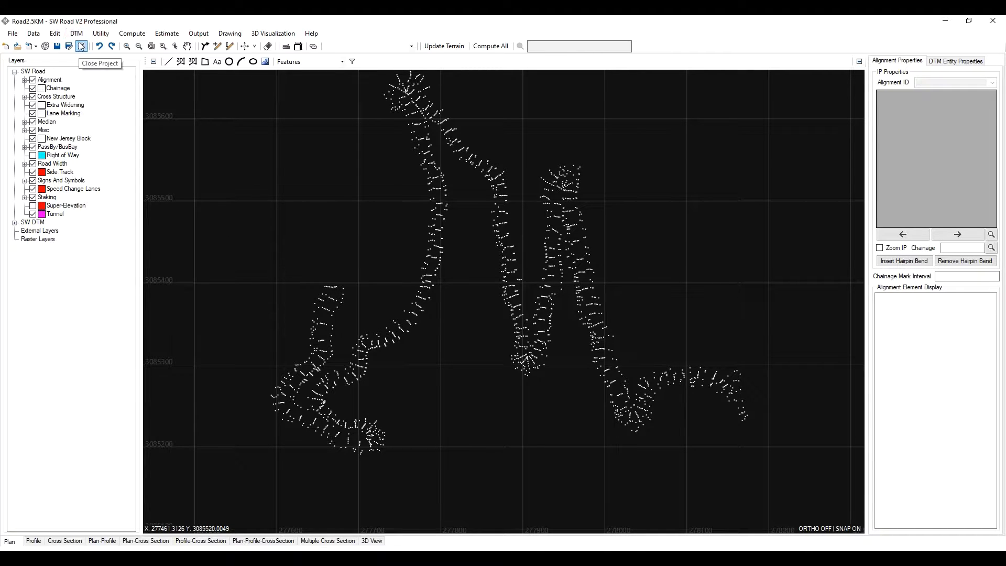
{"action": "left_click", "coordinate": [77, 33]}
{"action": "mouse_move", "coordinate": [105, 132]}
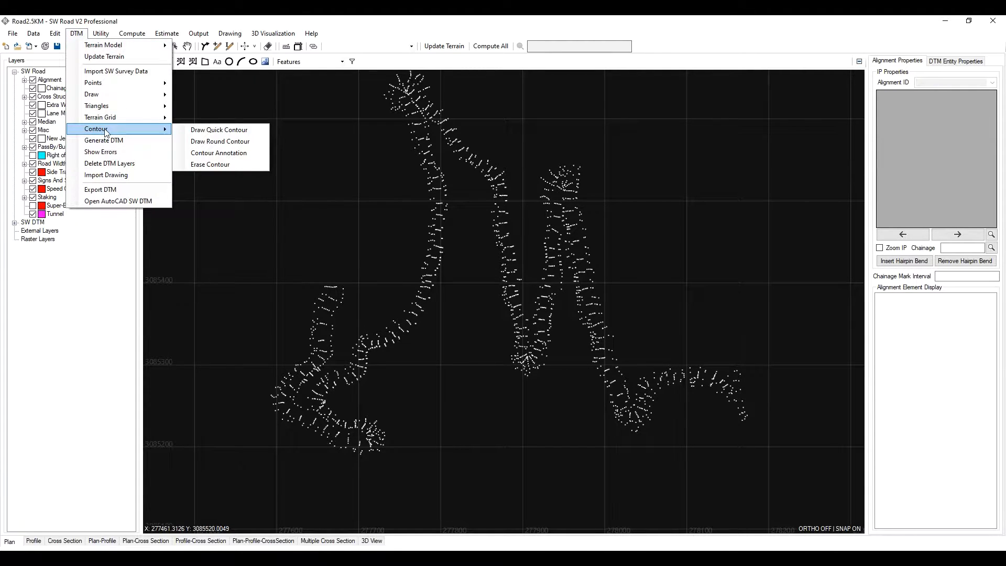
{"action": "left_click", "coordinate": [198, 129]}
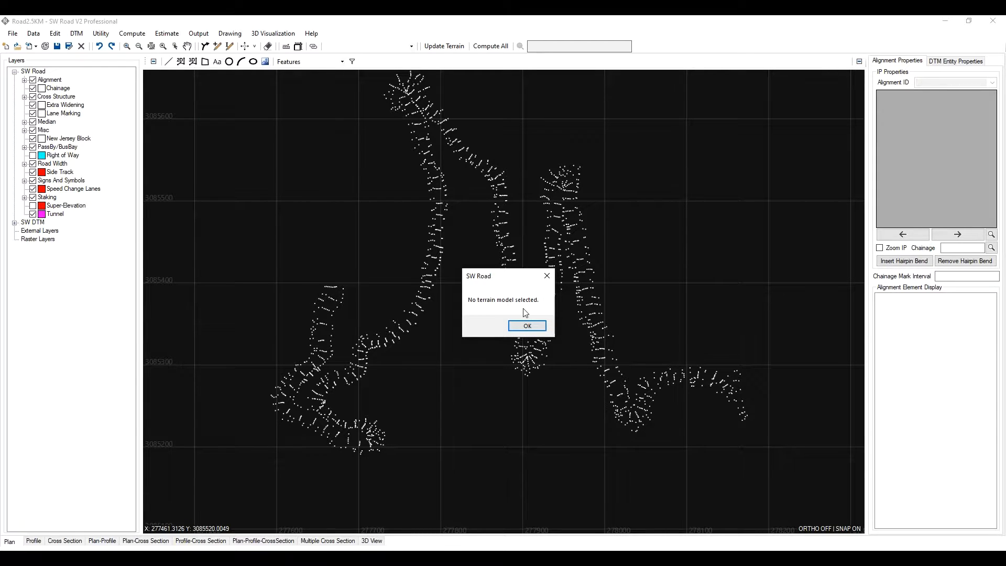
{"action": "left_click", "coordinate": [526, 329]}
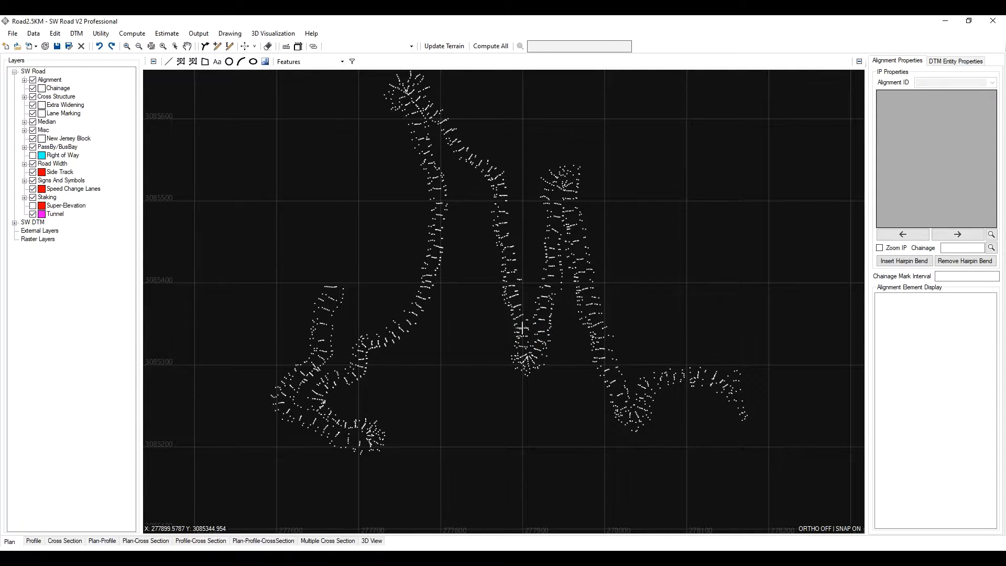
- Generate the DTM from the Points and Features layers with Select All checked
{"action": "left_click", "coordinate": [77, 35]}
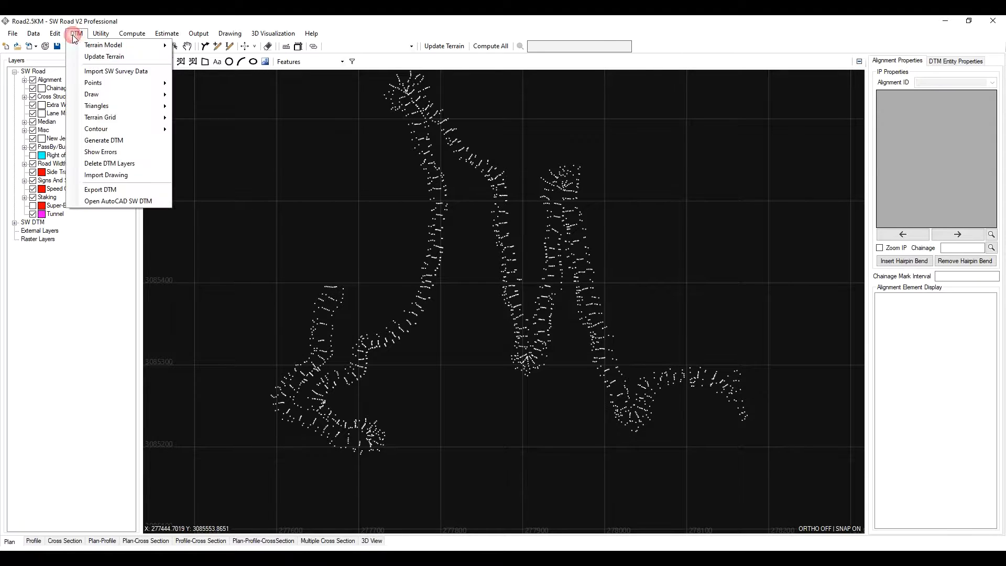
{"action": "left_click", "coordinate": [110, 140]}
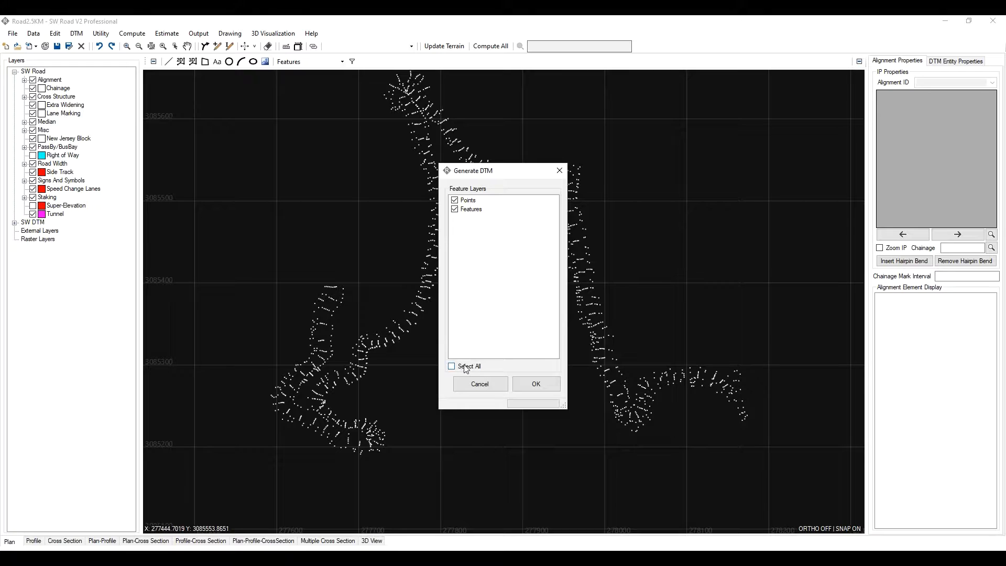
{"action": "left_click", "coordinate": [465, 367]}
{"action": "left_click", "coordinate": [536, 385]}
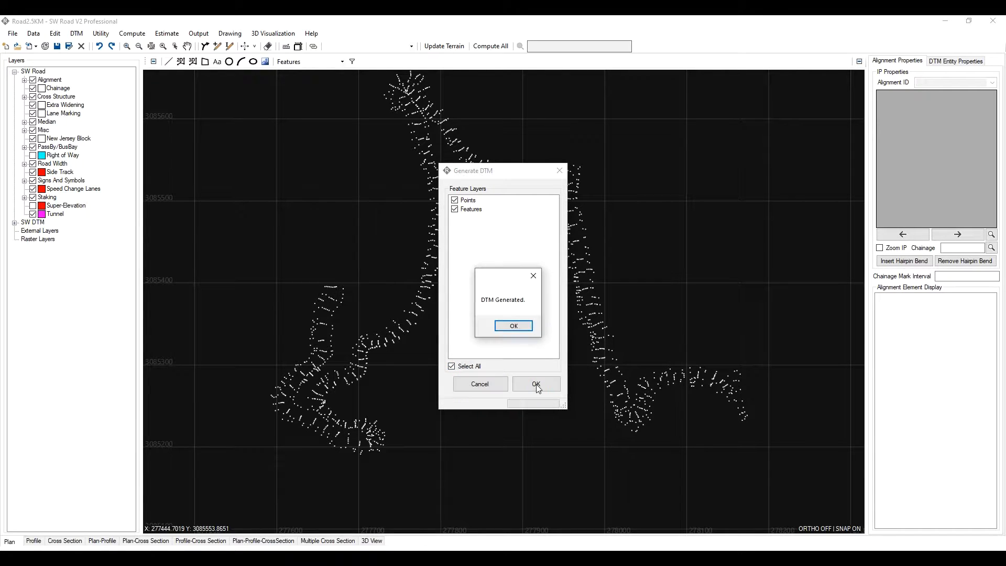
{"action": "left_click", "coordinate": [529, 335]}
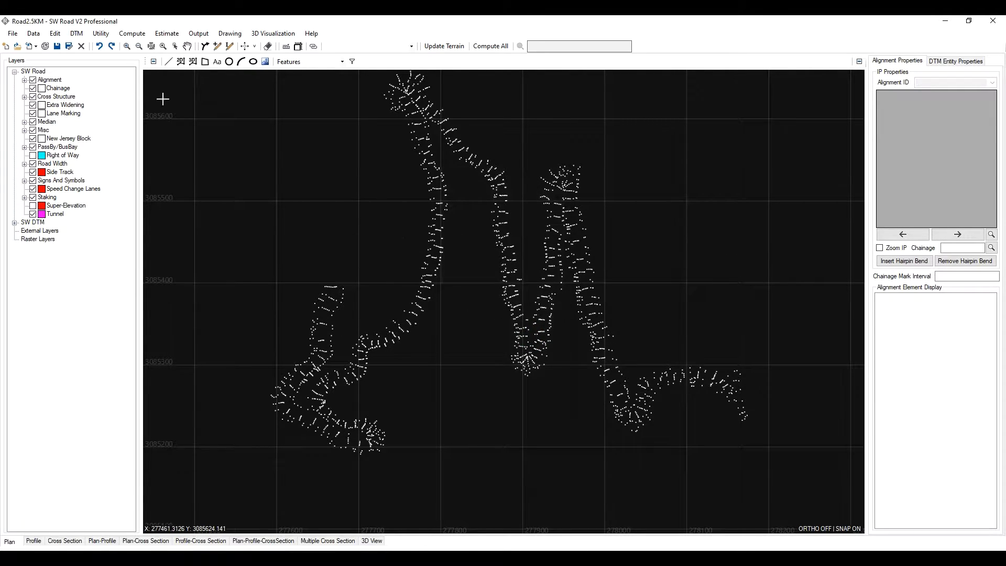
- Draw quick contours over the generated terrain model
{"action": "left_click", "coordinate": [76, 36]}
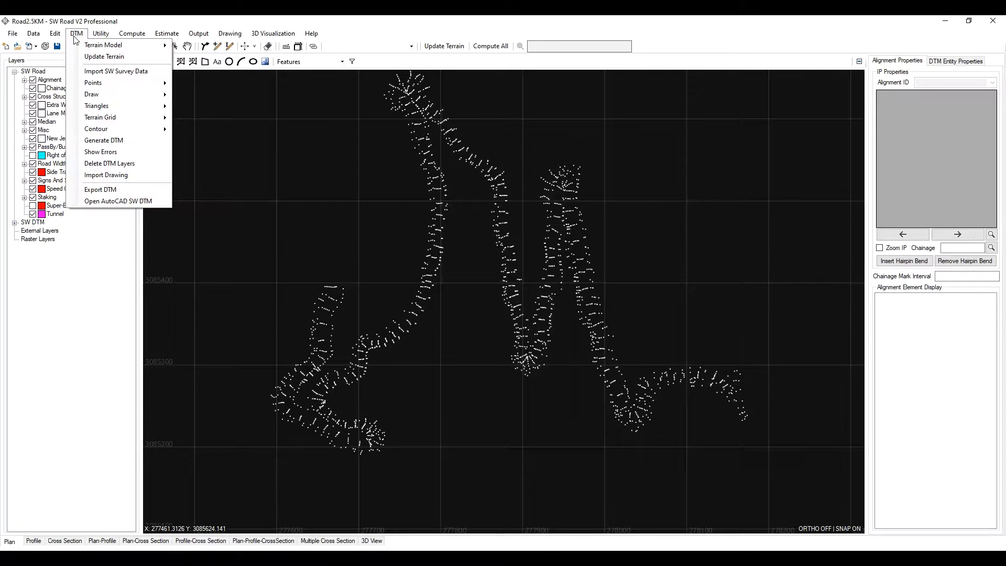
{"action": "mouse_move", "coordinate": [127, 129]}
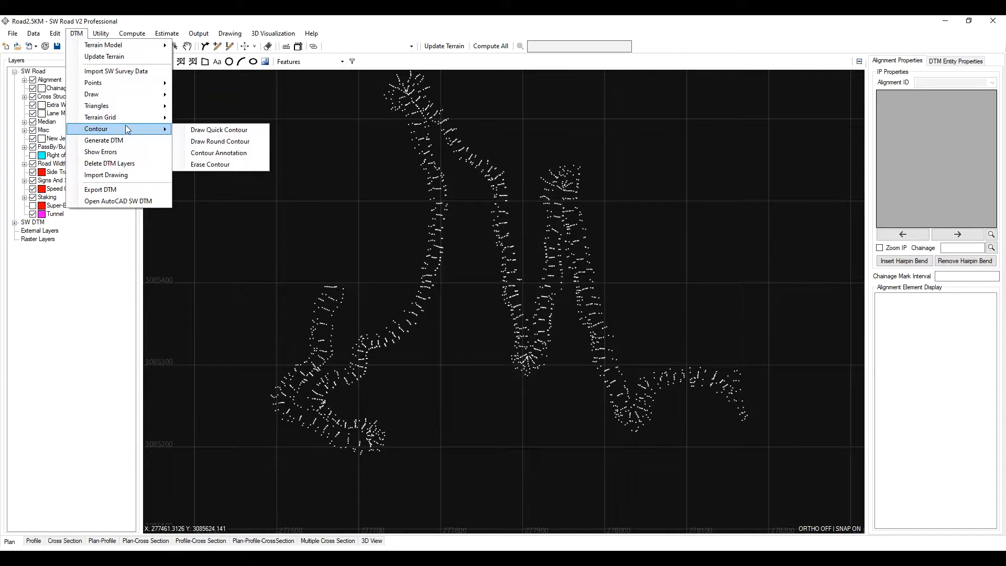
{"action": "left_click", "coordinate": [197, 131]}
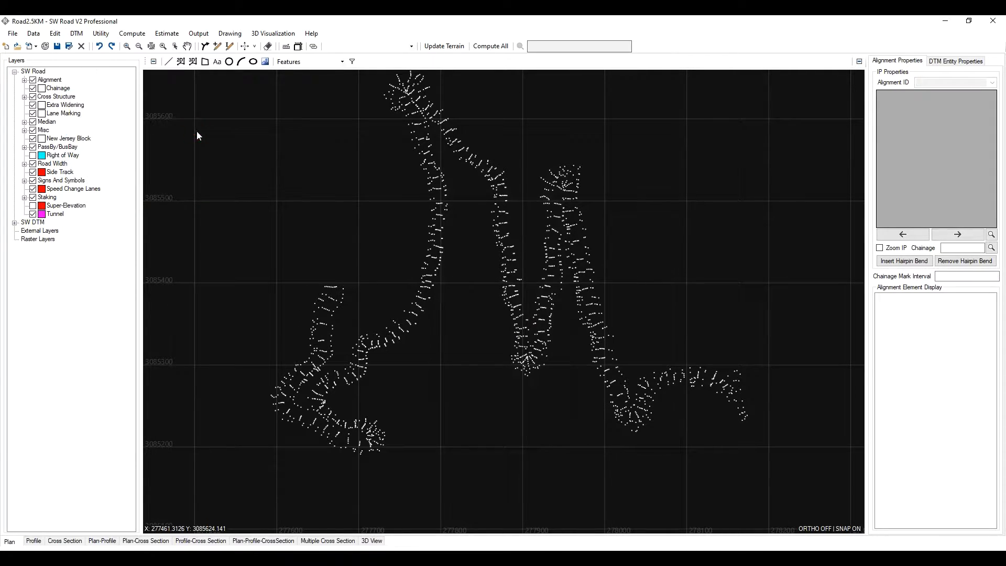
{"action": "left_click", "coordinate": [564, 311]}
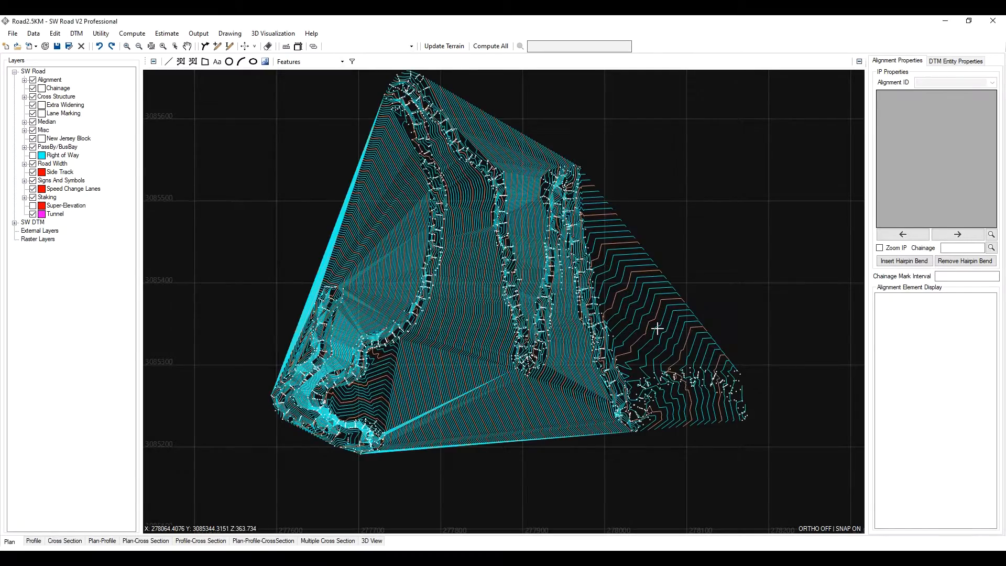
- Zoom around the contoured terrain to examine the triangulation and contour lines
{"action": "scroll", "coordinate": [368, 267], "scroll_direction": "up", "scroll_amount": 2}
{"action": "scroll", "coordinate": [431, 271], "scroll_direction": "down", "scroll_amount": 4}
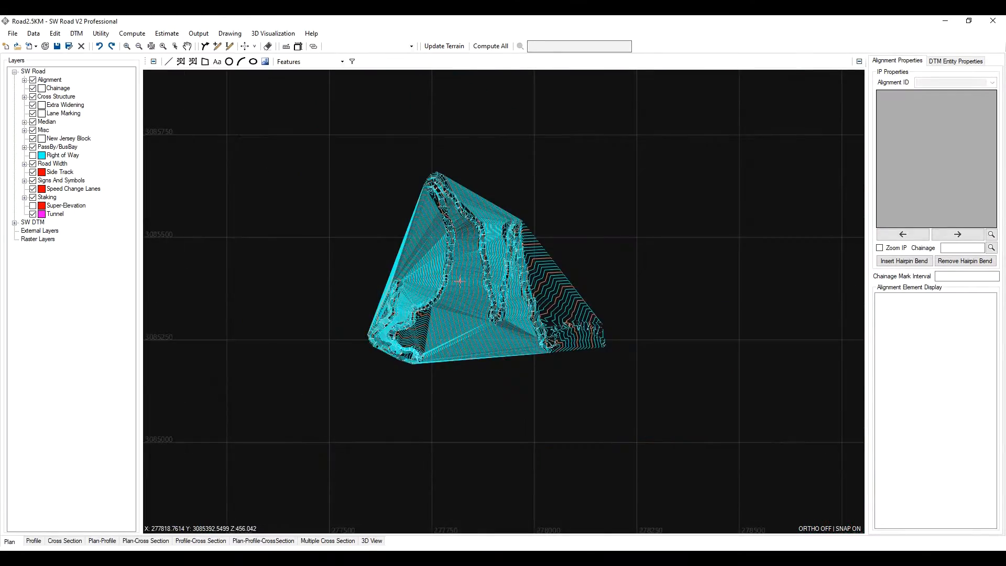
{"action": "scroll", "coordinate": [432, 271], "scroll_direction": "up", "scroll_amount": 4}
{"action": "scroll", "coordinate": [432, 271], "scroll_direction": "down", "scroll_amount": 4}
{"action": "scroll", "coordinate": [426, 234], "scroll_direction": "up", "scroll_amount": 2}
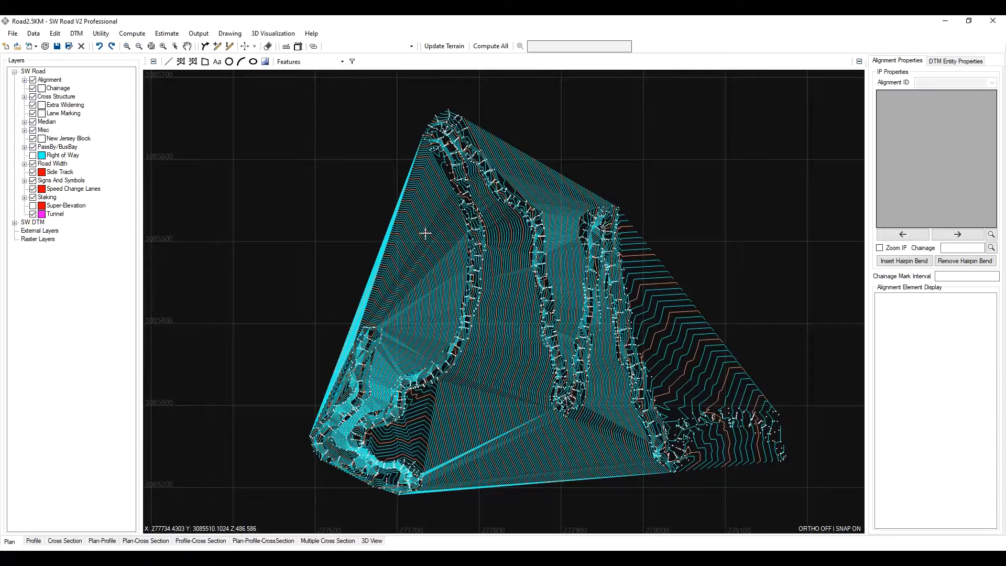
{"action": "scroll", "coordinate": [417, 319], "scroll_direction": "up", "scroll_amount": 3}
{"action": "scroll", "coordinate": [353, 294], "scroll_direction": "down", "scroll_amount": 2}
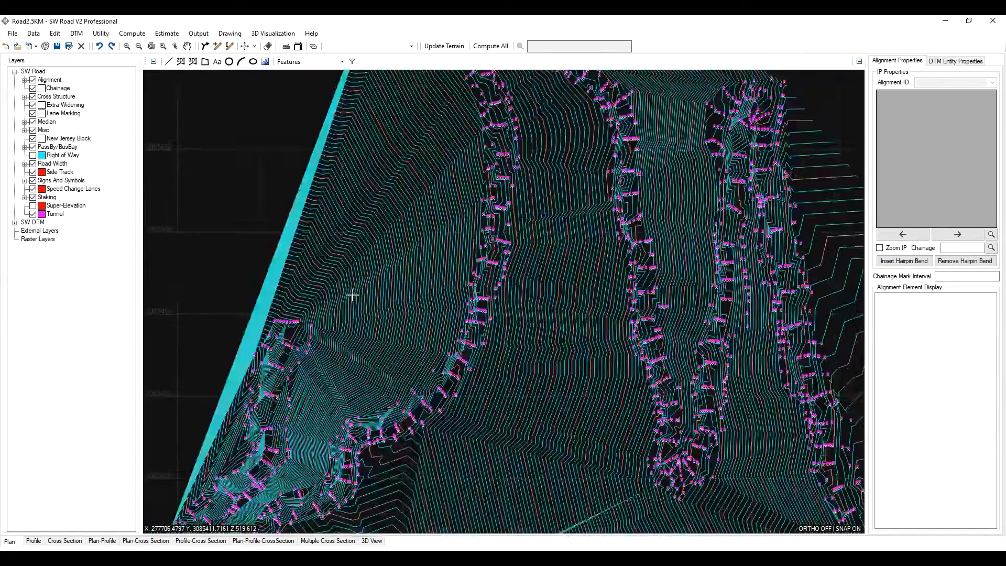
{"action": "scroll", "coordinate": [325, 310], "scroll_direction": "up", "scroll_amount": 1}
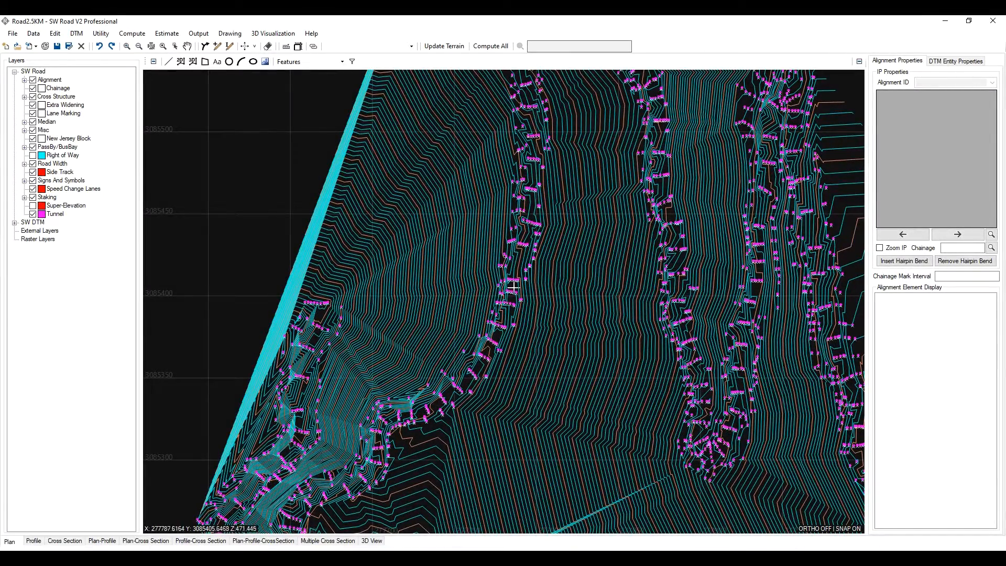
{"action": "scroll", "coordinate": [671, 267], "scroll_direction": "up", "scroll_amount": 1}
{"action": "scroll", "coordinate": [669, 260], "scroll_direction": "down", "scroll_amount": 3}
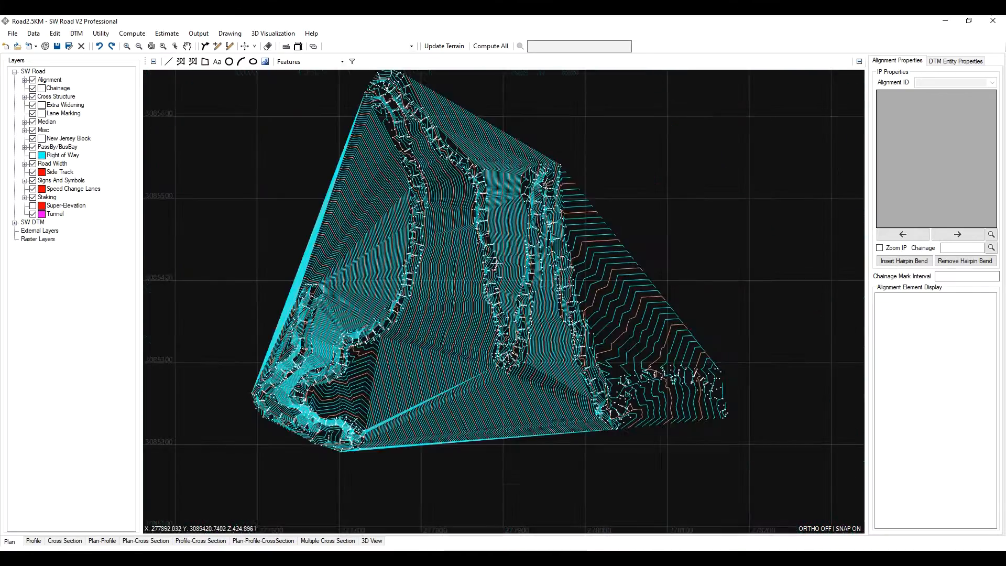
{"action": "scroll", "coordinate": [636, 310], "scroll_direction": "up", "scroll_amount": 3}
{"action": "scroll", "coordinate": [546, 302], "scroll_direction": "down", "scroll_amount": 3}
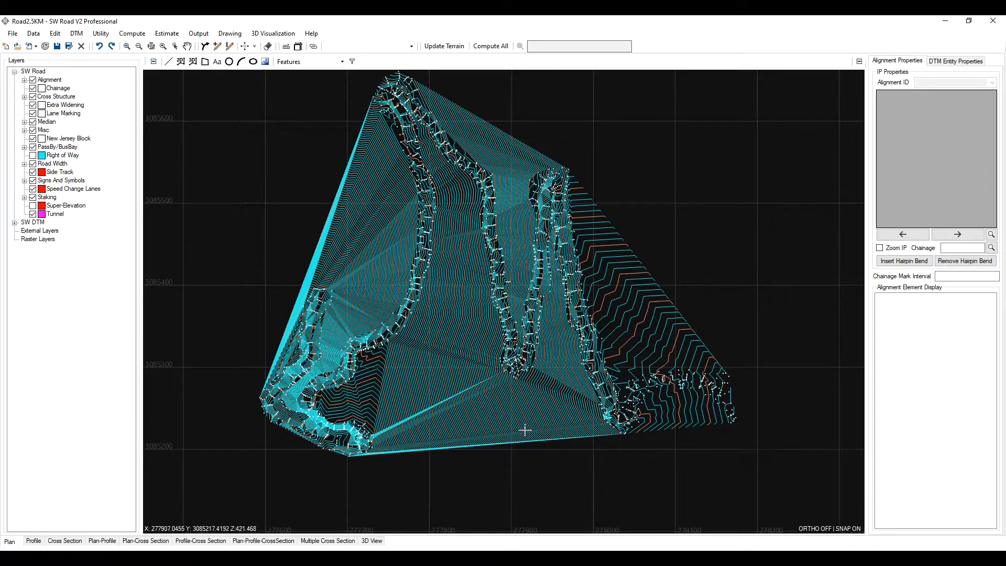
{"action": "scroll", "coordinate": [325, 330], "scroll_direction": "up", "scroll_amount": 3}
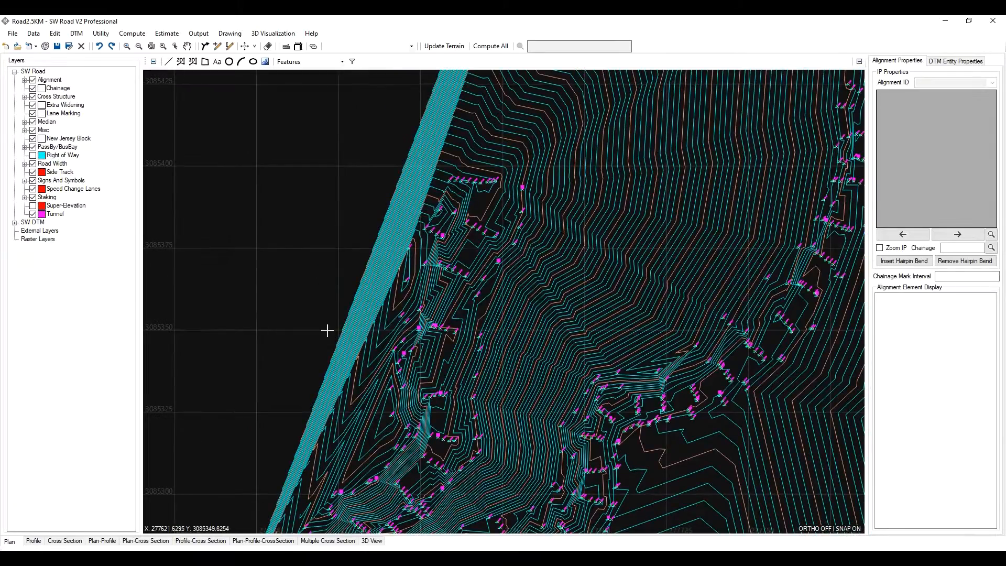
{"action": "scroll", "coordinate": [333, 472], "scroll_direction": "down", "scroll_amount": 3}
{"action": "scroll", "coordinate": [319, 449], "scroll_direction": "up", "scroll_amount": 3}
{"action": "scroll", "coordinate": [302, 296], "scroll_direction": "down", "scroll_amount": 3}
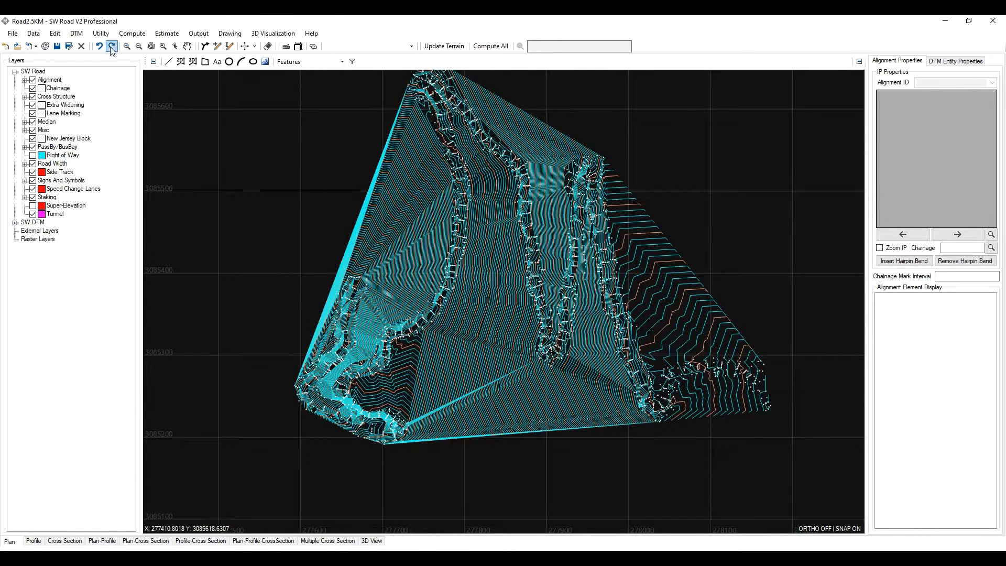
- Generate an automatic boundary around the surveyed terrain with Auto Boundary
{"action": "left_click", "coordinate": [76, 34]}
{"action": "mouse_move", "coordinate": [100, 95]}
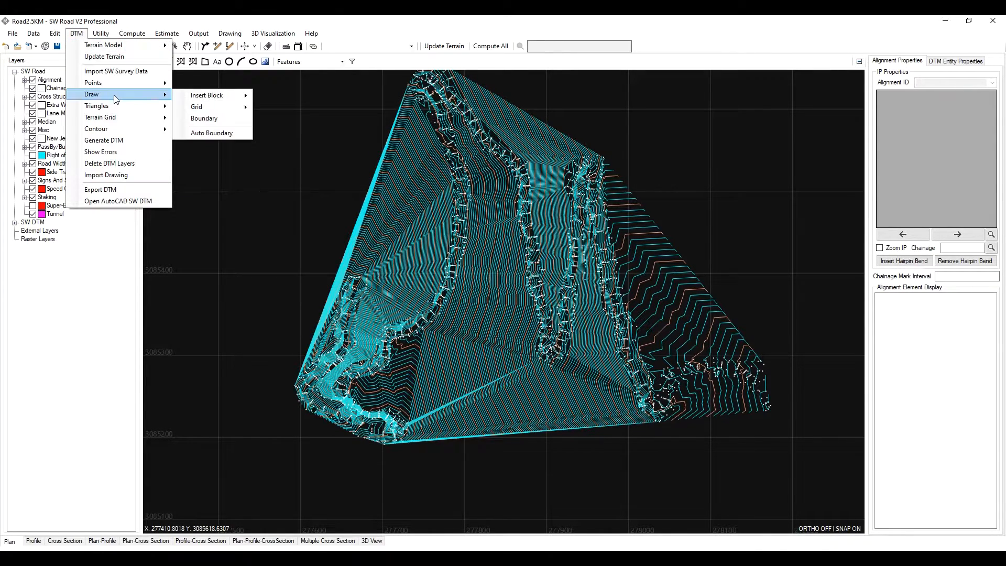
{"action": "left_click", "coordinate": [218, 119]}
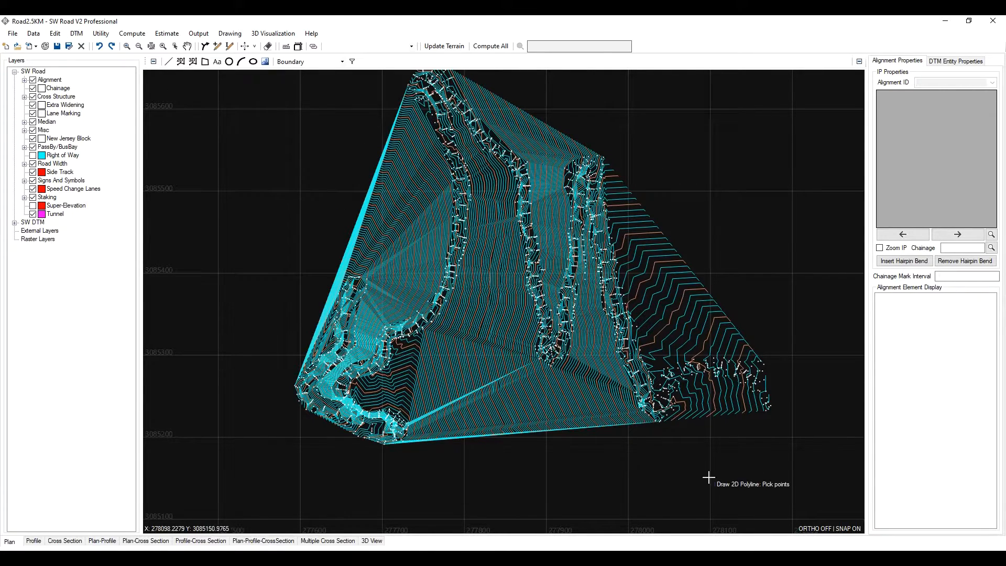
{"action": "scroll", "coordinate": [786, 422], "scroll_direction": "up", "scroll_amount": 2}
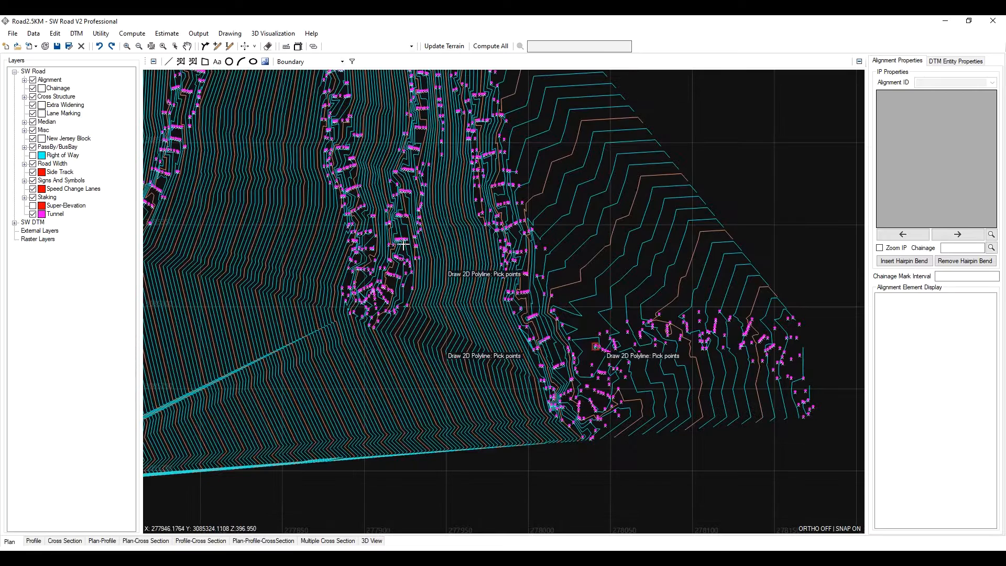
{"action": "left_click", "coordinate": [76, 33]}
{"action": "mouse_move", "coordinate": [154, 101]}
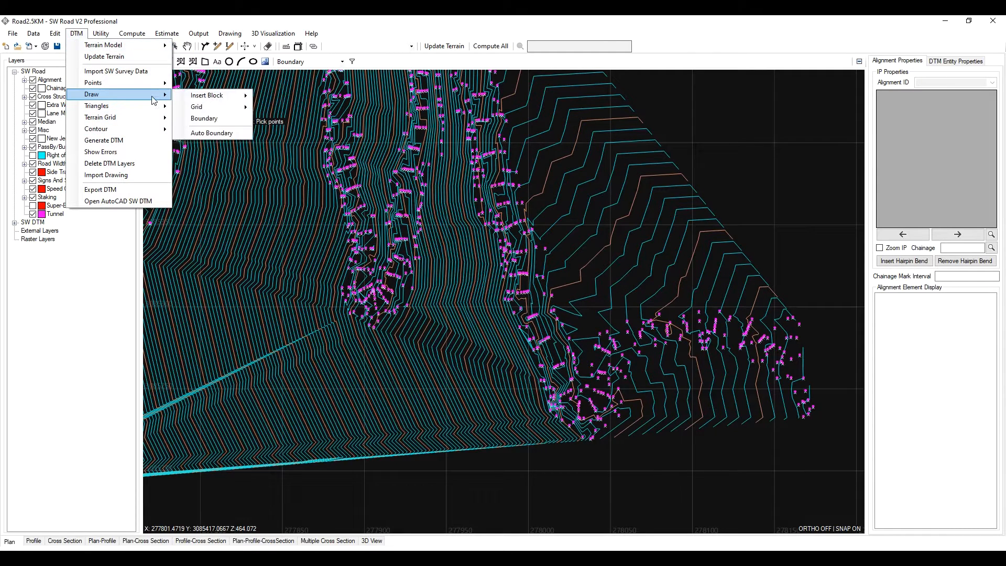
{"action": "left_click", "coordinate": [212, 131]}
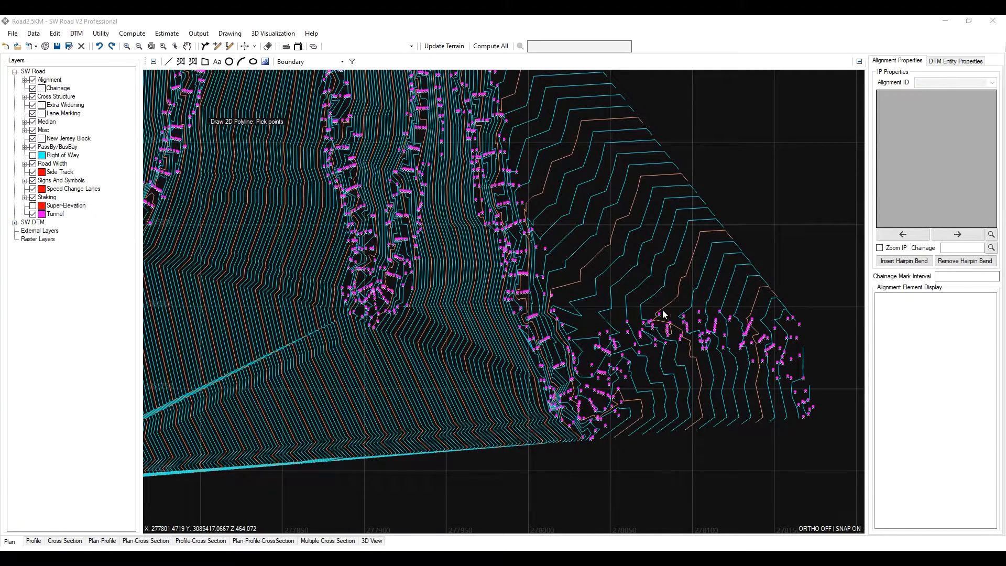
{"action": "left_click", "coordinate": [545, 295]}
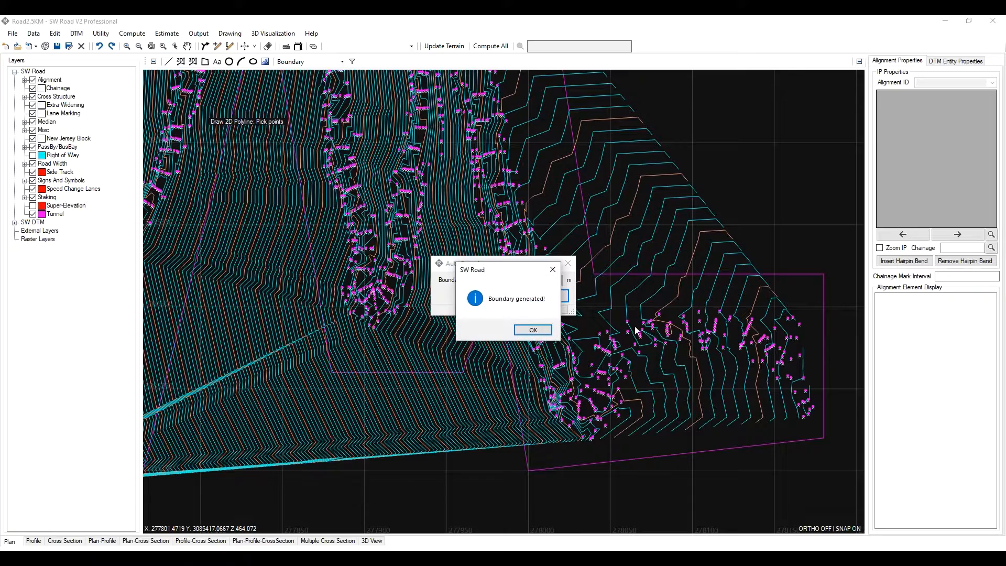
{"action": "left_click", "coordinate": [534, 332]}
- Regenerate the DTM from the Points and Features layers using the new boundary
{"action": "scroll", "coordinate": [572, 327], "scroll_direction": "down", "scroll_amount": 2}
{"action": "scroll", "coordinate": [522, 318], "scroll_direction": "up", "scroll_amount": 1}
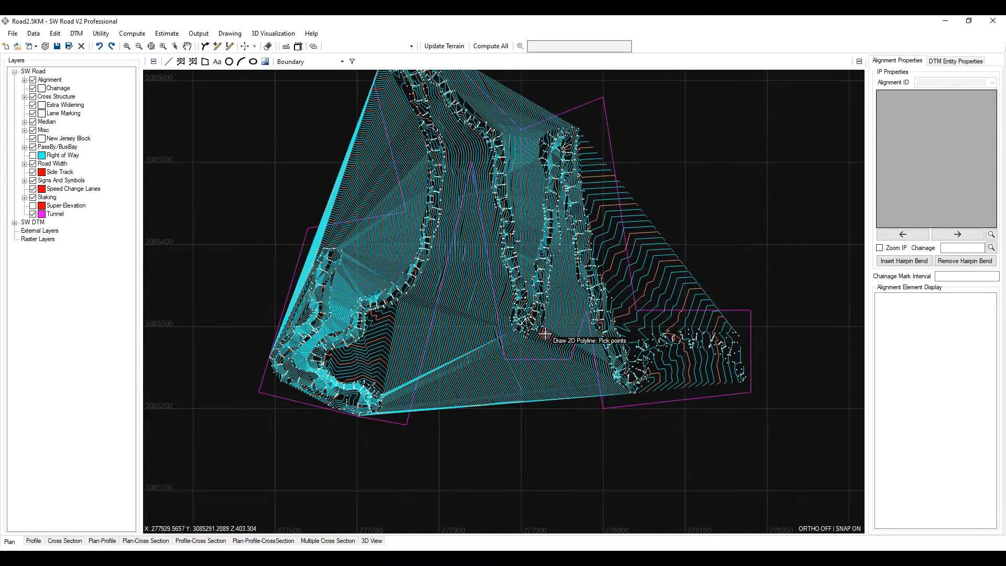
{"action": "middle_click_drag", "start_coordinate": [495, 248], "coordinate": [531, 302]}
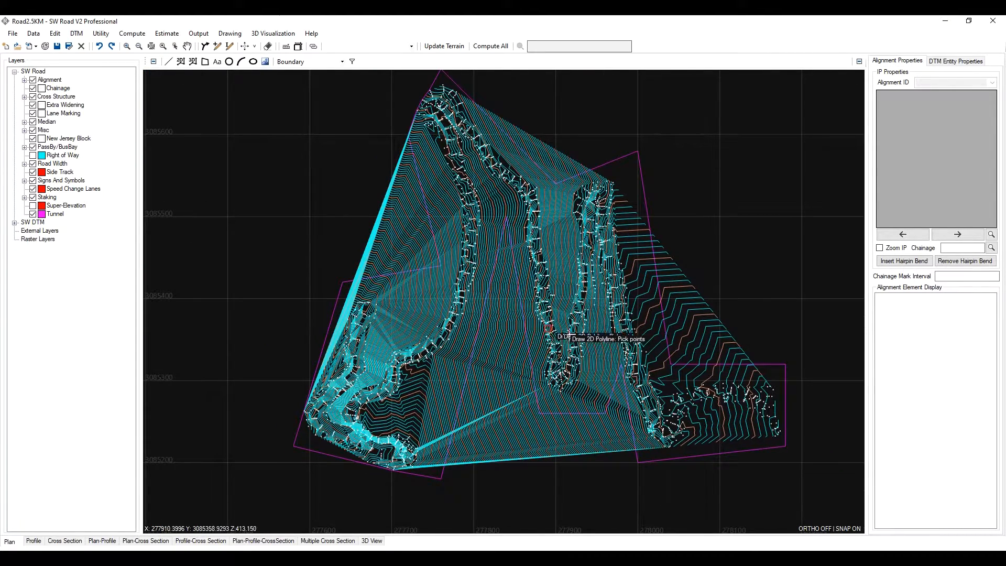
{"action": "middle_click_drag", "start_coordinate": [596, 346], "coordinate": [533, 311]}
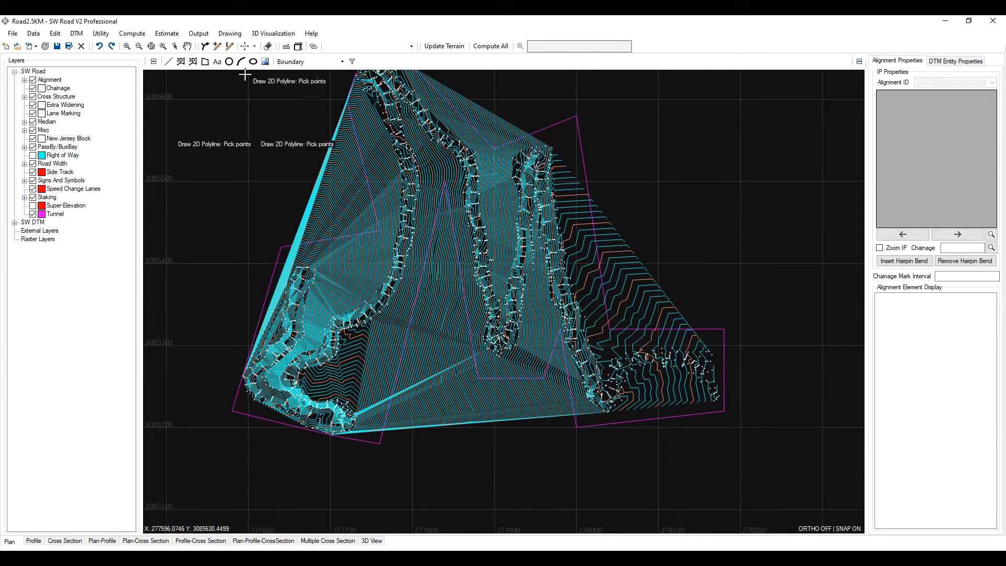
{"action": "left_click", "coordinate": [77, 33]}
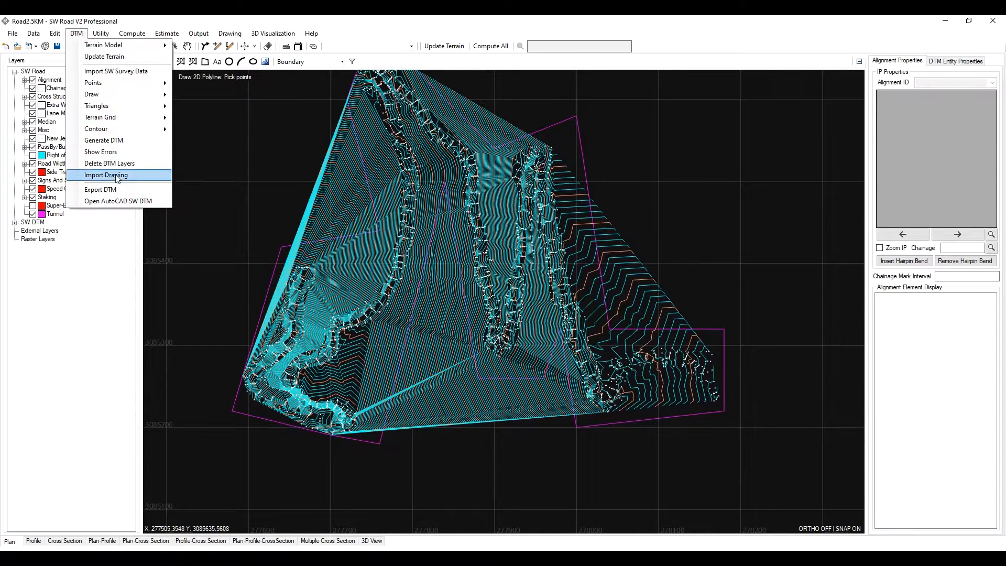
{"action": "left_click", "coordinate": [121, 140]}
{"action": "left_click", "coordinate": [524, 384]}
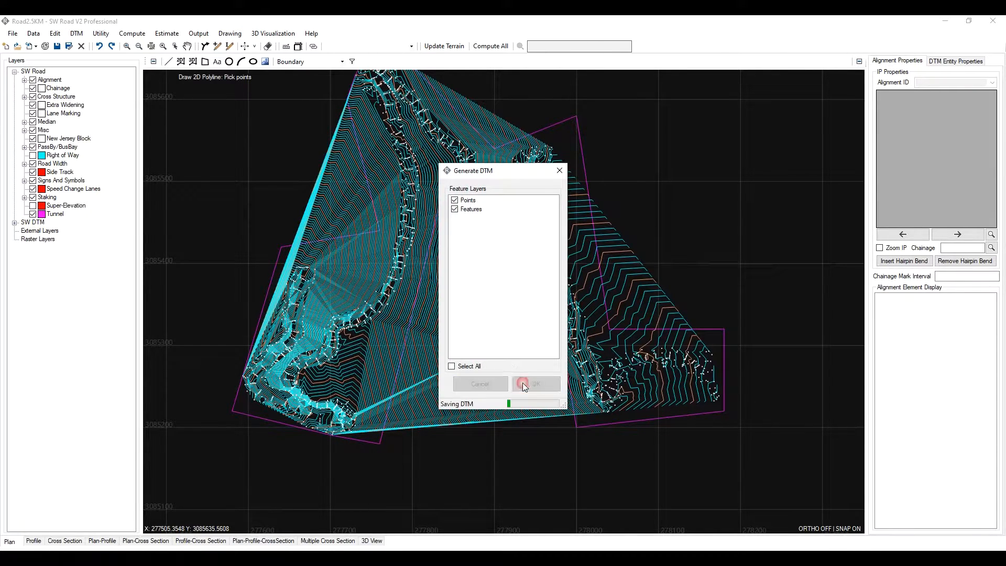
{"action": "left_click", "coordinate": [513, 326]}
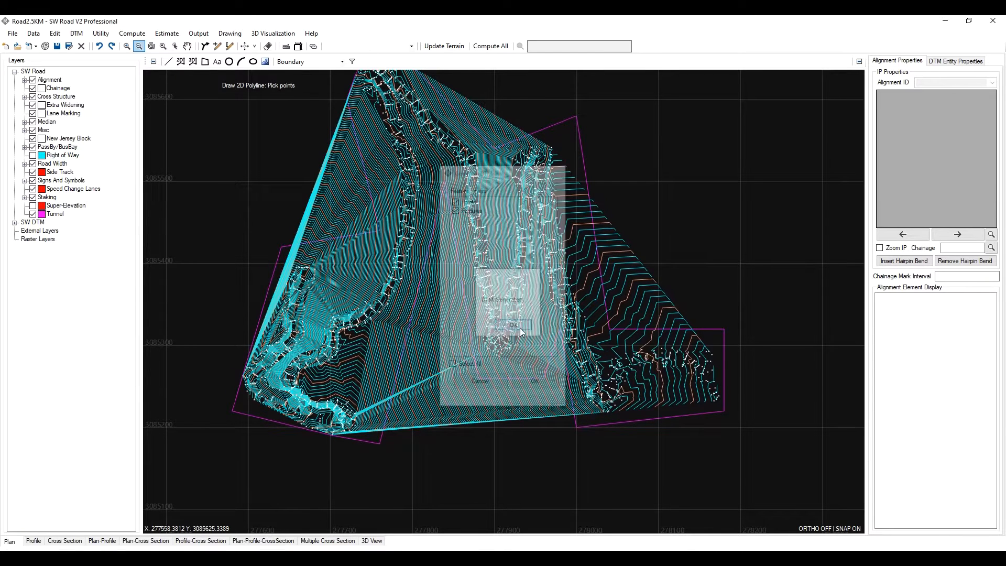
- Update the terrain model so it is rebuilt within the auto-generated boundary
{"action": "left_click", "coordinate": [76, 33]}
{"action": "left_click", "coordinate": [233, 131]}
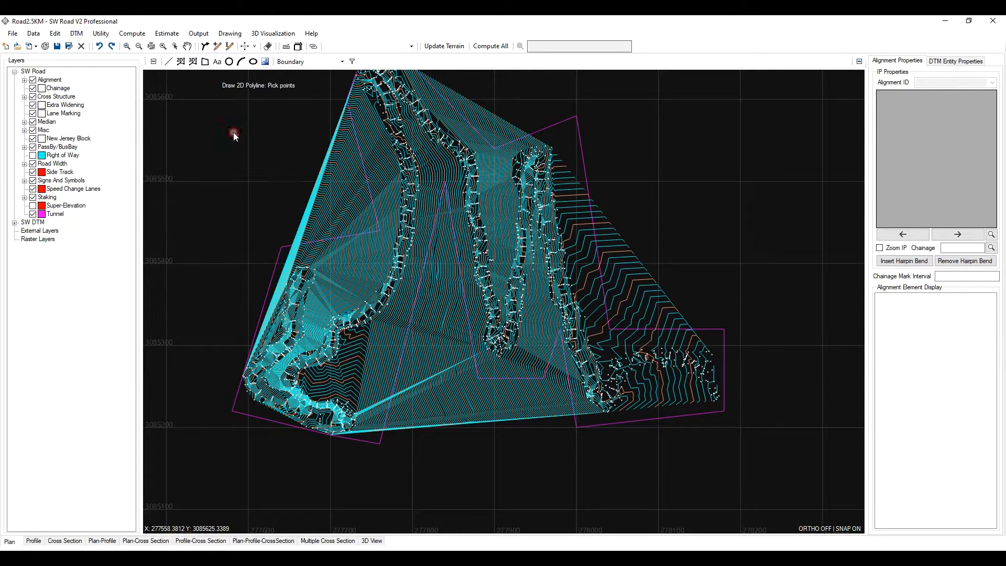
{"action": "left_click", "coordinate": [545, 311]}
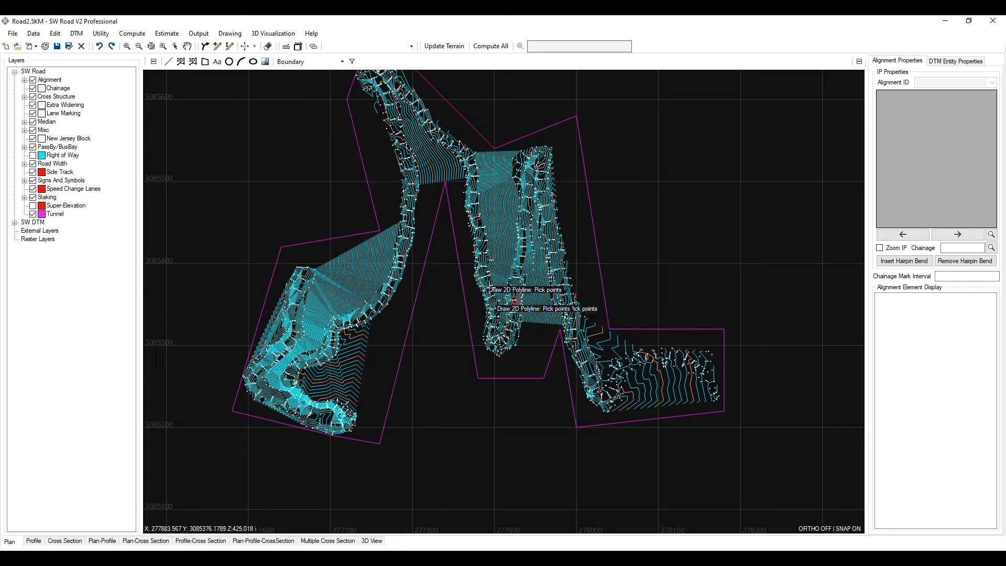
- Zoom and pan around the bounded terrain to inspect the contours along its edges
{"action": "scroll", "coordinate": [438, 349], "scroll_direction": "up", "scroll_amount": 3}
{"action": "middle_click_drag", "start_coordinate": [469, 261], "coordinate": [482, 229]}
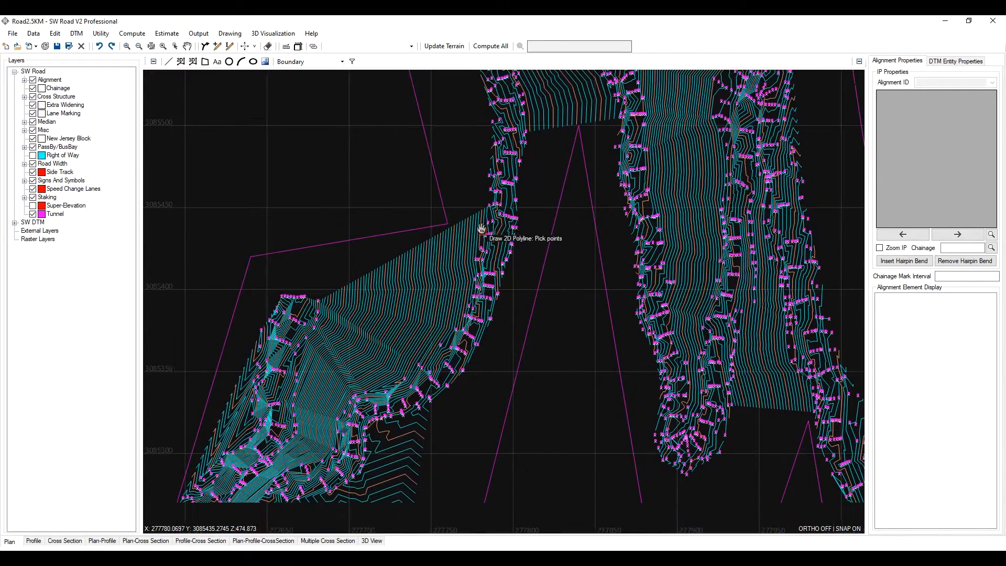
{"action": "scroll", "coordinate": [476, 229], "scroll_direction": "down", "scroll_amount": 3}
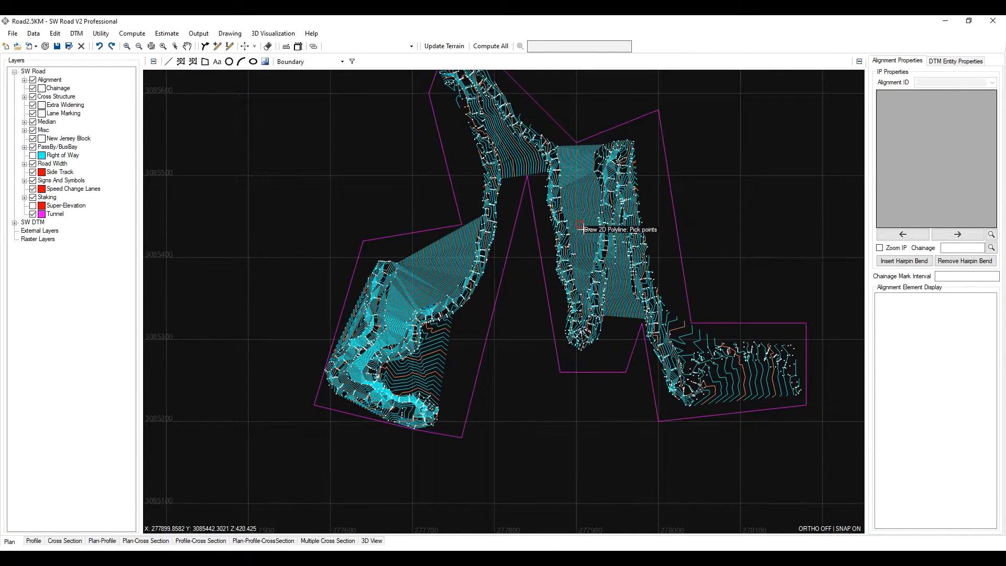
{"action": "scroll", "coordinate": [599, 300], "scroll_direction": "up", "scroll_amount": 1}
{"action": "middle_click_drag", "start_coordinate": [558, 185], "coordinate": [525, 340]}
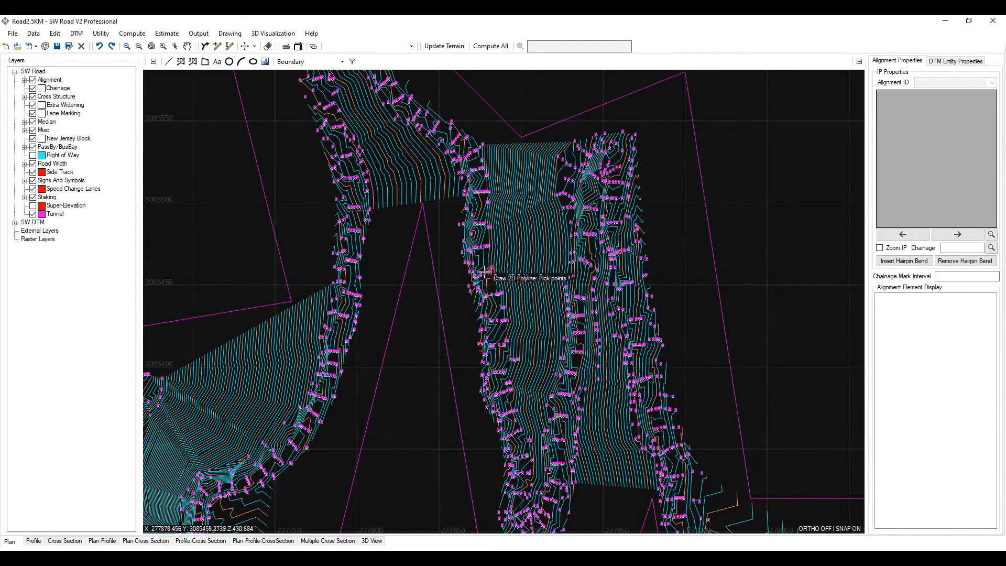
{"action": "scroll", "coordinate": [482, 288], "scroll_direction": "up", "scroll_amount": 2}
{"action": "scroll", "coordinate": [504, 300], "scroll_direction": "down", "scroll_amount": 1}
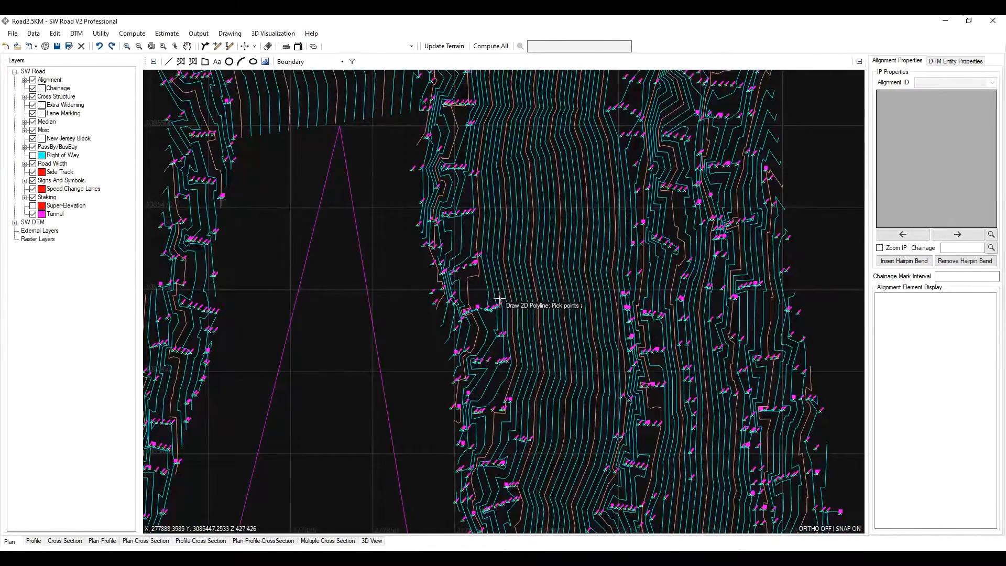
{"action": "scroll", "coordinate": [614, 294], "scroll_direction": "down", "scroll_amount": 1}
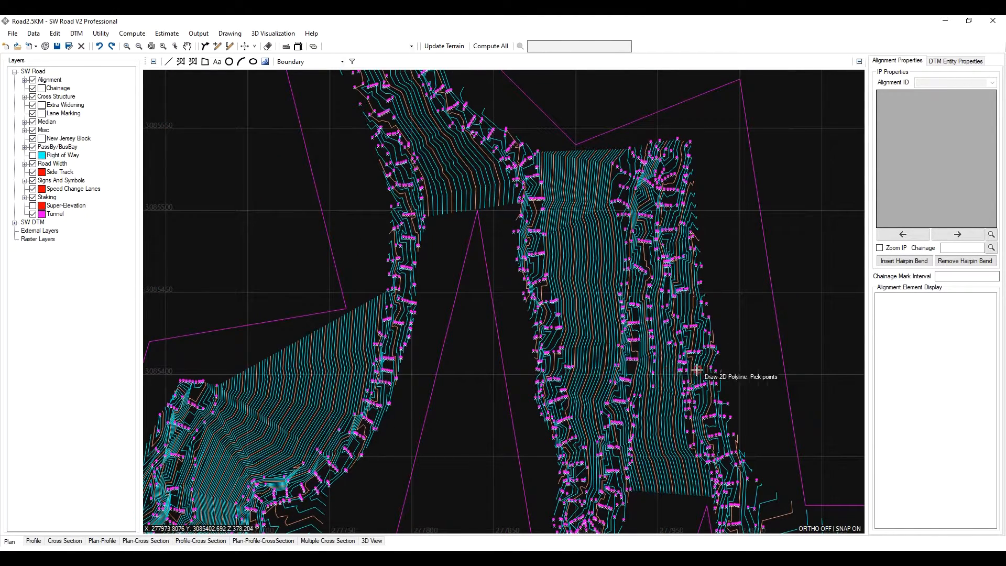
{"action": "scroll", "coordinate": [515, 329], "scroll_direction": "down", "scroll_amount": 2}
{"action": "scroll", "coordinate": [516, 330], "scroll_direction": "up", "scroll_amount": 2}
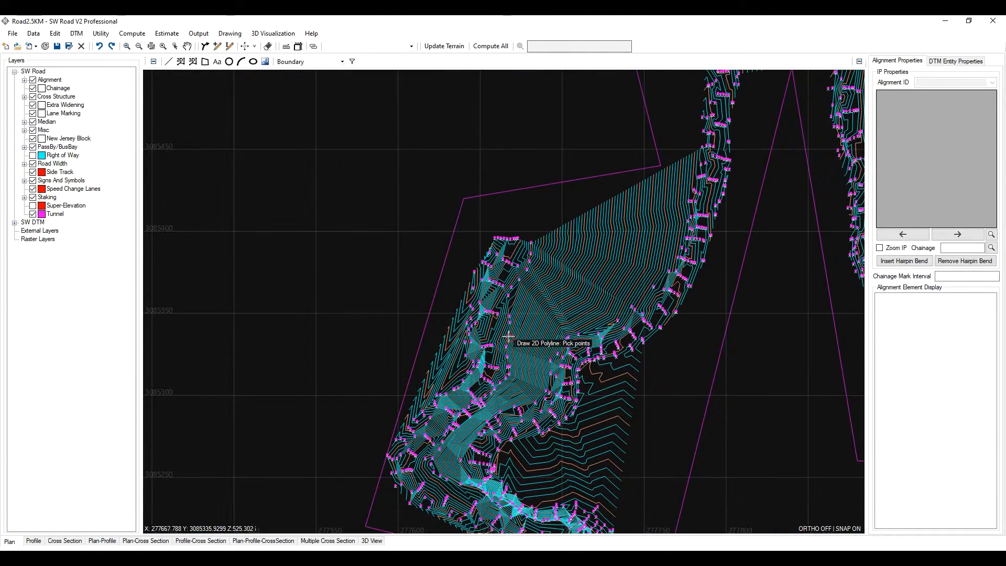
{"action": "scroll", "coordinate": [577, 349], "scroll_direction": "down", "scroll_amount": 2}
{"action": "scroll", "coordinate": [573, 297], "scroll_direction": "up", "scroll_amount": 1}
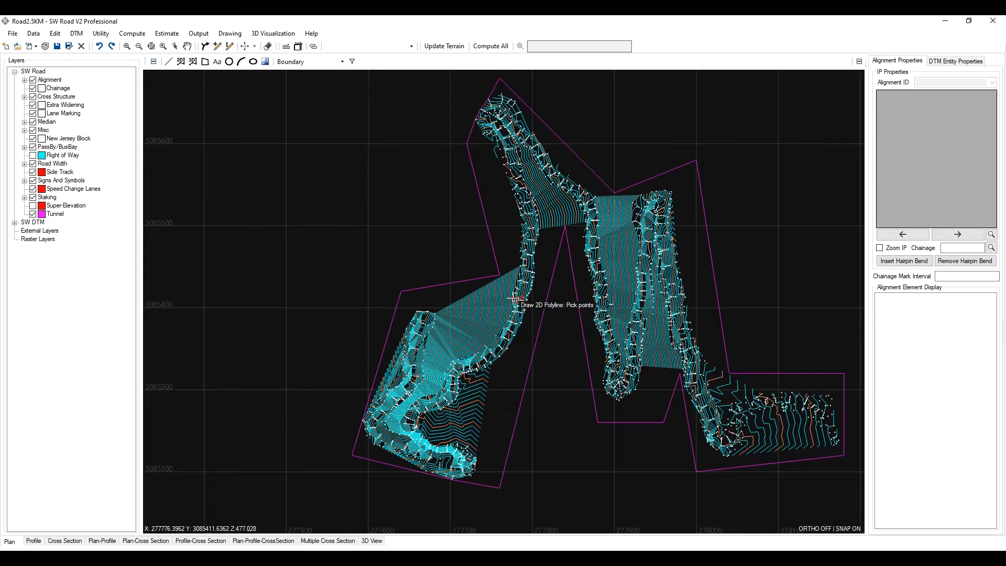
{"action": "right_click", "coordinate": [499, 274]}
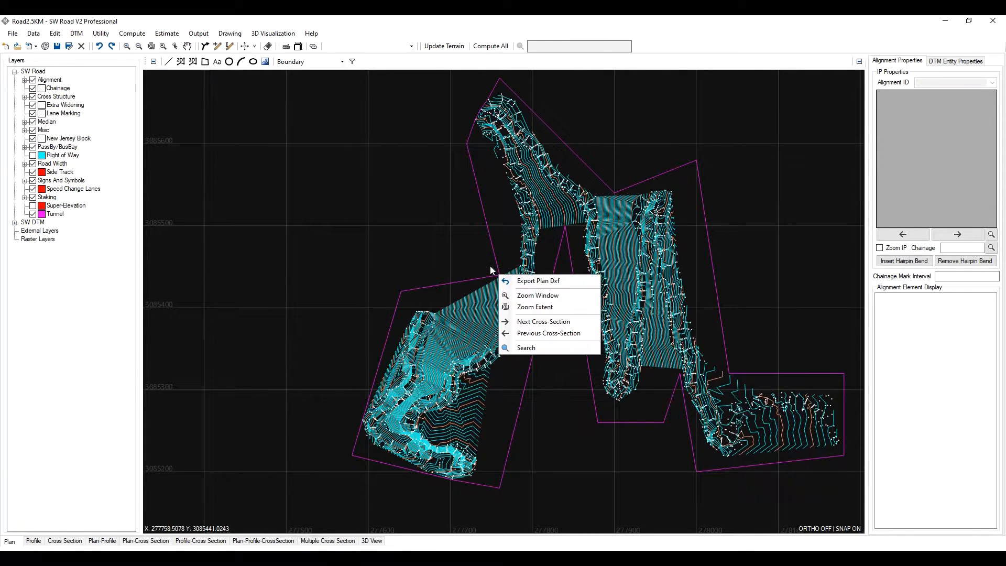
{"action": "left_click", "coordinate": [478, 272]}
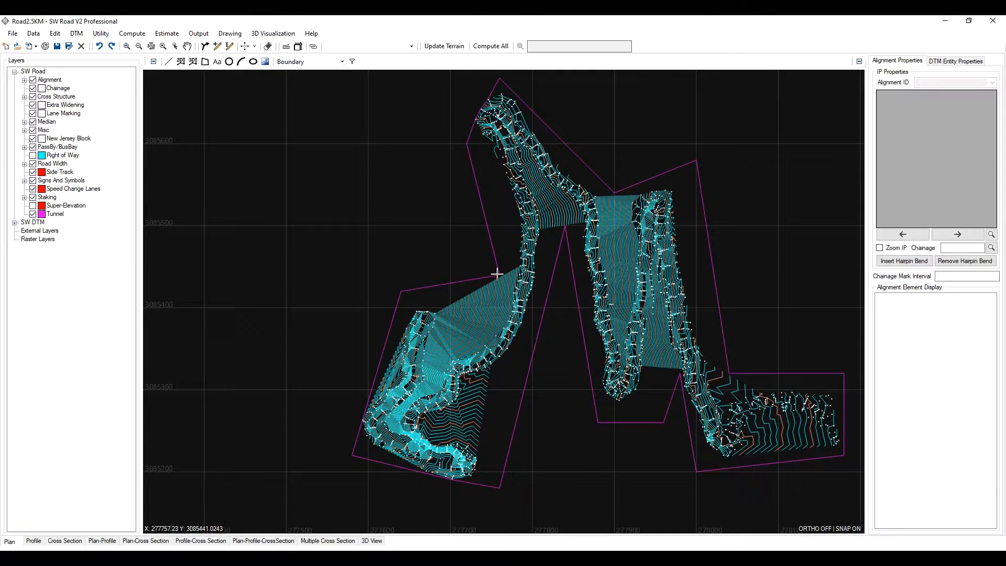
{"action": "left_click", "coordinate": [488, 277]}
{"action": "right_click", "coordinate": [499, 274]}
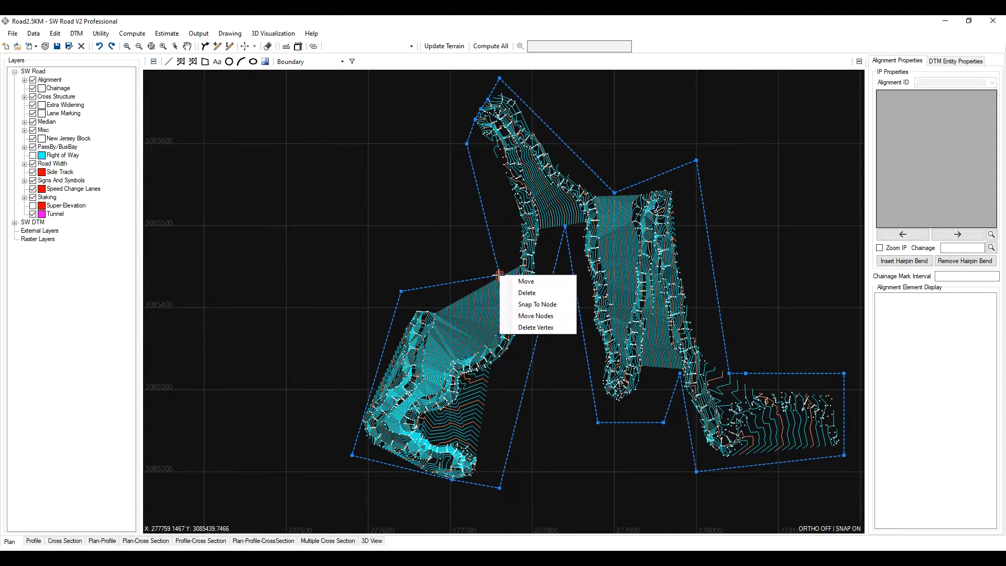
{"action": "left_click", "coordinate": [545, 316]}
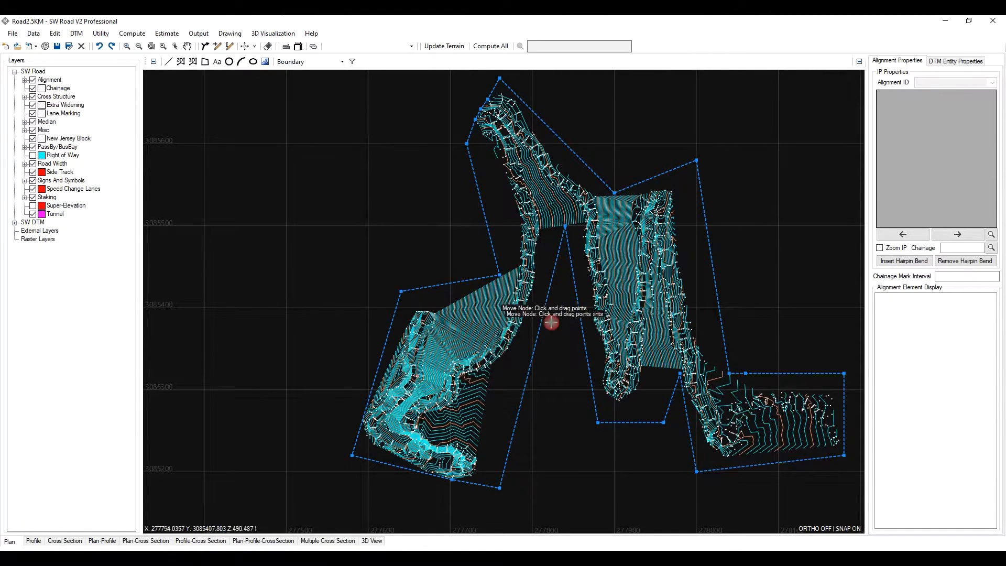
{"action": "left_click_drag", "start_coordinate": [499, 274], "coordinate": [461, 323]}
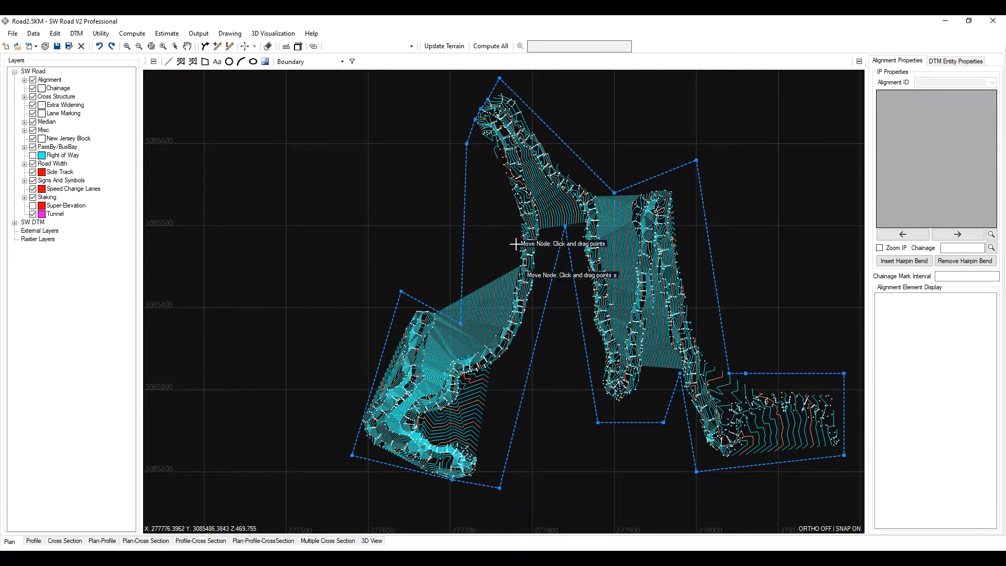
{"action": "left_click_drag", "start_coordinate": [467, 143], "coordinate": [446, 357]}
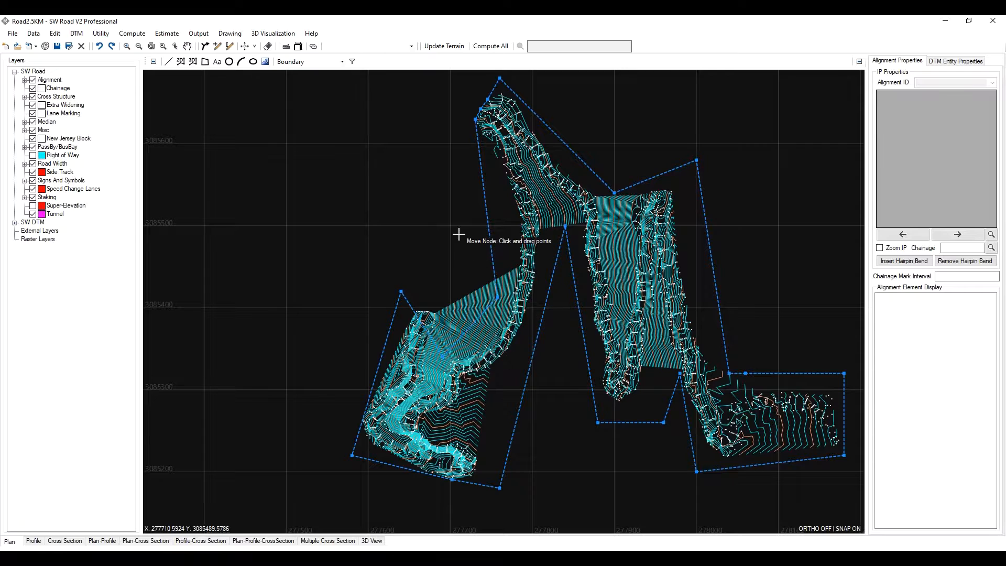
{"action": "key", "text": "Escape"}
{"action": "middle_click_drag", "start_coordinate": [553, 205], "coordinate": [469, 228]}
- Start drawing a manual DTM boundary polyline, picking points around the southeastern end of the survey strip
{"action": "left_click", "coordinate": [76, 33]}
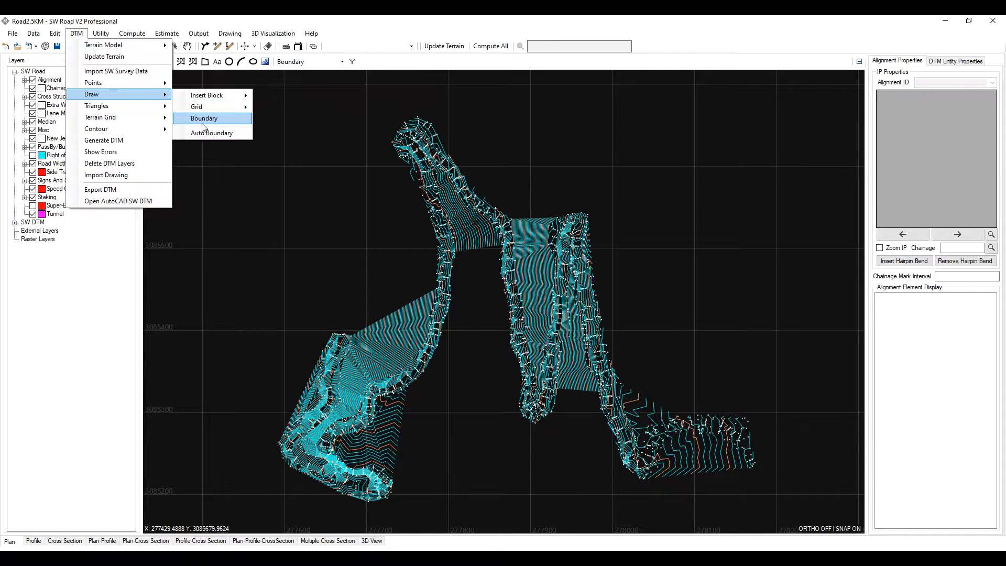
{"action": "left_click", "coordinate": [210, 131]}
{"action": "scroll", "coordinate": [685, 420], "scroll_direction": "up", "scroll_amount": 2}
{"action": "left_click", "coordinate": [802, 420]}
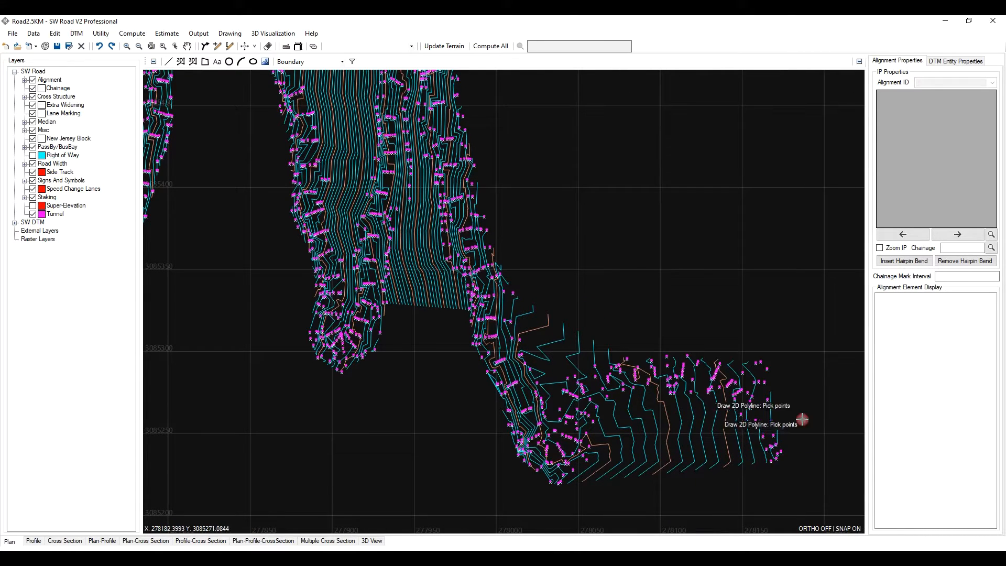
{"action": "left_click", "coordinate": [769, 347]}
{"action": "left_click", "coordinate": [624, 334]}
{"action": "left_click", "coordinate": [561, 368]}
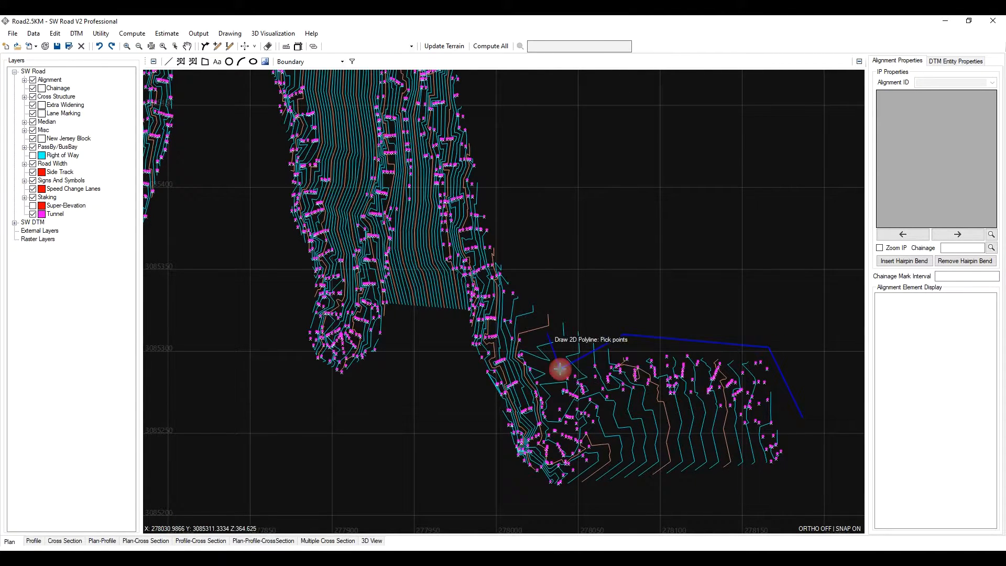
- Continue the boundary polyline northward along the eastern strip's outer edge and across its top
{"action": "scroll", "coordinate": [547, 333], "scroll_direction": "down", "scroll_amount": 2}
{"action": "scroll", "coordinate": [527, 239], "scroll_direction": "up", "scroll_amount": 2}
{"action": "left_click", "coordinate": [543, 388]}
{"action": "left_click", "coordinate": [527, 216]}
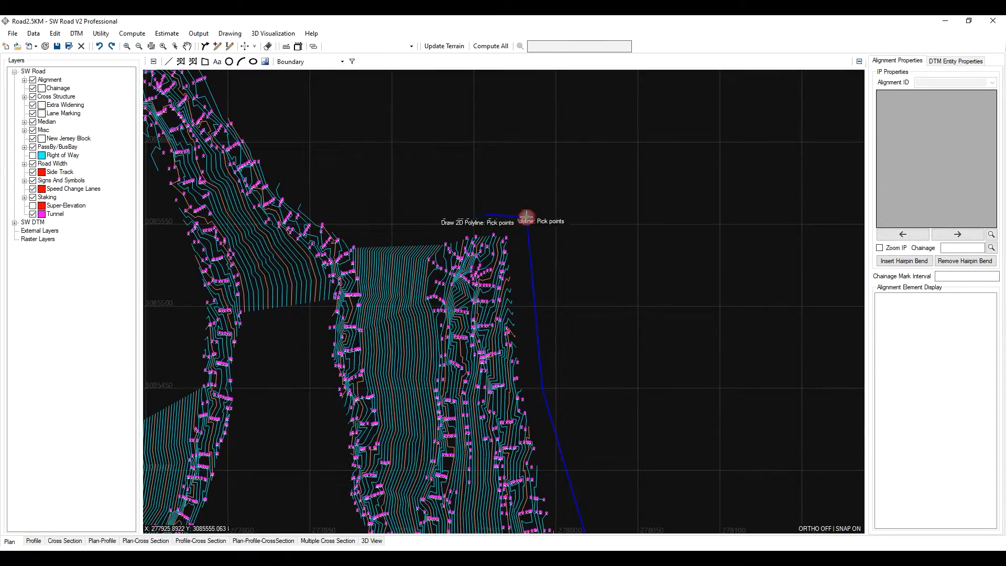
{"action": "left_click", "coordinate": [440, 216]}
{"action": "left_click", "coordinate": [410, 294]}
{"action": "middle_click_drag", "start_coordinate": [433, 419], "coordinate": [562, 281]}
{"action": "left_click", "coordinate": [555, 265]}
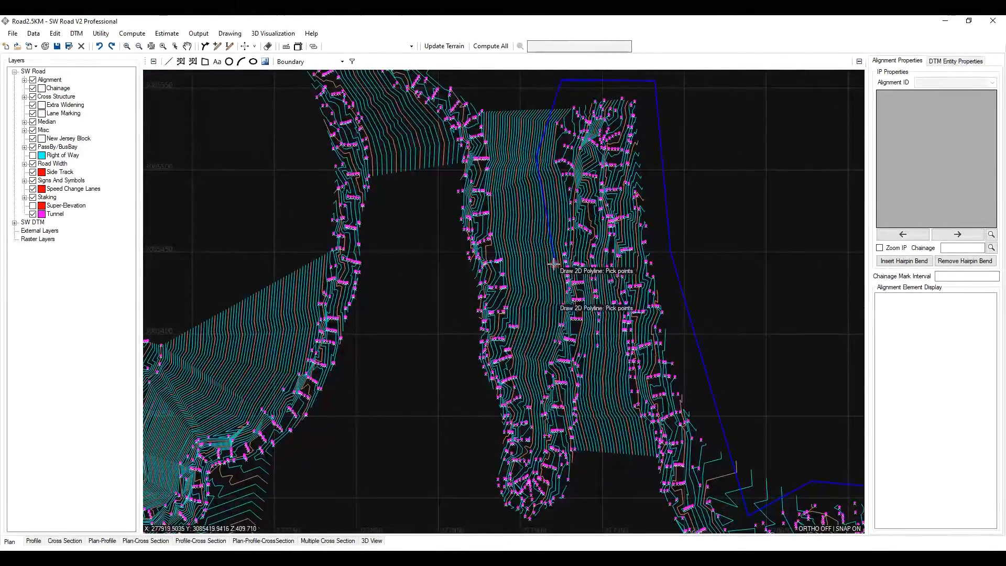
- Extend the boundary polyline down the gap between the two survey strips, following the contour edges closely
{"action": "scroll", "coordinate": [541, 362], "scroll_direction": "up", "scroll_amount": 3}
{"action": "scroll", "coordinate": [563, 360], "scroll_direction": "up", "scroll_amount": 2}
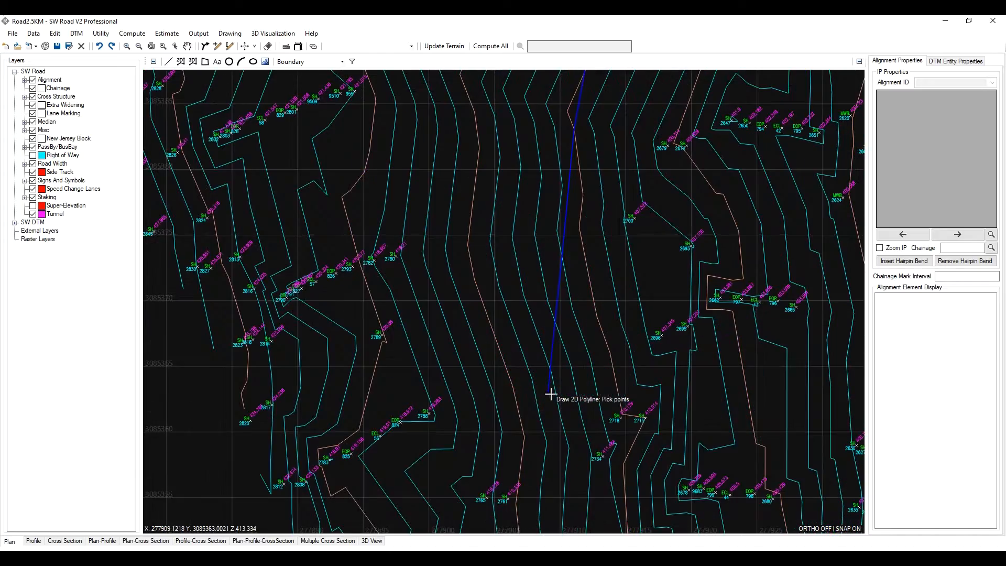
{"action": "left_click", "coordinate": [594, 422]}
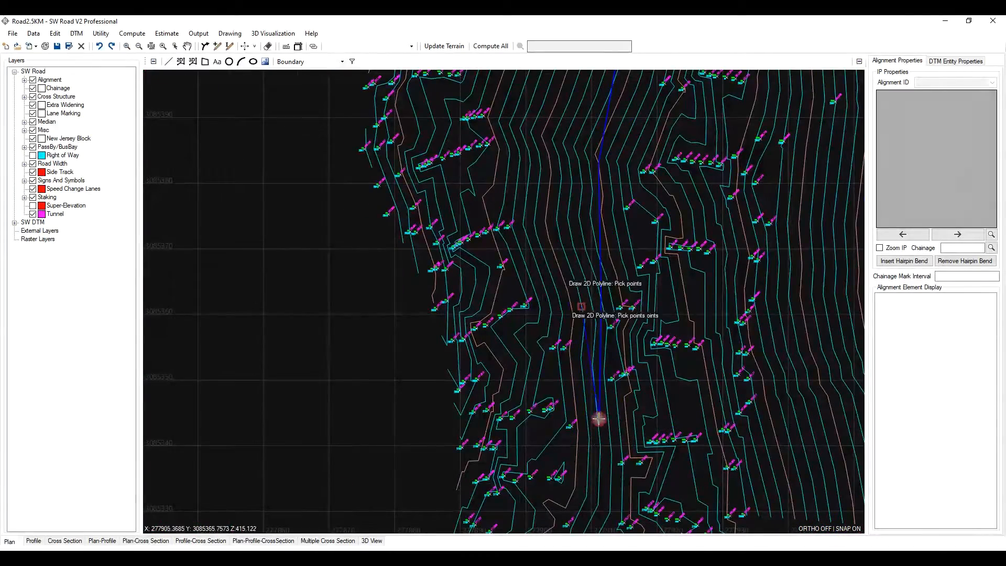
{"action": "scroll", "coordinate": [561, 262], "scroll_direction": "down", "scroll_amount": 2}
{"action": "left_click", "coordinate": [577, 281]}
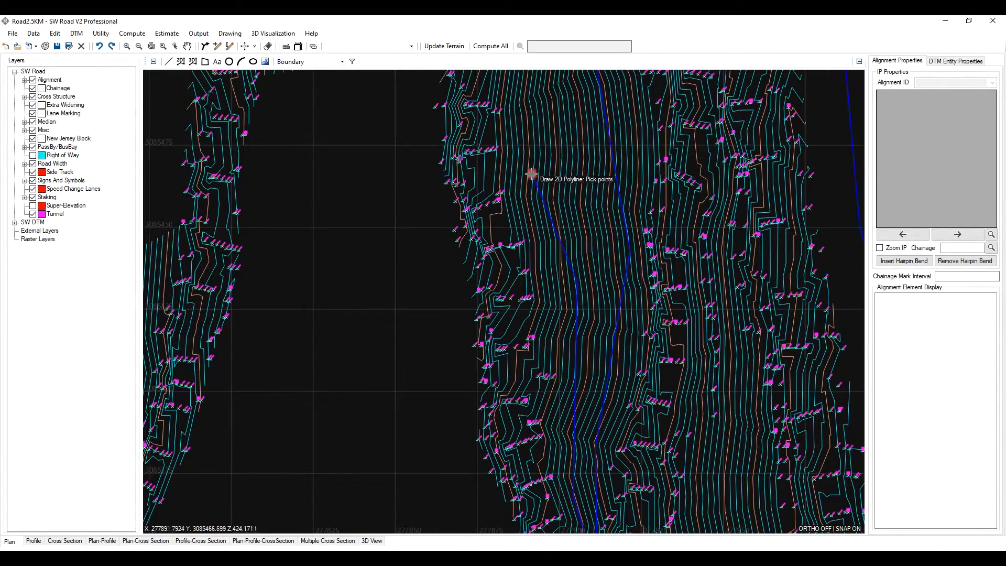
{"action": "left_click", "coordinate": [533, 174]}
{"action": "middle_click_drag", "start_coordinate": [533, 174], "coordinate": [625, 414]}
{"action": "scroll", "coordinate": [630, 412], "scroll_direction": "up", "scroll_amount": 1}
{"action": "left_click", "coordinate": [613, 241]}
{"action": "scroll", "coordinate": [629, 325], "scroll_direction": "down", "scroll_amount": 2}
{"action": "scroll", "coordinate": [621, 269], "scroll_direction": "up", "scroll_amount": 1}
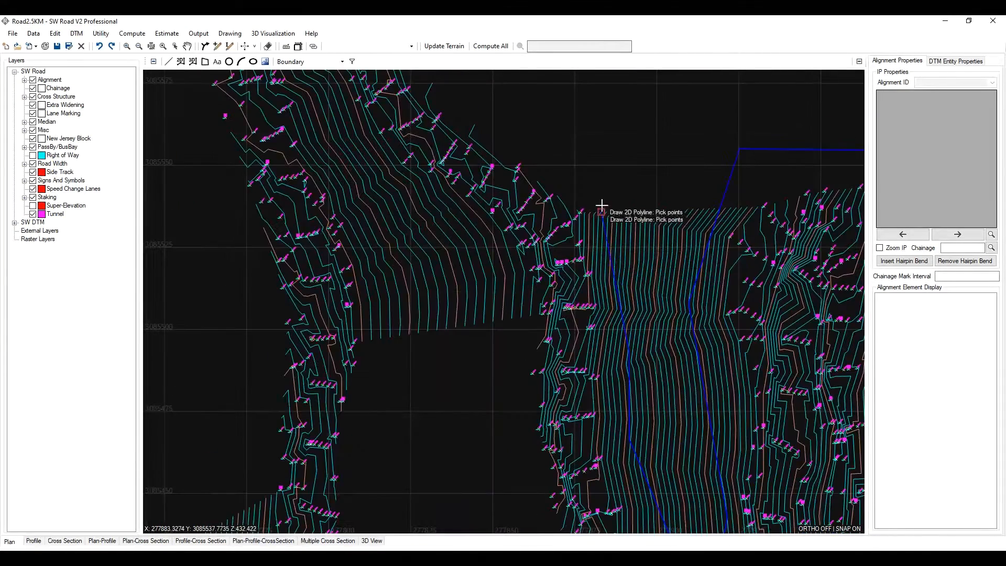
- Carry the boundary polyline around the northern tip of the survey corridor and back down its western side
{"action": "left_click", "coordinate": [598, 179]}
{"action": "scroll", "coordinate": [674, 284], "scroll_direction": "down", "scroll_amount": 2}
{"action": "scroll", "coordinate": [607, 200], "scroll_direction": "up", "scroll_amount": 1}
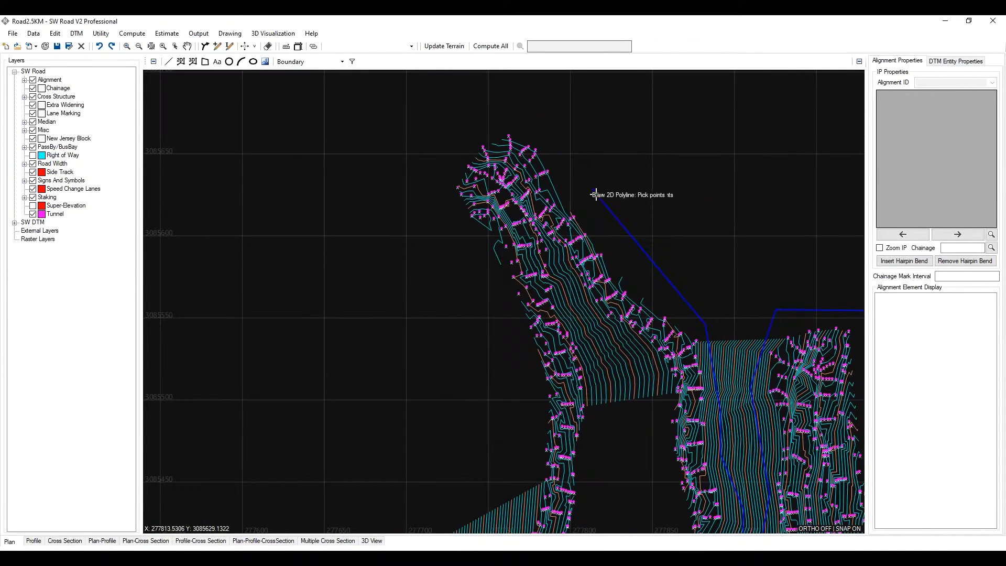
{"action": "left_click", "coordinate": [532, 126]}
{"action": "left_click", "coordinate": [472, 132]}
{"action": "left_click", "coordinate": [442, 192]}
{"action": "left_click", "coordinate": [473, 256]}
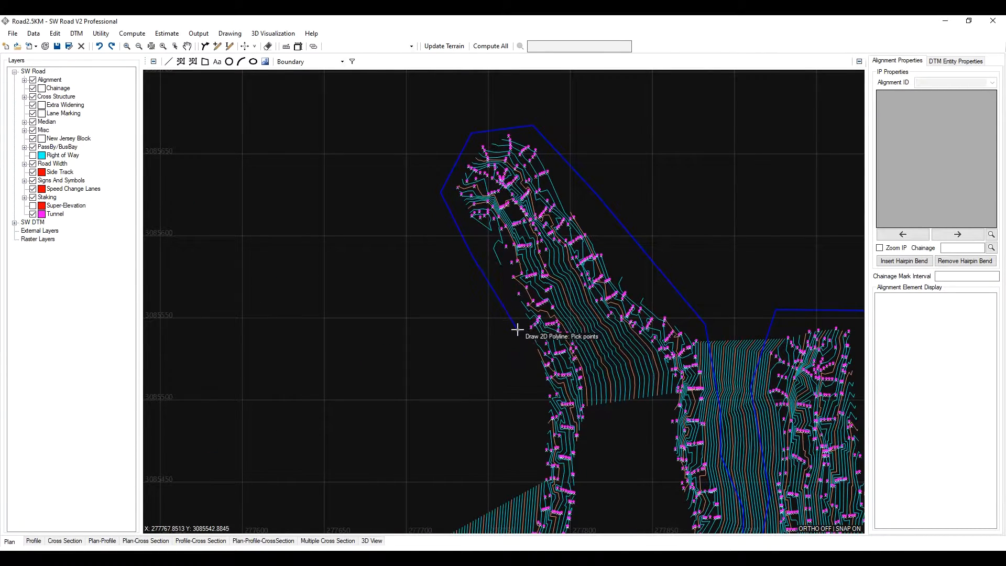
{"action": "left_click", "coordinate": [517, 330]}
{"action": "scroll", "coordinate": [550, 199], "scroll_direction": "down", "scroll_amount": 2}
{"action": "scroll", "coordinate": [564, 238], "scroll_direction": "up", "scroll_amount": 2}
{"action": "left_click", "coordinate": [576, 241]}
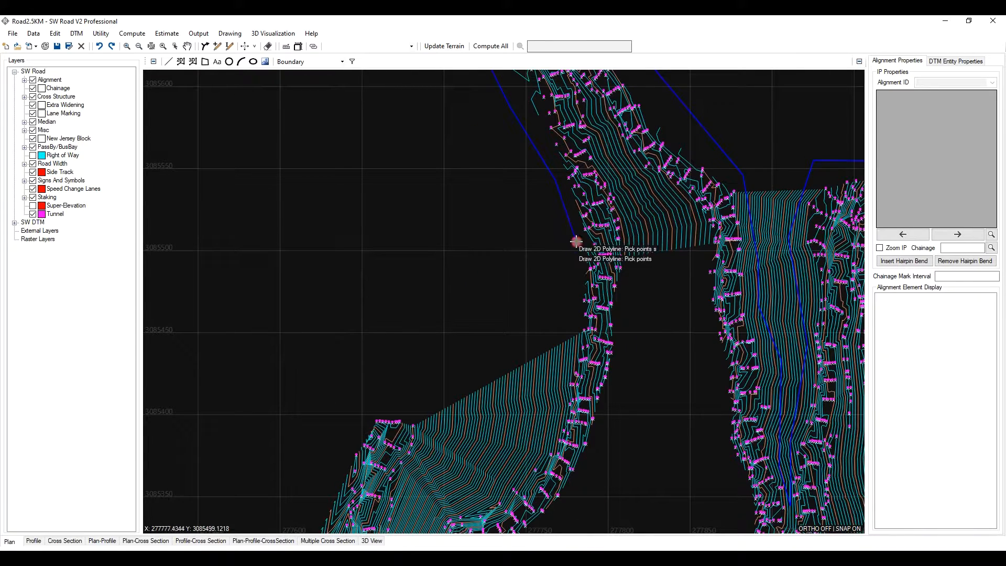
- Continue picking boundary points down the inner edge of the western survey strip
{"action": "left_click", "coordinate": [575, 314]}
{"action": "middle_click_drag", "start_coordinate": [556, 336], "coordinate": [619, 164]}
{"action": "scroll", "coordinate": [588, 279], "scroll_direction": "down", "scroll_amount": 2}
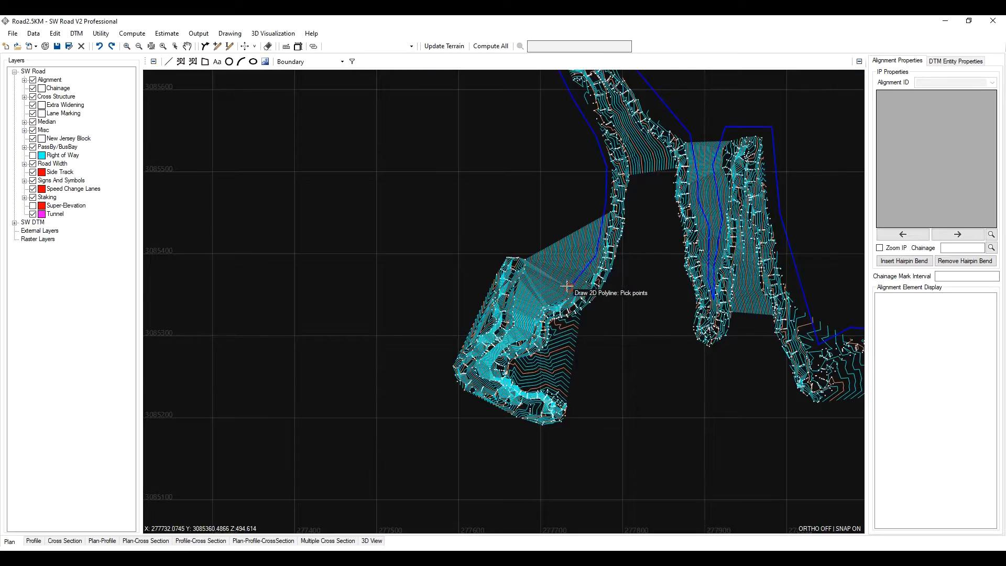
{"action": "scroll", "coordinate": [567, 285], "scroll_direction": "up", "scroll_amount": 2}
{"action": "scroll", "coordinate": [487, 350], "scroll_direction": "up", "scroll_amount": 2}
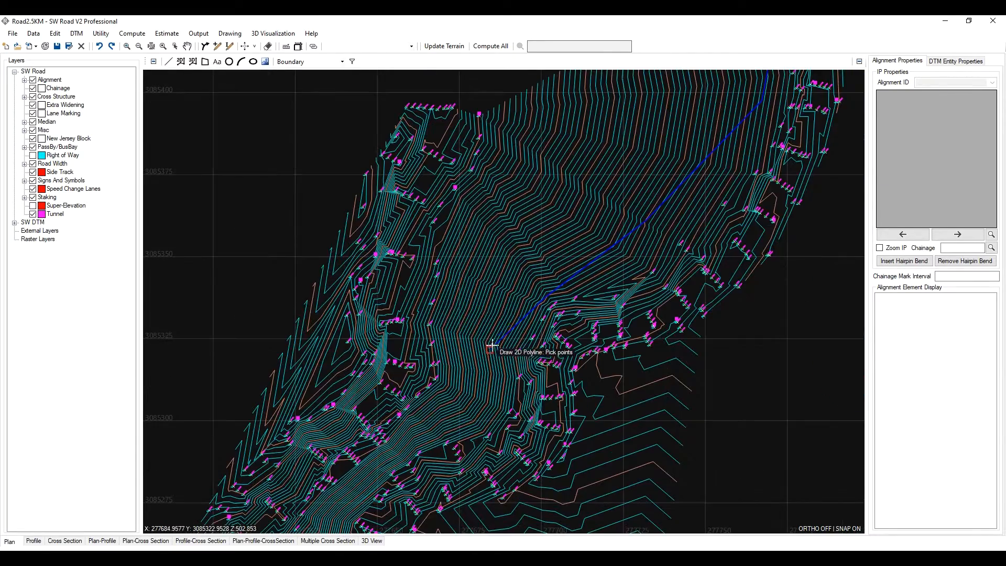
{"action": "left_click", "coordinate": [501, 357]}
{"action": "left_click", "coordinate": [480, 417]}
{"action": "middle_click_drag", "start_coordinate": [482, 413], "coordinate": [575, 231]}
{"action": "scroll", "coordinate": [511, 255], "scroll_direction": "down", "scroll_amount": 1}
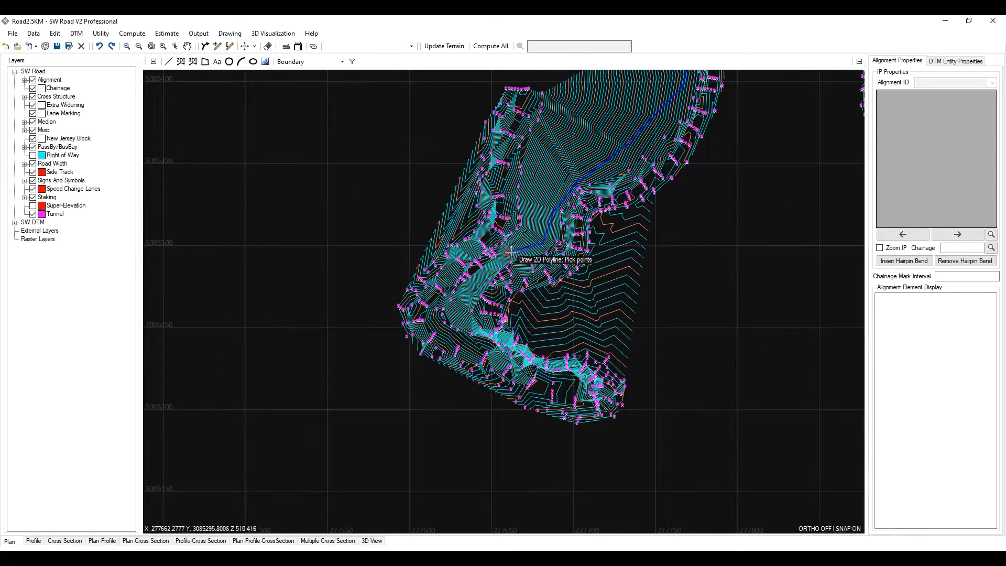
{"action": "scroll", "coordinate": [508, 254], "scroll_direction": "up", "scroll_amount": 1}
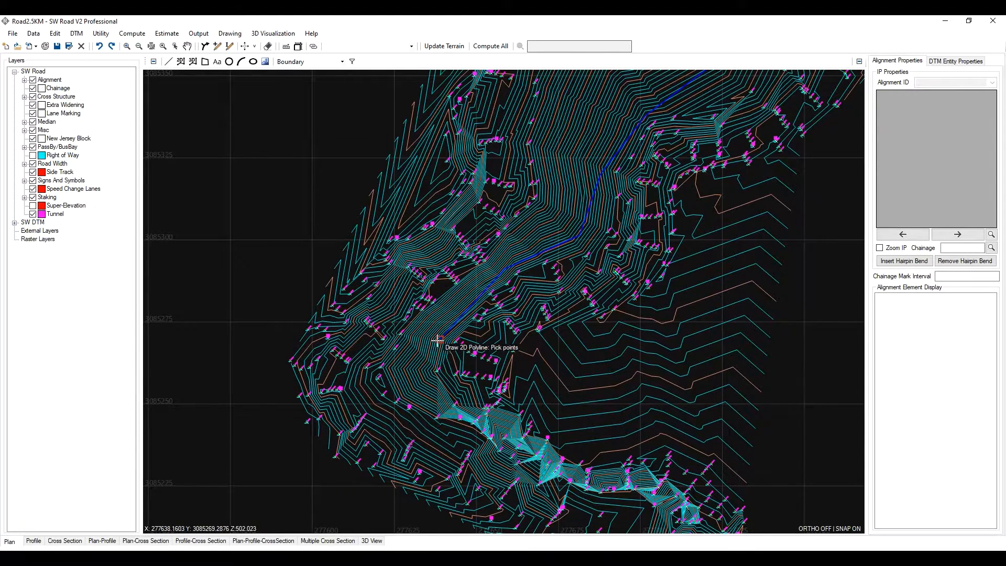
{"action": "left_click", "coordinate": [425, 385]}
{"action": "left_click", "coordinate": [409, 356]}
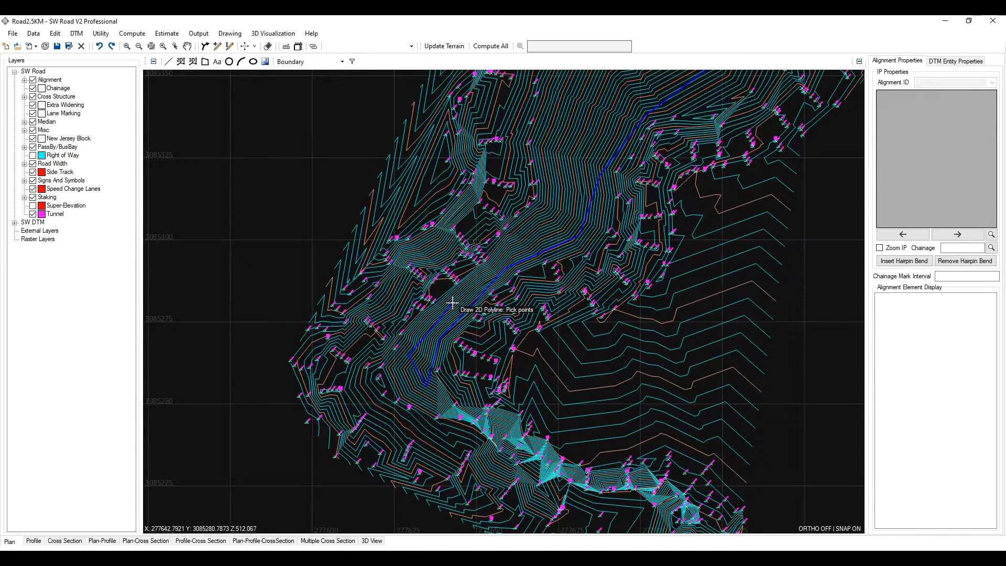
{"action": "left_click", "coordinate": [451, 302]}
{"action": "left_click", "coordinate": [528, 235]}
- Carry the boundary polyline up toward the northern end of the southwestern survey block and down its western side
{"action": "middle_click_drag", "start_coordinate": [563, 221], "coordinate": [474, 422]}
{"action": "left_click", "coordinate": [515, 399]}
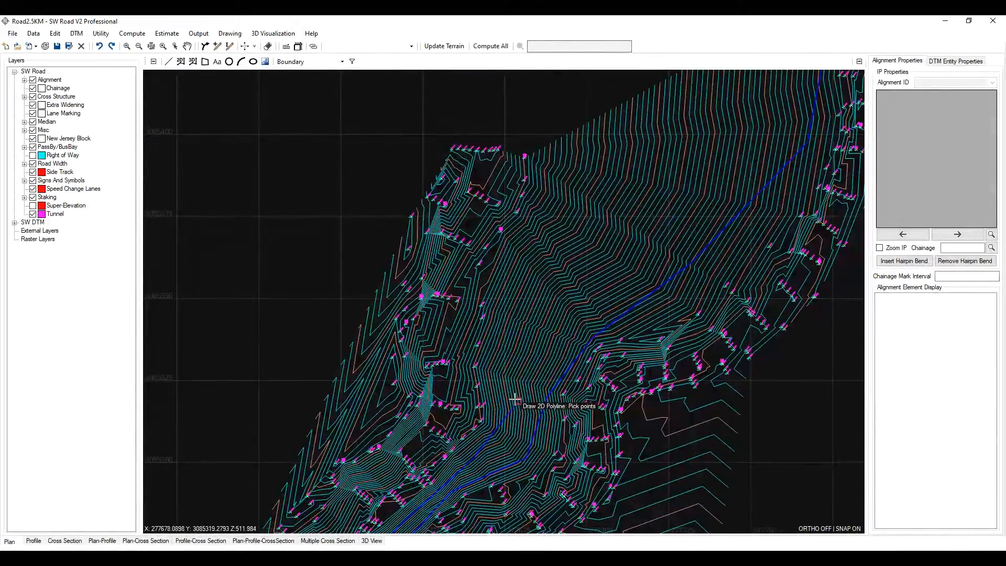
{"action": "left_click", "coordinate": [506, 306]}
{"action": "left_click", "coordinate": [547, 213]}
{"action": "left_click", "coordinate": [567, 153]}
{"action": "left_click", "coordinate": [498, 119]}
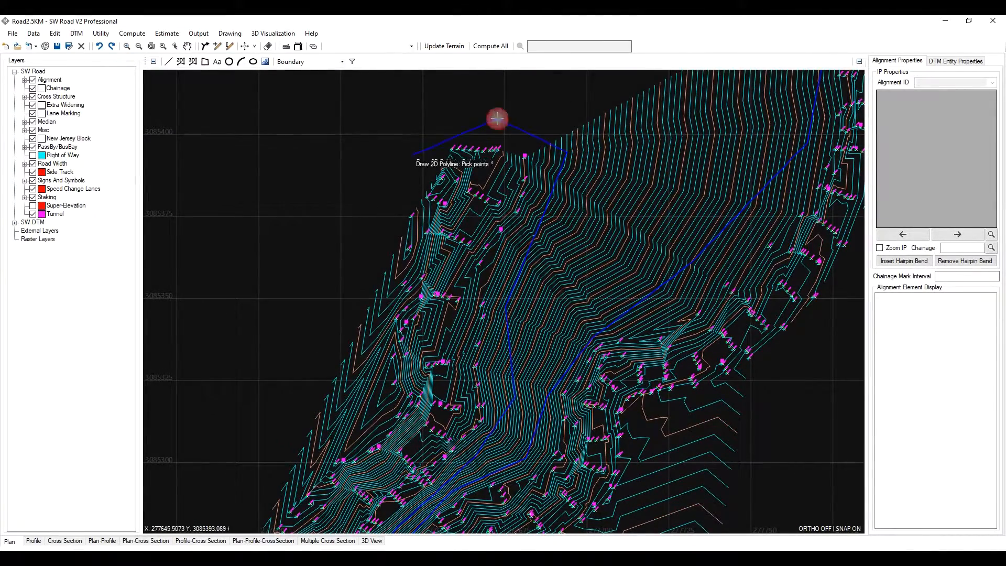
{"action": "left_click", "coordinate": [408, 158]}
{"action": "left_click", "coordinate": [339, 319]}
{"action": "scroll", "coordinate": [367, 309], "scroll_direction": "down", "scroll_amount": 2}
{"action": "left_click", "coordinate": [398, 303]}
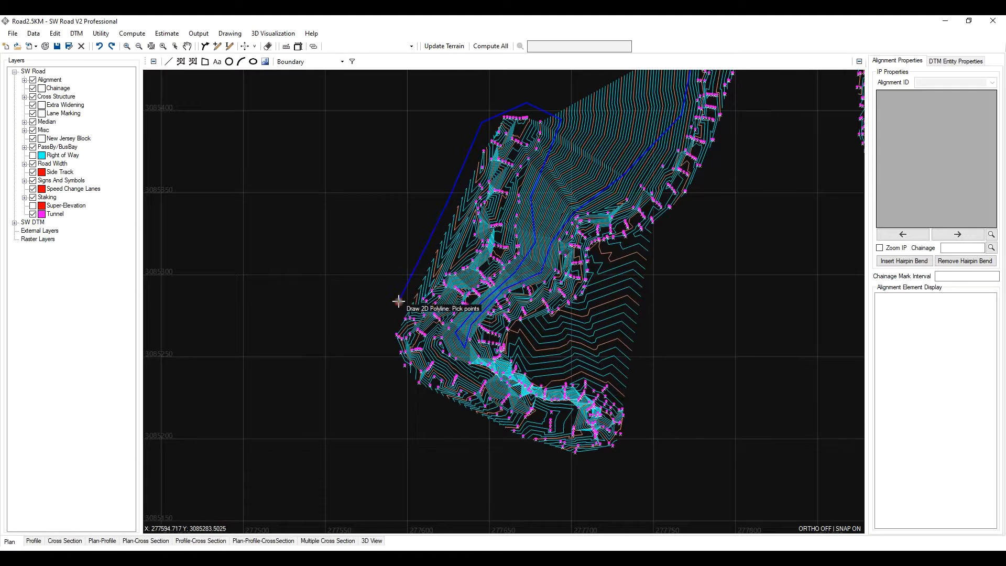
- Wrap the boundary polyline around the southern end of the southwestern block and back up its eastern edge
{"action": "left_click", "coordinate": [383, 370]}
{"action": "left_click", "coordinate": [463, 433]}
{"action": "left_click", "coordinate": [583, 464]}
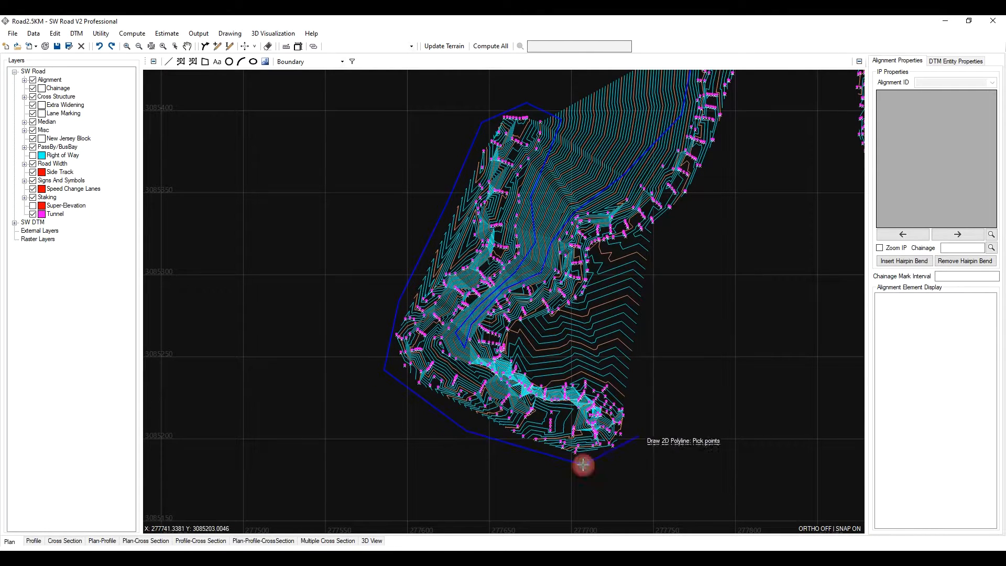
{"action": "left_click", "coordinate": [640, 433]}
{"action": "left_click", "coordinate": [640, 379]}
{"action": "left_click", "coordinate": [538, 354]}
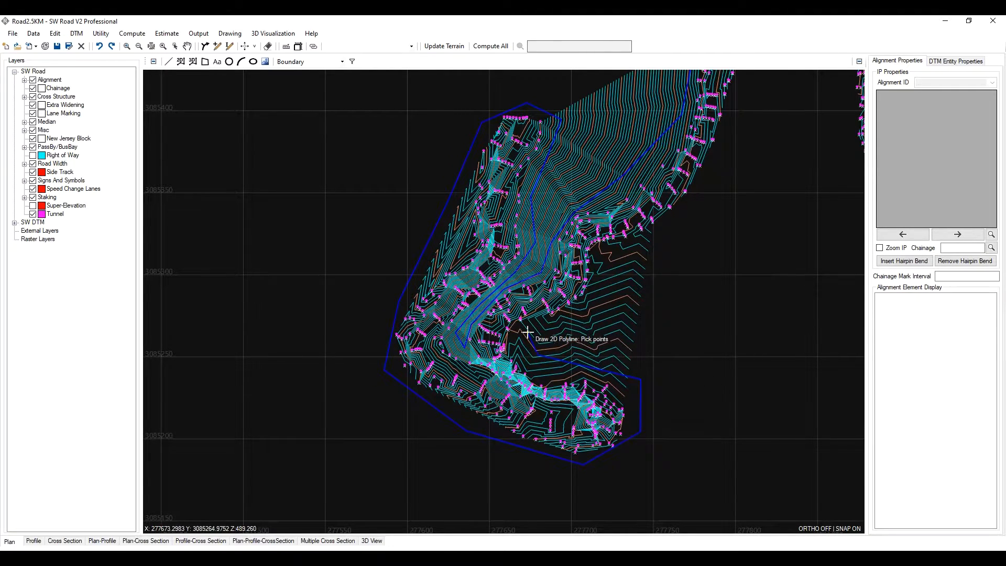
{"action": "left_click", "coordinate": [529, 333]}
{"action": "left_click", "coordinate": [592, 305]}
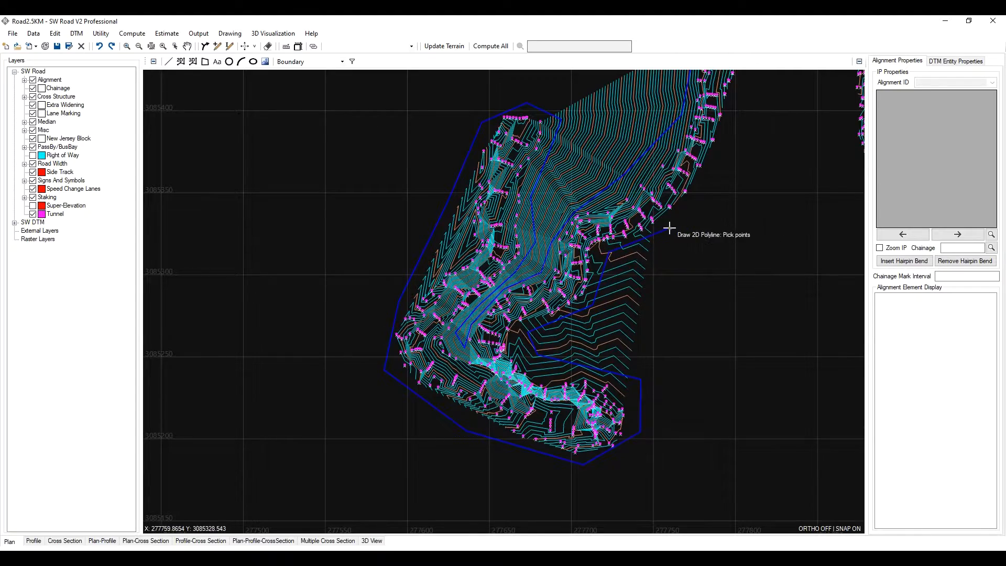
- Extend the boundary polyline along the diagonal strip's eastern edge up to the gap beneath the central strip
{"action": "scroll", "coordinate": [669, 227], "scroll_direction": "down", "scroll_amount": 2}
{"action": "left_click", "coordinate": [485, 369]}
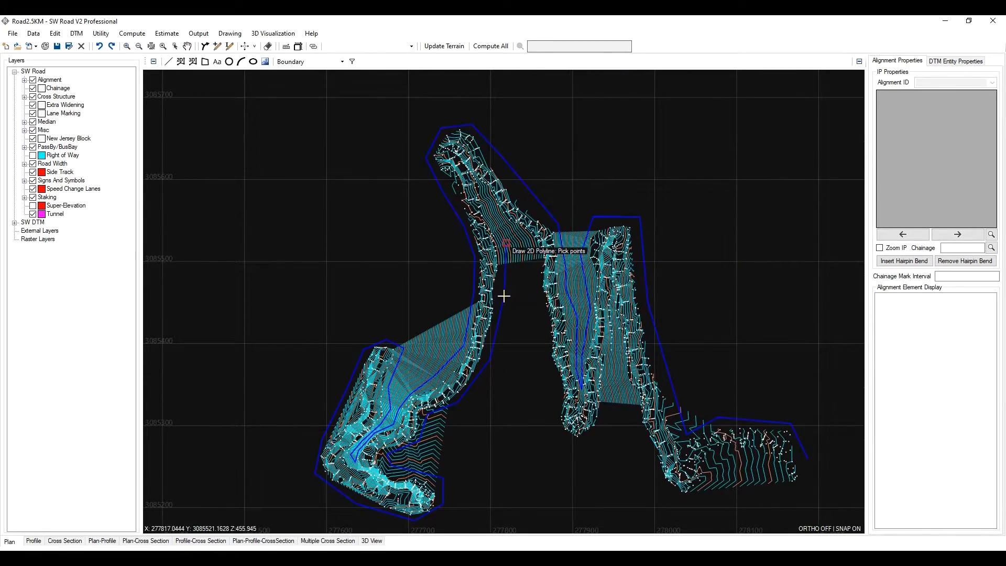
{"action": "scroll", "coordinate": [492, 240], "scroll_direction": "up", "scroll_amount": 4}
{"action": "left_click", "coordinate": [482, 242]}
{"action": "scroll", "coordinate": [483, 243], "scroll_direction": "up", "scroll_amount": 2}
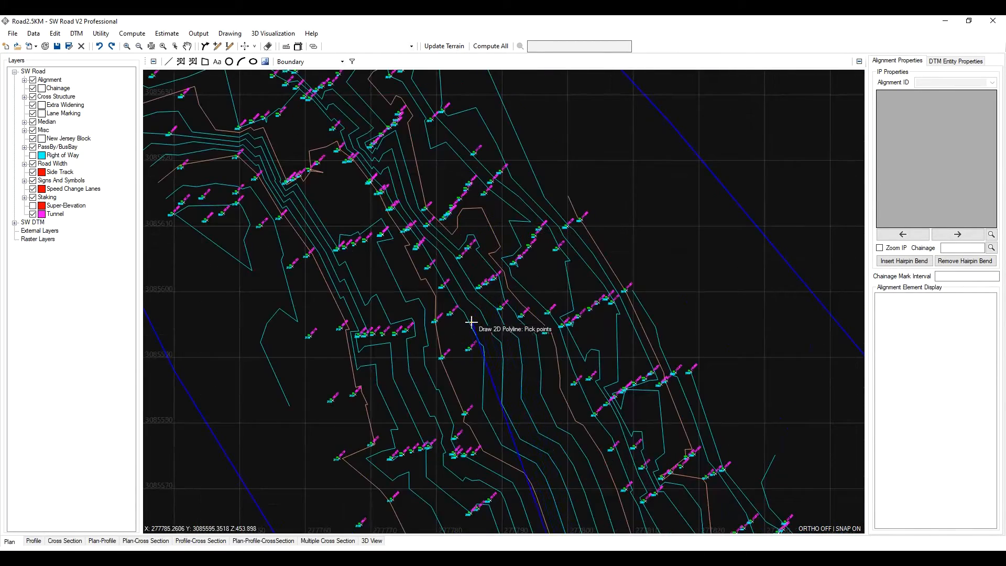
{"action": "left_click", "coordinate": [489, 344]}
{"action": "scroll", "coordinate": [618, 442], "scroll_direction": "down", "scroll_amount": 6}
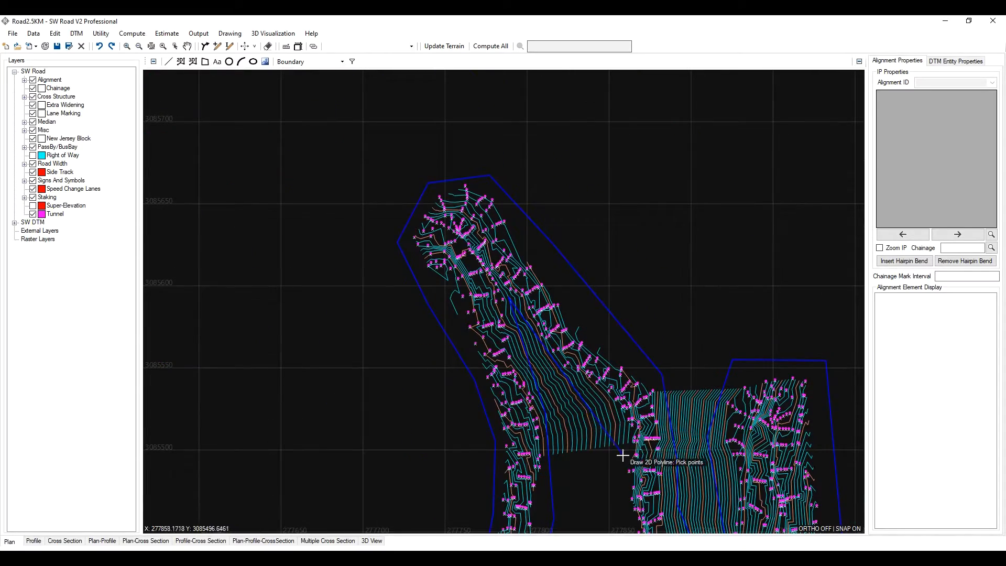
{"action": "left_click", "coordinate": [620, 449]}
- Continue the boundary polyline around the southern tip of the central strip and up its eastern side
{"action": "scroll", "coordinate": [487, 182], "scroll_direction": "up", "scroll_amount": 4}
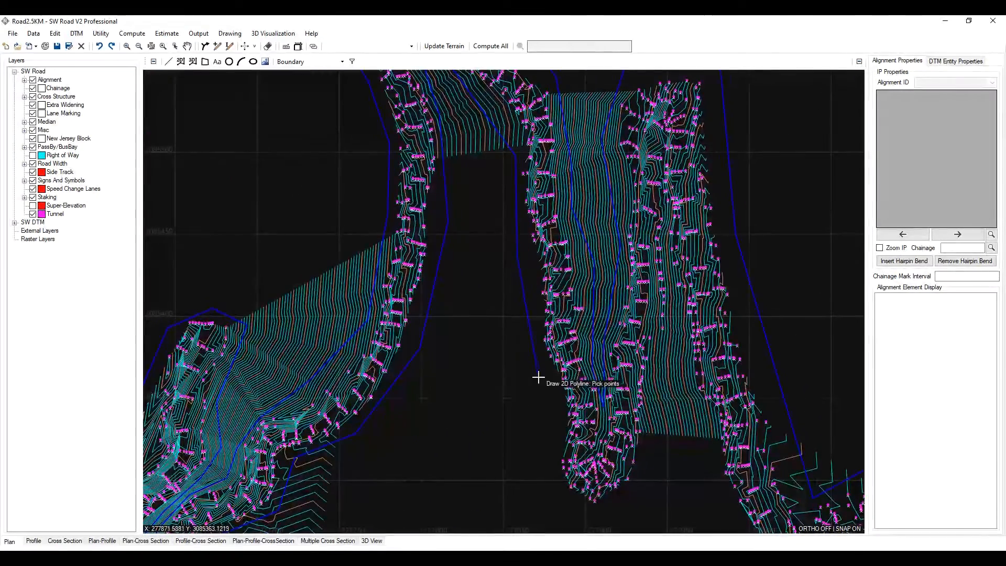
{"action": "left_click", "coordinate": [563, 408]}
{"action": "left_click", "coordinate": [548, 475]}
{"action": "left_click", "coordinate": [578, 514]}
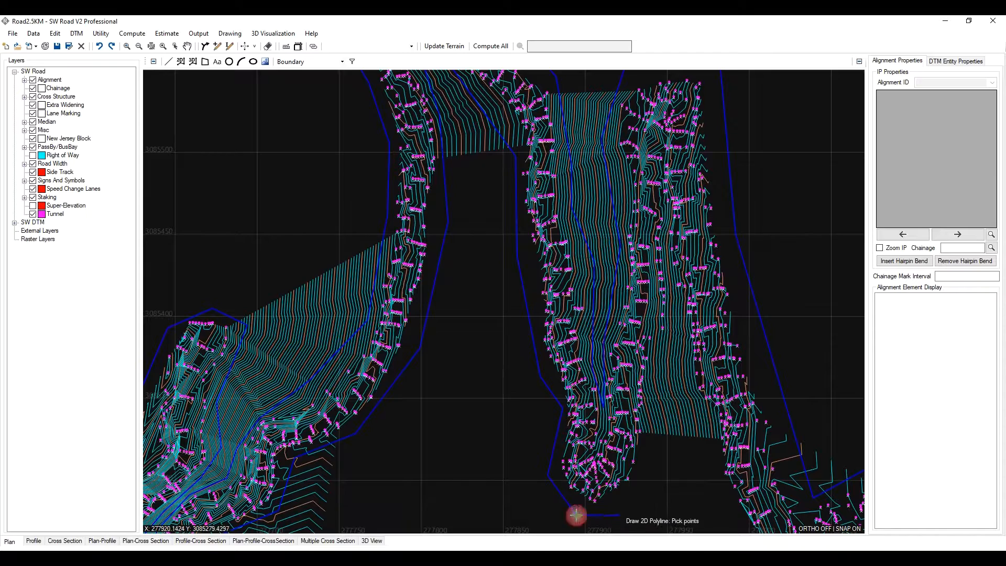
{"action": "left_click", "coordinate": [618, 505]}
{"action": "left_click", "coordinate": [647, 457]}
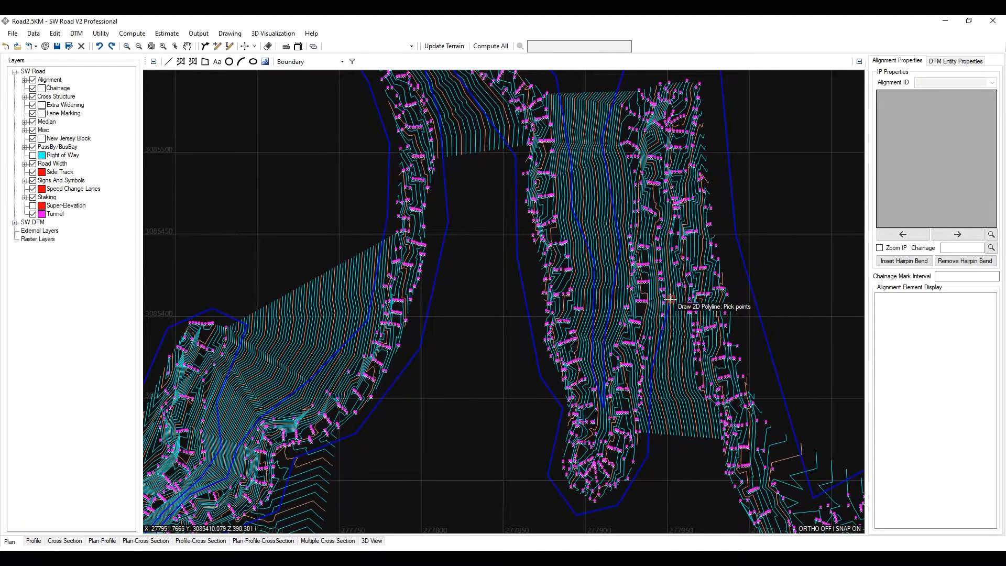
{"action": "left_click", "coordinate": [668, 269]}
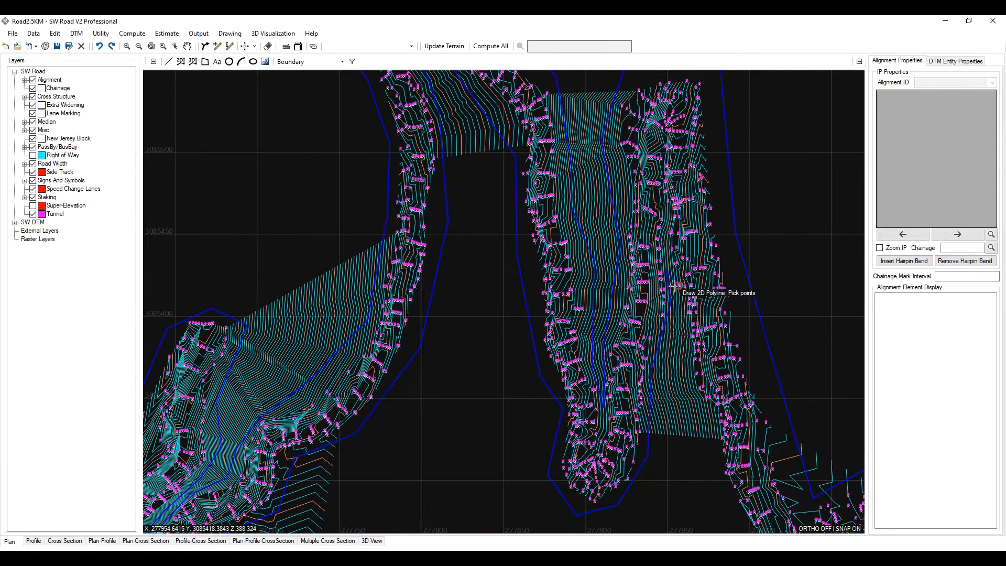
{"action": "scroll", "coordinate": [674, 292], "scroll_direction": "up", "scroll_amount": 2}
{"action": "left_click", "coordinate": [677, 310]}
{"action": "scroll", "coordinate": [678, 310], "scroll_direction": "down", "scroll_amount": 2}
{"action": "left_click", "coordinate": [679, 367]}
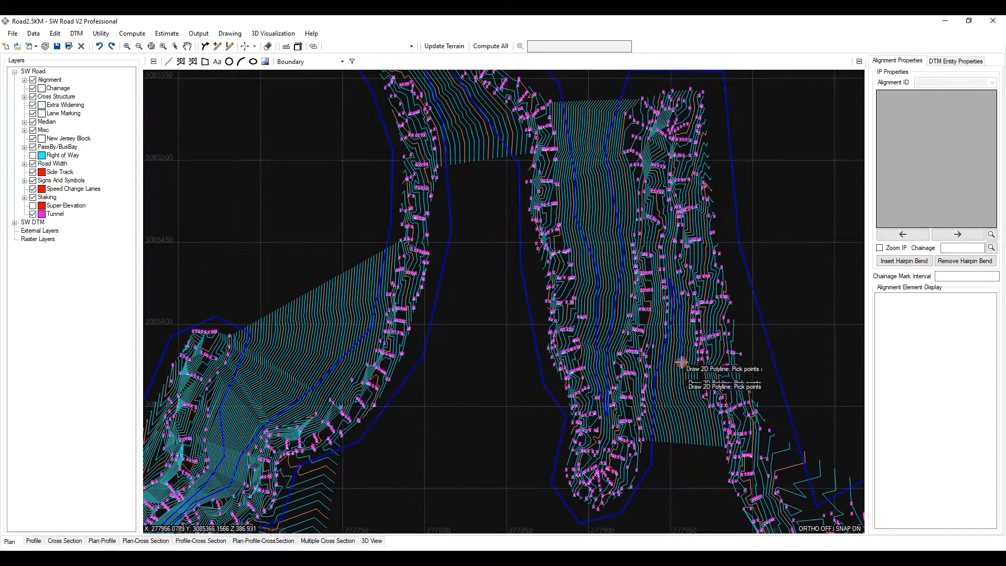
- Run the boundary polyline down toward the western edge of the southeastern survey block
{"action": "left_click", "coordinate": [710, 446]}
{"action": "middle_click_drag", "start_coordinate": [699, 472], "coordinate": [551, 284]}
{"action": "left_click", "coordinate": [572, 350]}
{"action": "left_click", "coordinate": [604, 423]}
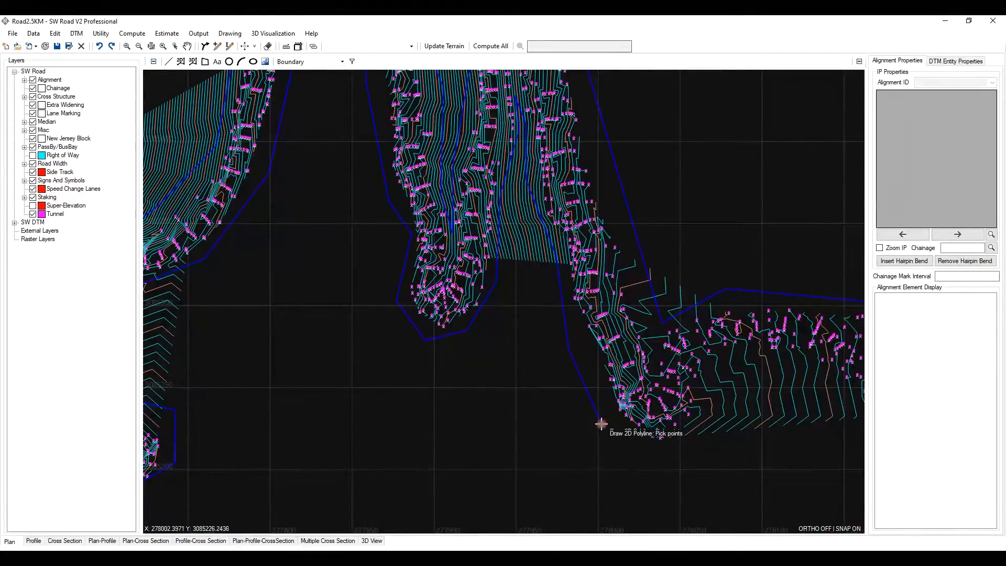
- Close the boundary polyline around the southern and eastern sides of the southeastern block and finish it
{"action": "middle_click_drag", "start_coordinate": [647, 465], "coordinate": [585, 426]}
{"action": "scroll", "coordinate": [586, 426], "scroll_direction": "down", "scroll_amount": 2}
{"action": "scroll", "coordinate": [661, 430], "scroll_direction": "up", "scroll_amount": 2}
{"action": "left_click", "coordinate": [461, 422]}
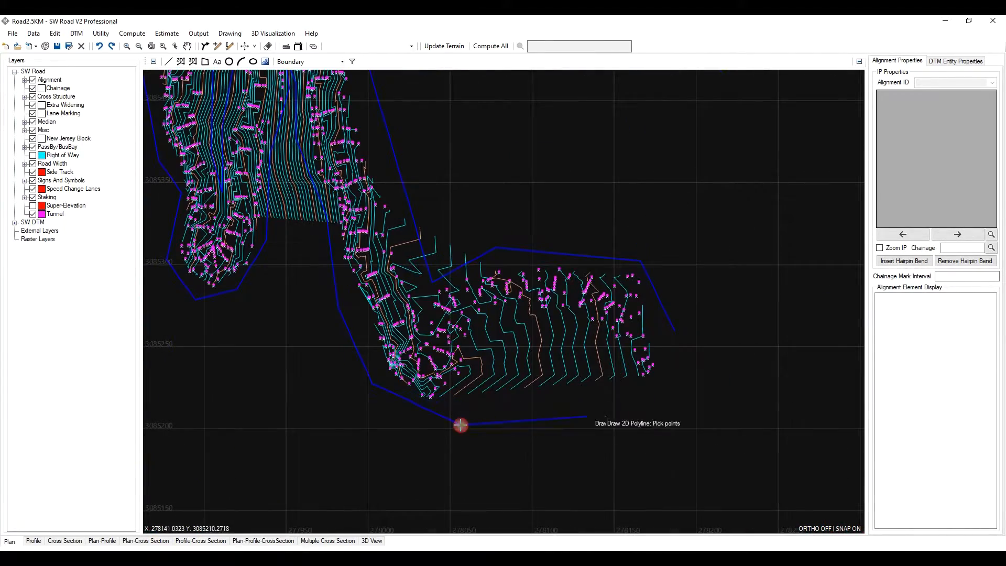
{"action": "left_click", "coordinate": [611, 407]}
{"action": "left_click", "coordinate": [670, 388]}
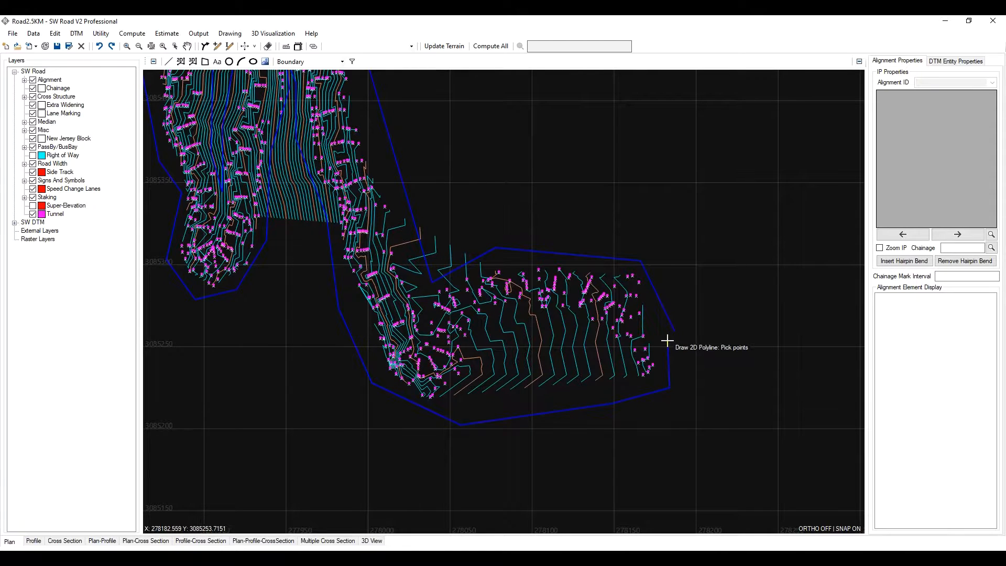
{"action": "left_click", "coordinate": [674, 332]}
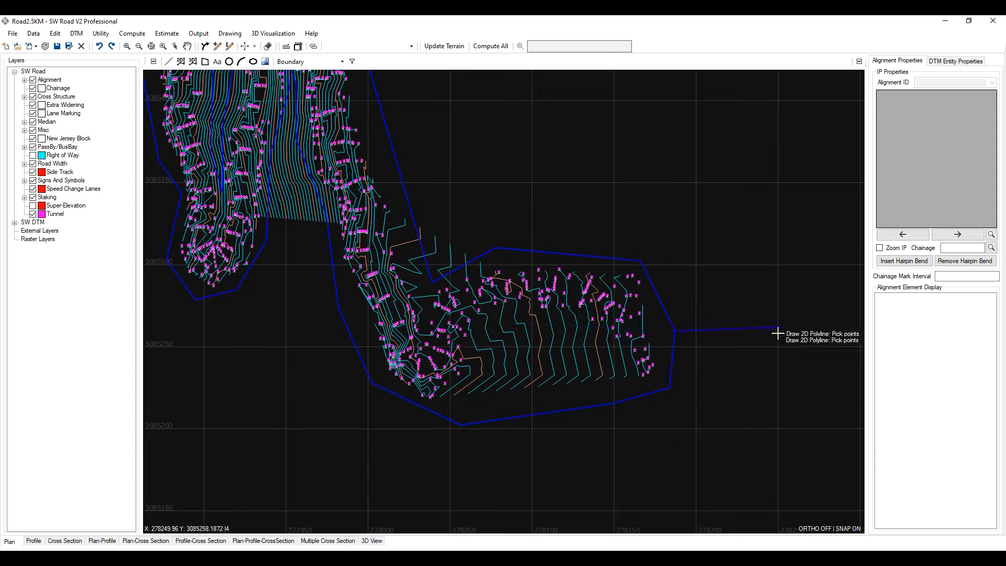
{"action": "scroll", "coordinate": [708, 365], "scroll_direction": "up", "scroll_amount": 2}
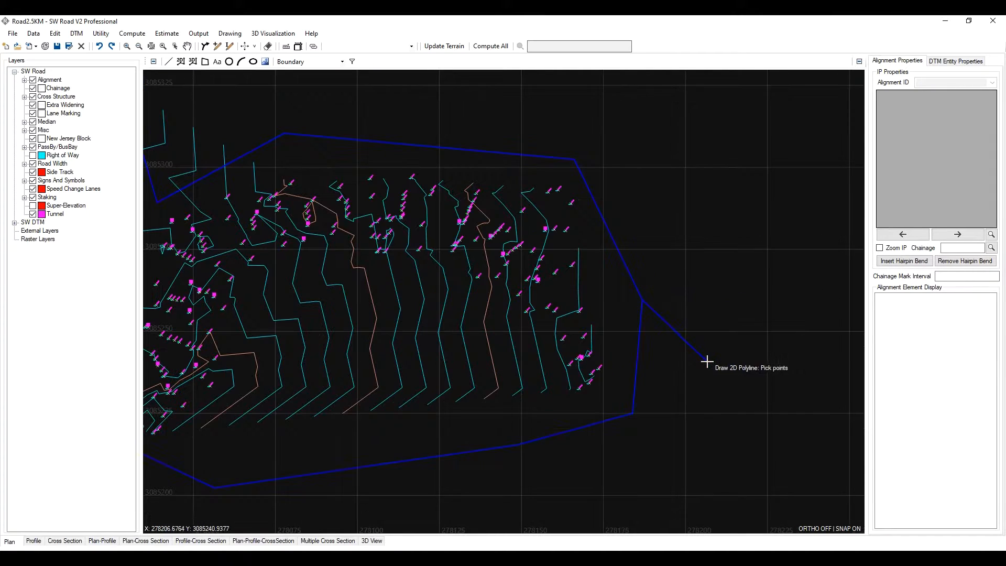
{"action": "scroll", "coordinate": [618, 348], "scroll_direction": "down", "scroll_amount": 2}
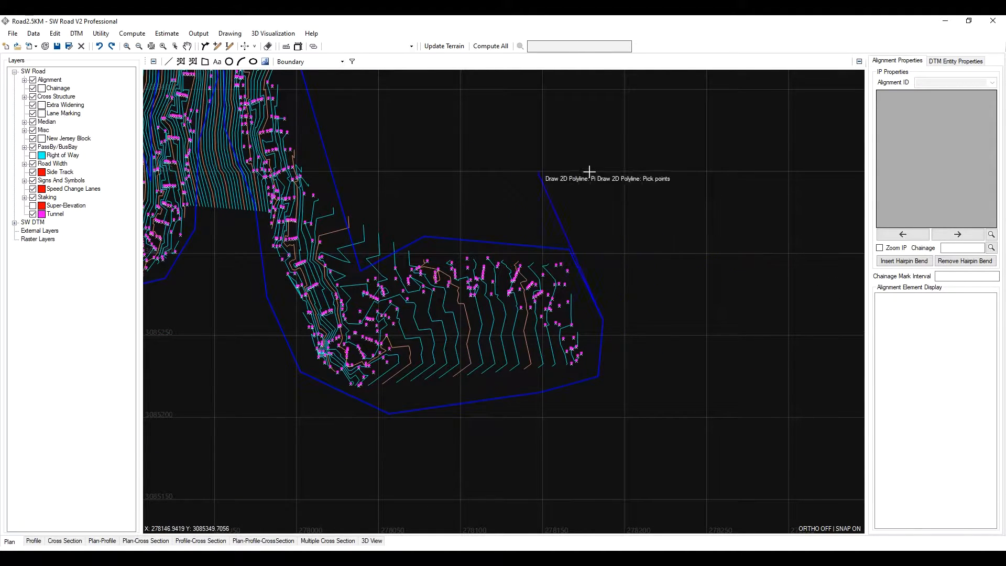
{"action": "right_click", "coordinate": [618, 279]}
- Inspect the completed boundary around the whole survey area
{"action": "scroll", "coordinate": [656, 313], "scroll_direction": "down", "scroll_amount": 2}
{"action": "scroll", "coordinate": [510, 286], "scroll_direction": "up", "scroll_amount": 1}
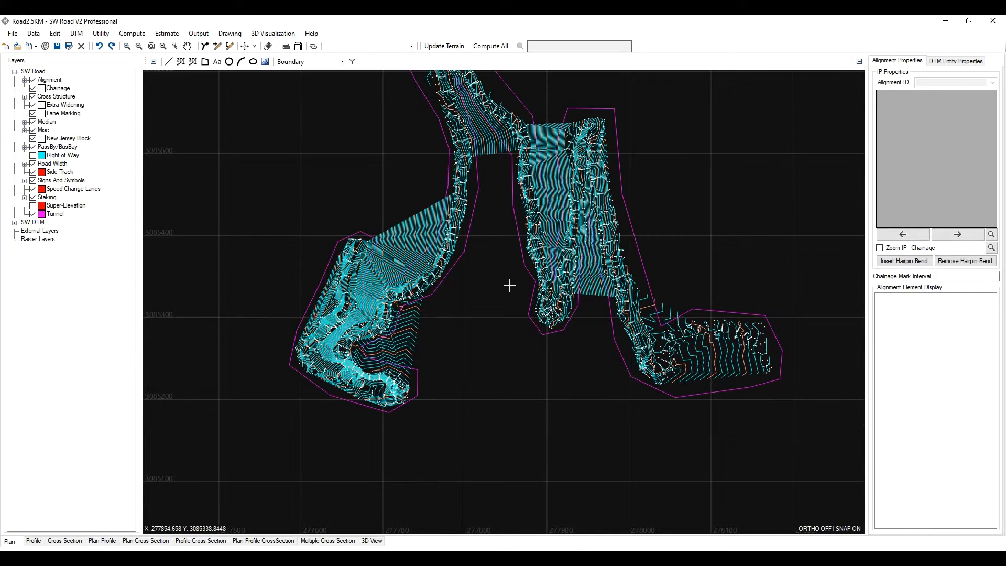
{"action": "middle_click_drag", "start_coordinate": [470, 236], "coordinate": [494, 271]}
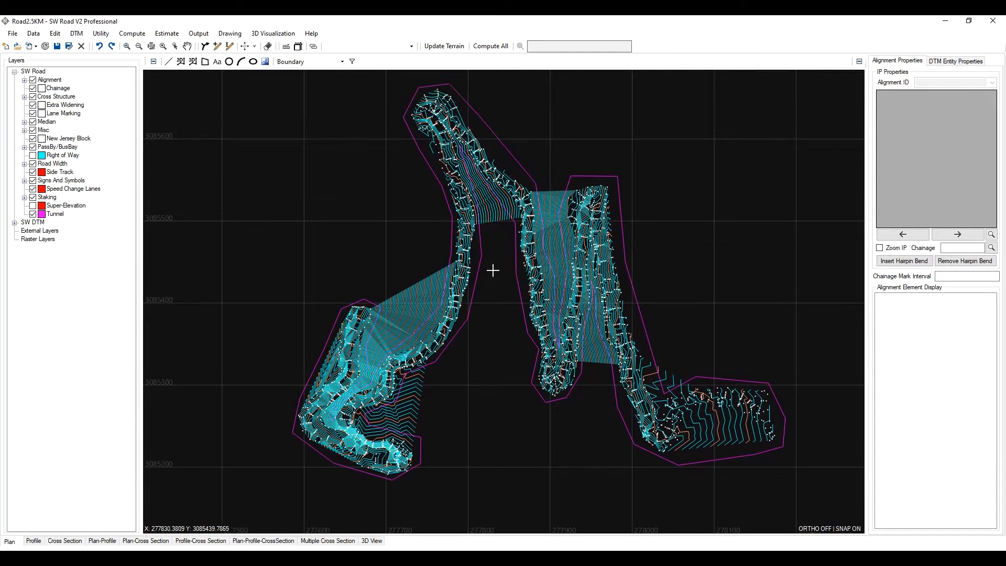
{"action": "scroll", "coordinate": [371, 430], "scroll_direction": "up", "scroll_amount": 3}
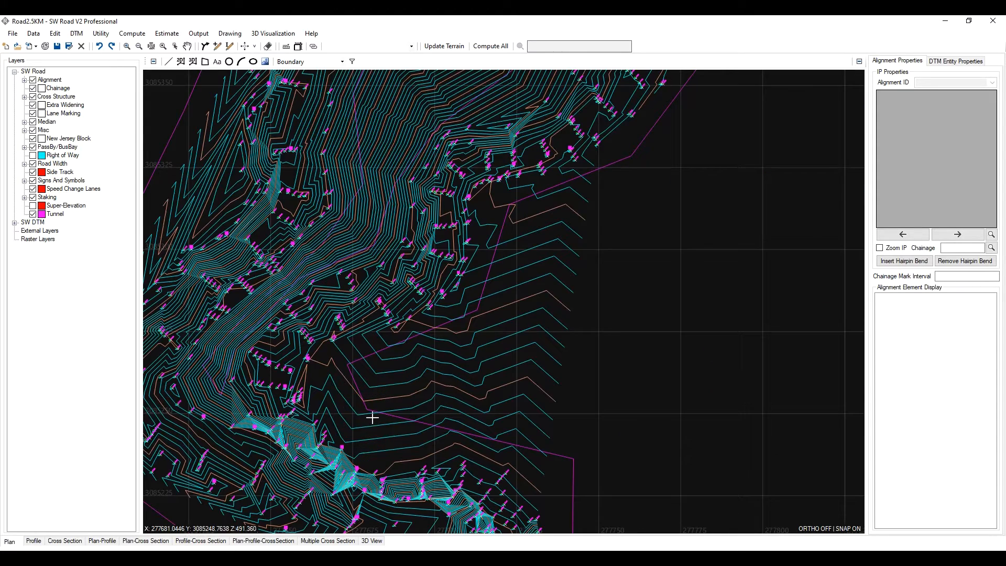
{"action": "scroll", "coordinate": [366, 405], "scroll_direction": "down", "scroll_amount": 2}
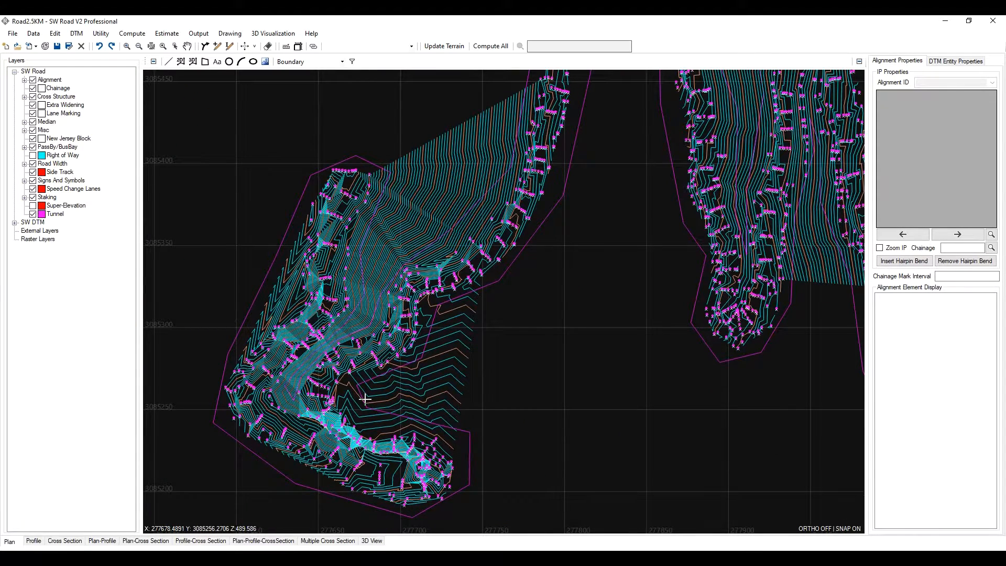
{"action": "middle_click_drag", "start_coordinate": [484, 341], "coordinate": [396, 377]}
{"action": "scroll", "coordinate": [397, 373], "scroll_direction": "down", "scroll_amount": 2}
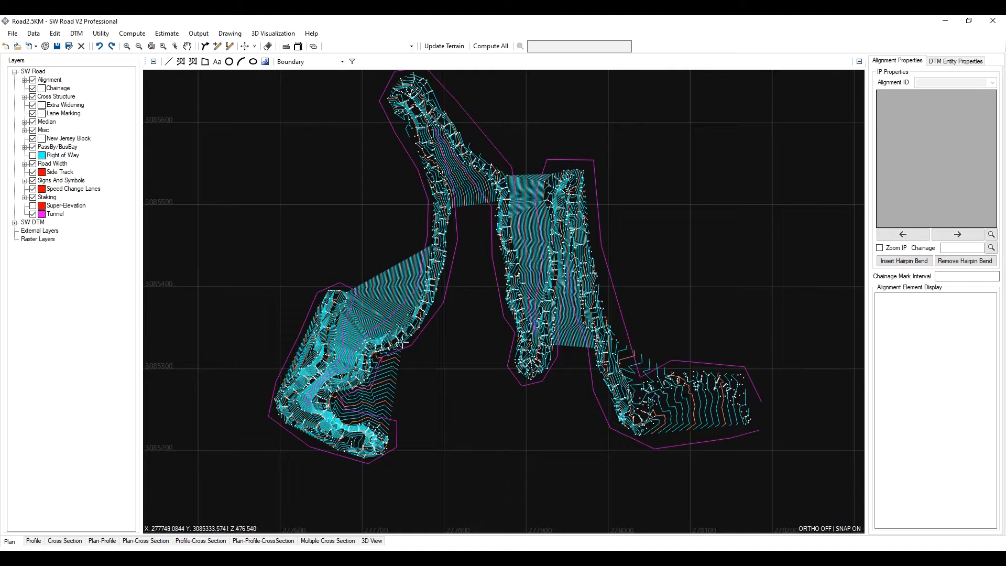
{"action": "scroll", "coordinate": [402, 341], "scroll_direction": "up", "scroll_amount": 2}
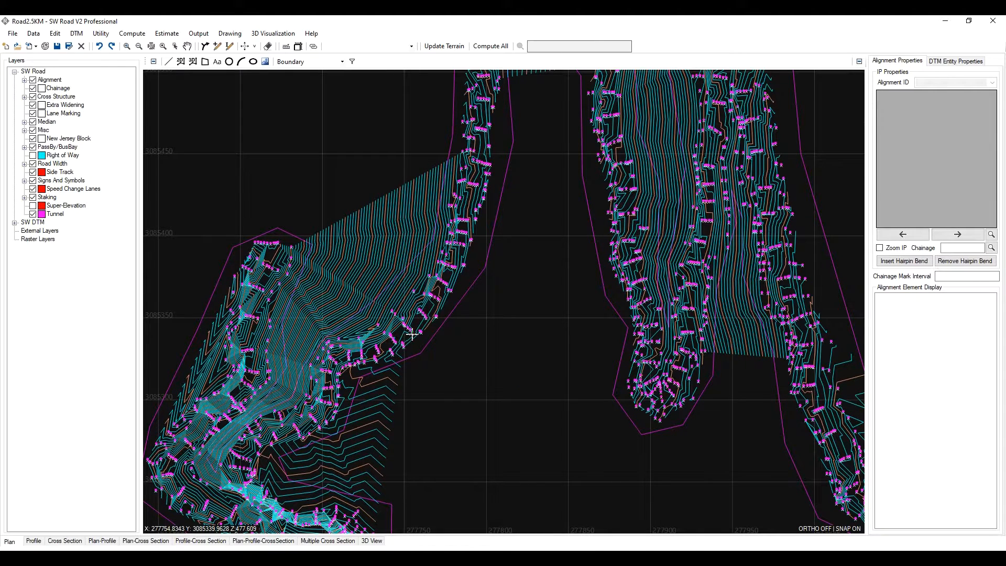
{"action": "scroll", "coordinate": [413, 335], "scroll_direction": "down", "scroll_amount": 2}
- Regenerate the DTM using the Points and Features layers
{"action": "left_click", "coordinate": [77, 33]}
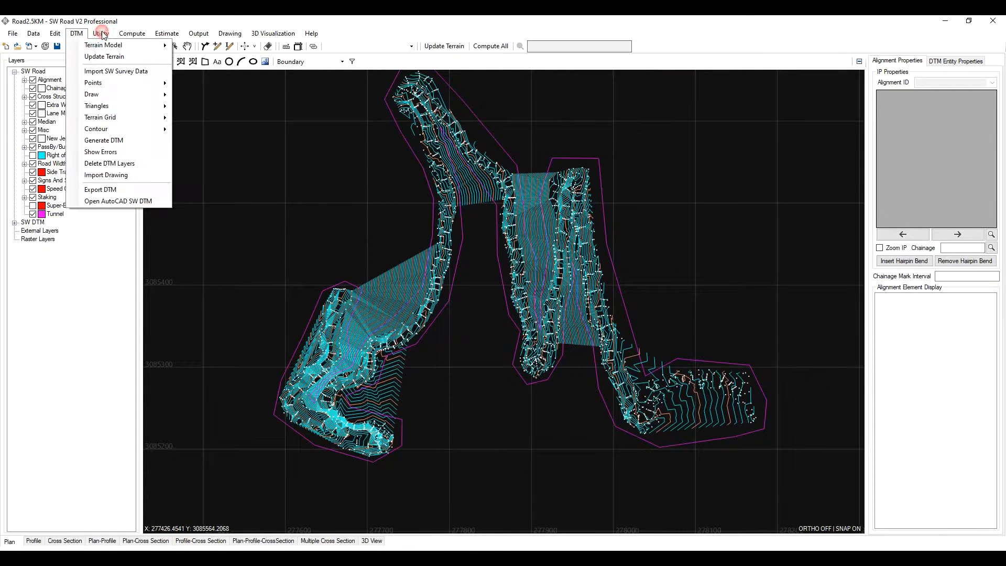
{"action": "left_click", "coordinate": [120, 146]}
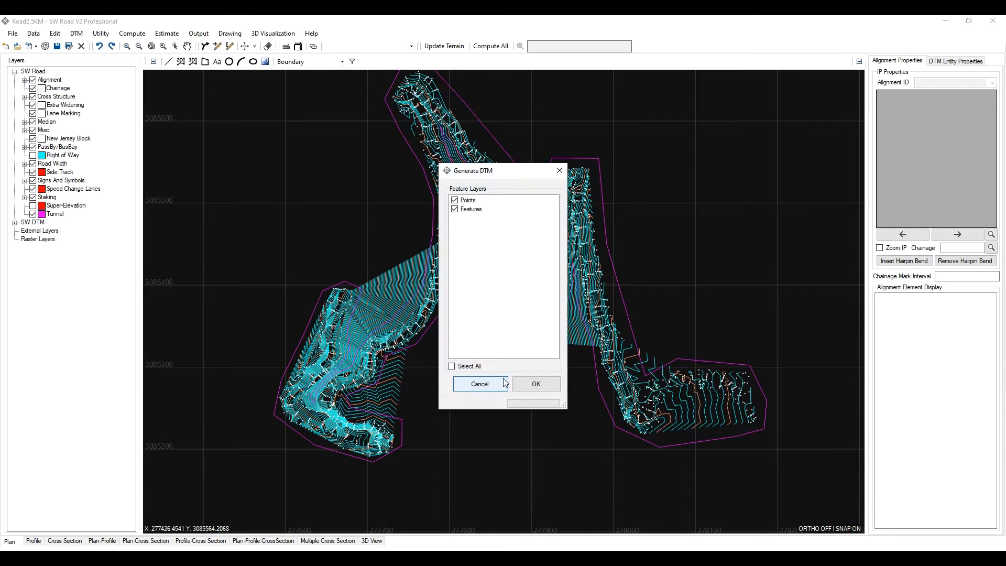
{"action": "left_click", "coordinate": [535, 384]}
{"action": "left_click", "coordinate": [514, 327]}
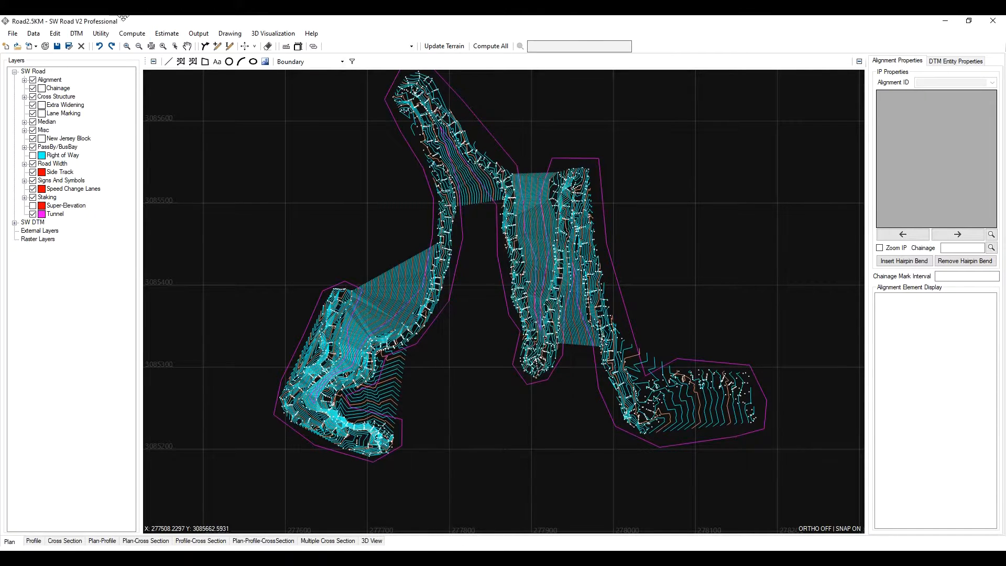
- Generate contours at 1.000 interval with major contours every 5.000 over elevations 351.000 to 551.000
{"action": "left_click", "coordinate": [102, 33]}
{"action": "mouse_move", "coordinate": [77, 33]}
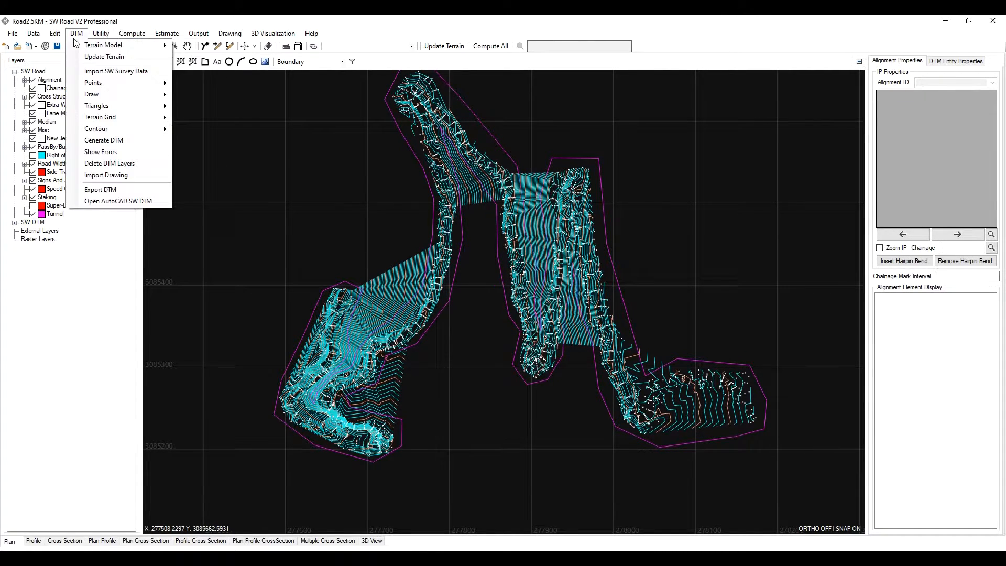
{"action": "mouse_move", "coordinate": [105, 129]}
{"action": "left_click", "coordinate": [236, 132]}
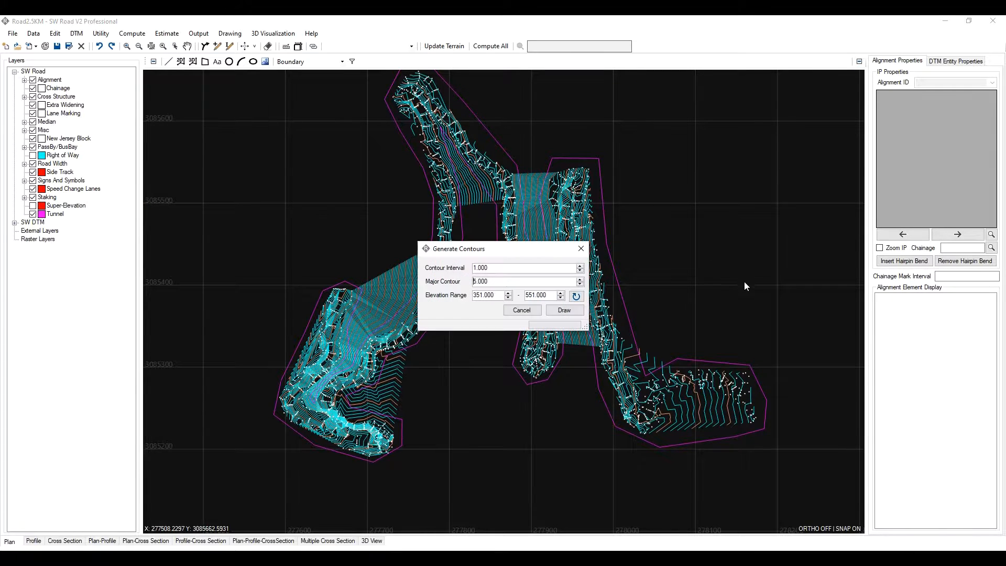
{"action": "left_click", "coordinate": [564, 310]}
- Examine the regenerated contours within the boundary across the survey area
{"action": "scroll", "coordinate": [577, 259], "scroll_direction": "up", "scroll_amount": 5}
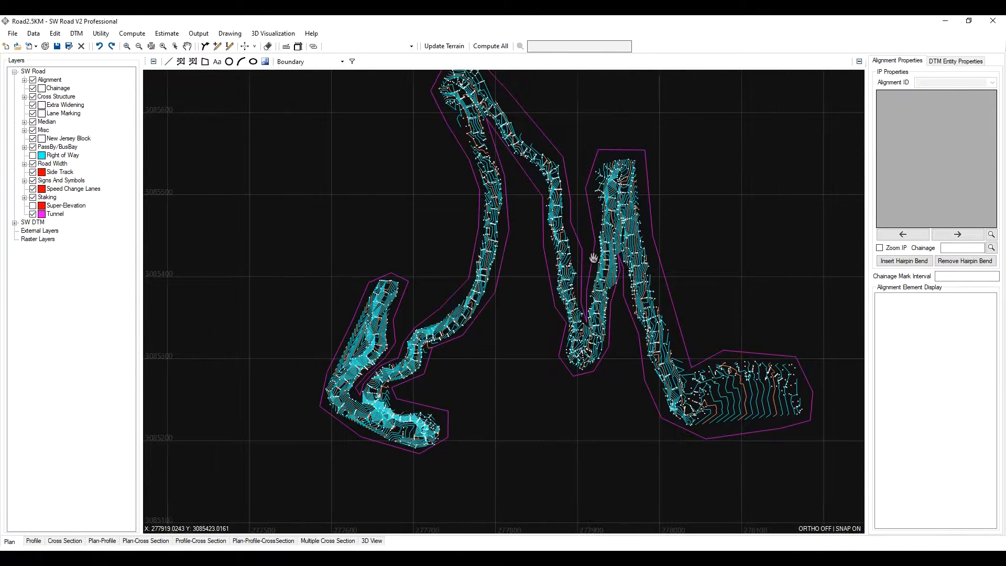
{"action": "scroll", "coordinate": [555, 264], "scroll_direction": "down", "scroll_amount": 5}
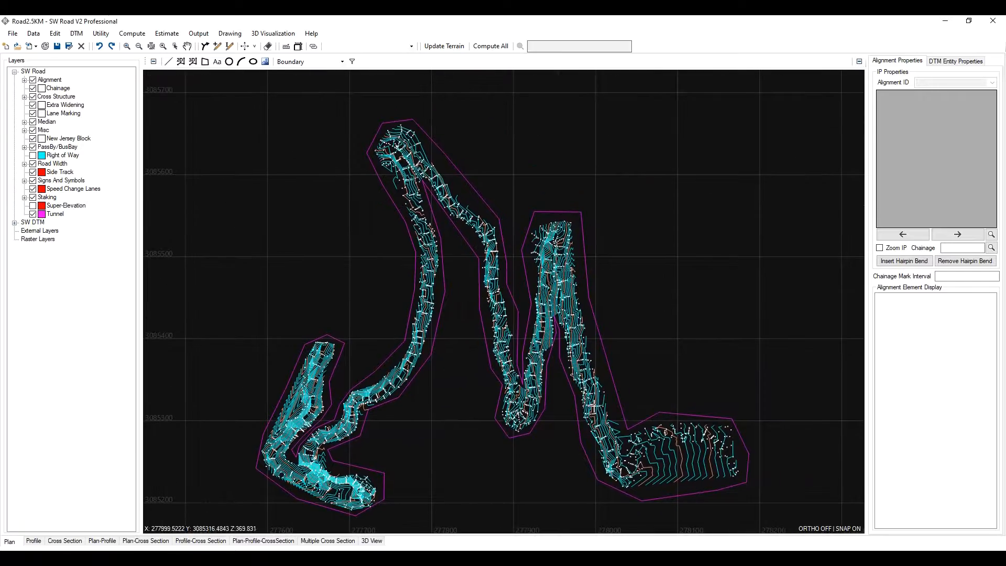
{"action": "scroll", "coordinate": [599, 395], "scroll_direction": "up", "scroll_amount": 5}
{"action": "scroll", "coordinate": [611, 378], "scroll_direction": "down", "scroll_amount": 1}
{"action": "scroll", "coordinate": [541, 325], "scroll_direction": "up", "scroll_amount": 3}
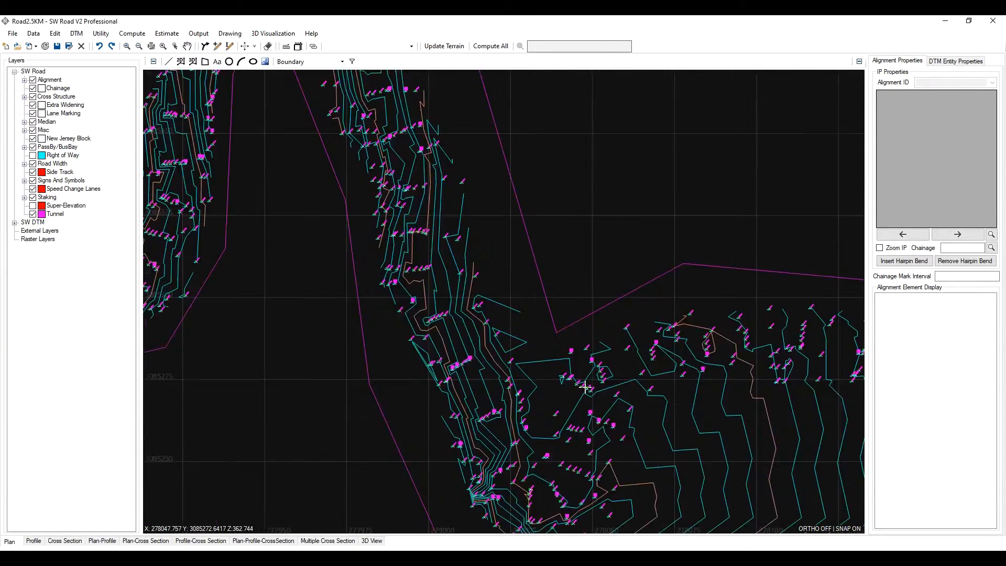
{"action": "scroll", "coordinate": [541, 288], "scroll_direction": "down", "scroll_amount": 3}
{"action": "scroll", "coordinate": [678, 318], "scroll_direction": "down", "scroll_amount": 1}
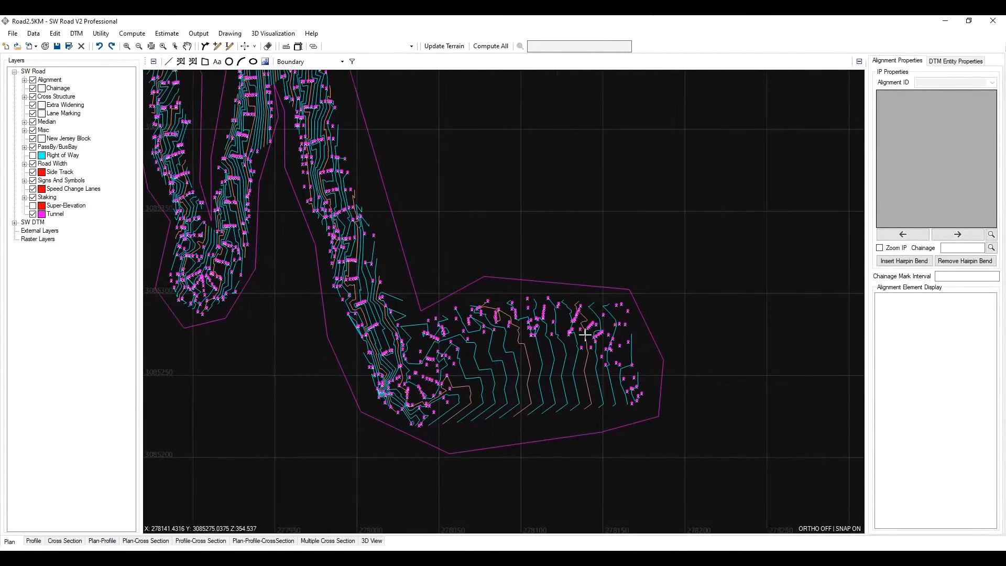
- Expand the SW DTM layer group and make Features the active layer
{"action": "scroll", "coordinate": [636, 330], "scroll_direction": "up", "scroll_amount": 4}
{"action": "scroll", "coordinate": [619, 367], "scroll_direction": "down", "scroll_amount": 6}
{"action": "scroll", "coordinate": [614, 411], "scroll_direction": "up", "scroll_amount": 1}
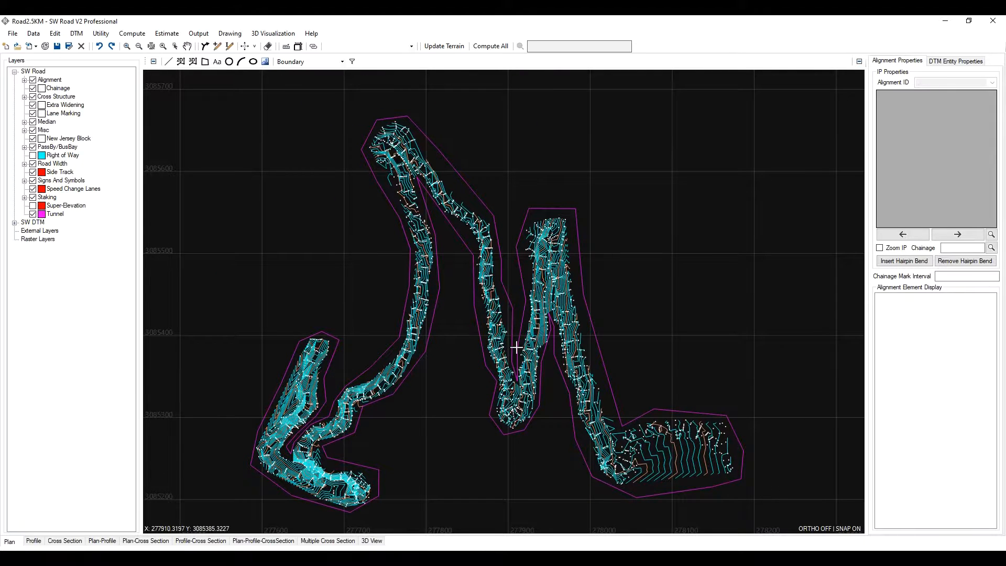
{"action": "scroll", "coordinate": [723, 398], "scroll_direction": "up", "scroll_amount": 1}
{"action": "scroll", "coordinate": [668, 402], "scroll_direction": "down", "scroll_amount": 1}
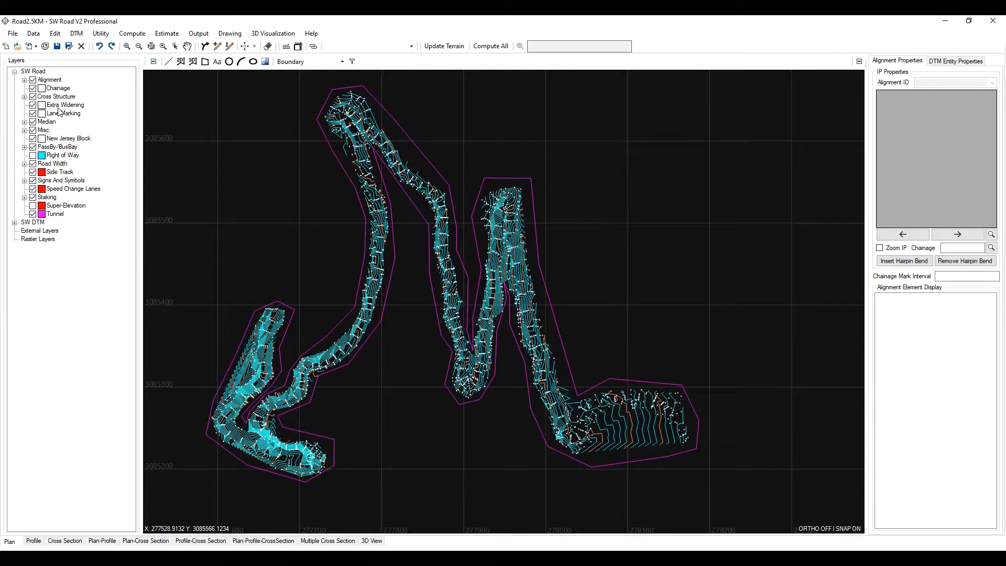
{"action": "left_click", "coordinate": [15, 223]}
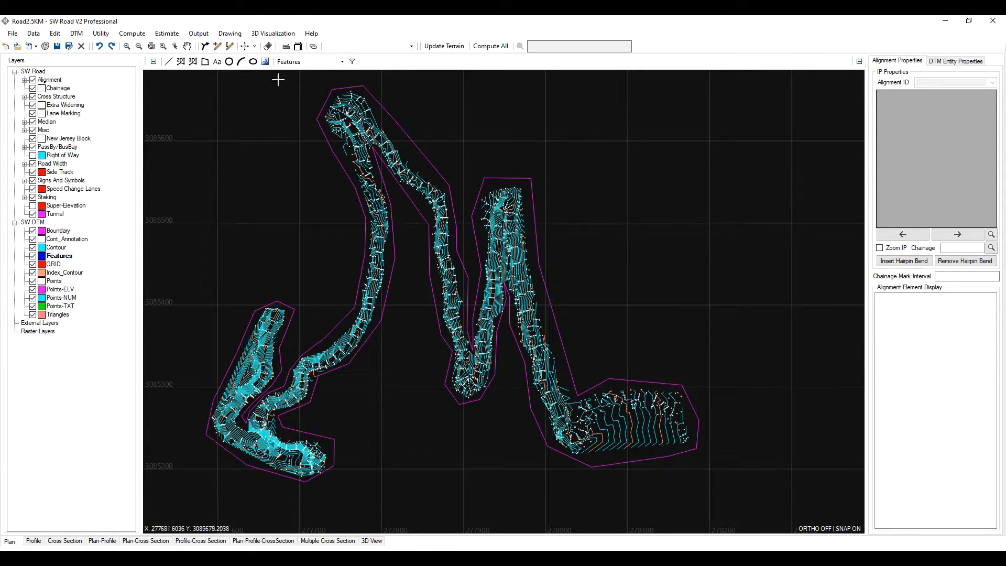
{"action": "left_click", "coordinate": [342, 62]}
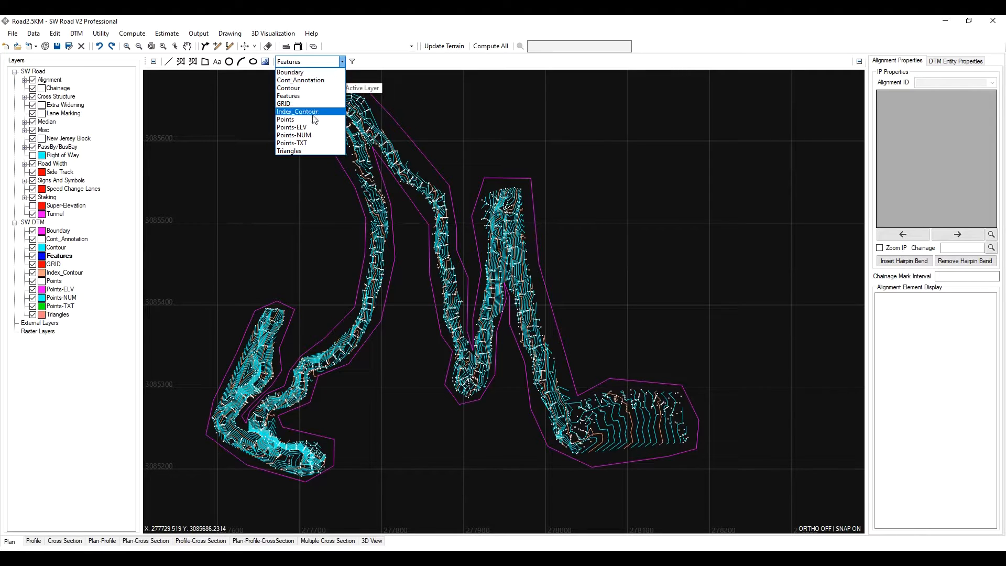
{"action": "left_click", "coordinate": [310, 97]}
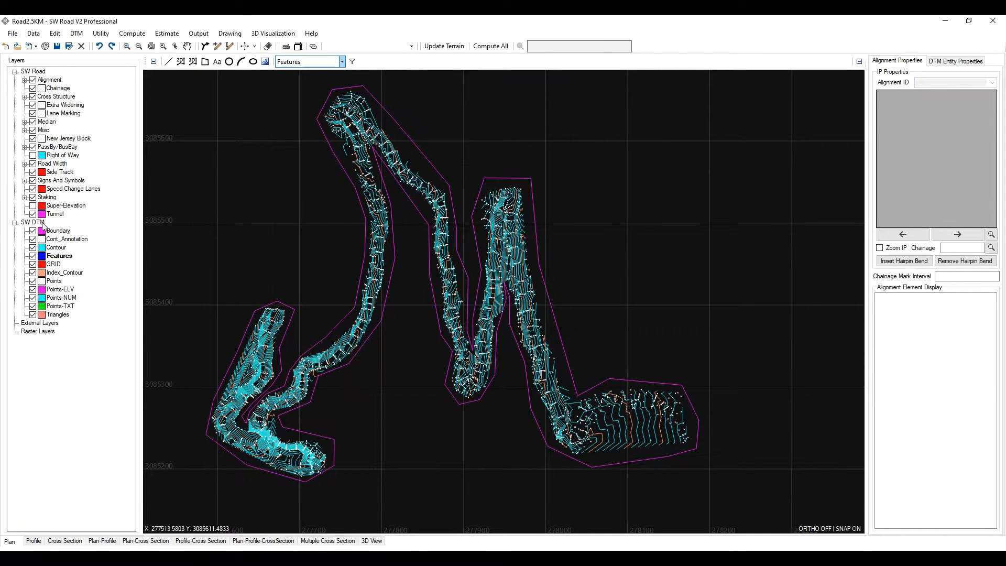
- Zoom in to examine the surveyed feature point codes and elevations along the road
{"action": "scroll", "coordinate": [647, 433], "scroll_direction": "up", "scroll_amount": 8}
{"action": "scroll", "coordinate": [590, 299], "scroll_direction": "up", "scroll_amount": 10}
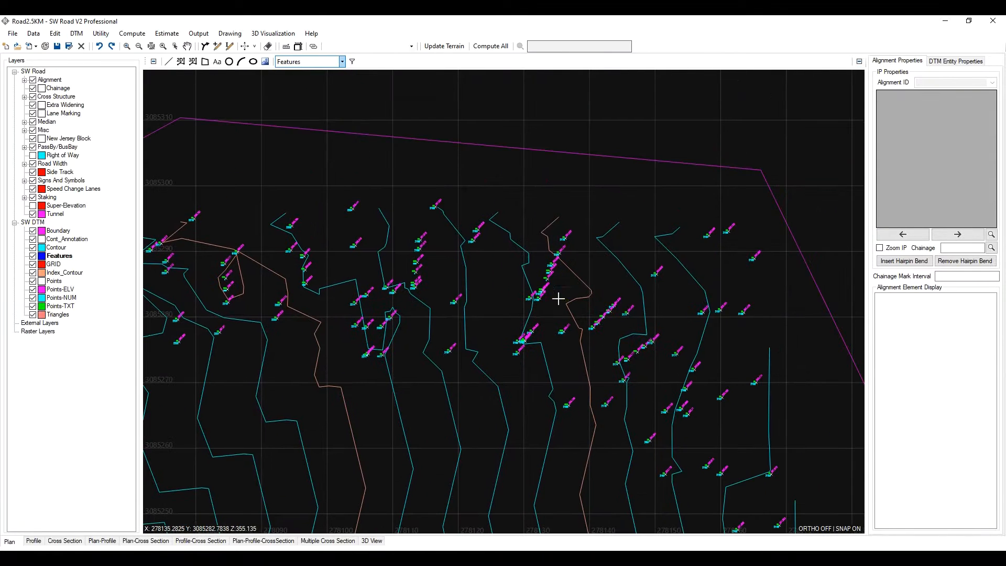
{"action": "scroll", "coordinate": [438, 289], "scroll_direction": "down", "scroll_amount": 5}
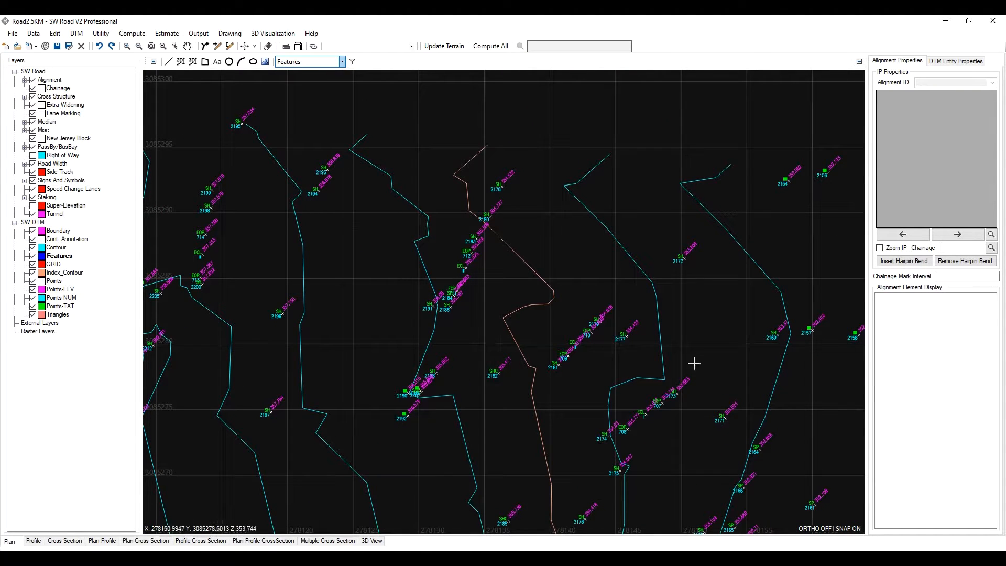
{"action": "scroll", "coordinate": [583, 337], "scroll_direction": "up", "scroll_amount": 7}
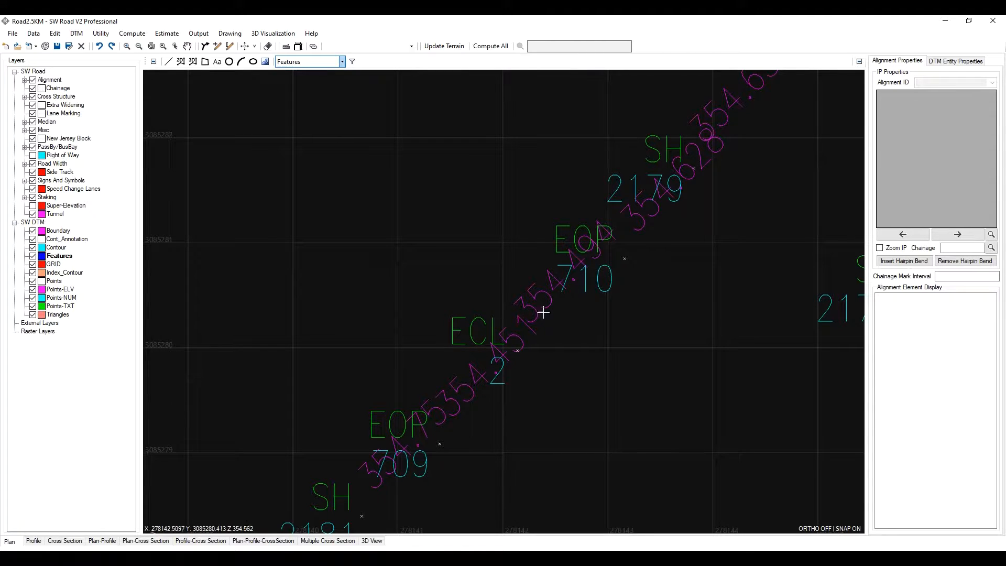
{"action": "scroll", "coordinate": [475, 397], "scroll_direction": "down", "scroll_amount": 5}
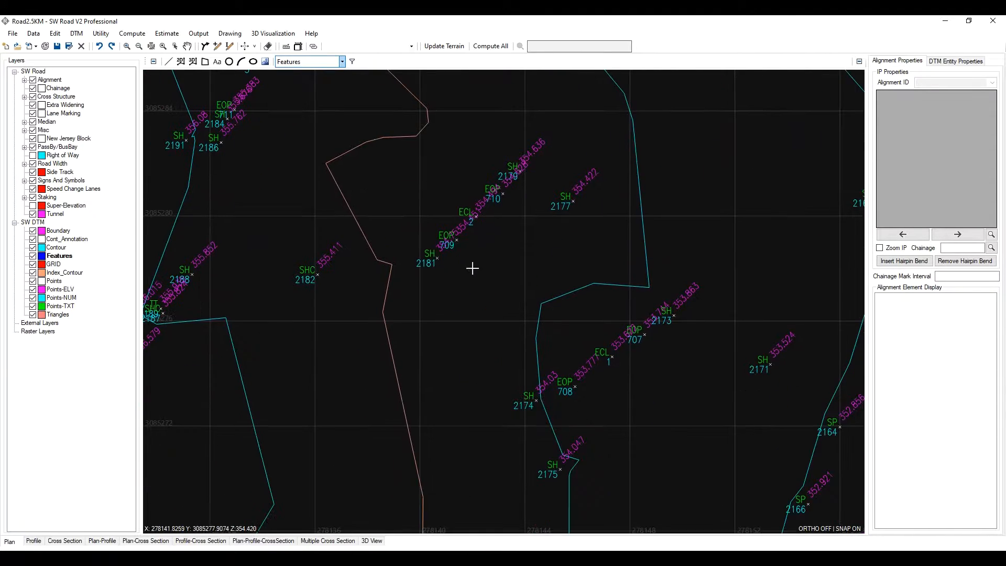
{"action": "middle_click_drag", "start_coordinate": [556, 337], "coordinate": [481, 308]}
{"action": "scroll", "coordinate": [559, 400], "scroll_direction": "up", "scroll_amount": 1}
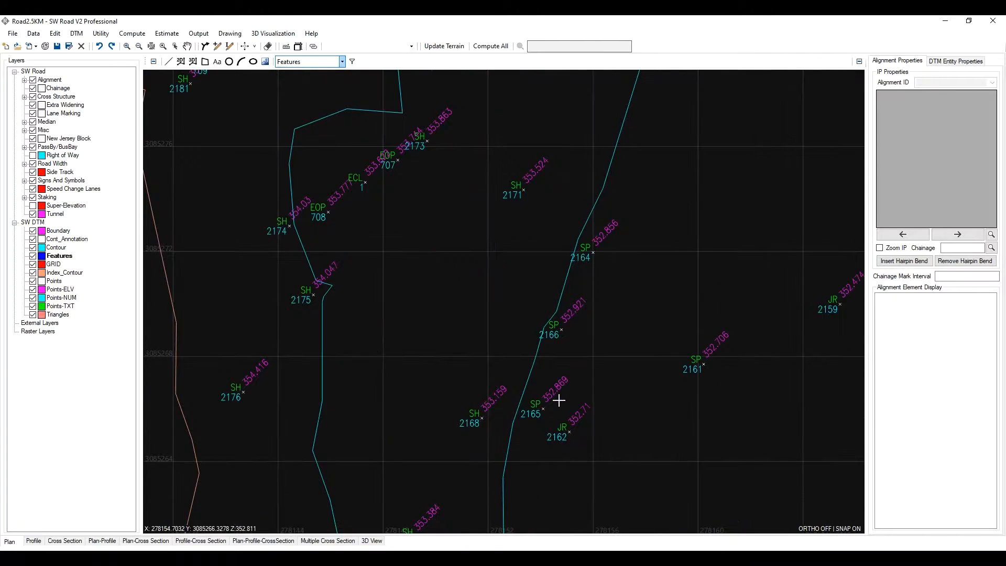
{"action": "scroll", "coordinate": [498, 341], "scroll_direction": "down", "scroll_amount": 1}
{"action": "scroll", "coordinate": [423, 265], "scroll_direction": "up", "scroll_amount": 2}
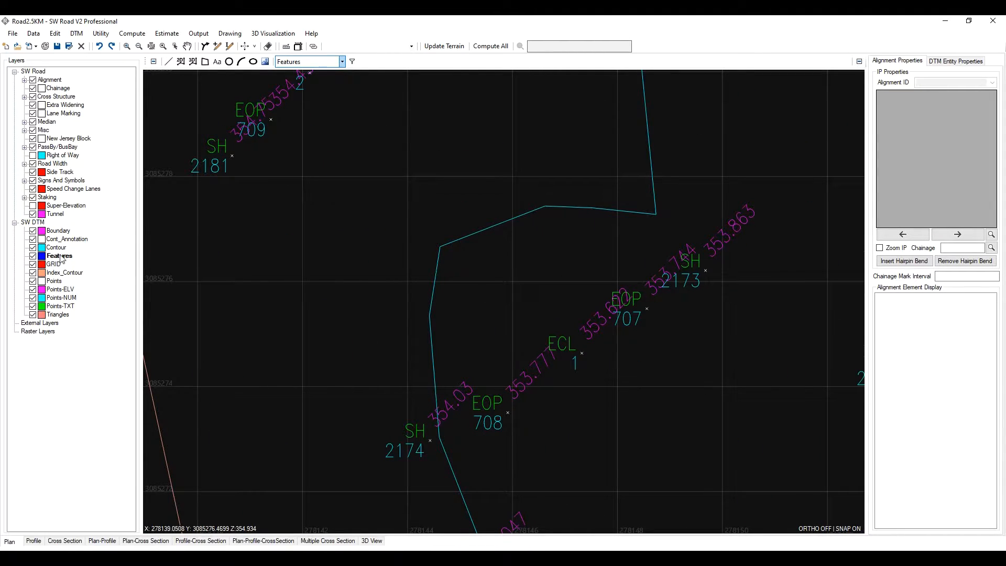
- Add a new SW DTM layer named RoadEdge with an orange colour, line width 1 and solid style
{"action": "right_click", "coordinate": [39, 224]}
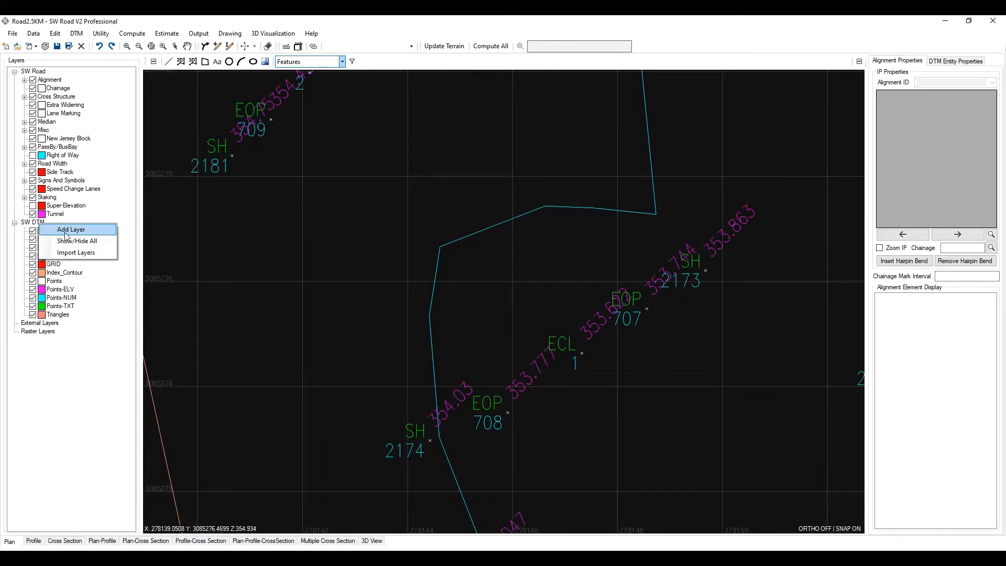
{"action": "left_click", "coordinate": [64, 229]}
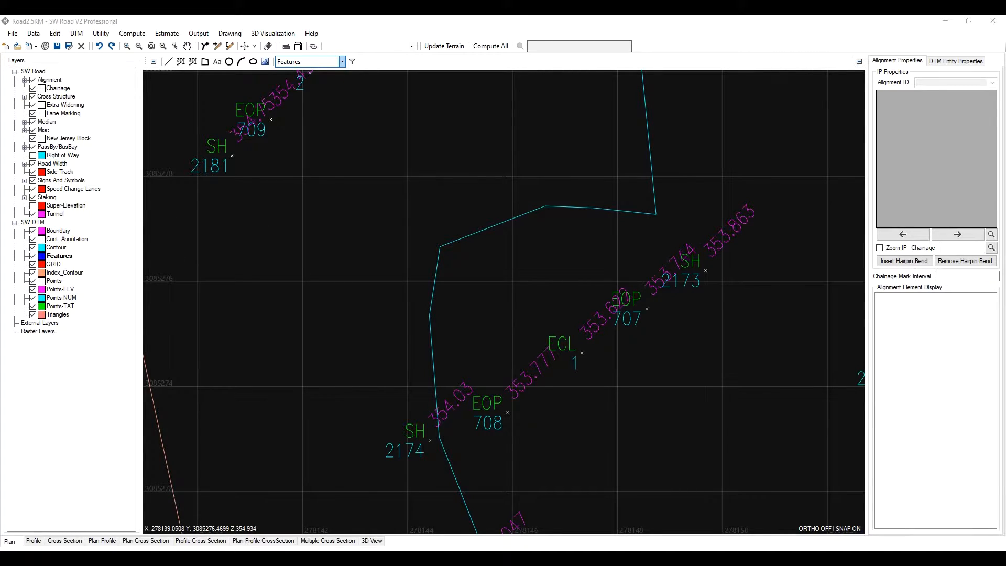
{"action": "left_click_drag", "start_coordinate": [691, 251], "coordinate": [361, 205]}
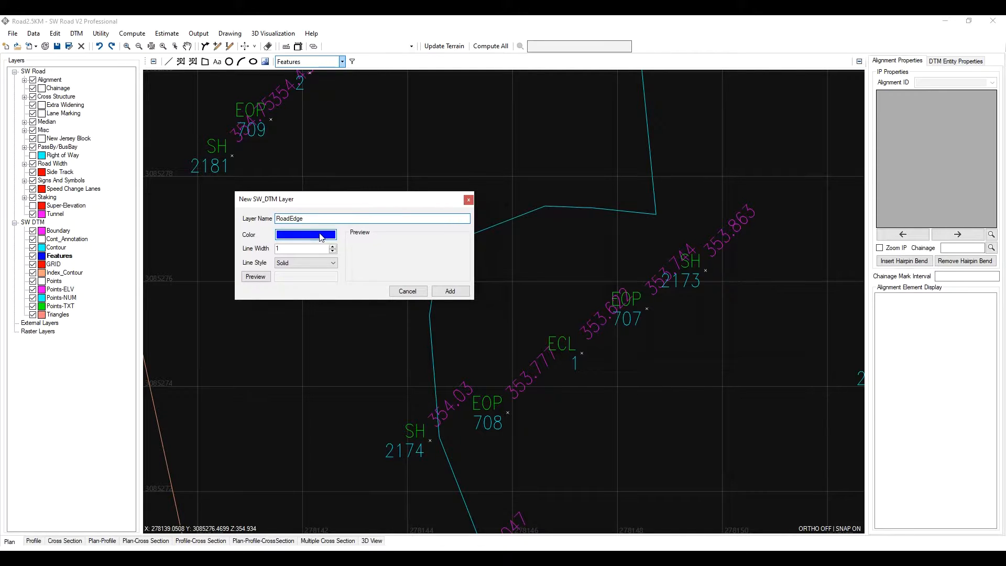
{"action": "left_click", "coordinate": [321, 237]}
{"action": "left_click", "coordinate": [469, 195]}
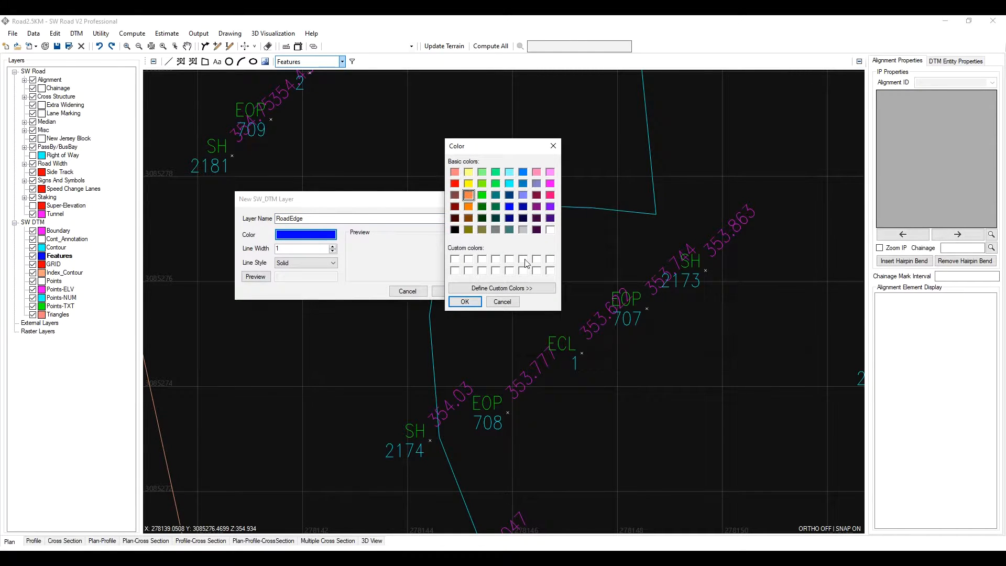
{"action": "left_click", "coordinate": [474, 303]}
{"action": "left_click", "coordinate": [309, 262]}
{"action": "left_click", "coordinate": [308, 262]}
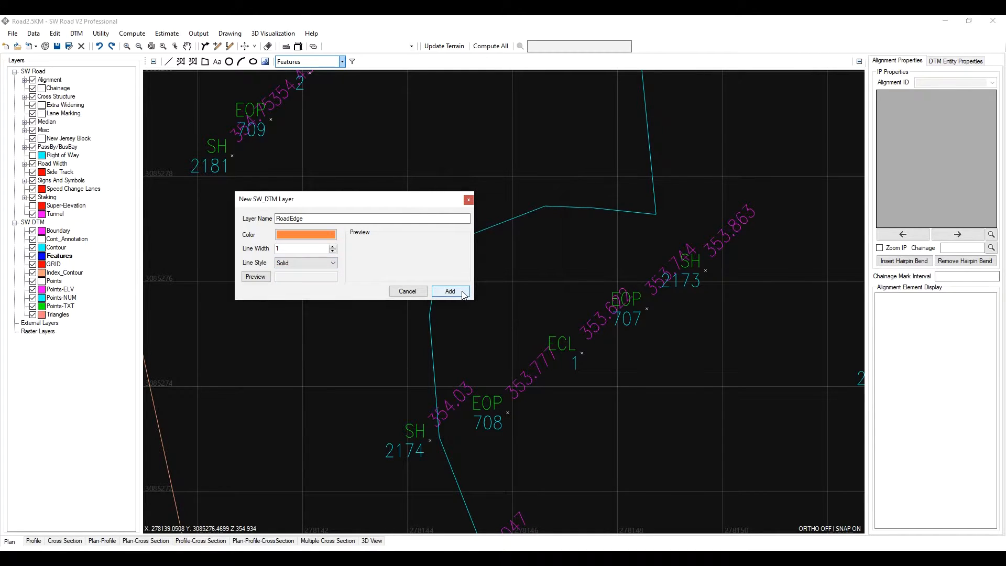
{"action": "left_click", "coordinate": [451, 291]}
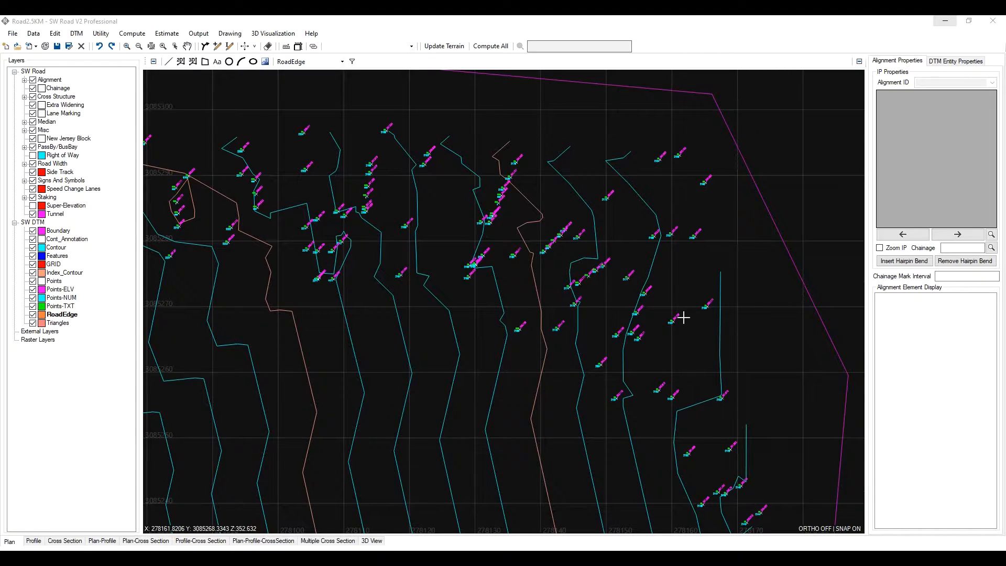
- Draw a 3D polyline on the RoadEdge layer through the edge-of-pavement points 708, 709 and 711
{"action": "scroll", "coordinate": [597, 281], "scroll_direction": "up", "scroll_amount": 3}
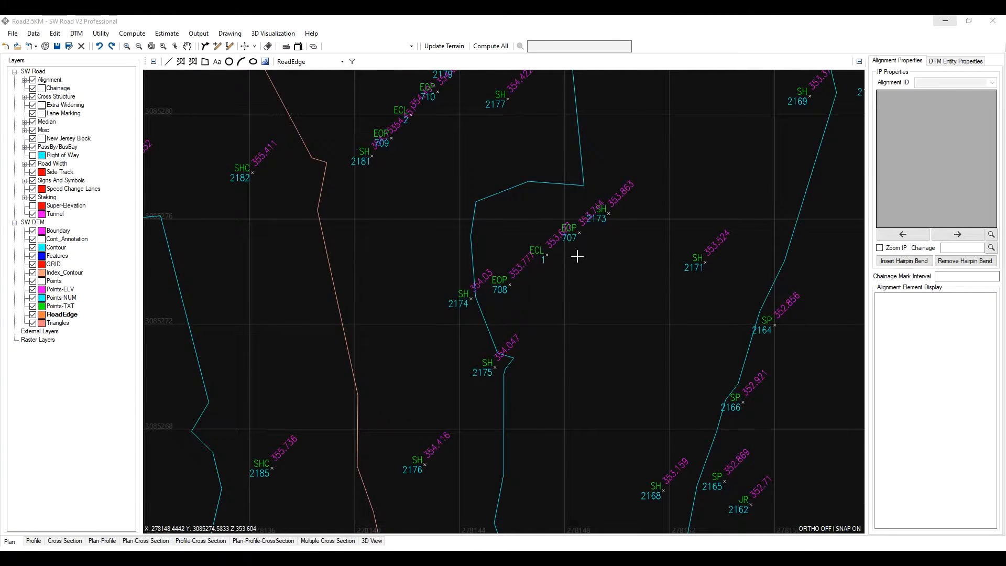
{"action": "middle_click_drag", "start_coordinate": [565, 259], "coordinate": [580, 280]}
{"action": "scroll", "coordinate": [531, 259], "scroll_direction": "down", "scroll_amount": 1}
{"action": "scroll", "coordinate": [533, 276], "scroll_direction": "up", "scroll_amount": 1}
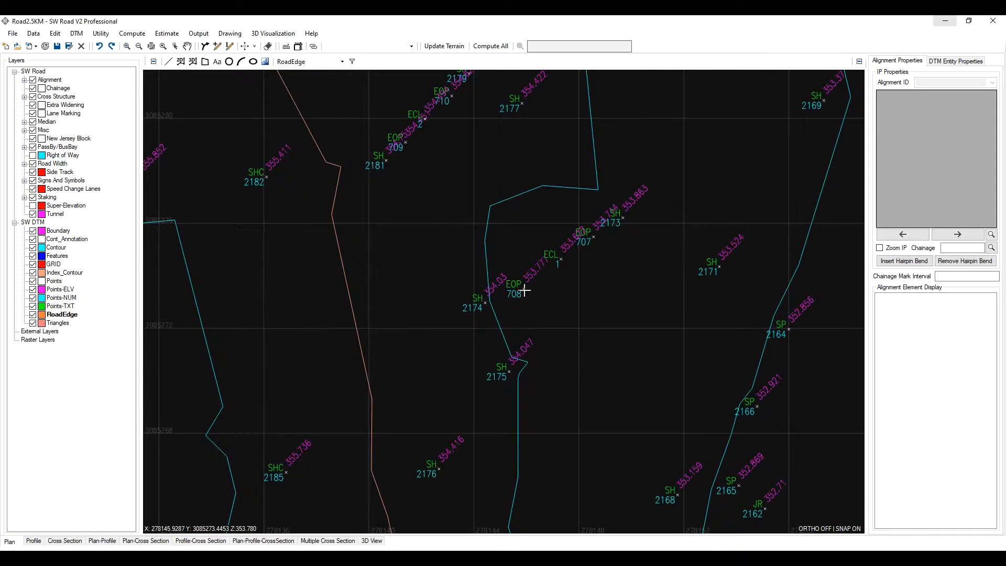
{"action": "left_click", "coordinate": [192, 61]}
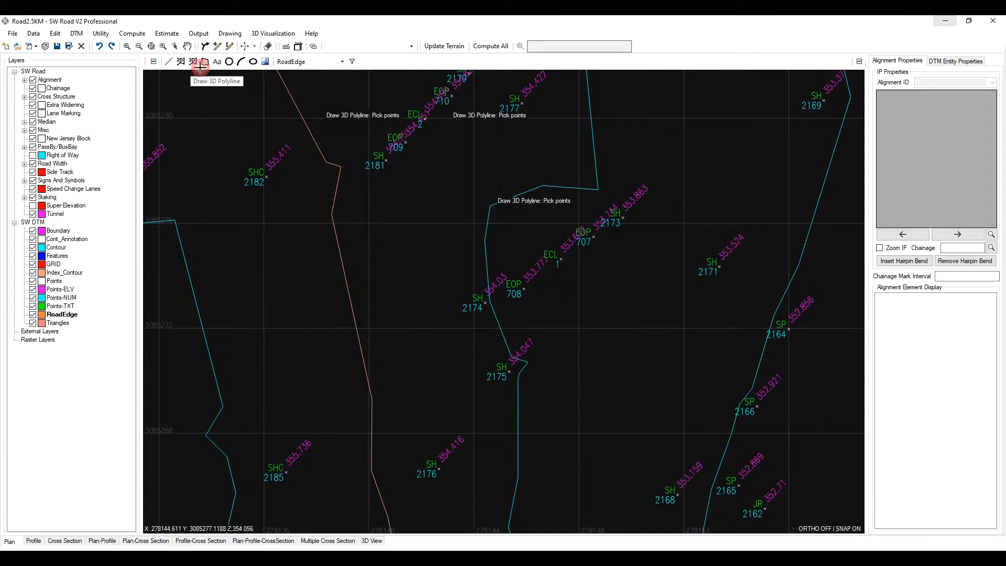
{"action": "left_click", "coordinate": [452, 162]}
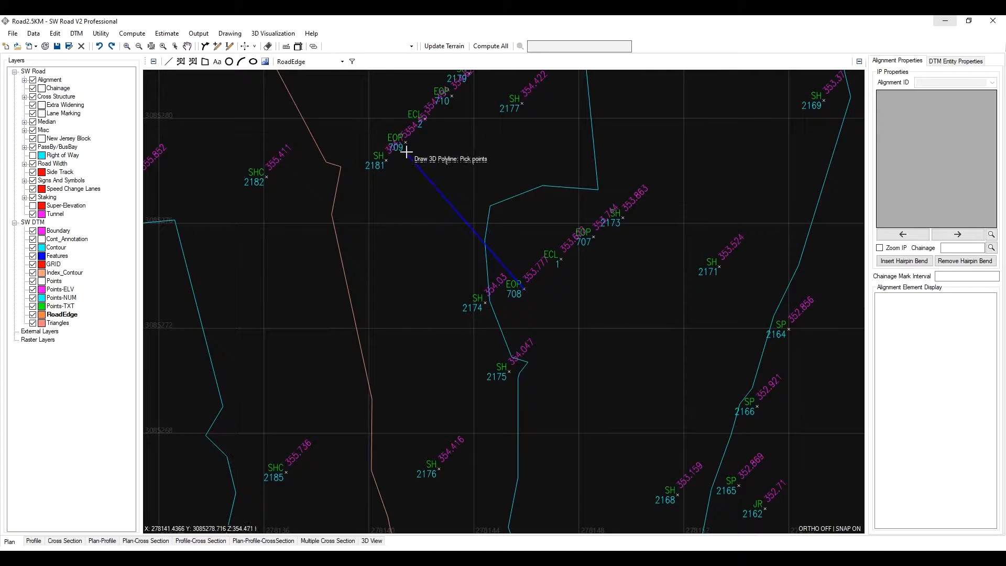
{"action": "middle_click_drag", "start_coordinate": [406, 150], "coordinate": [558, 268]}
{"action": "scroll", "coordinate": [554, 265], "scroll_direction": "up", "scroll_amount": 2}
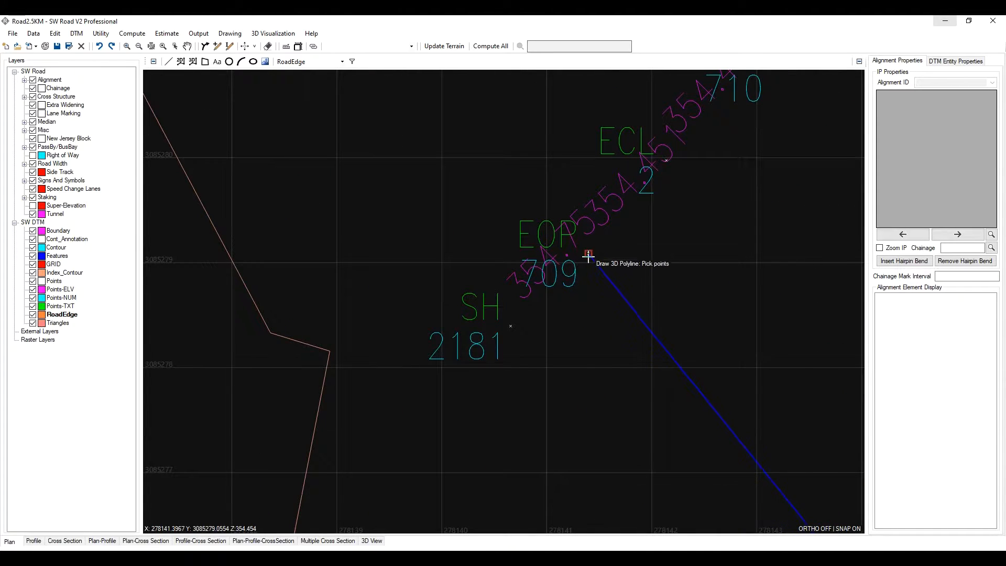
{"action": "scroll", "coordinate": [579, 259], "scroll_direction": "down", "scroll_amount": 2}
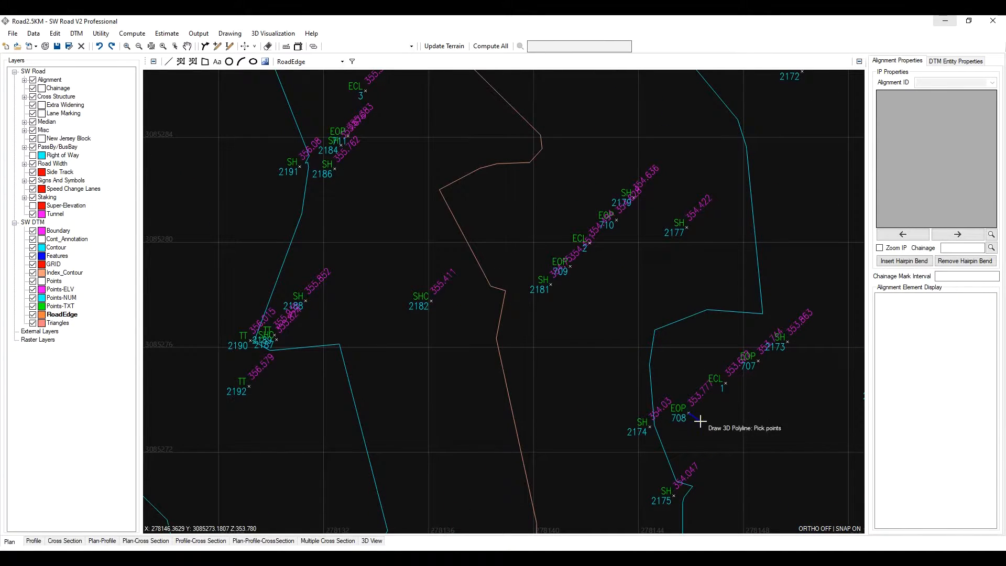
{"action": "scroll", "coordinate": [581, 280], "scroll_direction": "up", "scroll_amount": 2}
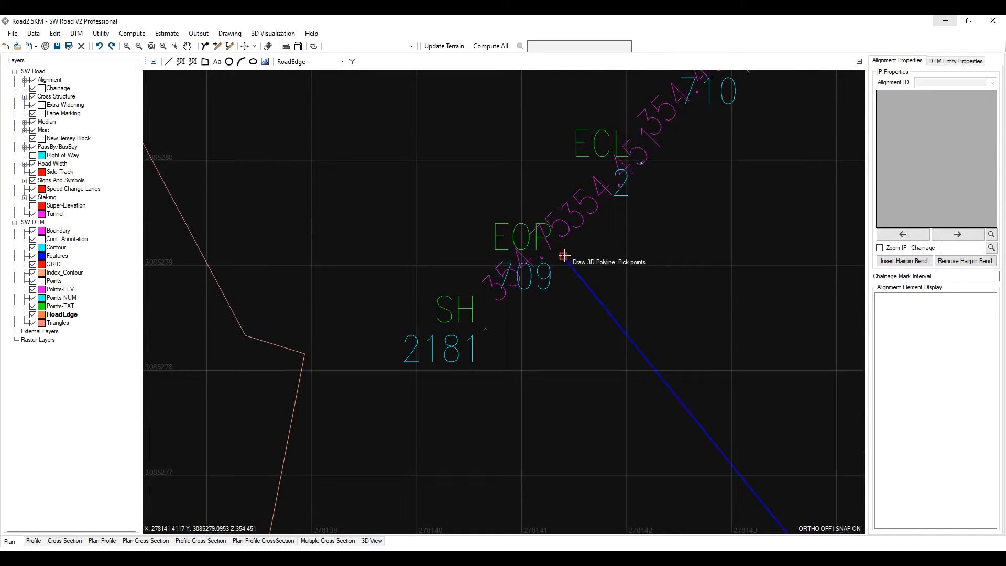
{"action": "left_click", "coordinate": [565, 255]}
{"action": "scroll", "coordinate": [565, 256], "scroll_direction": "down", "scroll_amount": 2}
{"action": "scroll", "coordinate": [598, 330], "scroll_direction": "up", "scroll_amount": 3}
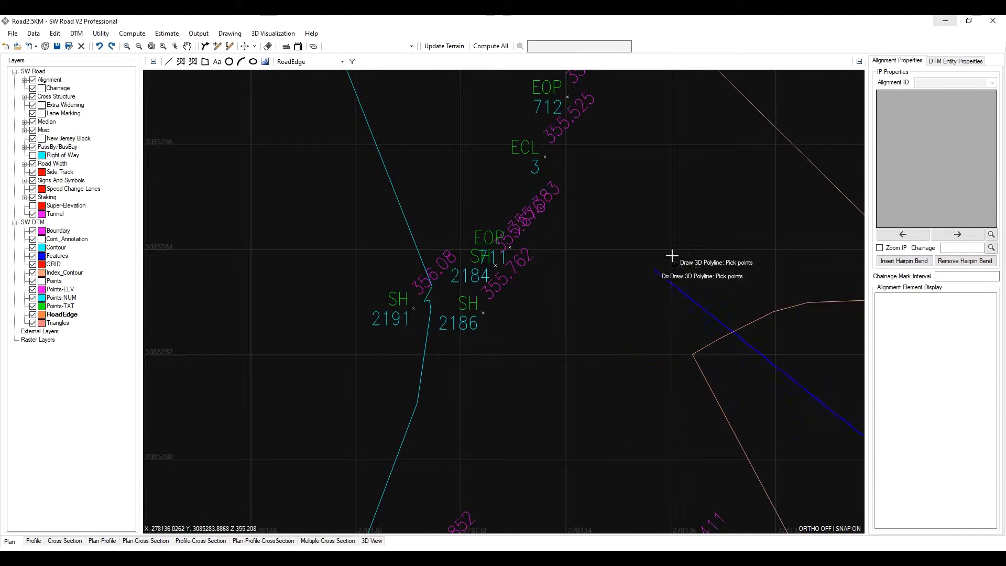
{"action": "left_click", "coordinate": [643, 237]}
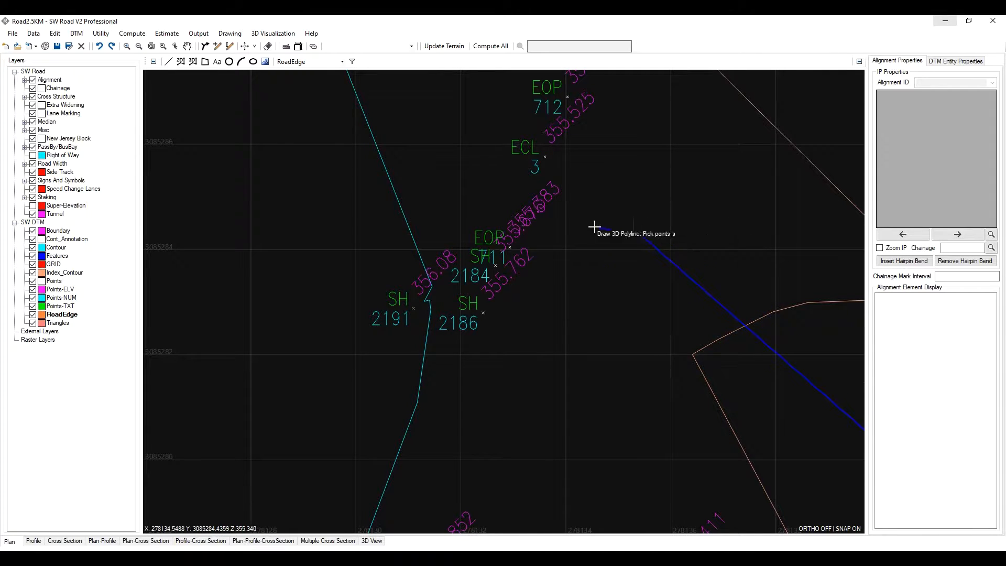
{"action": "left_click", "coordinate": [510, 247]}
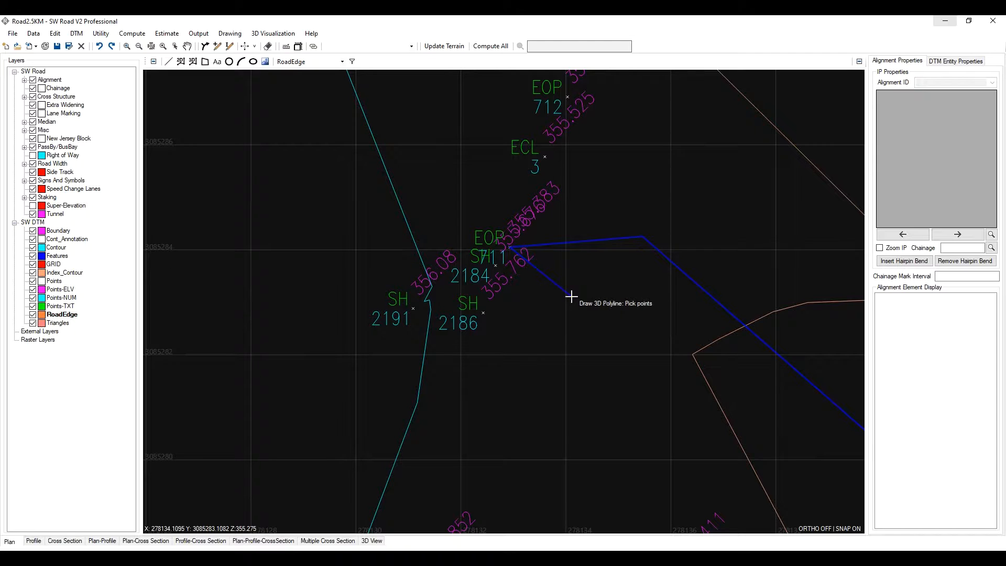
{"action": "scroll", "coordinate": [571, 297], "scroll_direction": "down", "scroll_amount": 3}
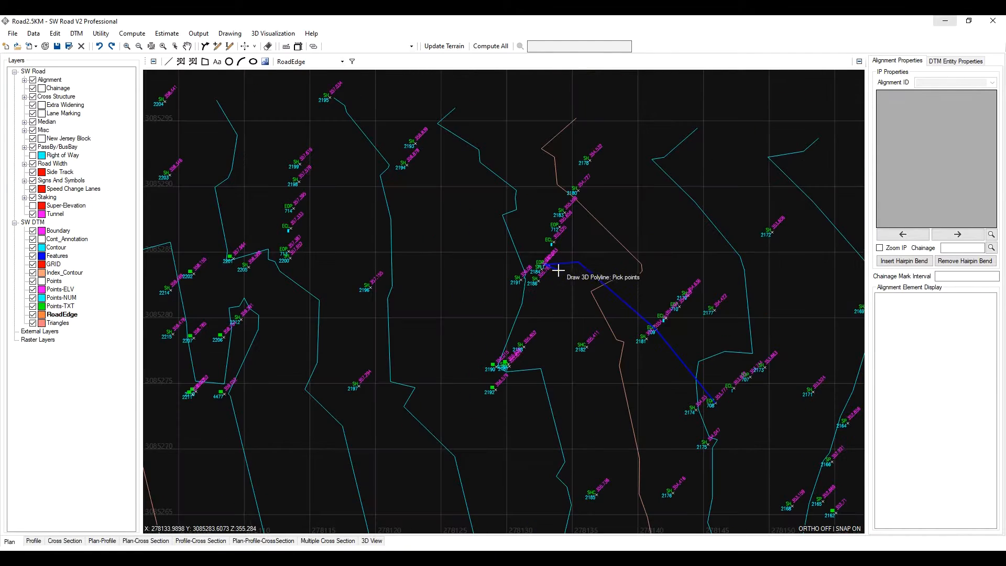
{"action": "scroll", "coordinate": [556, 270], "scroll_direction": "up", "scroll_amount": 2}
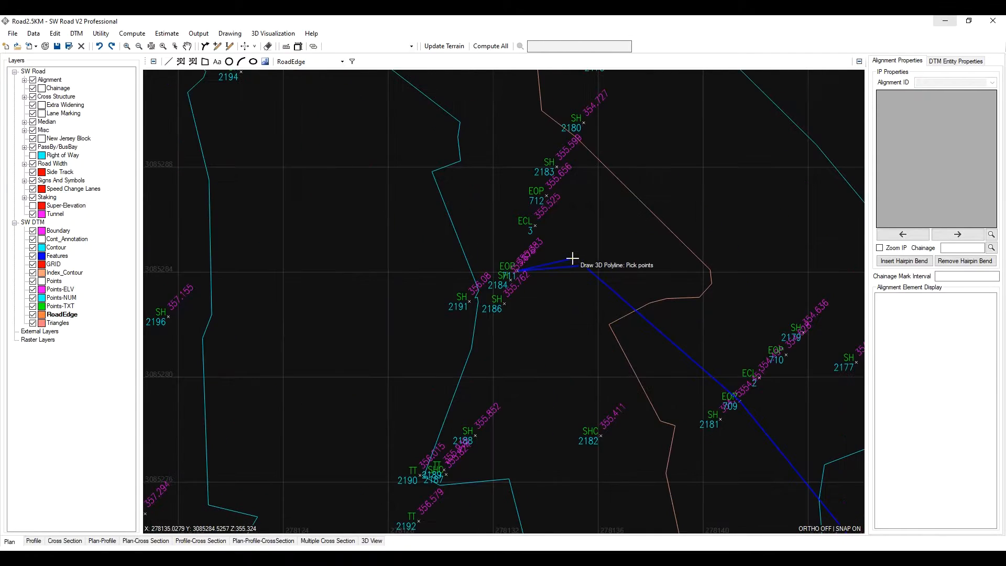
{"action": "right_click", "coordinate": [529, 294]}
- Delete the stray extra vertex from the road edge polyline
{"action": "scroll", "coordinate": [580, 269], "scroll_direction": "up", "scroll_amount": 2}
{"action": "left_click", "coordinate": [588, 253]}
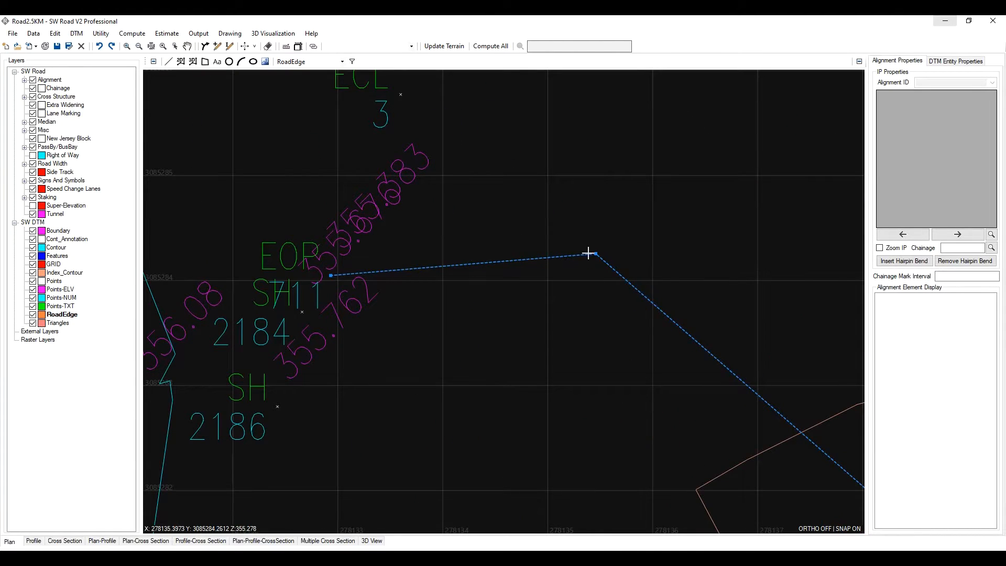
{"action": "right_click", "coordinate": [595, 253]}
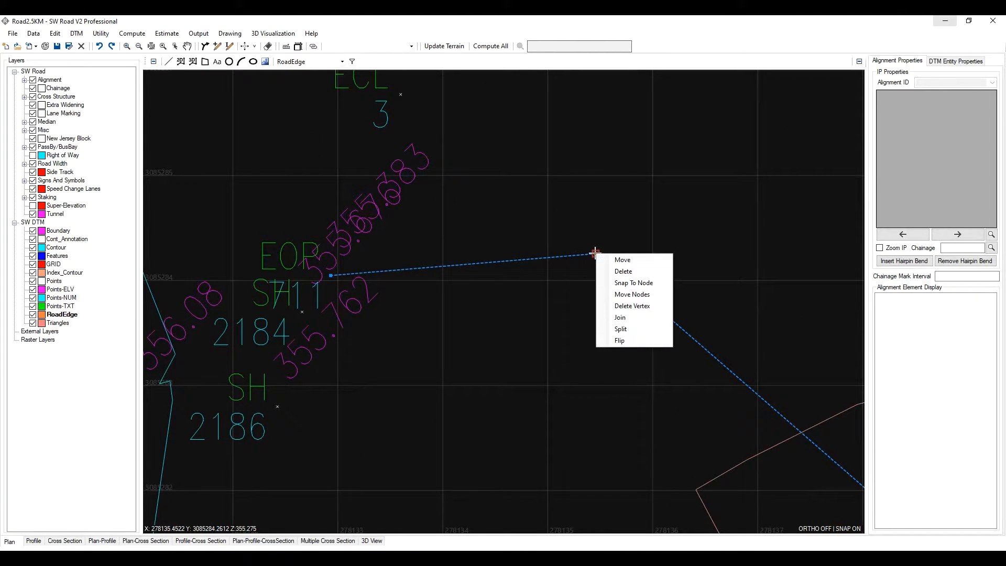
{"action": "left_click", "coordinate": [646, 308]}
{"action": "scroll", "coordinate": [515, 289], "scroll_direction": "down", "scroll_amount": 3}
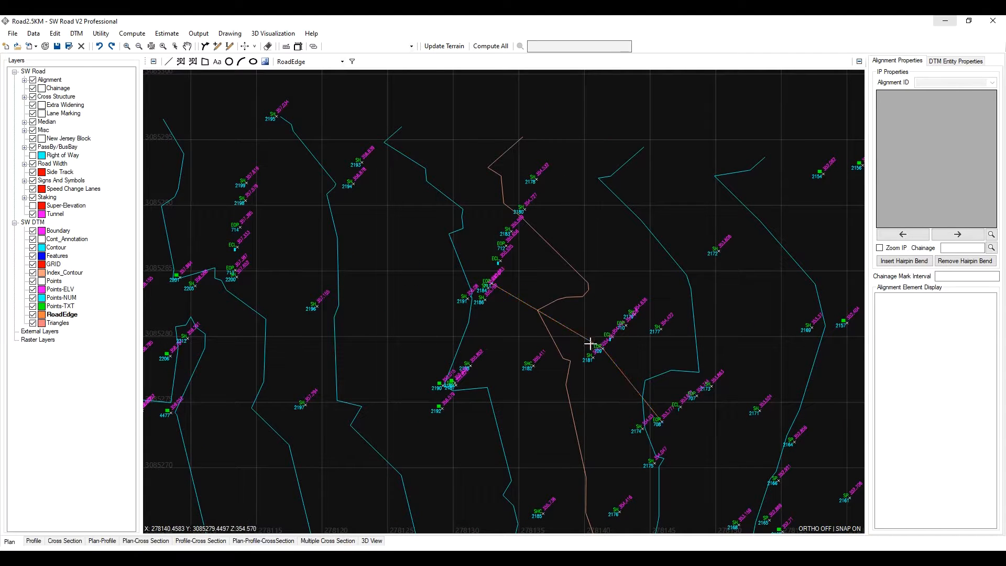
{"action": "scroll", "coordinate": [590, 343], "scroll_direction": "up", "scroll_amount": 3}
{"action": "scroll", "coordinate": [563, 323], "scroll_direction": "down", "scroll_amount": 2}
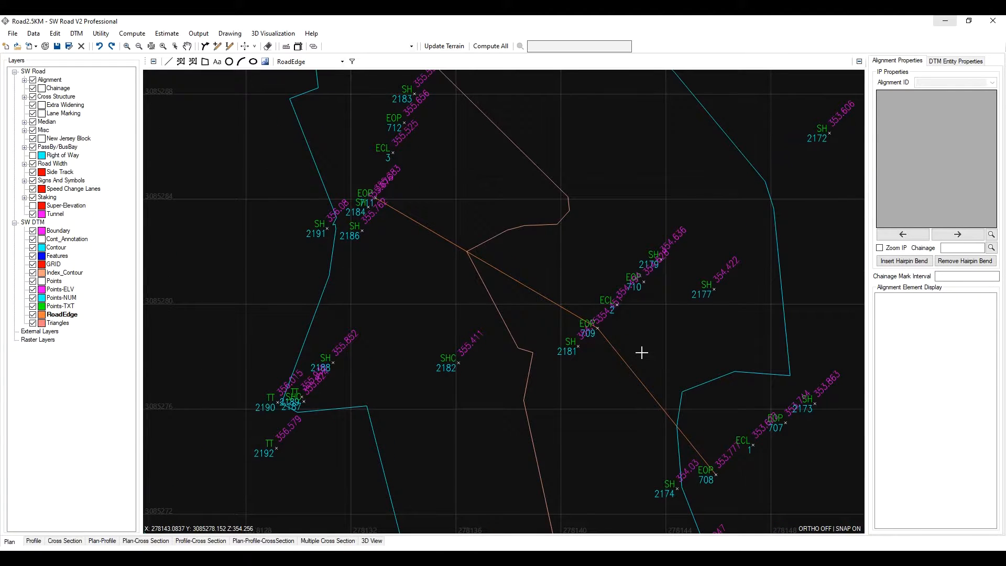
{"action": "left_click", "coordinate": [619, 356]}
- Try to continue the road edge 3D polyline through edge-of-pavement points 711, 713 and 715, undoing the last stray pick
{"action": "scroll", "coordinate": [548, 353], "scroll_direction": "down", "scroll_amount": 4}
{"action": "scroll", "coordinate": [556, 323], "scroll_direction": "up", "scroll_amount": 4}
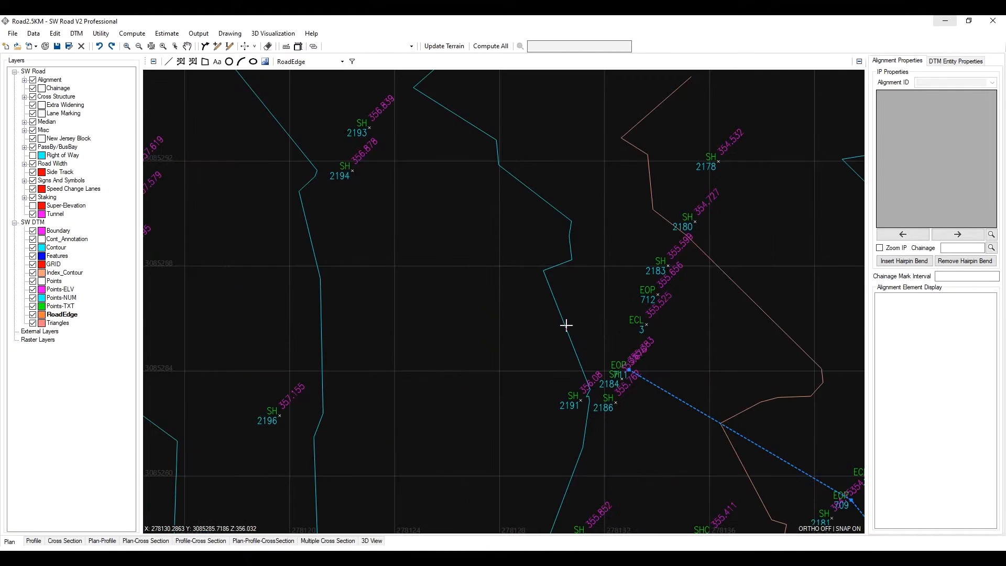
{"action": "left_click", "coordinate": [193, 61]}
{"action": "left_click", "coordinate": [628, 371]}
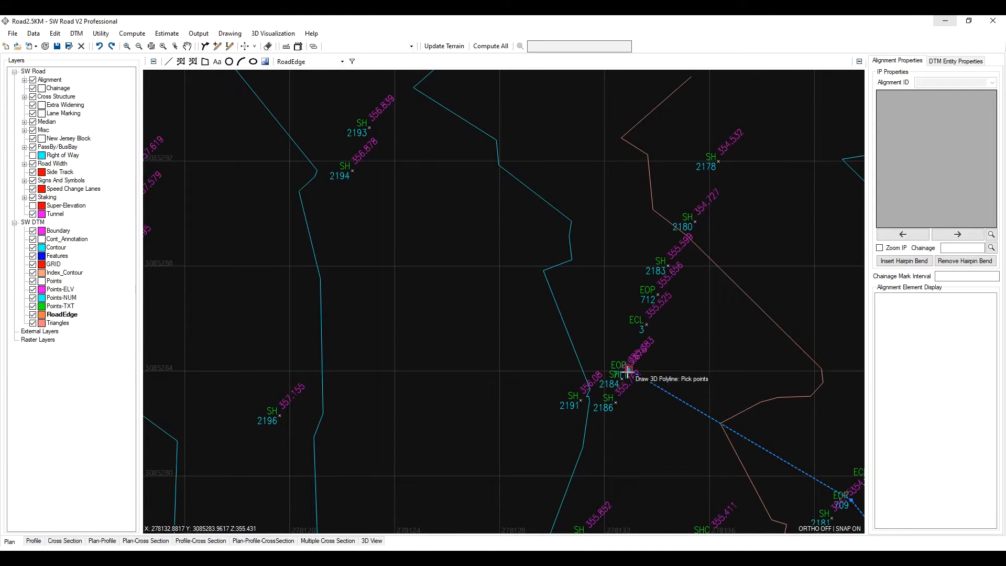
{"action": "scroll", "coordinate": [521, 400], "scroll_direction": "down", "scroll_amount": 3}
{"action": "scroll", "coordinate": [456, 331], "scroll_direction": "up", "scroll_amount": 3}
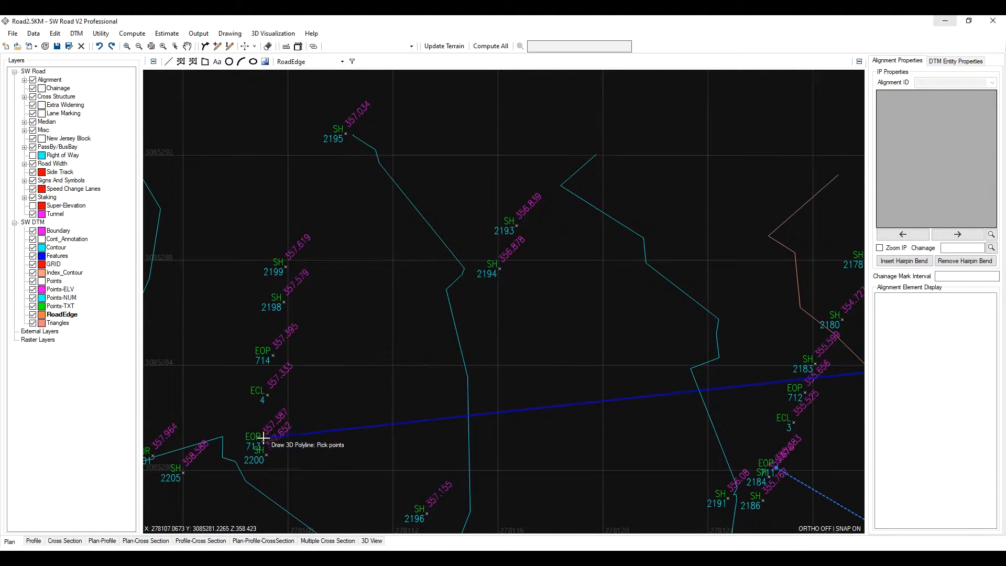
{"action": "left_click", "coordinate": [262, 442]}
{"action": "middle_click_drag", "start_coordinate": [338, 407], "coordinate": [529, 317]}
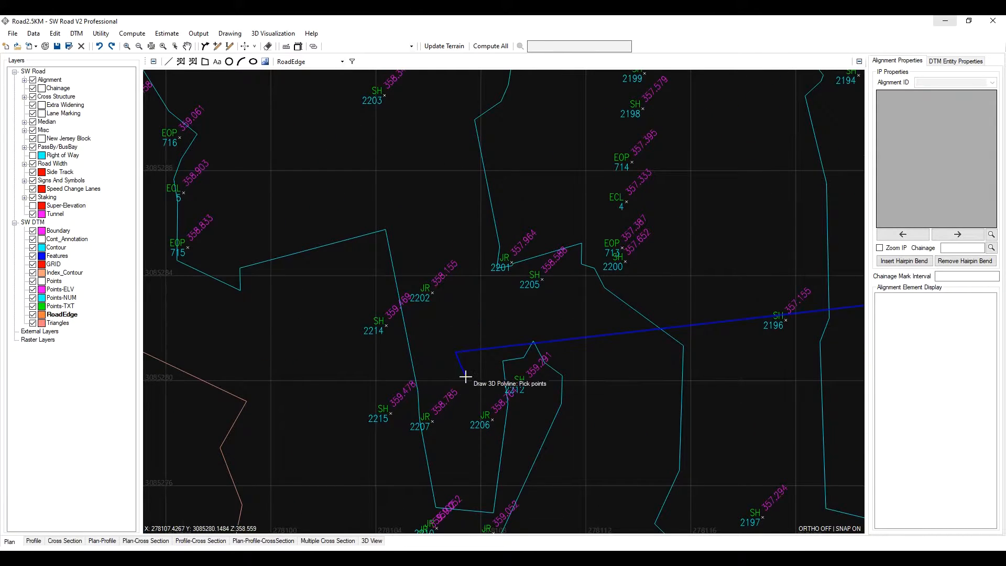
{"action": "scroll", "coordinate": [429, 354], "scroll_direction": "up", "scroll_amount": 1}
{"action": "scroll", "coordinate": [577, 346], "scroll_direction": "down", "scroll_amount": 2}
{"action": "scroll", "coordinate": [577, 362], "scroll_direction": "up", "scroll_amount": 1}
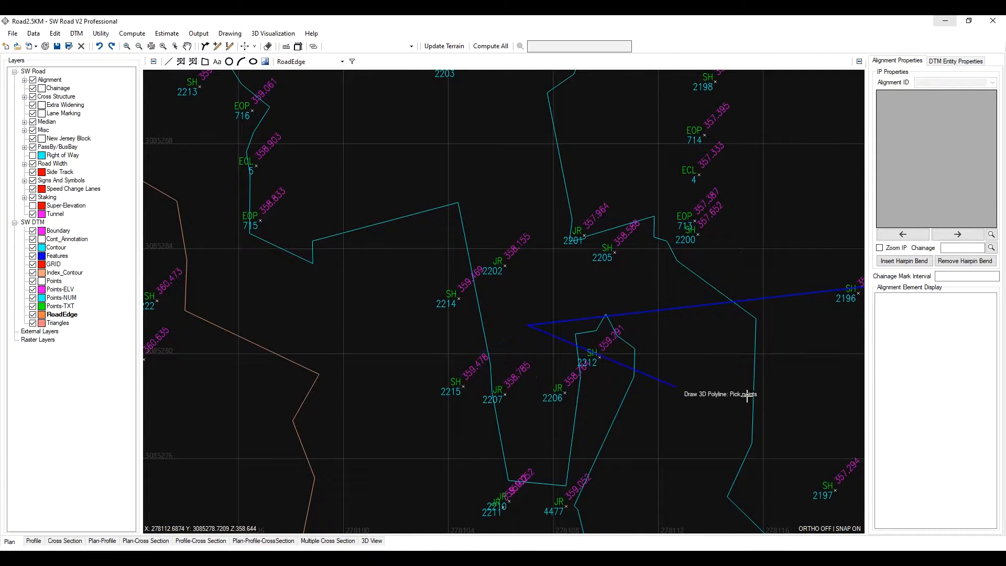
{"action": "scroll", "coordinate": [652, 366], "scroll_direction": "down", "scroll_amount": 3}
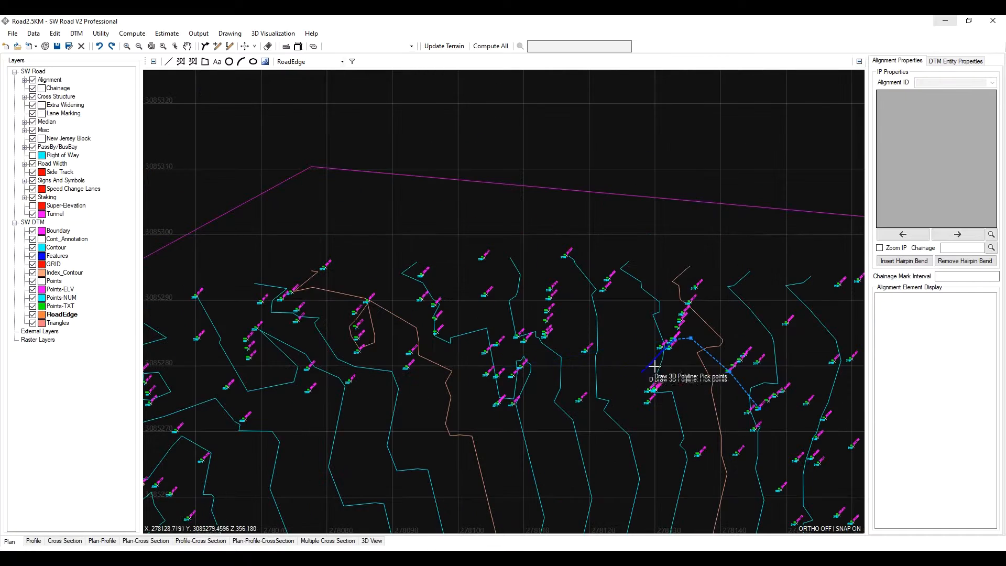
{"action": "scroll", "coordinate": [674, 337], "scroll_direction": "up", "scroll_amount": 4}
{"action": "scroll", "coordinate": [655, 333], "scroll_direction": "down", "scroll_amount": 3}
{"action": "scroll", "coordinate": [445, 316], "scroll_direction": "up", "scroll_amount": 4}
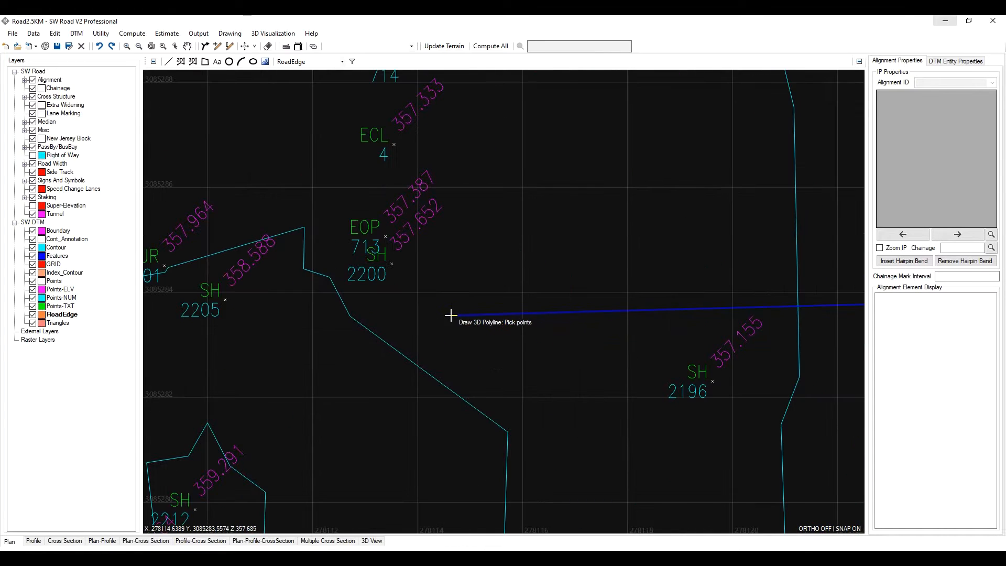
{"action": "left_click", "coordinate": [386, 234]}
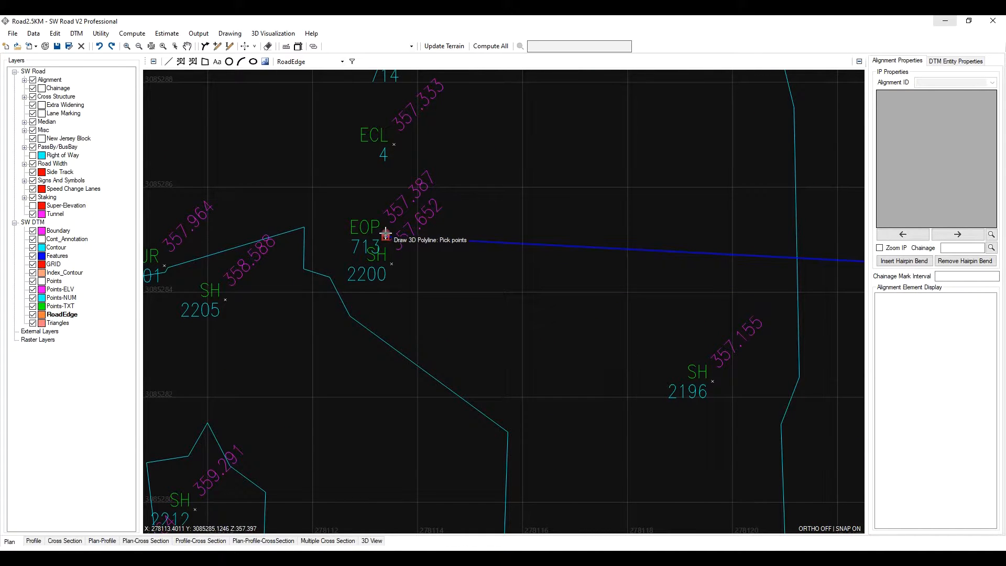
{"action": "scroll", "coordinate": [545, 251], "scroll_direction": "down", "scroll_amount": 3}
{"action": "scroll", "coordinate": [545, 309], "scroll_direction": "down", "scroll_amount": 3}
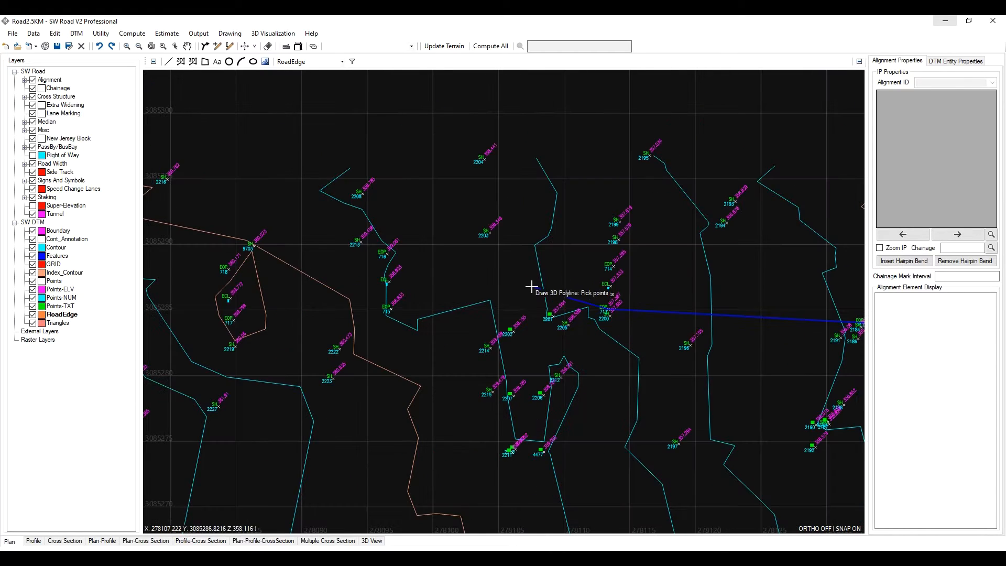
{"action": "scroll", "coordinate": [487, 283], "scroll_direction": "up", "scroll_amount": 3}
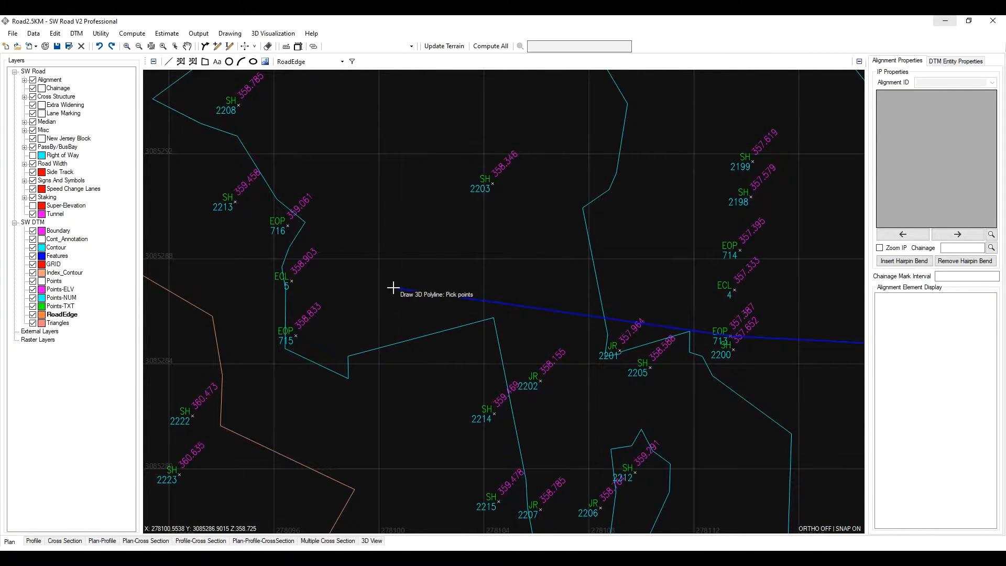
{"action": "scroll", "coordinate": [367, 301], "scroll_direction": "down", "scroll_amount": 2}
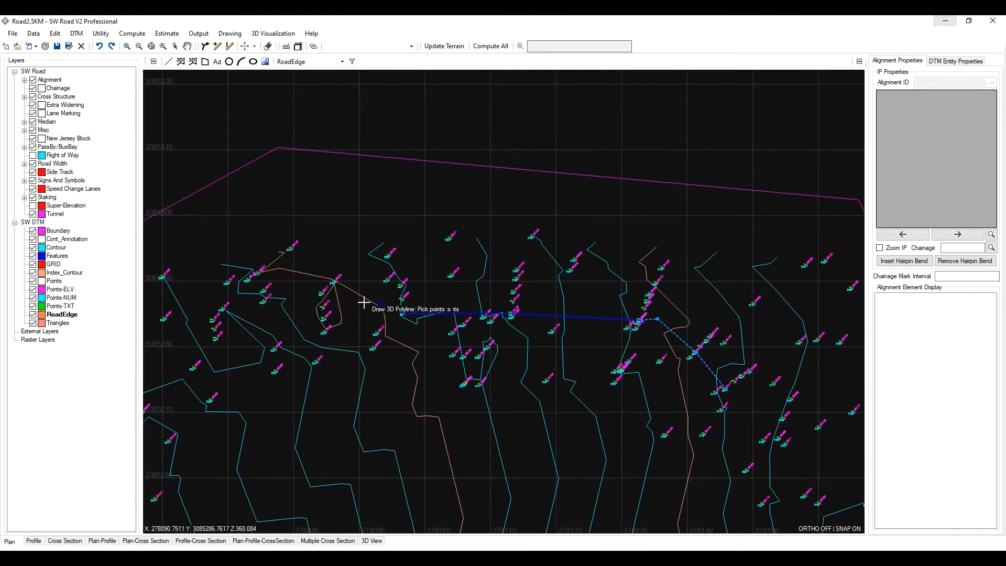
{"action": "scroll", "coordinate": [364, 303], "scroll_direction": "up", "scroll_amount": 3}
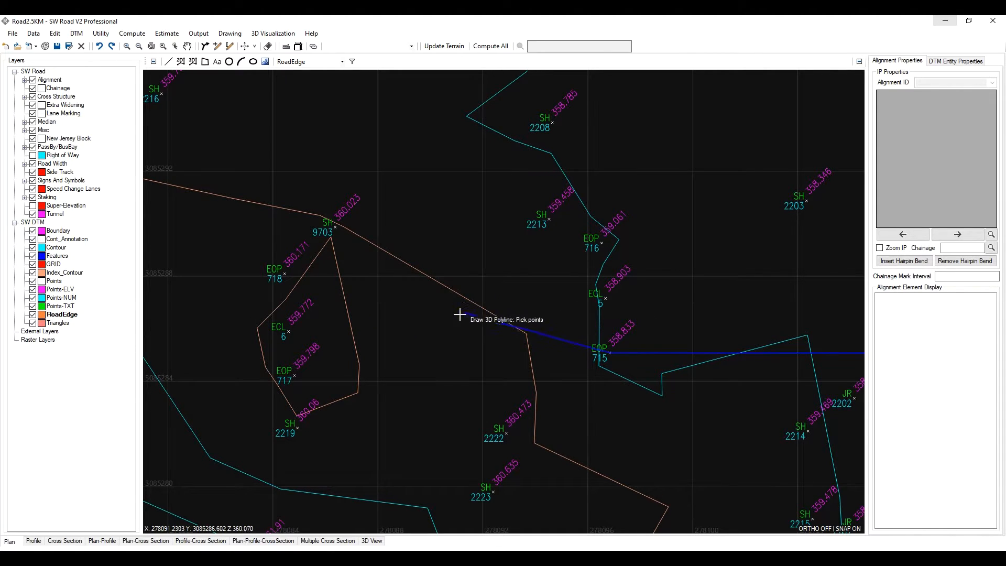
{"action": "middle_click_drag", "start_coordinate": [454, 362], "coordinate": [444, 331]}
{"action": "left_click", "coordinate": [400, 275]}
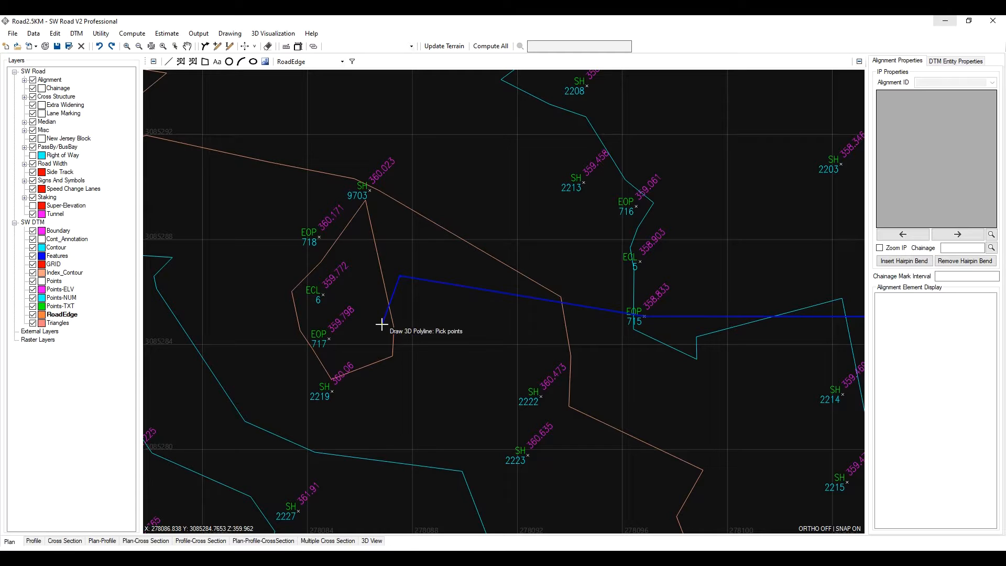
{"action": "key", "text": "ctrl+z"}
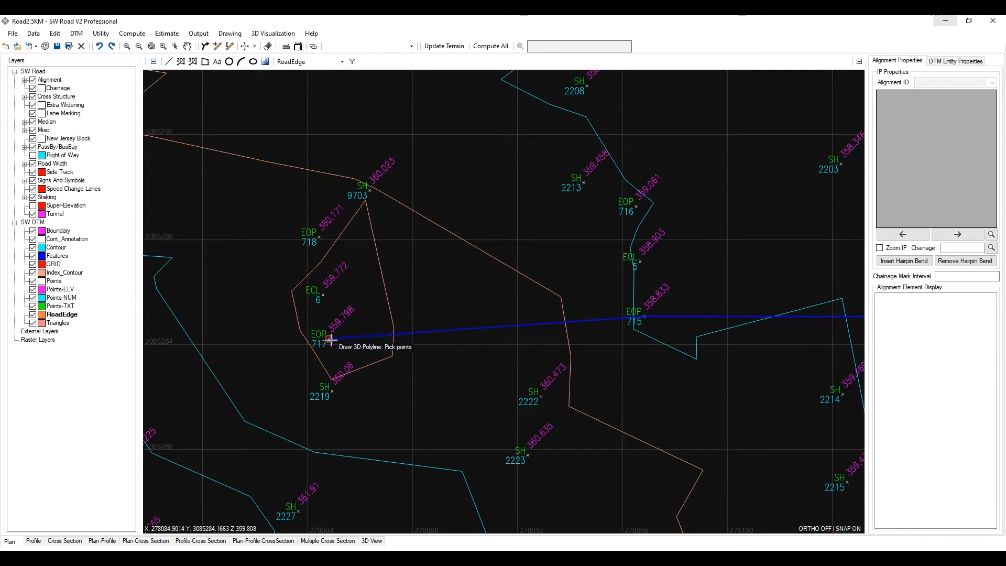
{"action": "scroll", "coordinate": [476, 310], "scroll_direction": "down", "scroll_amount": 3}
{"action": "scroll", "coordinate": [424, 324], "scroll_direction": "up", "scroll_amount": 2}
{"action": "middle_click_drag", "start_coordinate": [554, 286], "coordinate": [382, 316]}
{"action": "scroll", "coordinate": [483, 319], "scroll_direction": "down", "scroll_amount": 2}
{"action": "middle_click_drag", "start_coordinate": [560, 322], "coordinate": [475, 314]}
{"action": "scroll", "coordinate": [562, 324], "scroll_direction": "up", "scroll_amount": 1}
{"action": "middle_click_drag", "start_coordinate": [641, 341], "coordinate": [551, 352]}
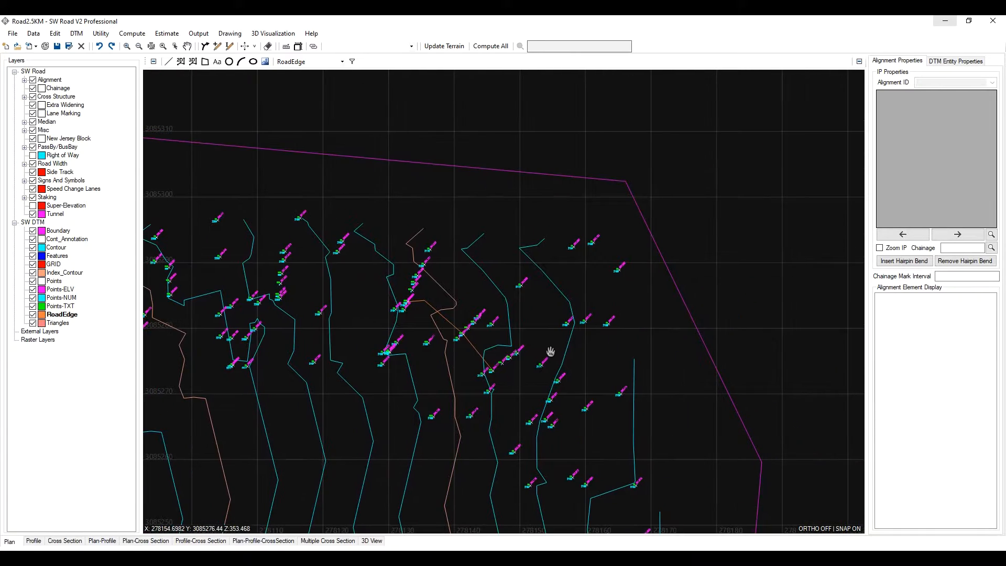
- Filter the displayed survey points to show only the EOP edge-of-pavement points
{"action": "left_click", "coordinate": [352, 62]}
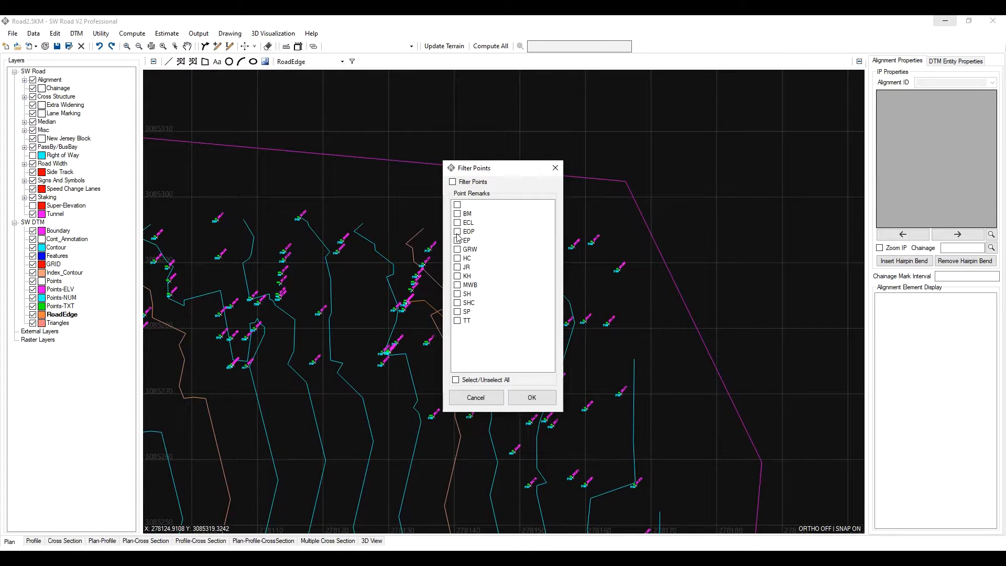
{"action": "left_click", "coordinate": [530, 397]}
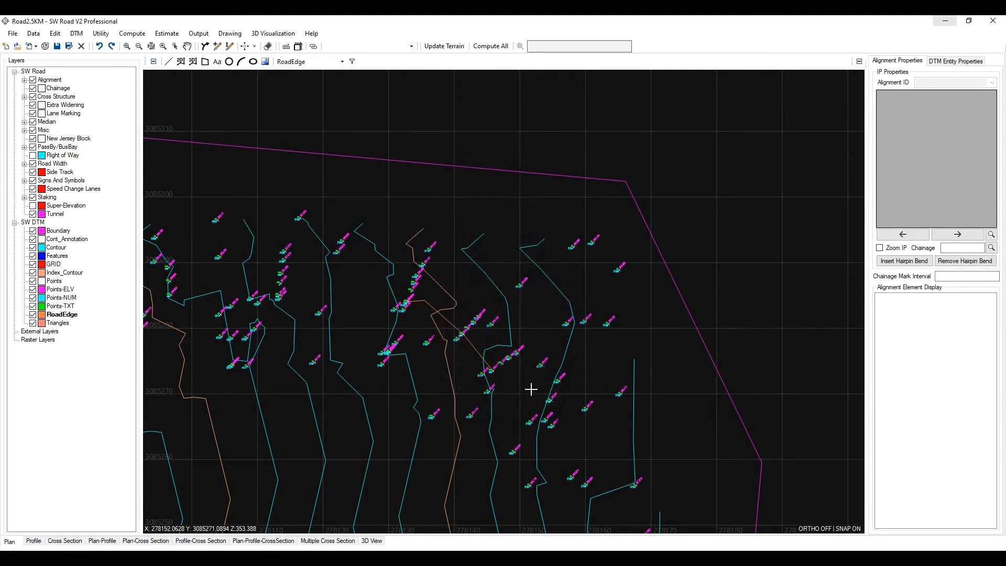
{"action": "scroll", "coordinate": [476, 232], "scroll_direction": "down", "scroll_amount": 1}
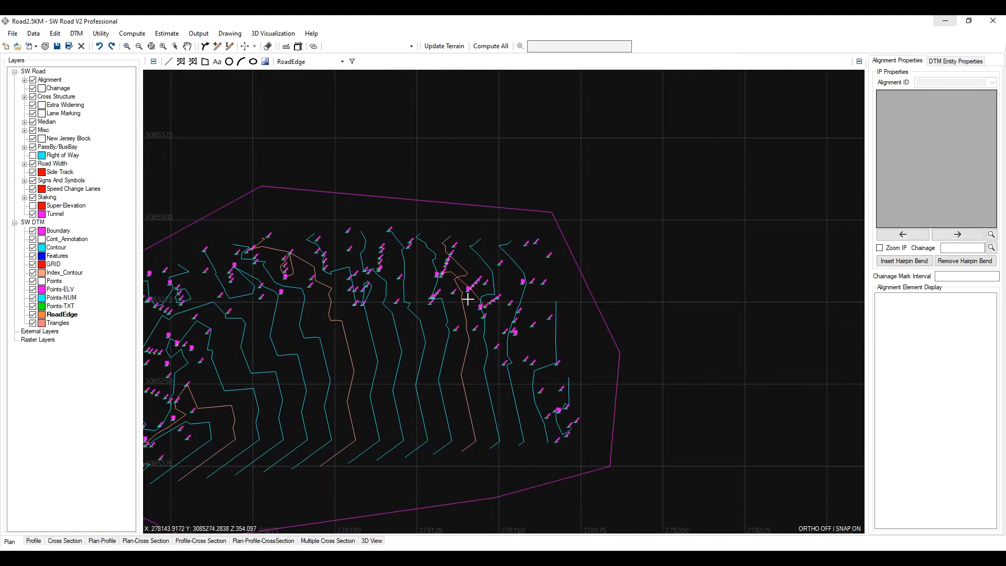
{"action": "left_click", "coordinate": [151, 46]}
{"action": "scroll", "coordinate": [684, 386], "scroll_direction": "up", "scroll_amount": 5}
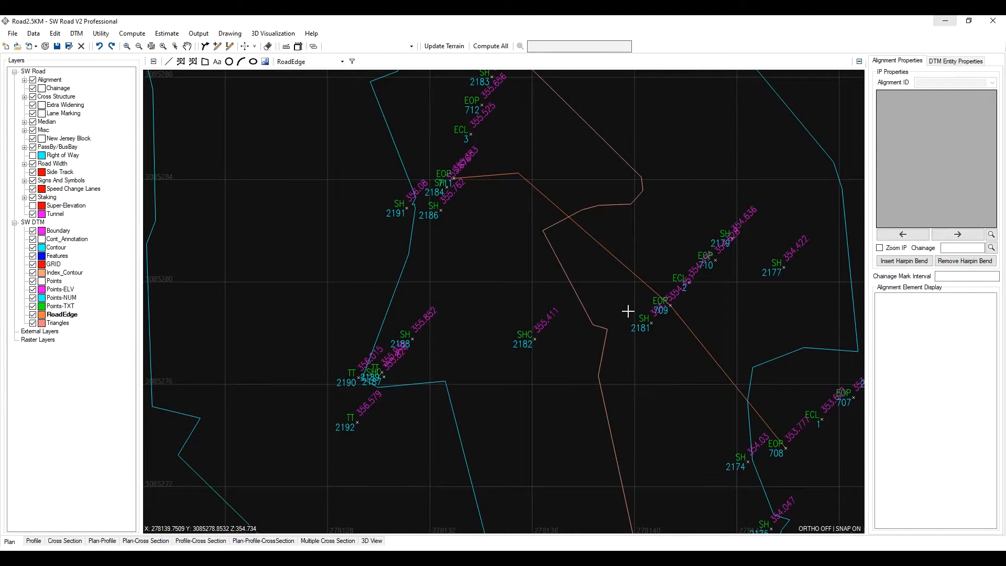
{"action": "middle_click_drag", "start_coordinate": [628, 312], "coordinate": [591, 341]}
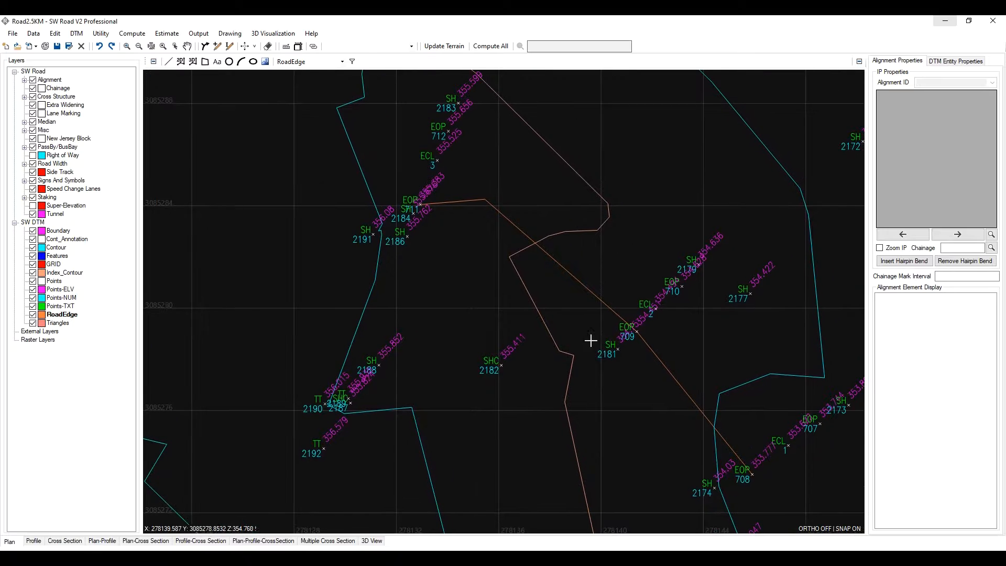
{"action": "left_click", "coordinate": [352, 62]}
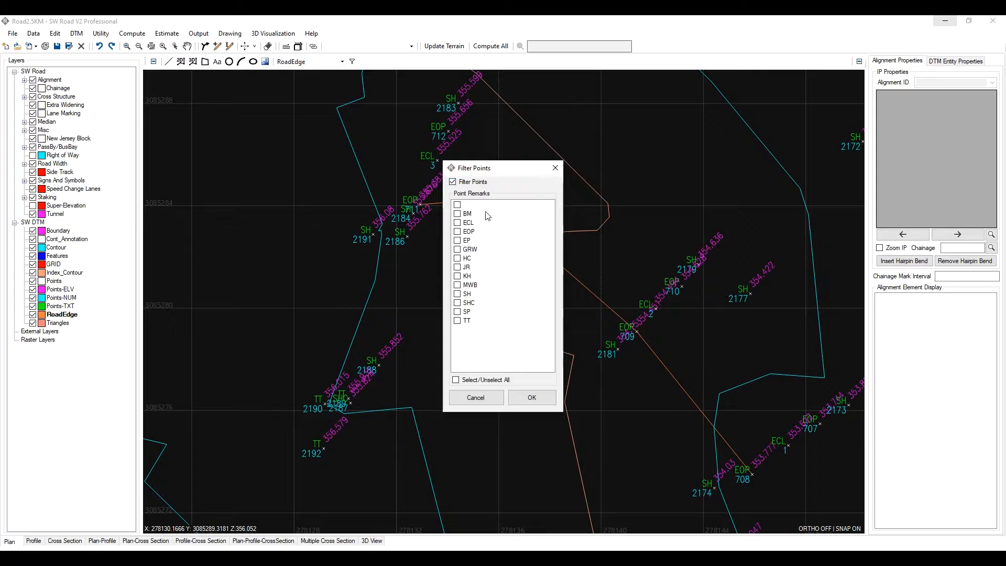
{"action": "left_click", "coordinate": [524, 401]}
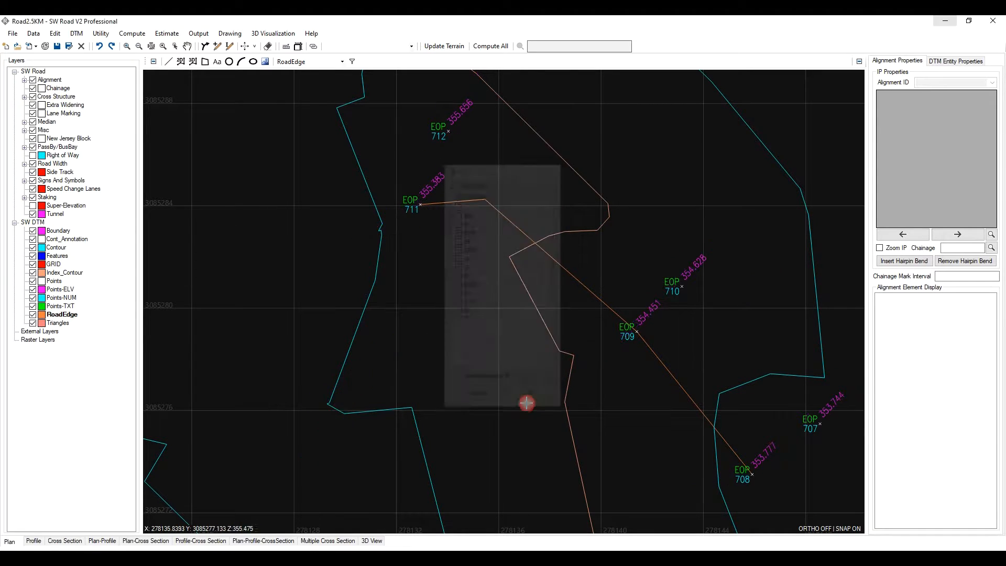
- Delete the existing road edge 3D polyline through points 711 to 708
{"action": "scroll", "coordinate": [443, 283], "scroll_direction": "down", "scroll_amount": 5}
{"action": "scroll", "coordinate": [488, 299], "scroll_direction": "up", "scroll_amount": 3}
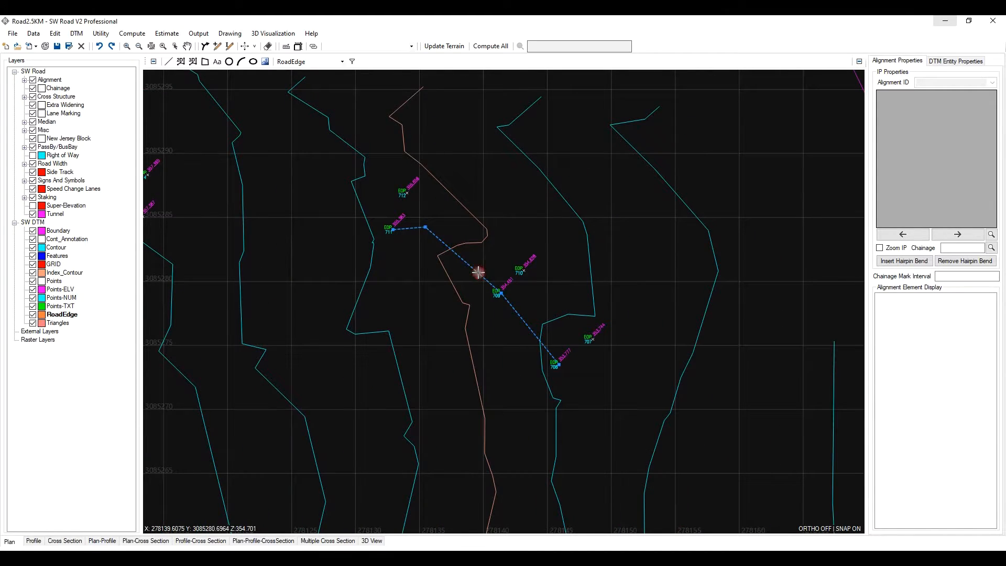
{"action": "key", "text": "Delete"}
- Hide the Index_Contour and Contour layers
{"action": "scroll", "coordinate": [493, 294], "scroll_direction": "up", "scroll_amount": 2}
{"action": "scroll", "coordinate": [511, 297], "scroll_direction": "down", "scroll_amount": 3}
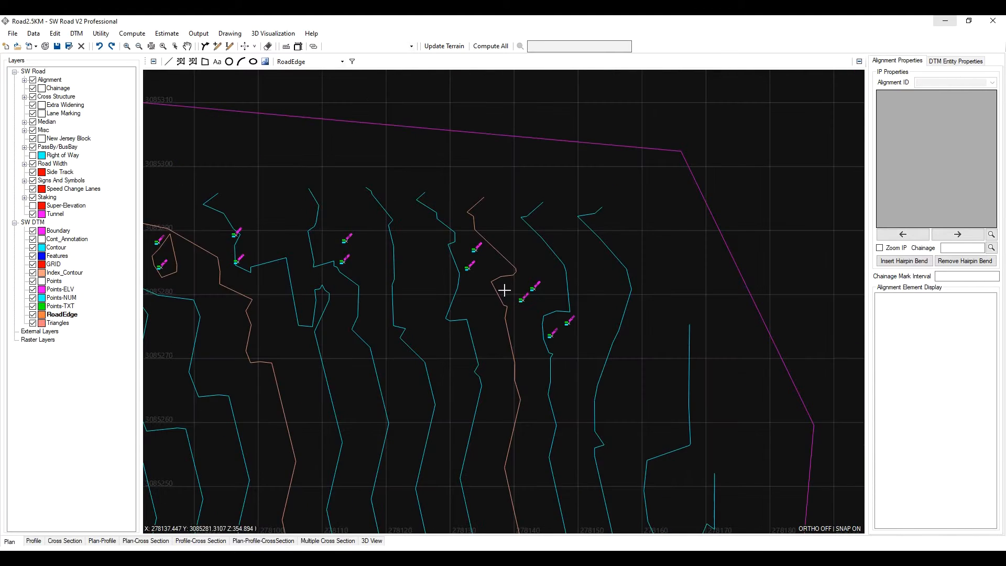
{"action": "middle_click_drag", "start_coordinate": [445, 265], "coordinate": [603, 288]}
{"action": "scroll", "coordinate": [573, 284], "scroll_direction": "down", "scroll_amount": 2}
{"action": "scroll", "coordinate": [448, 280], "scroll_direction": "up", "scroll_amount": 1}
{"action": "scroll", "coordinate": [507, 289], "scroll_direction": "up", "scroll_amount": 1}
{"action": "middle_click_drag", "start_coordinate": [506, 288], "coordinate": [356, 270]}
{"action": "scroll", "coordinate": [593, 289], "scroll_direction": "down", "scroll_amount": 2}
{"action": "scroll", "coordinate": [566, 299], "scroll_direction": "up", "scroll_amount": 2}
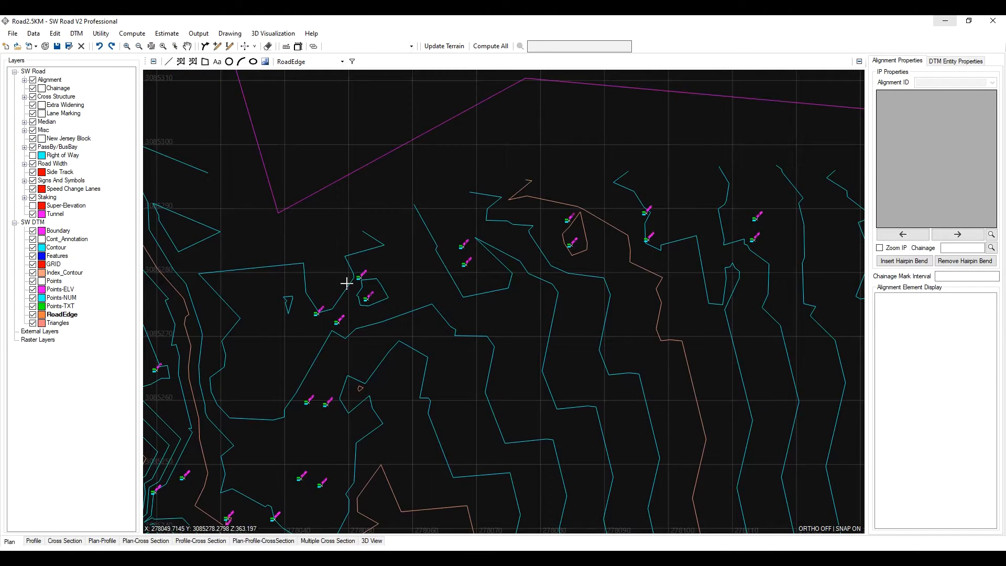
{"action": "scroll", "coordinate": [605, 335], "scroll_direction": "down", "scroll_amount": 2}
{"action": "scroll", "coordinate": [560, 309], "scroll_direction": "up", "scroll_amount": 1}
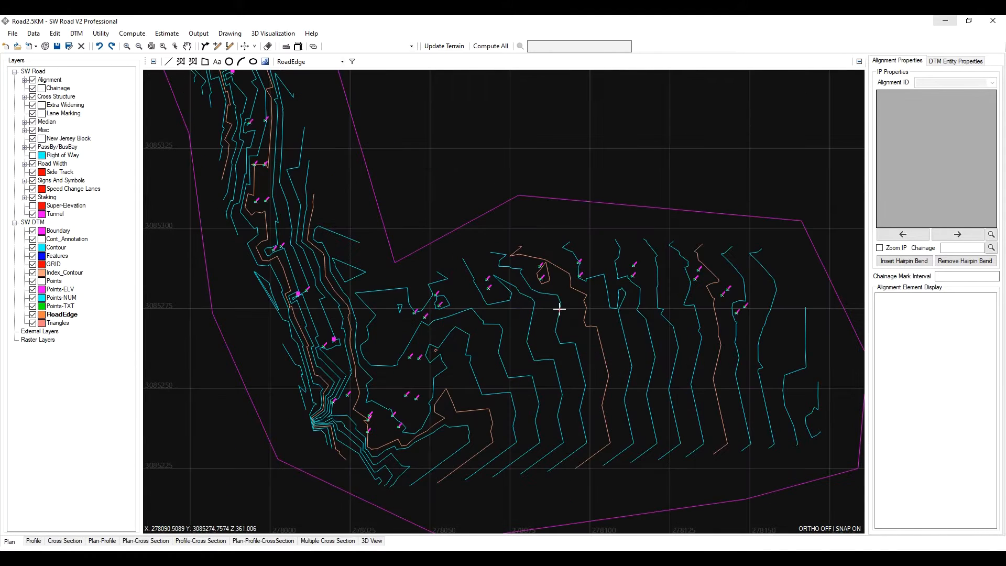
{"action": "left_click", "coordinate": [33, 274]}
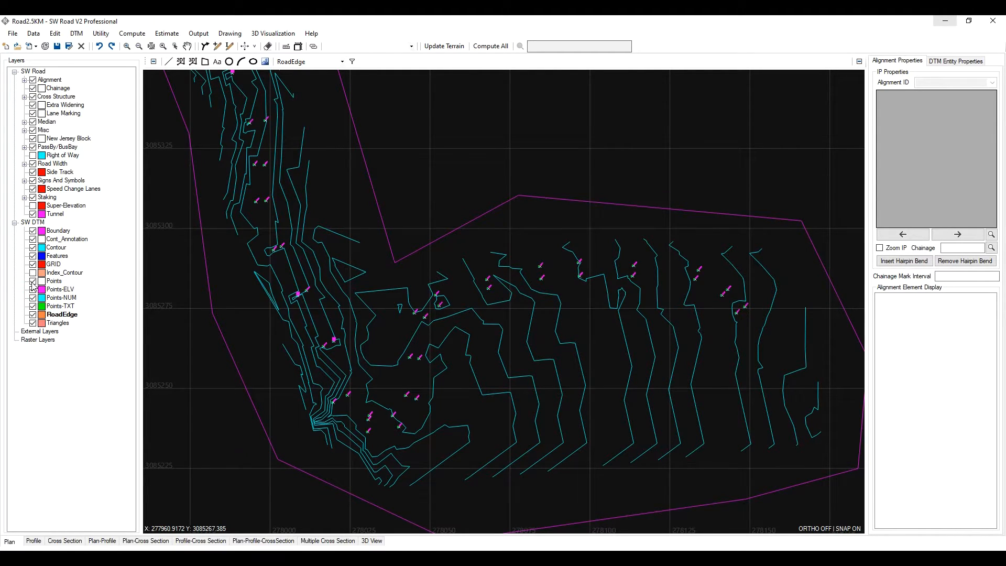
{"action": "left_click", "coordinate": [33, 247]}
- Start a 3D polyline on the RoadEdge layer through edge-of-pavement points 708, 709, 711 and 713
{"action": "scroll", "coordinate": [568, 317], "scroll_direction": "down", "scroll_amount": 8}
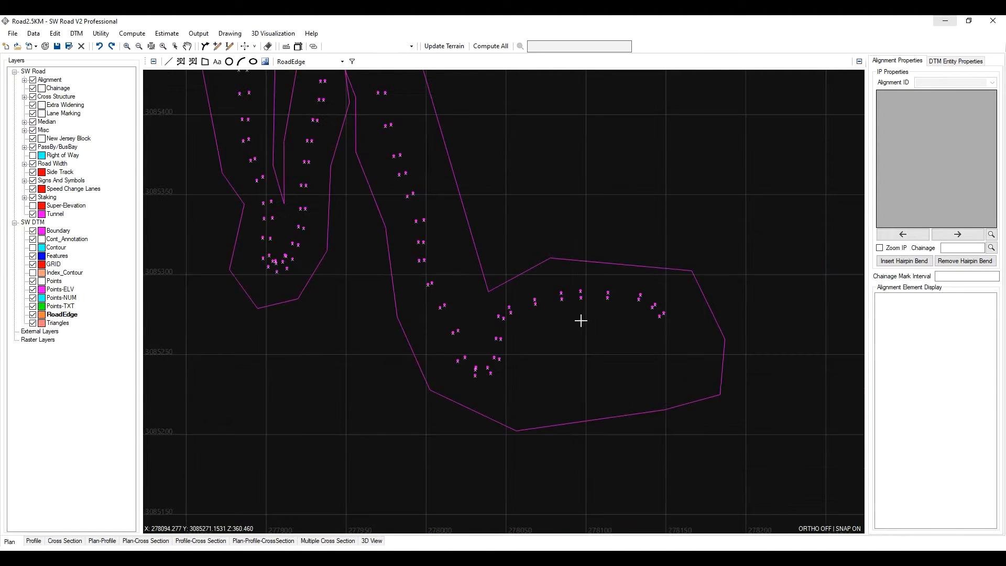
{"action": "scroll", "coordinate": [446, 341], "scroll_direction": "up", "scroll_amount": 10}
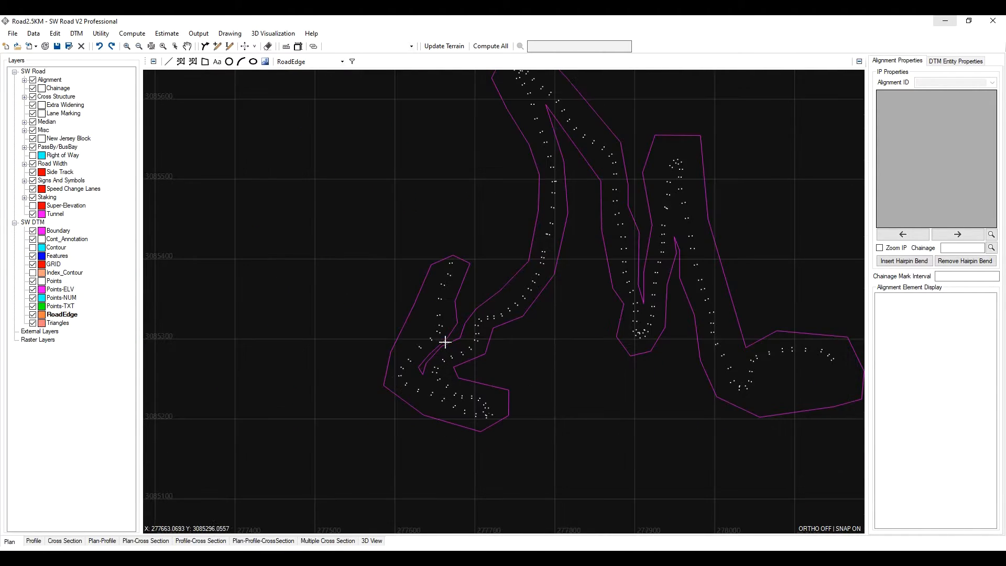
{"action": "scroll", "coordinate": [627, 314], "scroll_direction": "up", "scroll_amount": 3}
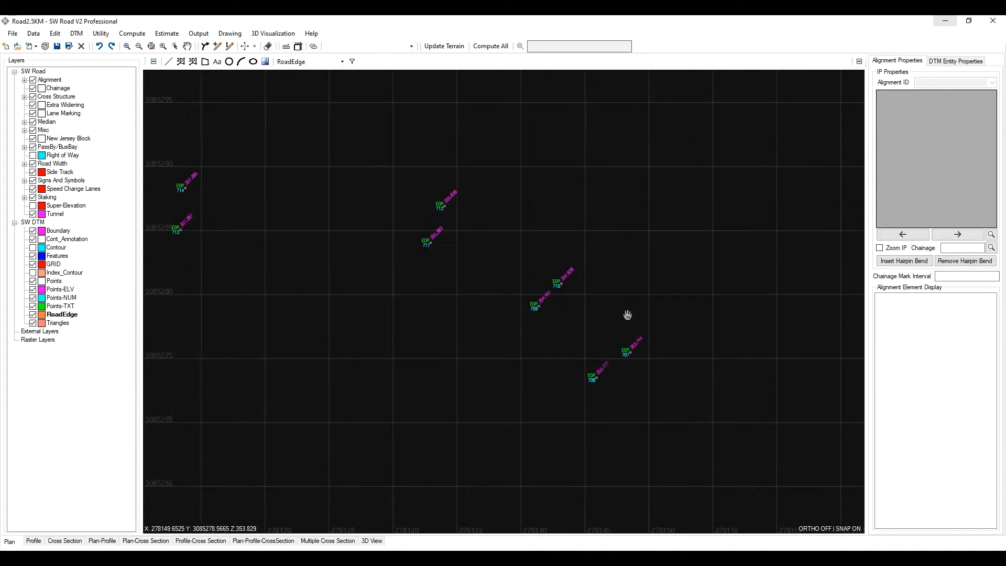
{"action": "left_click", "coordinate": [204, 62]}
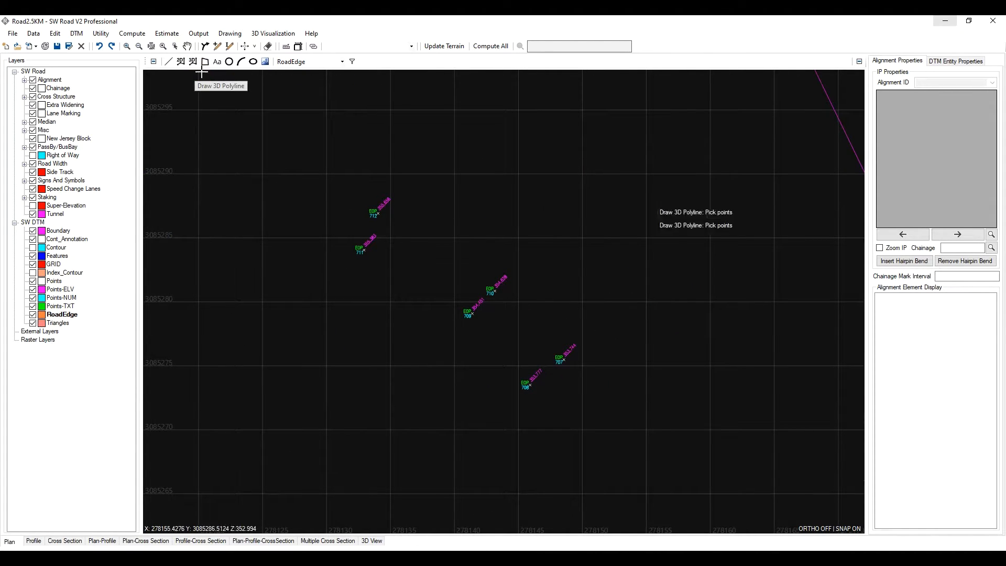
{"action": "scroll", "coordinate": [530, 385], "scroll_direction": "up", "scroll_amount": 5}
{"action": "left_click", "coordinate": [530, 386]}
{"action": "scroll", "coordinate": [530, 386], "scroll_direction": "down", "scroll_amount": 5}
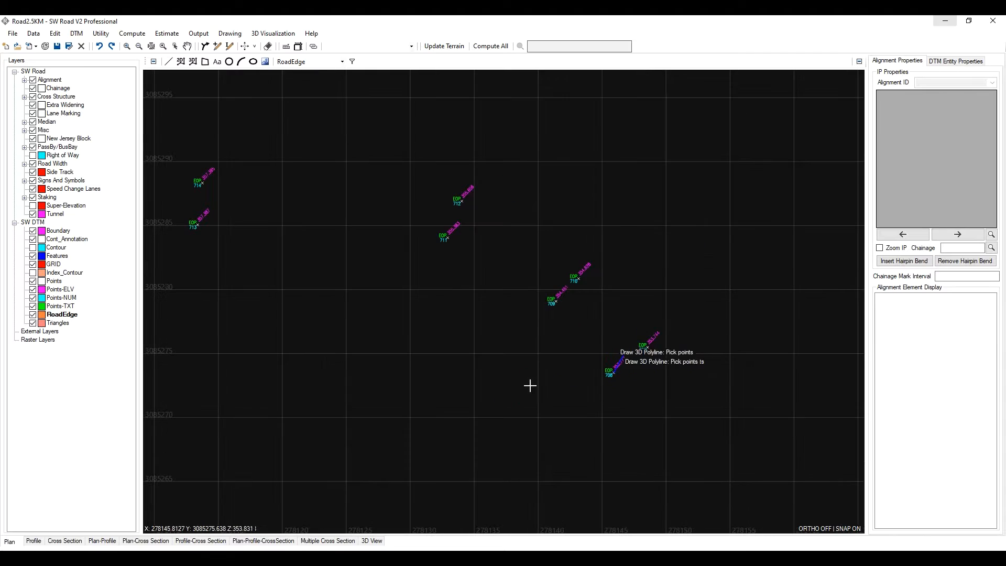
{"action": "left_click", "coordinate": [558, 302]}
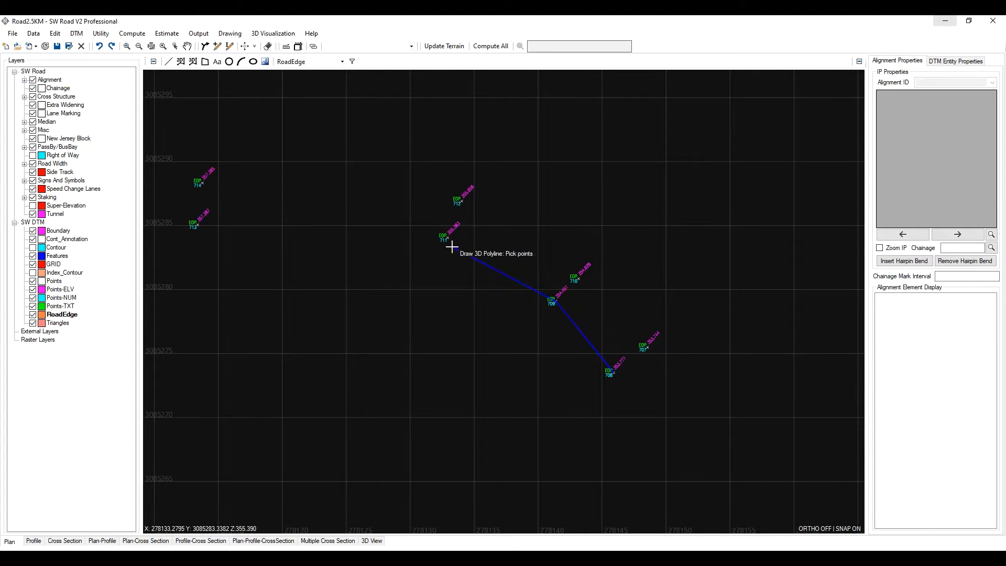
{"action": "left_click", "coordinate": [446, 237]}
{"action": "left_click", "coordinate": [200, 227]}
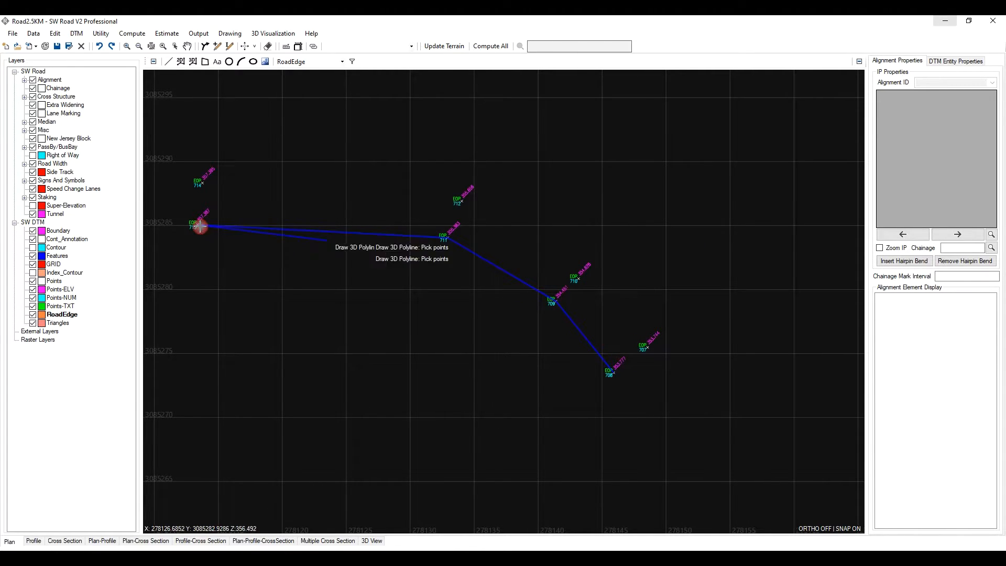
- Continue the road edge polyline through points 715, 717 and 719, undoing the last stray pick
{"action": "middle_click_drag", "start_coordinate": [335, 241], "coordinate": [703, 288]}
{"action": "scroll", "coordinate": [700, 289], "scroll_direction": "down", "scroll_amount": 3}
{"action": "scroll", "coordinate": [490, 273], "scroll_direction": "up", "scroll_amount": 3}
{"action": "left_click", "coordinate": [573, 289]}
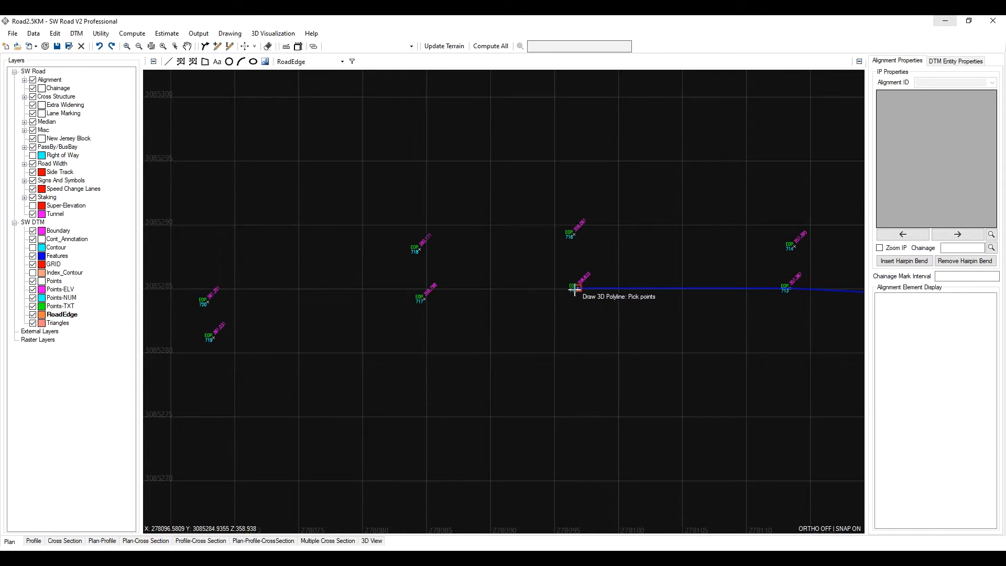
{"action": "left_click", "coordinate": [423, 299]}
{"action": "scroll", "coordinate": [213, 343], "scroll_direction": "up", "scroll_amount": 3}
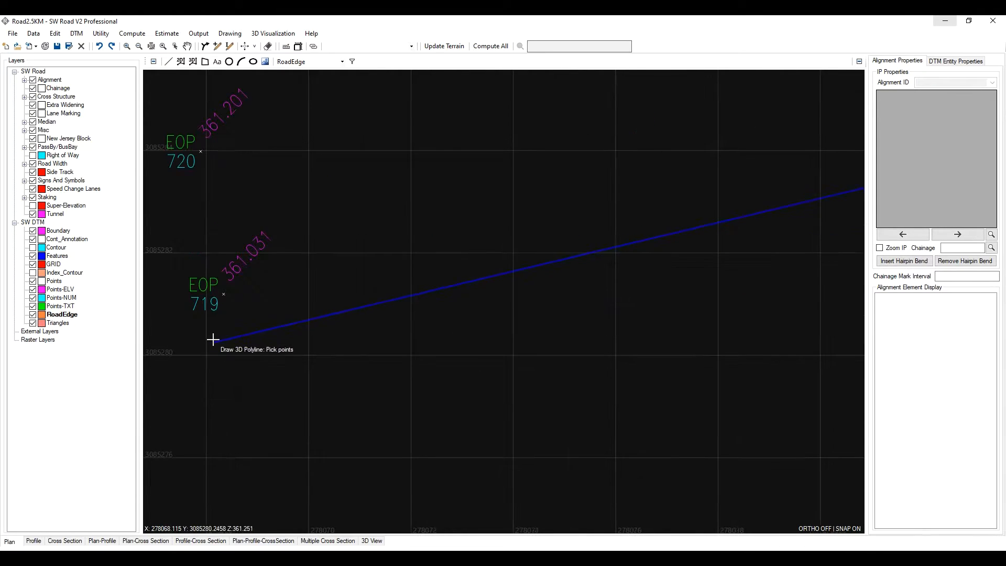
{"action": "left_click", "coordinate": [222, 294]}
{"action": "scroll", "coordinate": [231, 297], "scroll_direction": "up", "scroll_amount": 4}
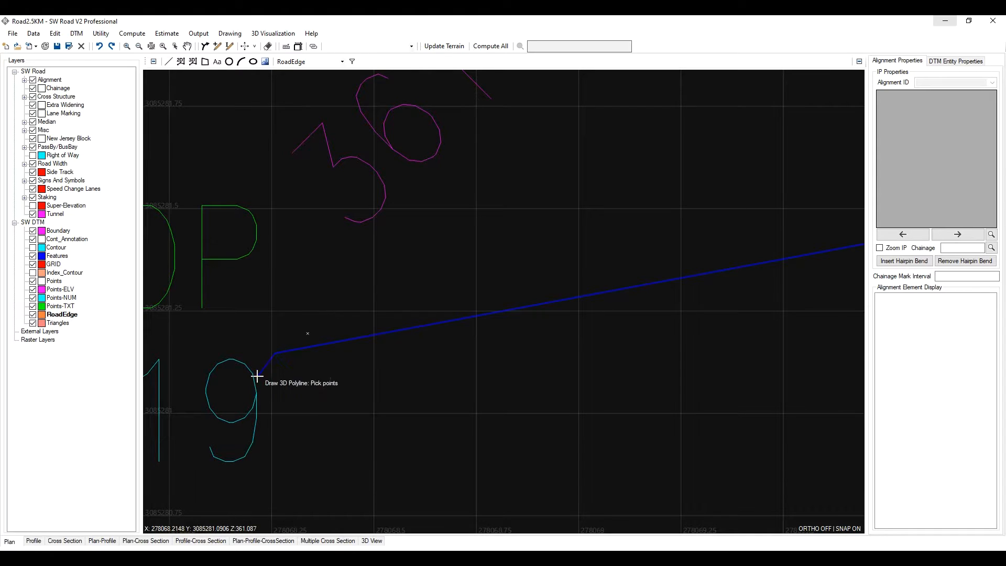
{"action": "scroll", "coordinate": [250, 367], "scroll_direction": "up", "scroll_amount": 3}
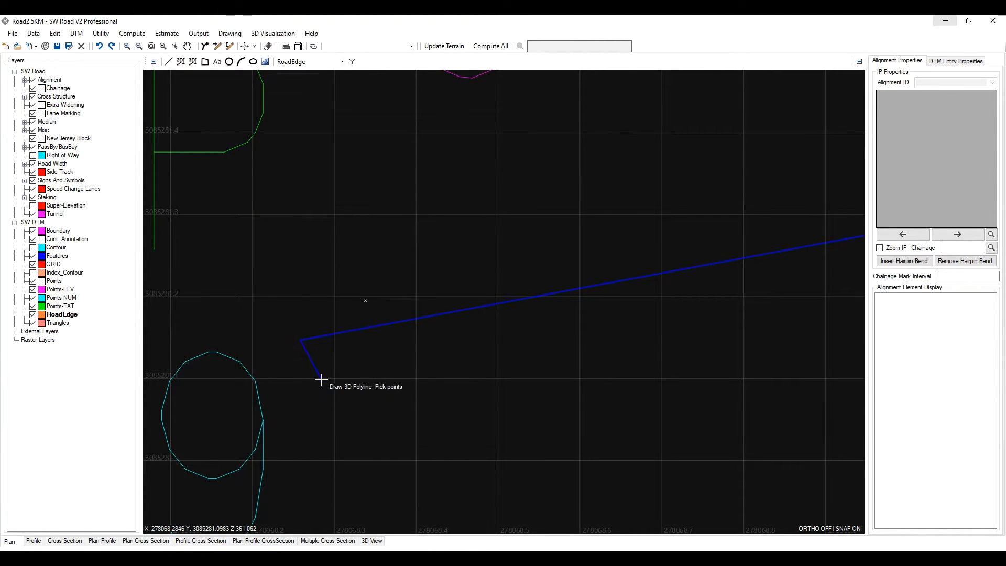
{"action": "key", "text": "ctrl+z"}
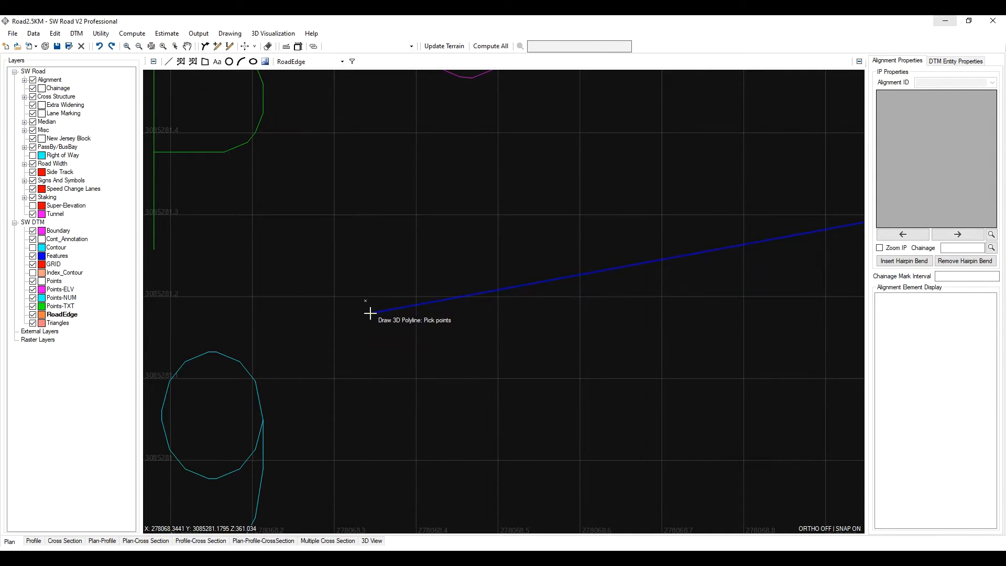
- Extend the polyline through points 721 and 723 and on along the edge-of-pavement points around the hairpin bend
{"action": "scroll", "coordinate": [364, 301], "scroll_direction": "down", "scroll_amount": 10}
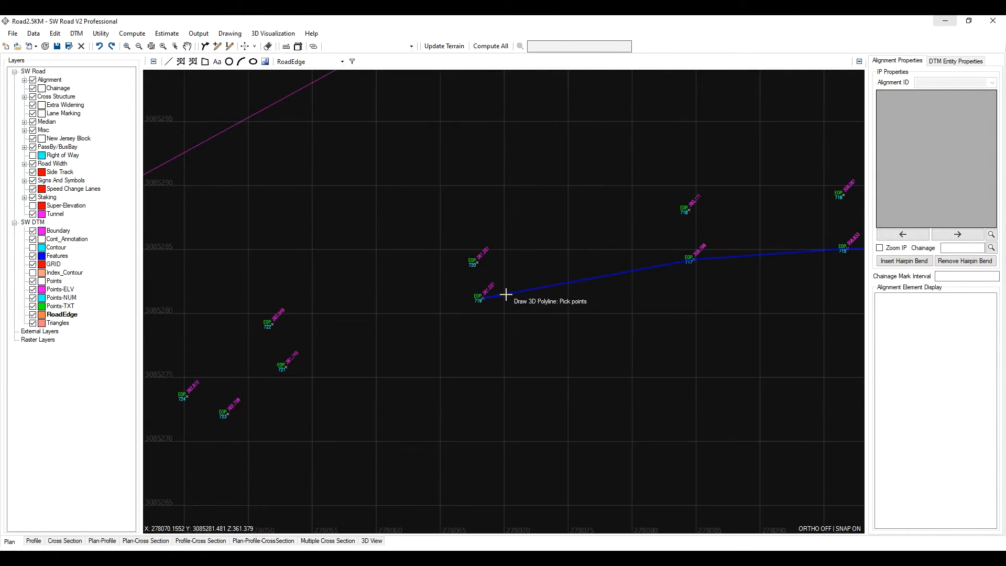
{"action": "scroll", "coordinate": [506, 295], "scroll_direction": "down", "scroll_amount": 3}
{"action": "scroll", "coordinate": [573, 325], "scroll_direction": "up", "scroll_amount": 3}
{"action": "left_click", "coordinate": [598, 269]}
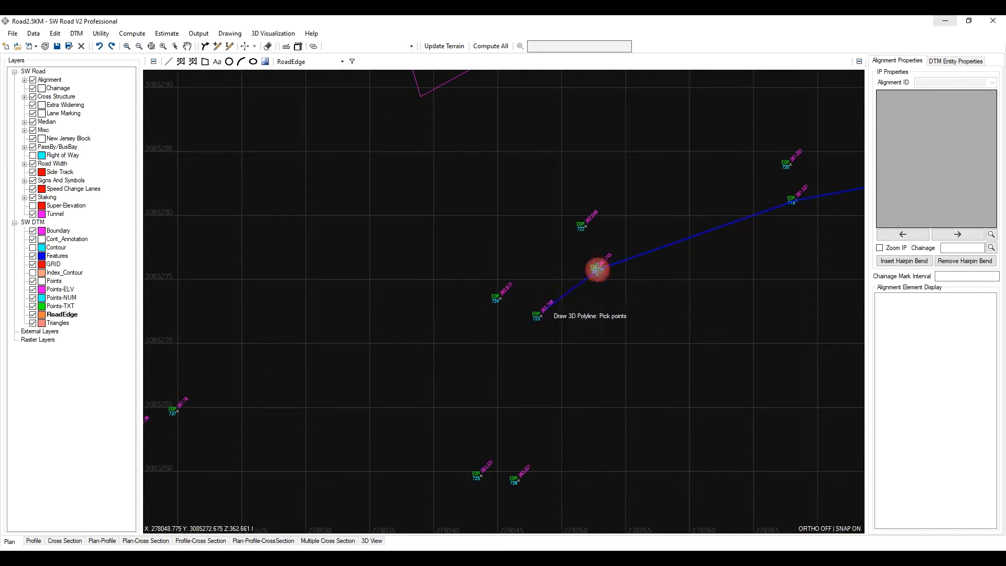
{"action": "left_click", "coordinate": [540, 316]}
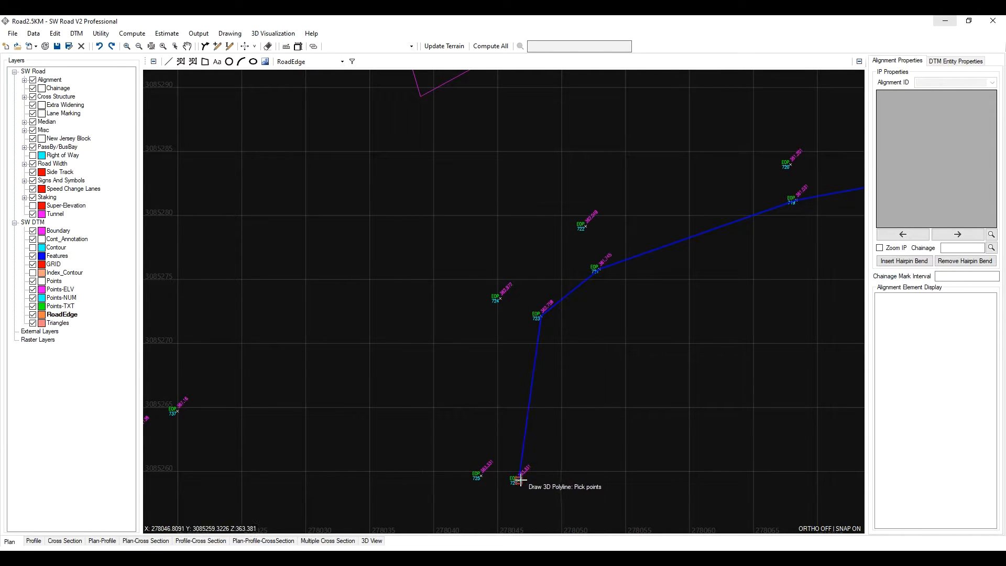
{"action": "scroll", "coordinate": [521, 480], "scroll_direction": "down", "scroll_amount": 3}
{"action": "scroll", "coordinate": [550, 377], "scroll_direction": "up", "scroll_amount": 3}
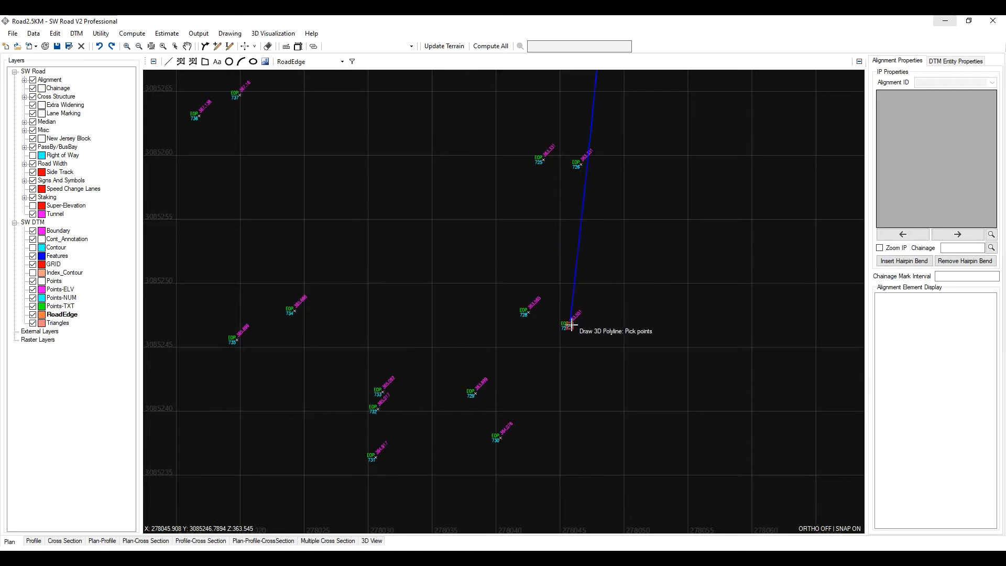
{"action": "left_click", "coordinate": [570, 323]}
{"action": "left_click", "coordinate": [498, 437]}
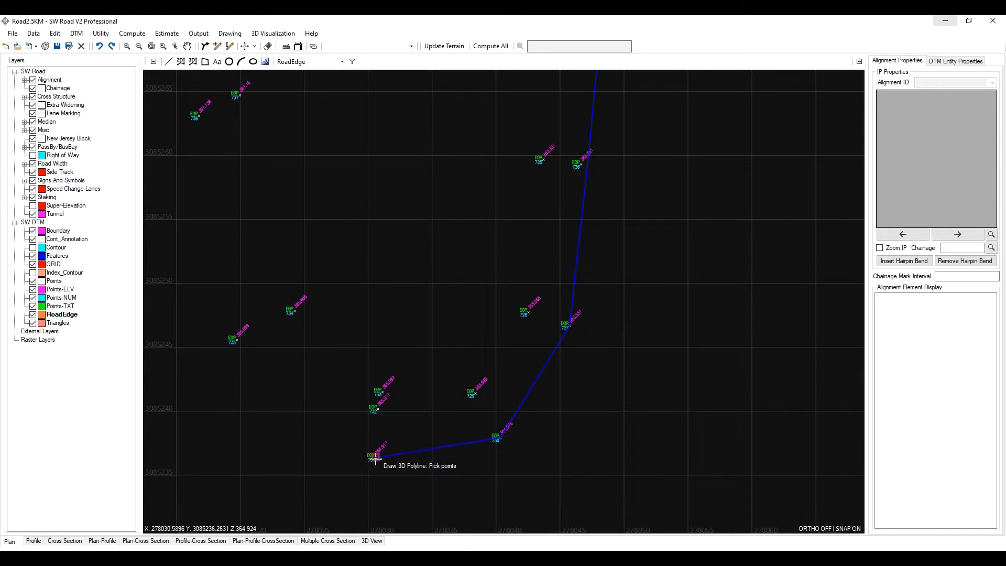
{"action": "left_click", "coordinate": [375, 457]}
{"action": "left_click", "coordinate": [236, 341]}
- Continue the polyline up the road edge through point 736 to point 741 and finish it
{"action": "scroll", "coordinate": [294, 304], "scroll_direction": "down", "scroll_amount": 3}
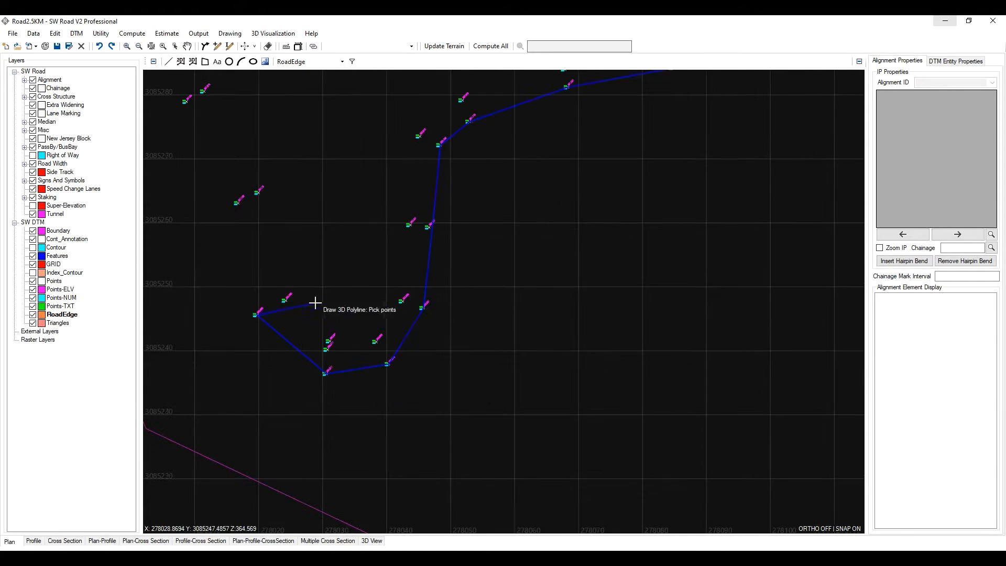
{"action": "middle_click_drag", "start_coordinate": [276, 280], "coordinate": [549, 344]}
{"action": "scroll", "coordinate": [497, 269], "scroll_direction": "up", "scroll_amount": 3}
{"action": "left_click", "coordinate": [556, 261]}
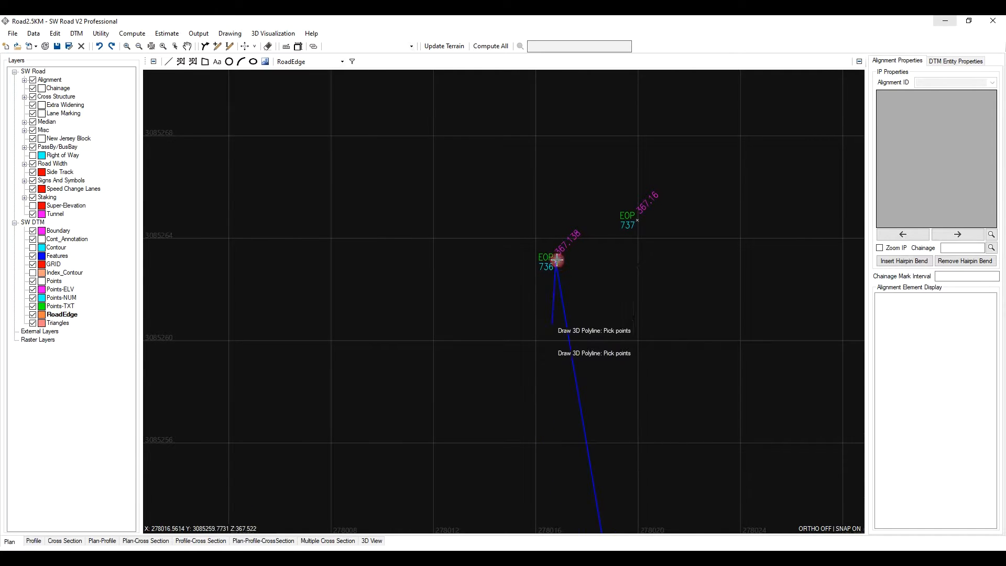
{"action": "scroll", "coordinate": [556, 260], "scroll_direction": "down", "scroll_amount": 3}
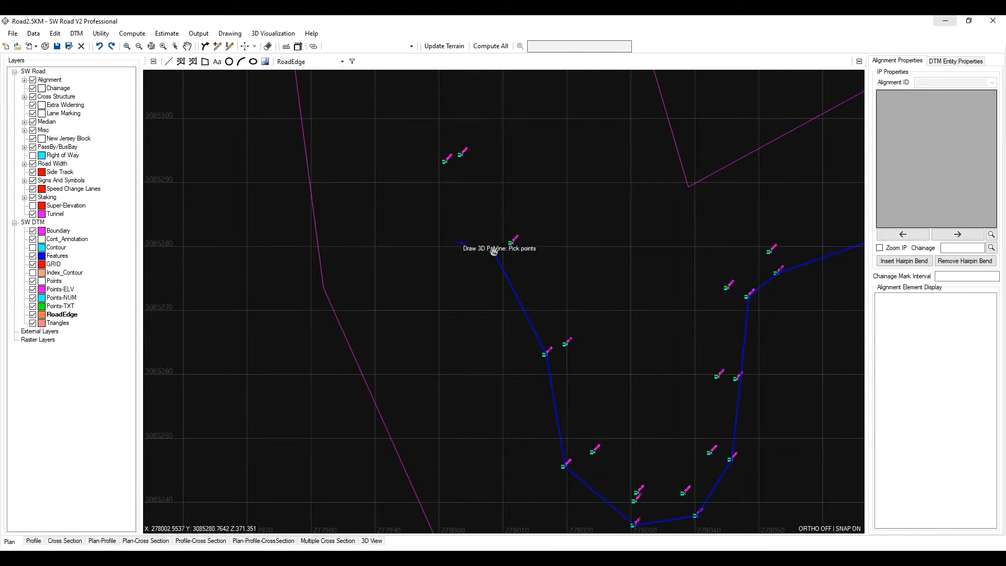
{"action": "middle_click_drag", "start_coordinate": [494, 251], "coordinate": [518, 436]}
{"action": "left_click", "coordinate": [470, 351]}
{"action": "scroll", "coordinate": [456, 350], "scroll_direction": "up", "scroll_amount": 3}
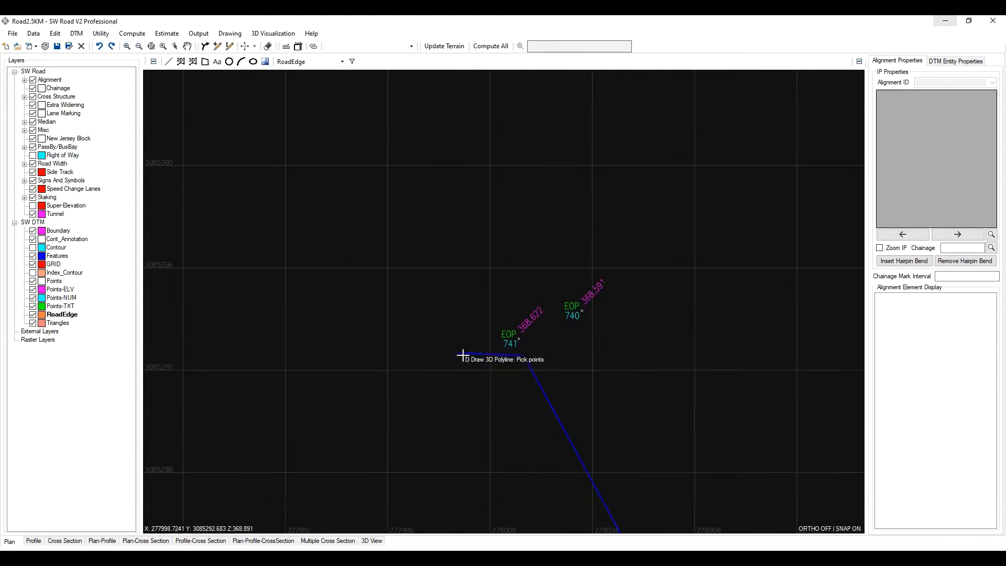
{"action": "left_click", "coordinate": [520, 342]}
{"action": "scroll", "coordinate": [520, 341], "scroll_direction": "down", "scroll_amount": 4}
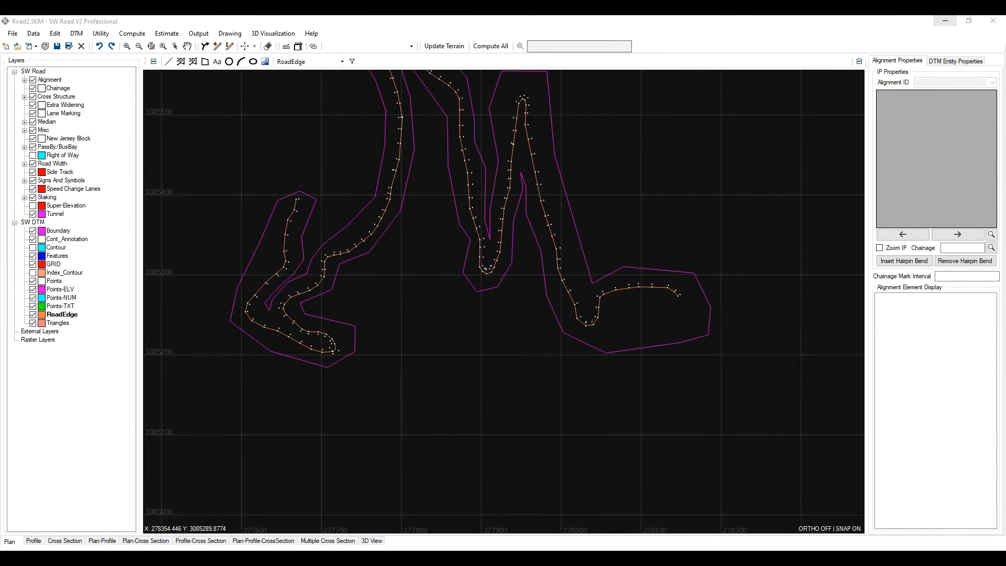
- Inspect the completed road edge polyline along the whole surveyed corridor
{"action": "scroll", "coordinate": [644, 287], "scroll_direction": "up", "scroll_amount": 2}
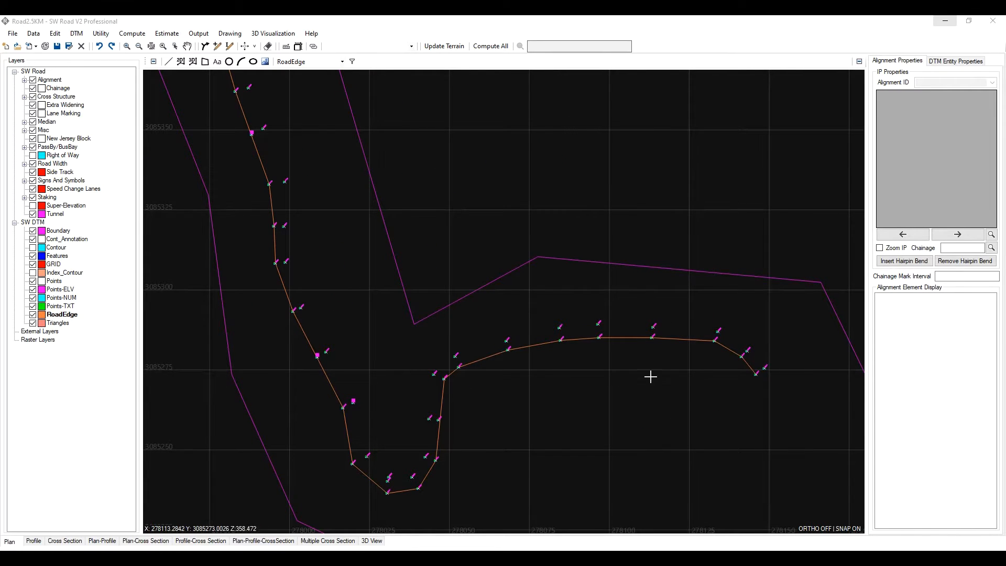
{"action": "scroll", "coordinate": [642, 335], "scroll_direction": "up", "scroll_amount": 2}
{"action": "scroll", "coordinate": [506, 343], "scroll_direction": "down", "scroll_amount": 1}
{"action": "mouse_move", "coordinate": [613, 350]}
{"action": "middle_mouse_down"}
{"action": "mouse_move", "coordinate": [523, 348]}
{"action": "mouse_move", "coordinate": [617, 347]}
{"action": "middle_mouse_up"}
{"action": "scroll", "coordinate": [583, 339], "scroll_direction": "up", "scroll_amount": 1}
{"action": "scroll", "coordinate": [583, 339], "scroll_direction": "down", "scroll_amount": 2}
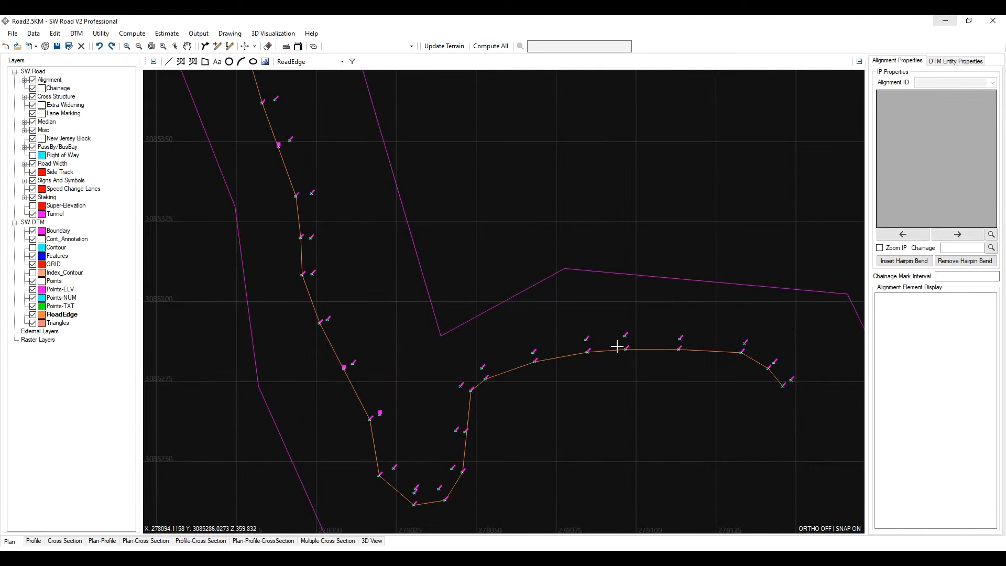
{"action": "scroll", "coordinate": [590, 351], "scroll_direction": "down", "scroll_amount": 1}
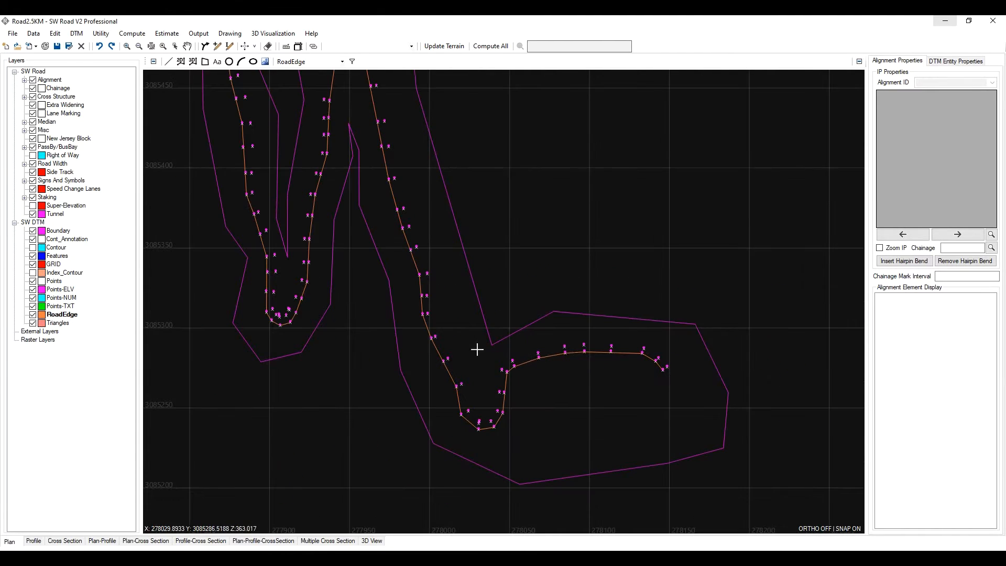
- Start another 3D polyline near edge-of-pavement points 707 to 712
{"action": "scroll", "coordinate": [674, 360], "scroll_direction": "up", "scroll_amount": 4}
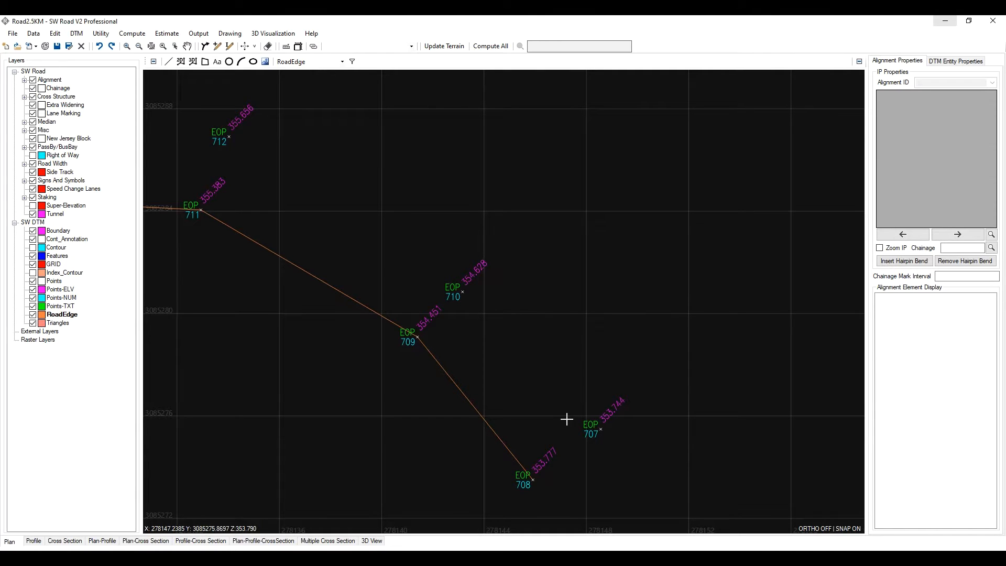
{"action": "left_click", "coordinate": [193, 62]}
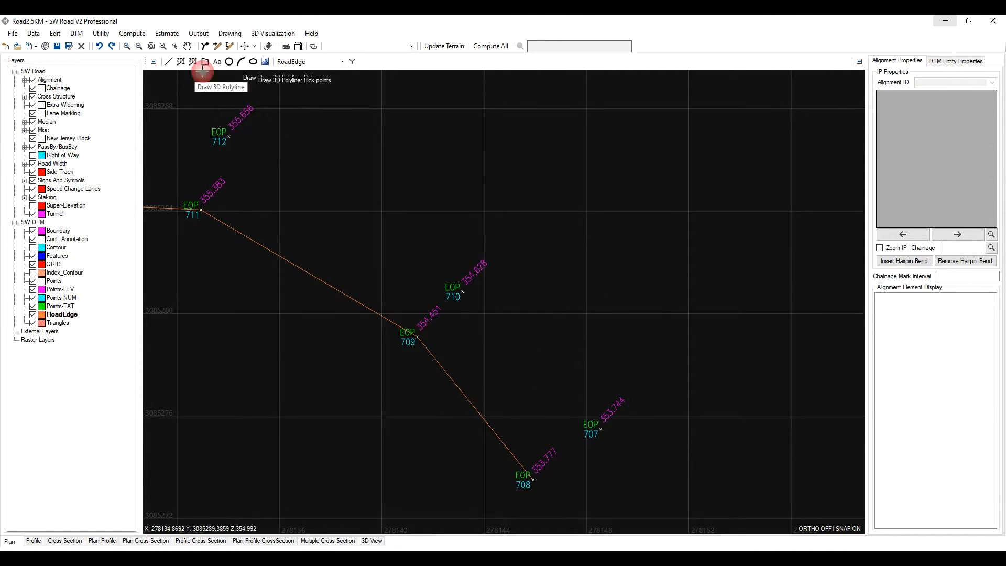
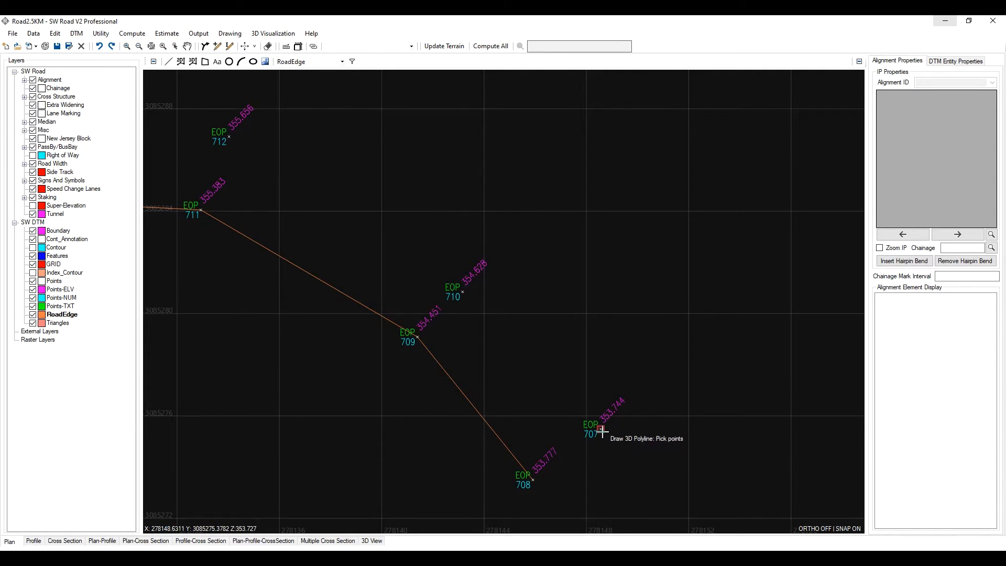
- Draw the second road edge polyline from point 707 through point 710 and west along the upper edge-of-pavement points
{"action": "left_click", "coordinate": [601, 431]}
{"action": "left_click", "coordinate": [462, 292]}
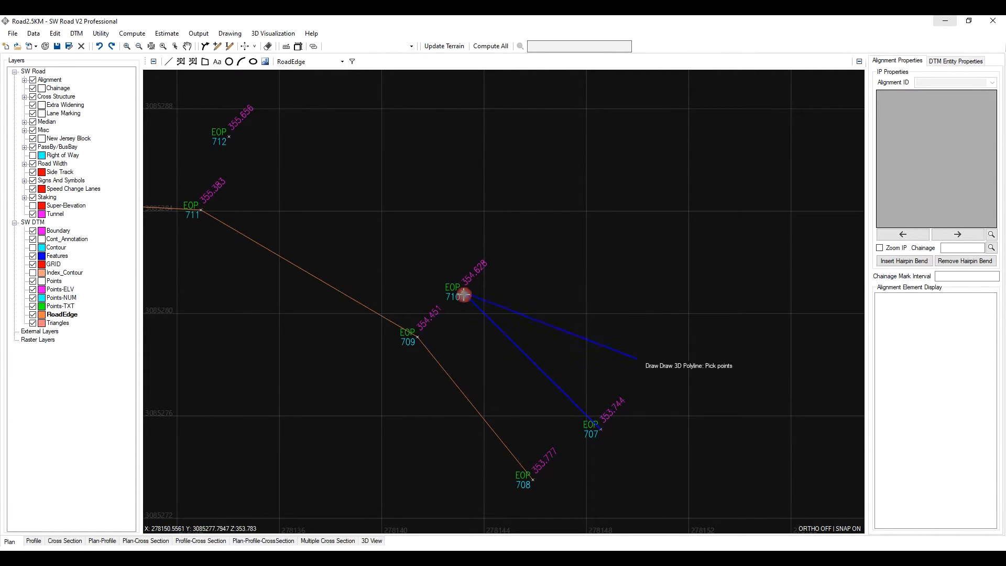
{"action": "scroll", "coordinate": [666, 357], "scroll_direction": "down", "scroll_amount": 5}
{"action": "scroll", "coordinate": [624, 359], "scroll_direction": "up", "scroll_amount": 3}
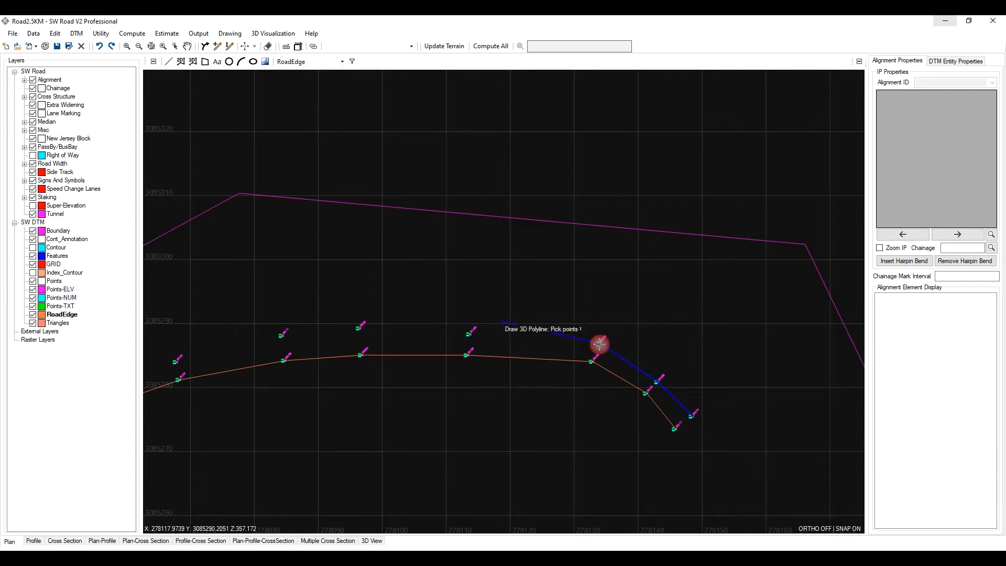
{"action": "left_click", "coordinate": [598, 343]}
{"action": "left_click", "coordinate": [470, 334]}
{"action": "left_click", "coordinate": [360, 328]}
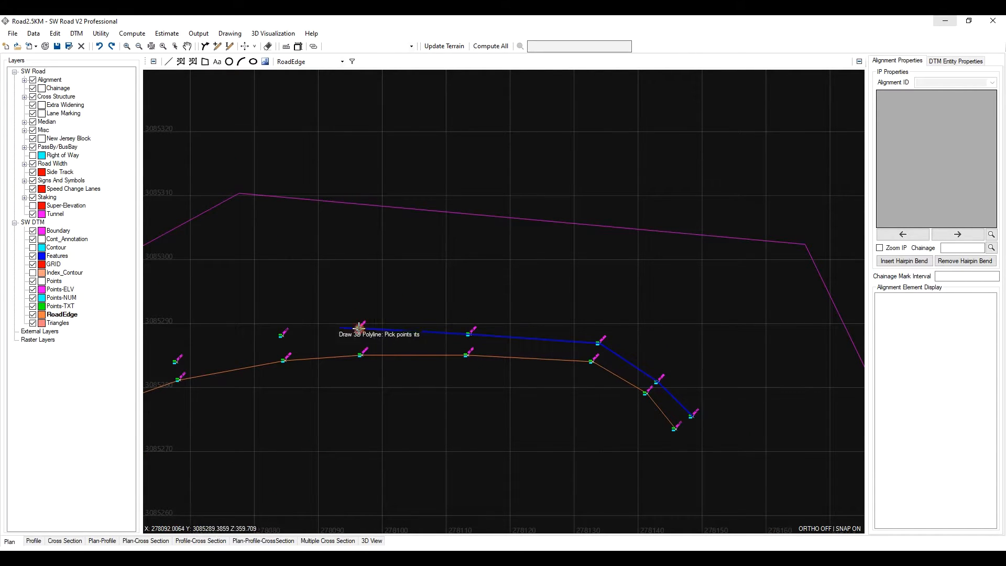
{"action": "left_click", "coordinate": [284, 337]}
{"action": "middle_click_drag", "start_coordinate": [241, 349], "coordinate": [516, 249]}
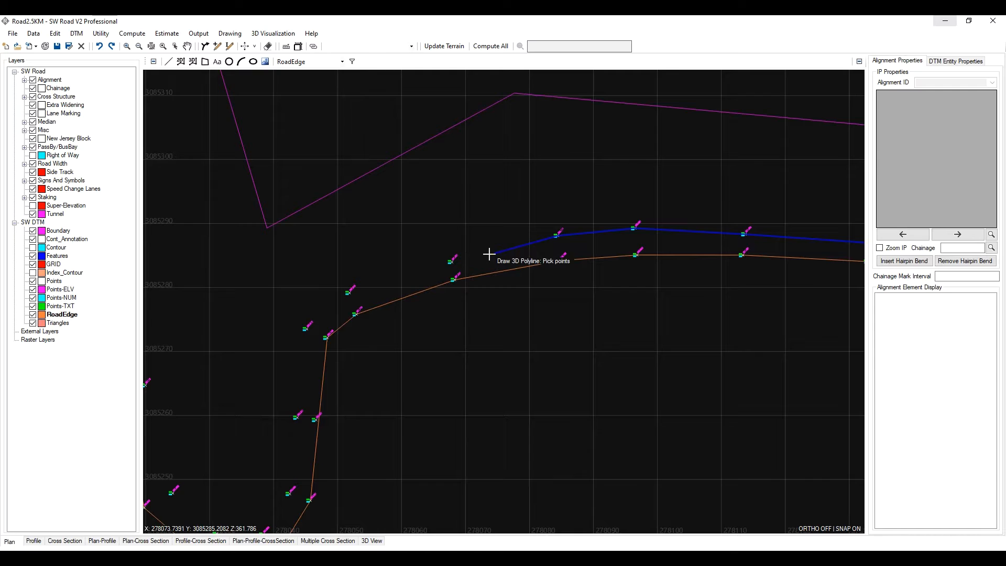
- Continue the polyline along the inner edge points of the bend and around the lower curve of the hairpin
{"action": "left_click", "coordinate": [453, 263]}
{"action": "left_click", "coordinate": [350, 293]}
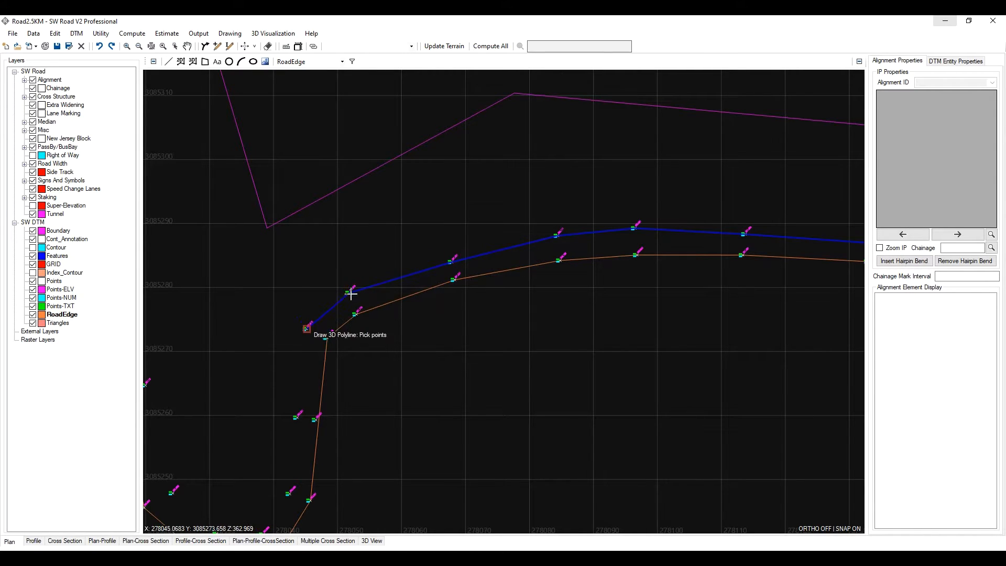
{"action": "left_click", "coordinate": [307, 329]}
{"action": "left_click", "coordinate": [296, 417]}
{"action": "scroll", "coordinate": [486, 382], "scroll_direction": "down", "scroll_amount": 5}
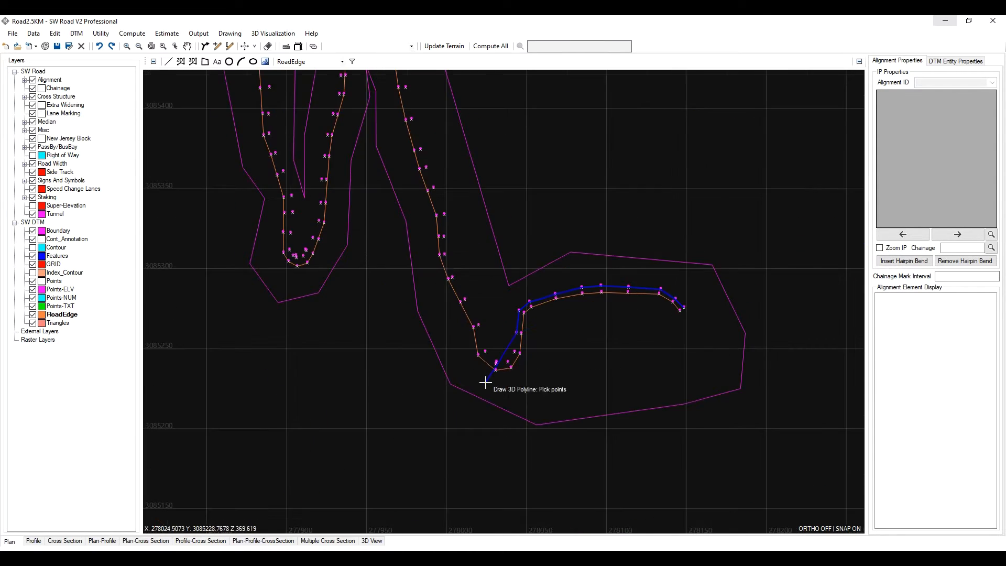
{"action": "scroll", "coordinate": [602, 237], "scroll_direction": "up", "scroll_amount": 5}
{"action": "left_click", "coordinate": [601, 261]}
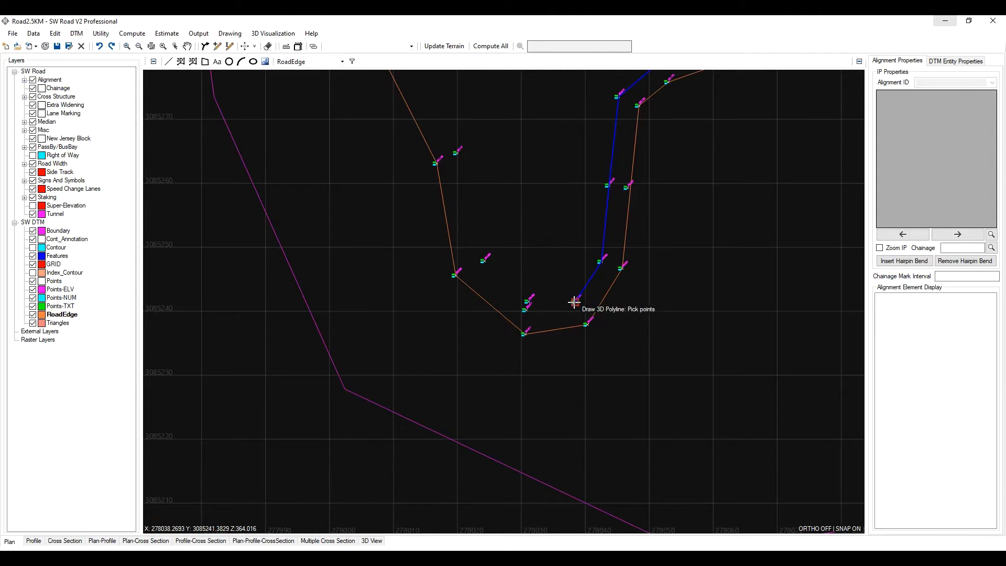
{"action": "left_click", "coordinate": [574, 303]}
{"action": "left_click", "coordinate": [524, 310]}
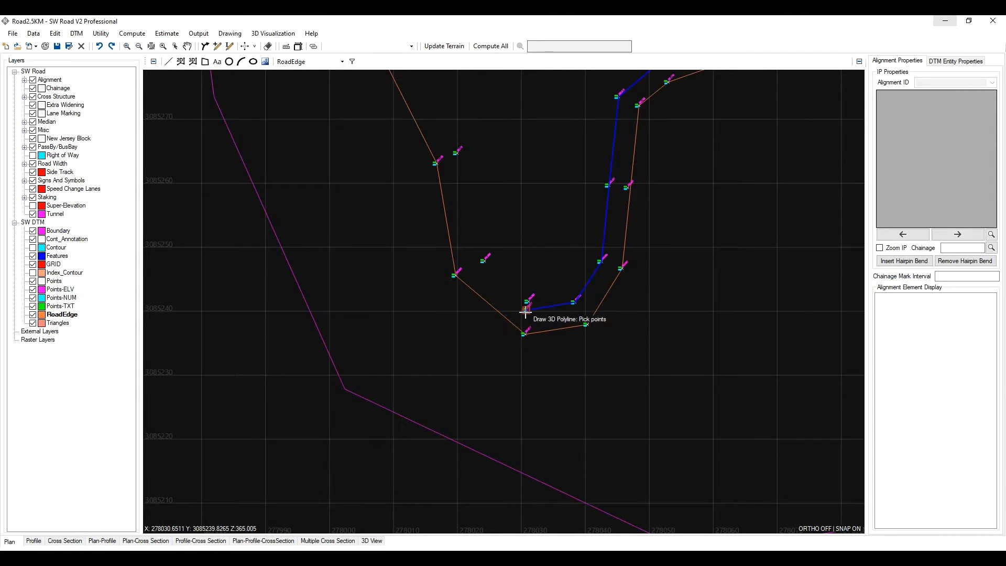
- Continue the polyline up the road edge along the next edge-of-pavement points
{"action": "left_click", "coordinate": [483, 260]}
{"action": "left_click", "coordinate": [456, 155]}
{"action": "middle_click_drag", "start_coordinate": [429, 137], "coordinate": [513, 392]}
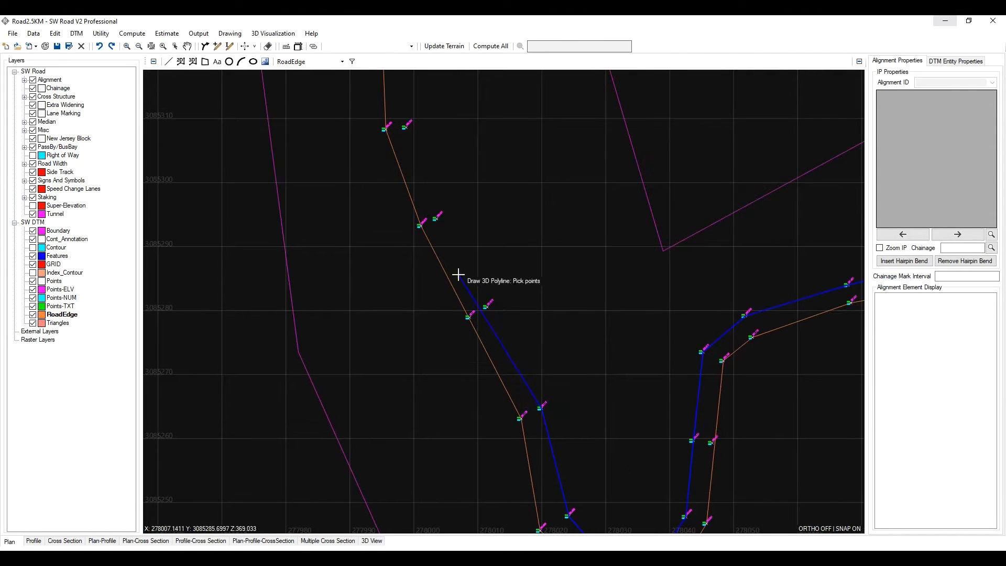
{"action": "left_click", "coordinate": [487, 306]}
{"action": "left_click", "coordinate": [436, 218]}
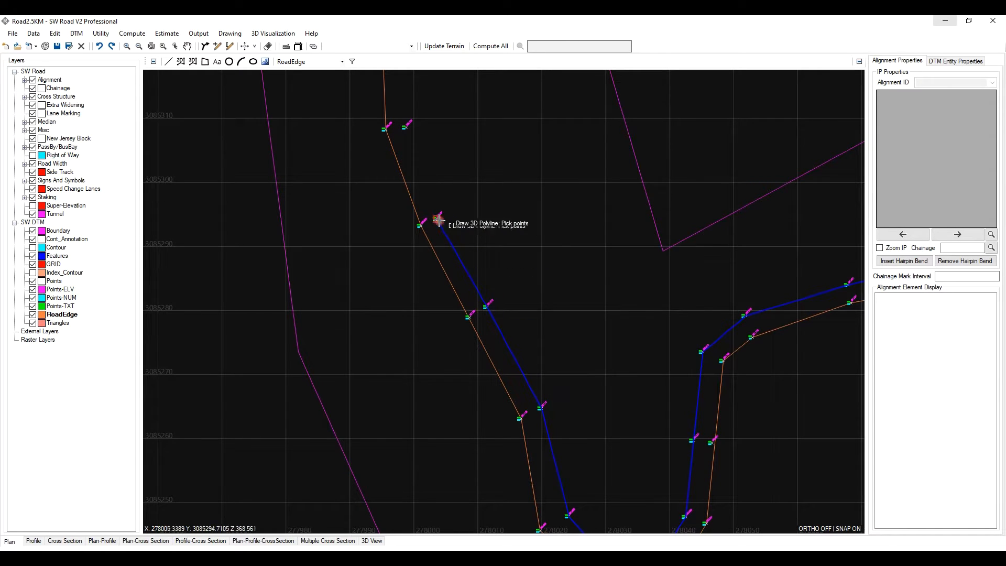
{"action": "left_click", "coordinate": [404, 128]}
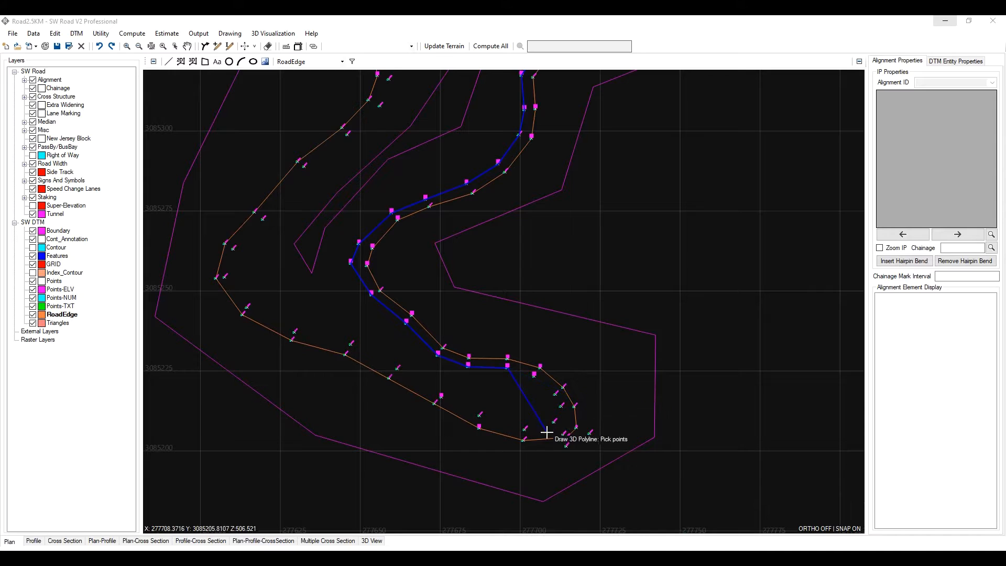
- Continue the polyline around the next bend and westward along the lower edge-of-pavement points
{"action": "scroll", "coordinate": [525, 379], "scroll_direction": "up", "scroll_amount": 2}
{"action": "left_click", "coordinate": [534, 375]}
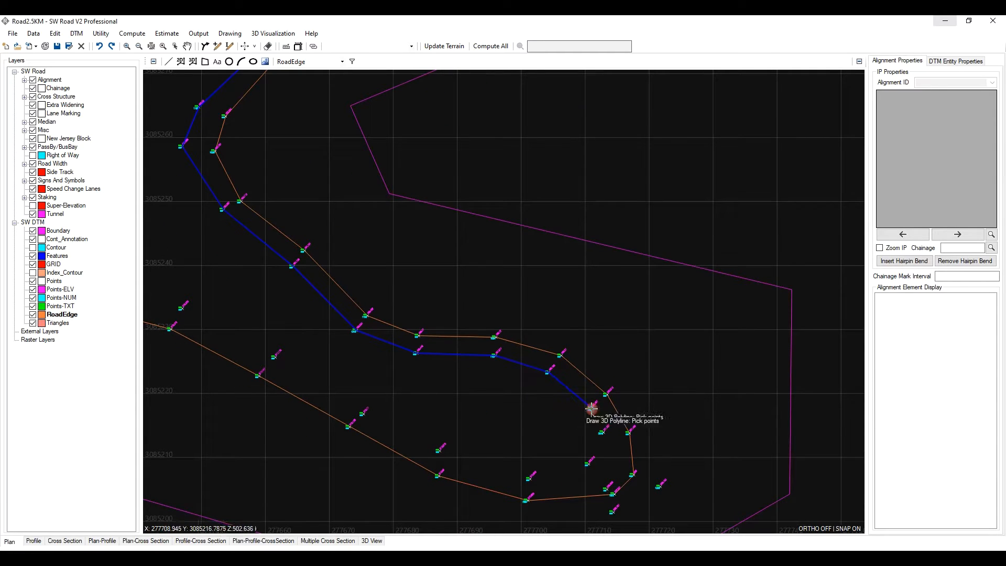
{"action": "left_click", "coordinate": [591, 408]}
{"action": "left_click", "coordinate": [602, 433]}
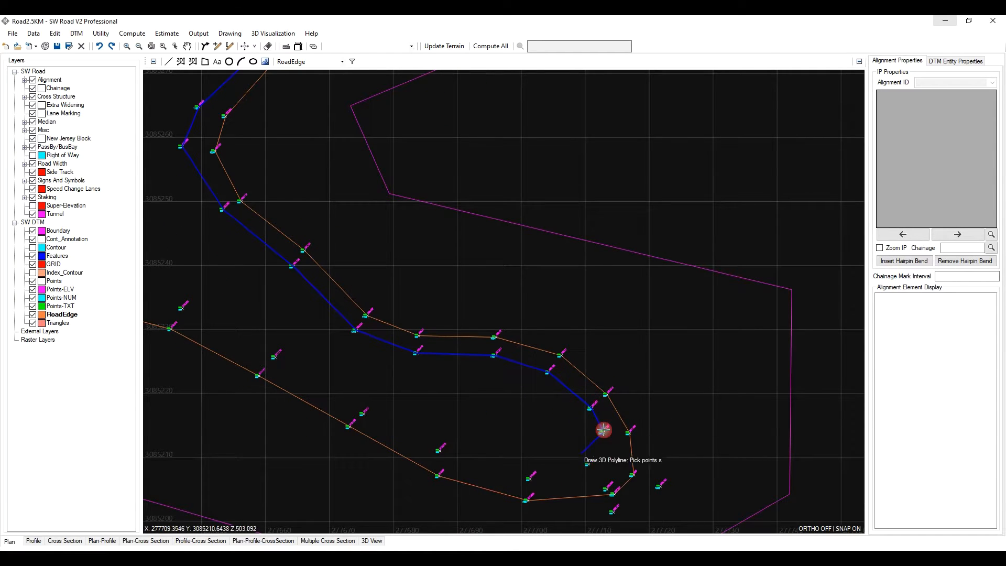
{"action": "left_click", "coordinate": [592, 464]}
{"action": "left_click", "coordinate": [528, 477]}
{"action": "left_click", "coordinate": [439, 450]}
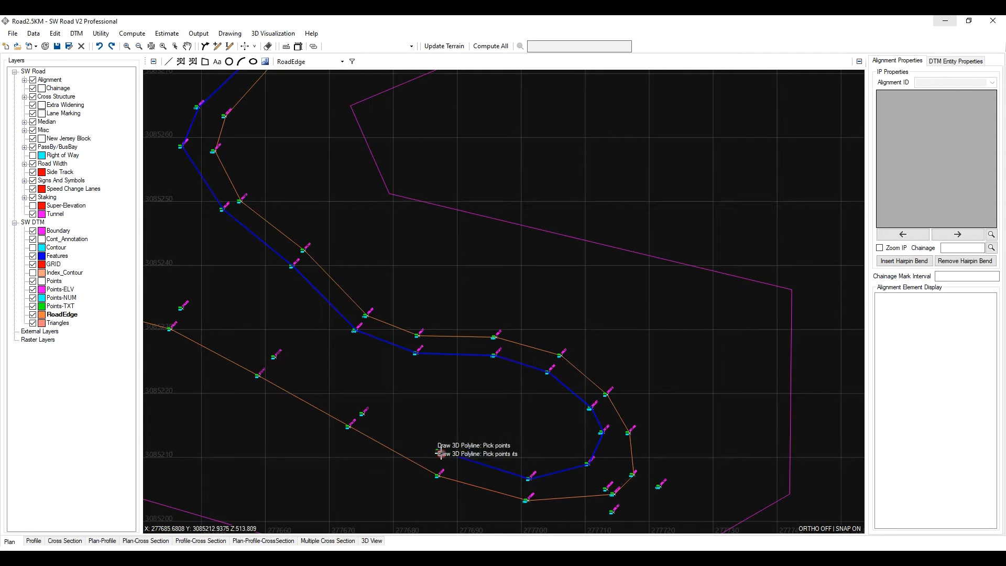
{"action": "left_click", "coordinate": [365, 416]}
- Extend the polyline around the following hairpin and northeast up the road edge points
{"action": "middle_click_drag", "start_coordinate": [368, 356], "coordinate": [681, 403]}
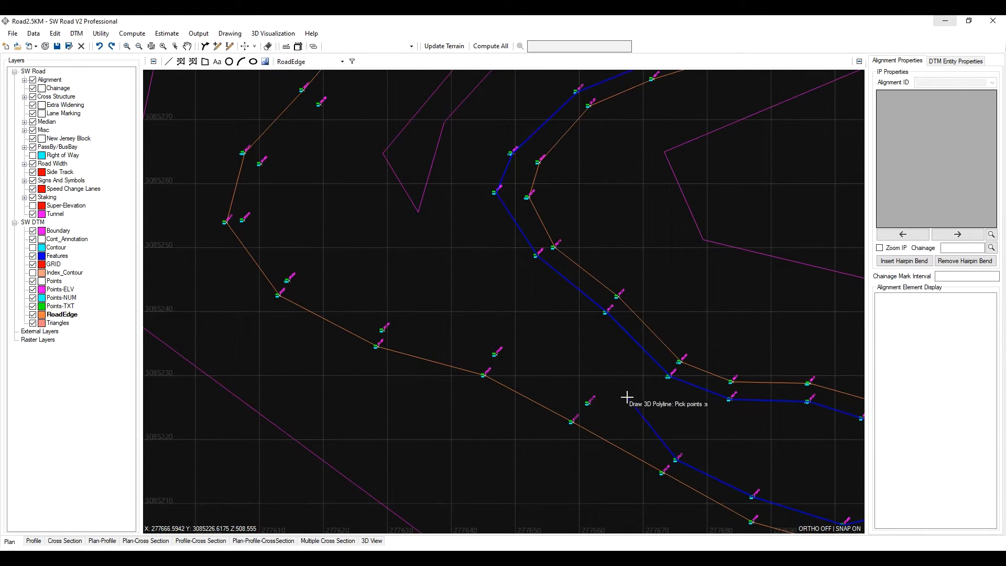
{"action": "left_click", "coordinate": [591, 405]}
{"action": "left_click", "coordinate": [495, 353]}
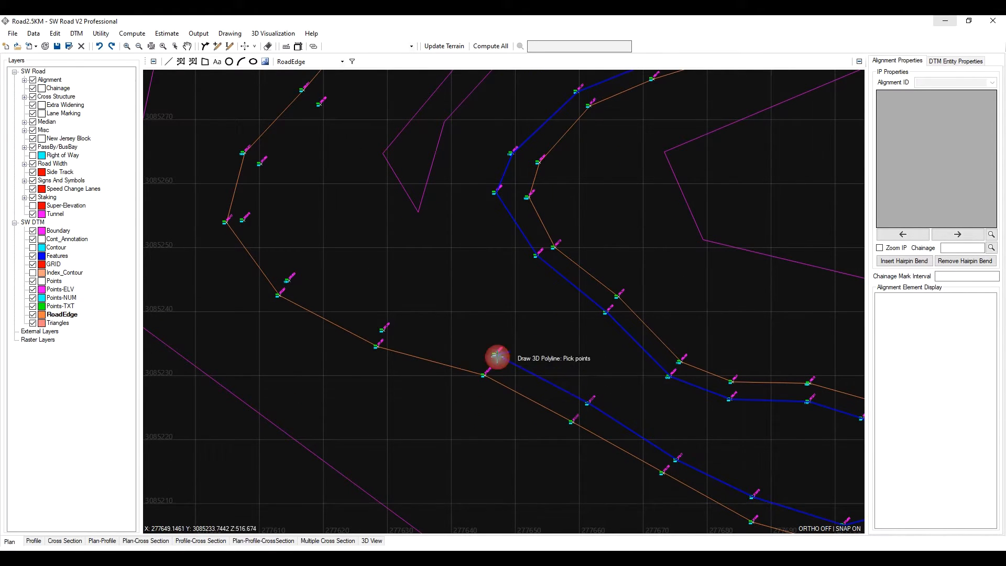
{"action": "left_click", "coordinate": [383, 330]}
{"action": "left_click", "coordinate": [287, 280]}
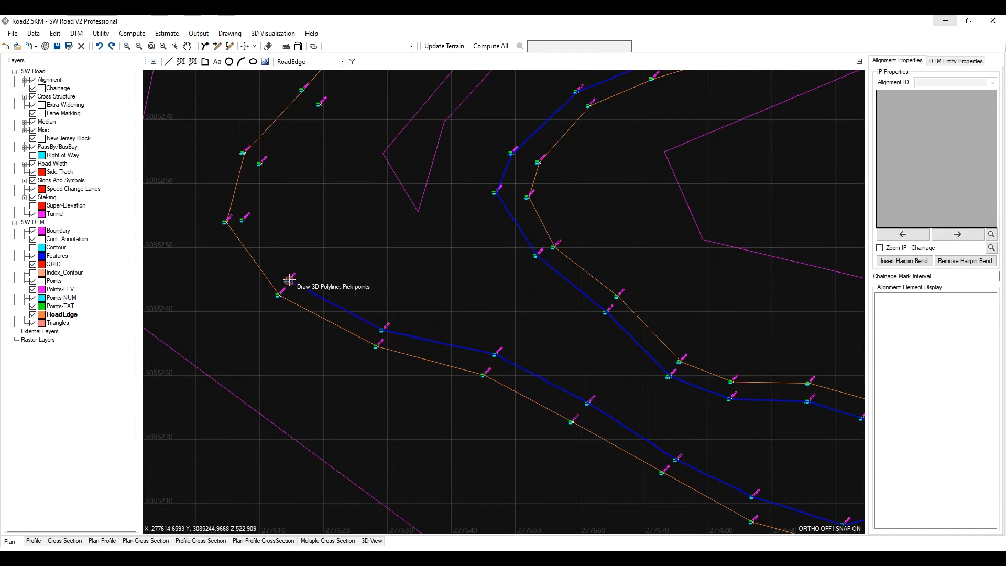
{"action": "left_click", "coordinate": [244, 220]}
{"action": "left_click", "coordinate": [258, 163]}
{"action": "middle_click_drag", "start_coordinate": [315, 142], "coordinate": [409, 360]}
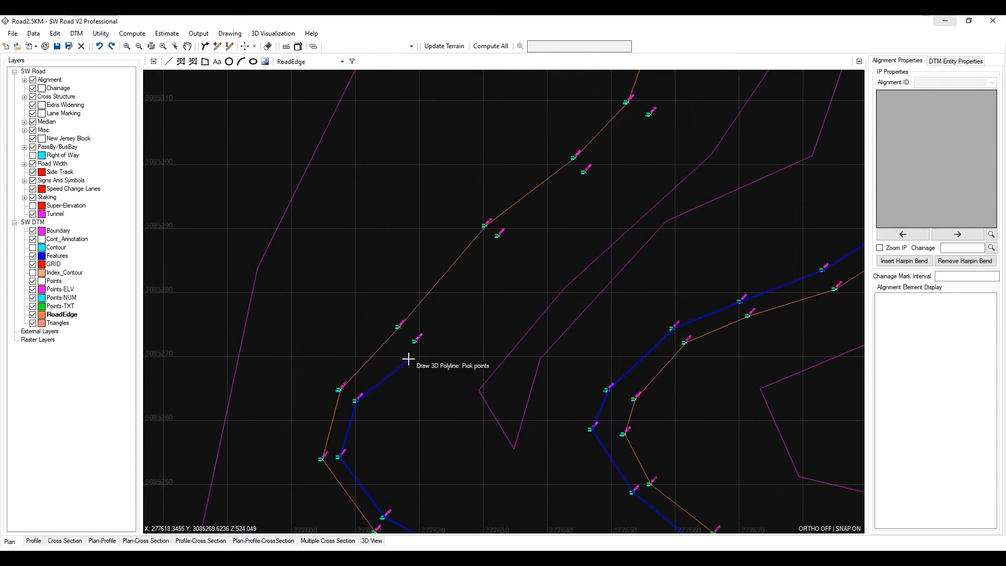
{"action": "left_click", "coordinate": [415, 341]}
{"action": "left_click", "coordinate": [497, 235]}
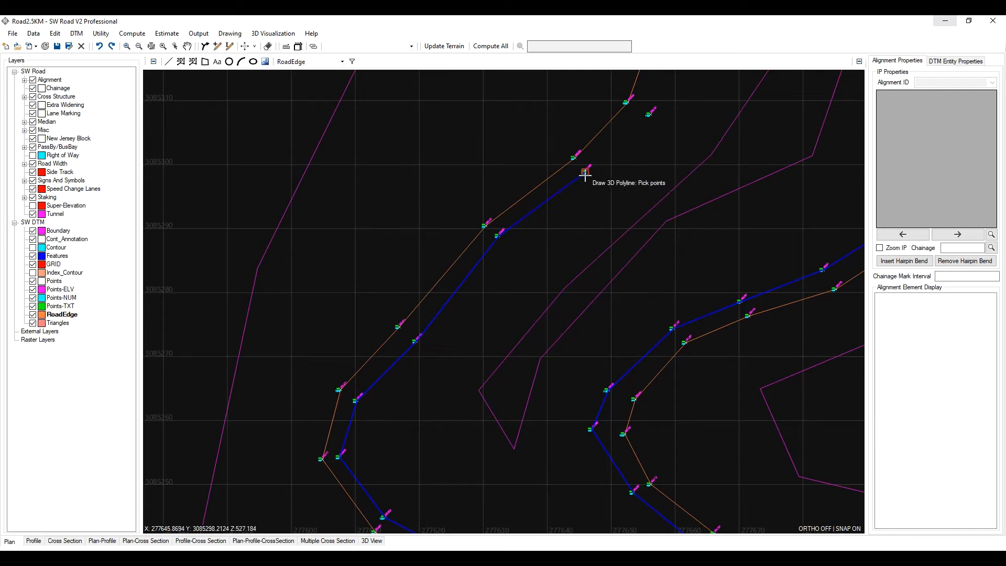
{"action": "left_click", "coordinate": [585, 175]}
- Continue the polyline north along the edge-of-pavement points past point 1000
{"action": "scroll", "coordinate": [530, 301], "scroll_direction": "down", "scroll_amount": 2}
{"action": "scroll", "coordinate": [586, 225], "scroll_direction": "up", "scroll_amount": 2}
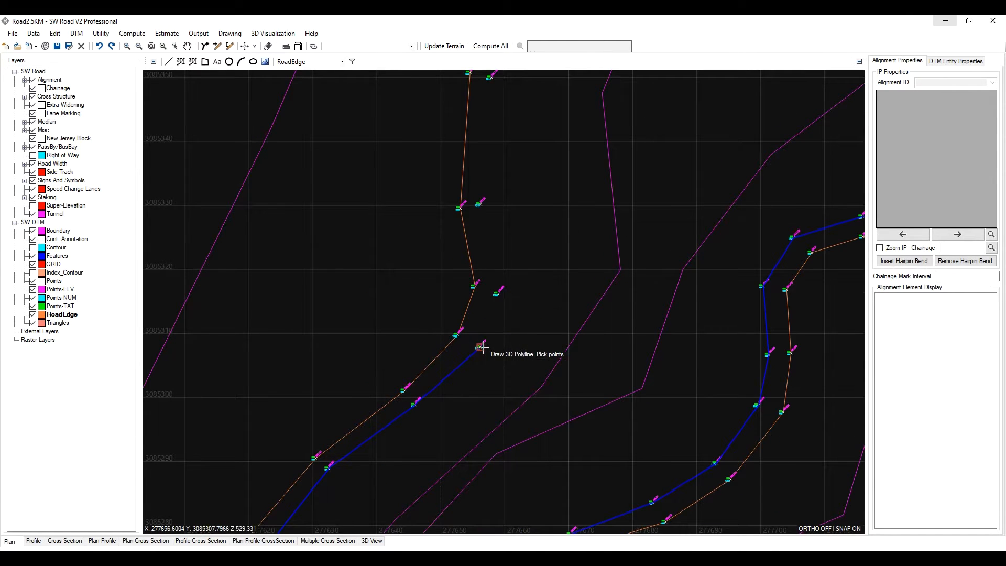
{"action": "left_click", "coordinate": [491, 292]}
{"action": "scroll", "coordinate": [519, 273], "scroll_direction": "up", "scroll_amount": 2}
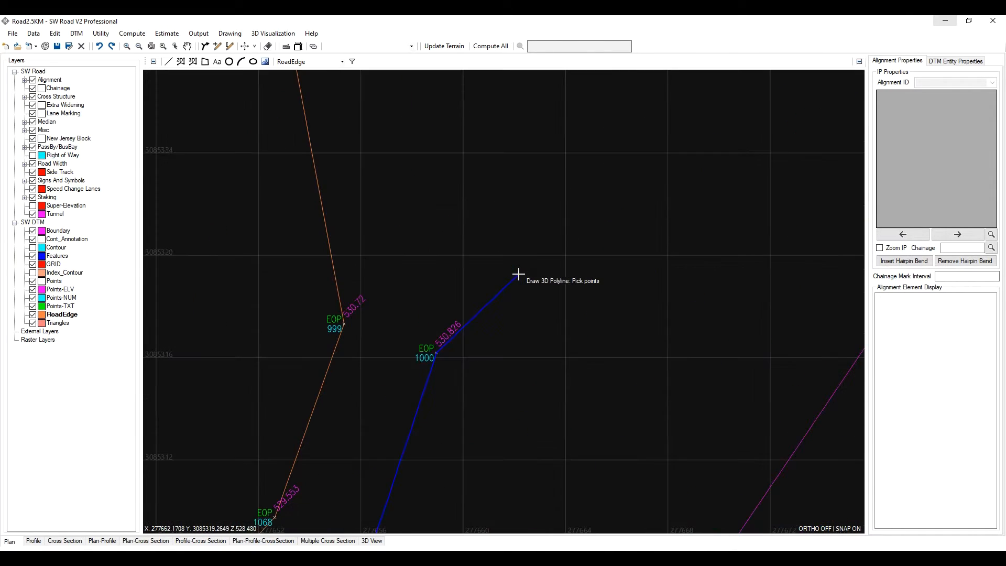
{"action": "scroll", "coordinate": [420, 265], "scroll_direction": "down", "scroll_amount": 2}
{"action": "scroll", "coordinate": [433, 317], "scroll_direction": "up", "scroll_amount": 1}
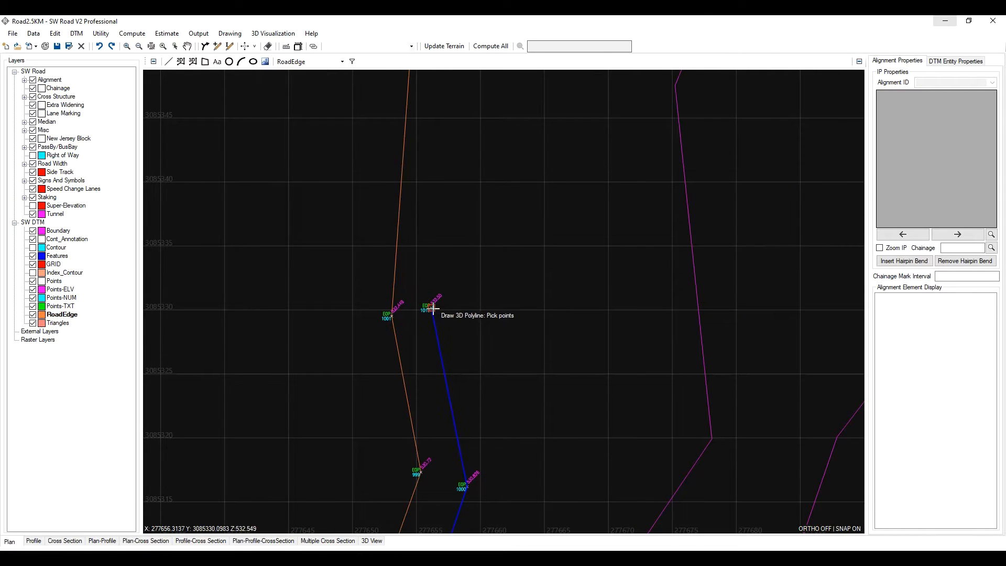
{"action": "left_click", "coordinate": [433, 310]}
{"action": "scroll", "coordinate": [427, 240], "scroll_direction": "down", "scroll_amount": 2}
{"action": "scroll", "coordinate": [426, 240], "scroll_direction": "up", "scroll_amount": 2}
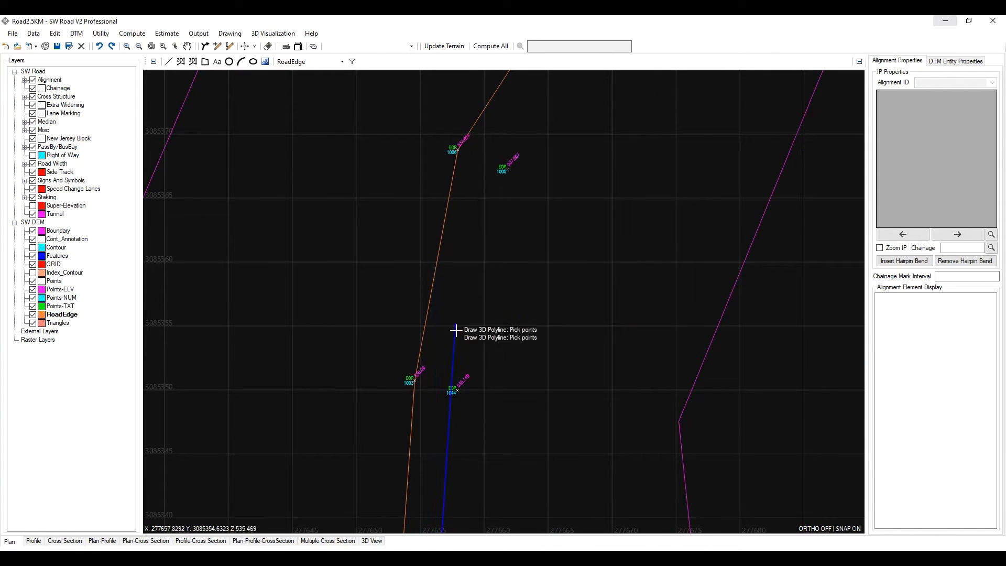
{"action": "left_click", "coordinate": [456, 392]}
- Extend the polyline to the last edge-of-pavement point 1010 and finish it
{"action": "left_click", "coordinate": [507, 169]}
{"action": "scroll", "coordinate": [523, 158], "scroll_direction": "down", "scroll_amount": 1}
{"action": "scroll", "coordinate": [545, 131], "scroll_direction": "up", "scroll_amount": 1}
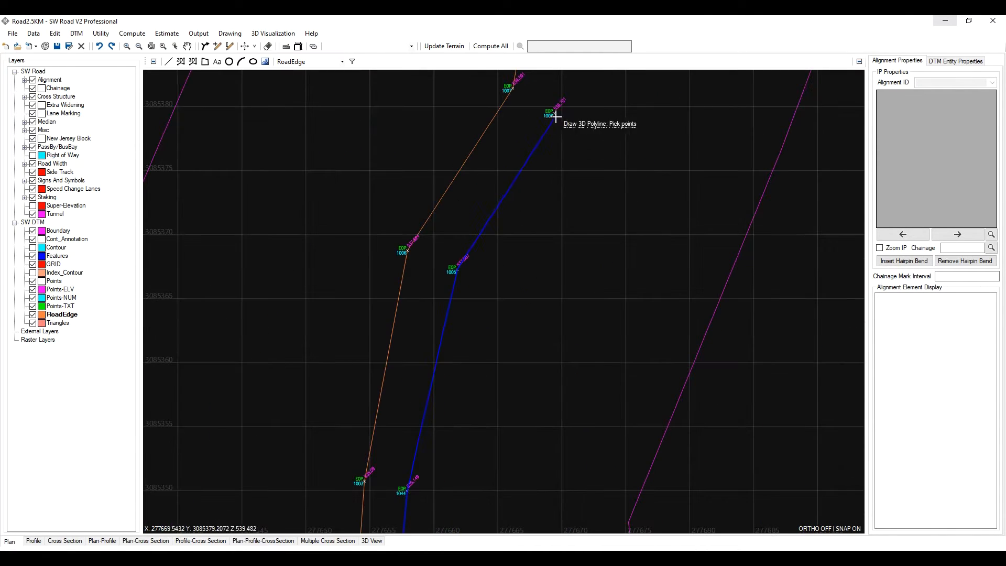
{"action": "left_click", "coordinate": [556, 116]}
{"action": "scroll", "coordinate": [525, 157], "scroll_direction": "down", "scroll_amount": 2}
{"action": "scroll", "coordinate": [460, 258], "scroll_direction": "up", "scroll_amount": 2}
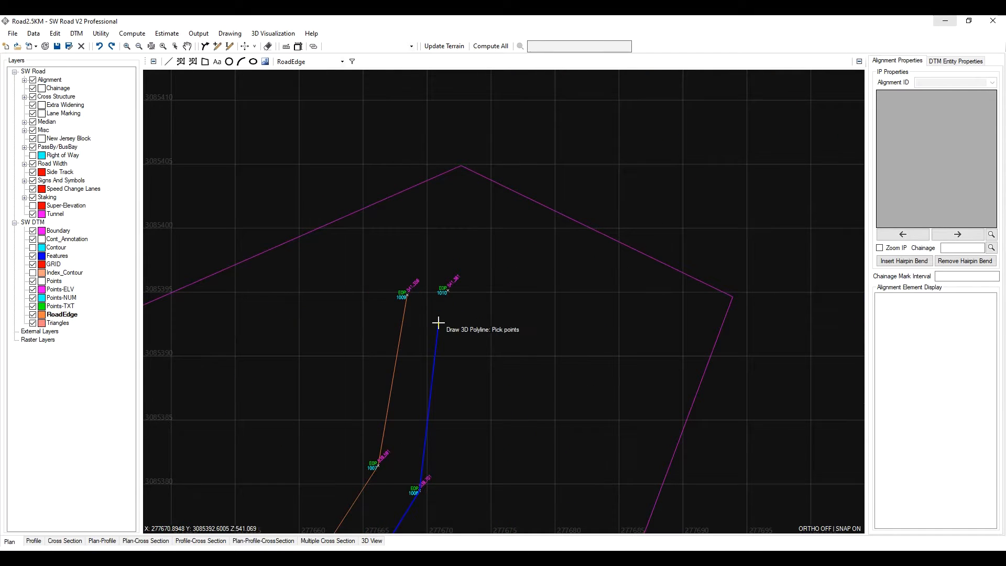
{"action": "left_click", "coordinate": [452, 291]}
{"action": "scroll", "coordinate": [450, 292], "scroll_direction": "up", "scroll_amount": 1}
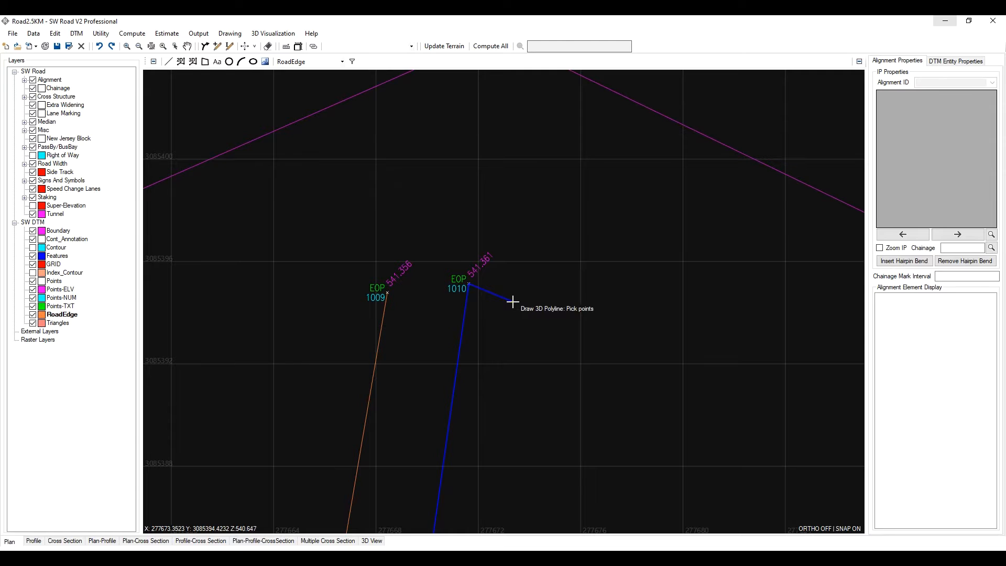
{"action": "right_click", "coordinate": [502, 284]}
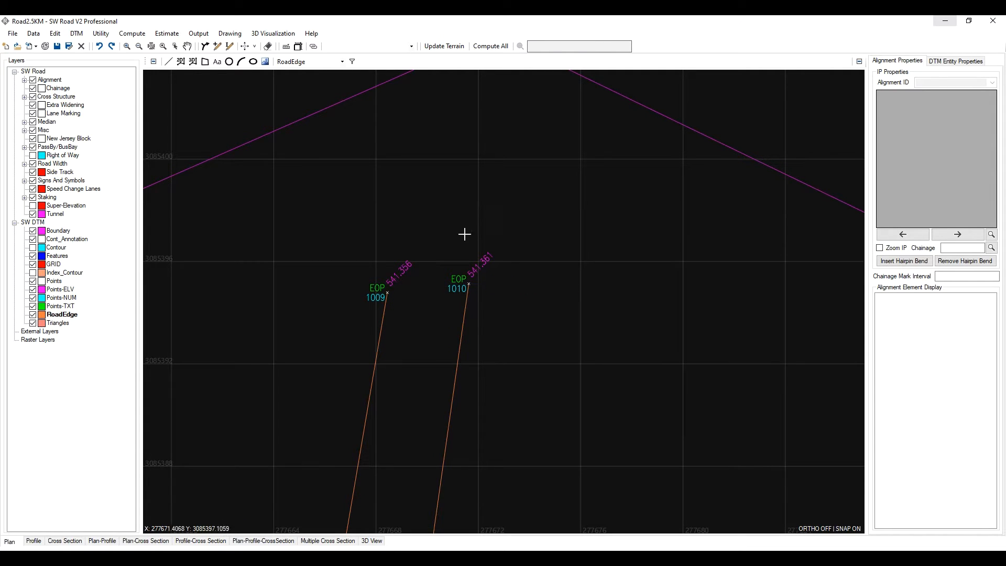
- Set the point filter to select all point remarks so every survey point is displayed
{"action": "scroll", "coordinate": [445, 244], "scroll_direction": "down", "scroll_amount": 4}
{"action": "scroll", "coordinate": [501, 272], "scroll_direction": "down", "scroll_amount": 2}
{"action": "scroll", "coordinate": [591, 310], "scroll_direction": "up", "scroll_amount": 3}
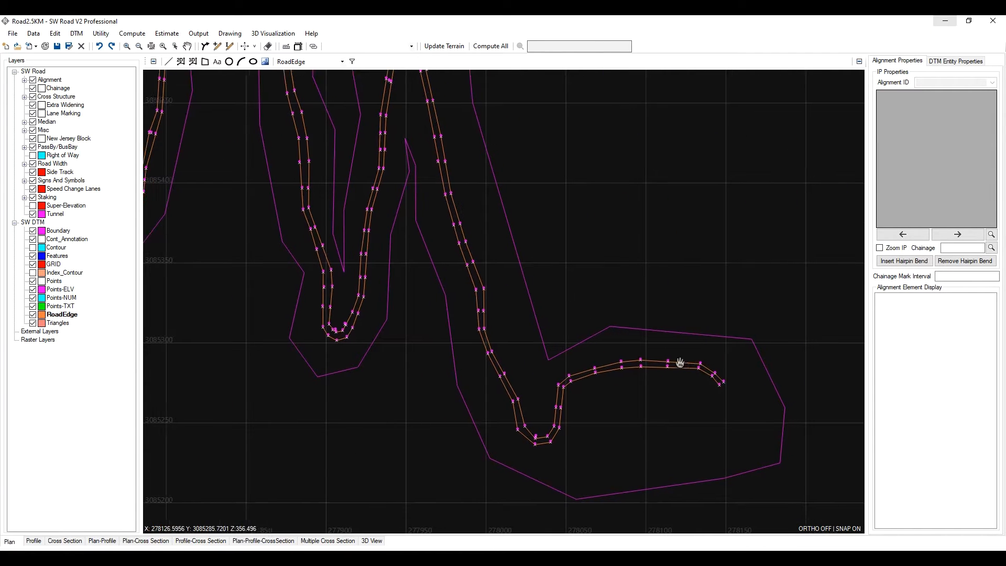
{"action": "scroll", "coordinate": [633, 335], "scroll_direction": "up", "scroll_amount": 1}
{"action": "scroll", "coordinate": [574, 323], "scroll_direction": "up", "scroll_amount": 2}
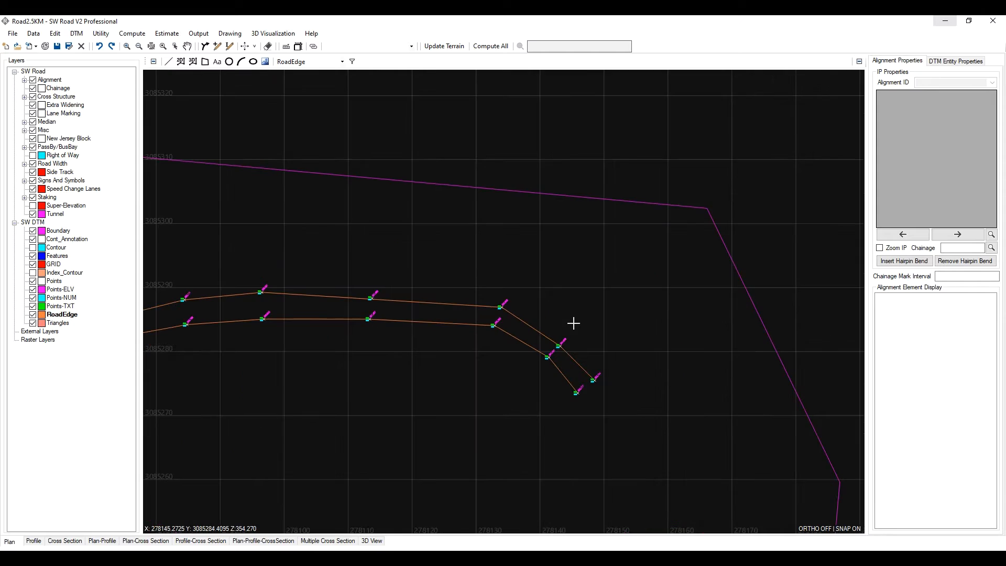
{"action": "left_click", "coordinate": [352, 61]}
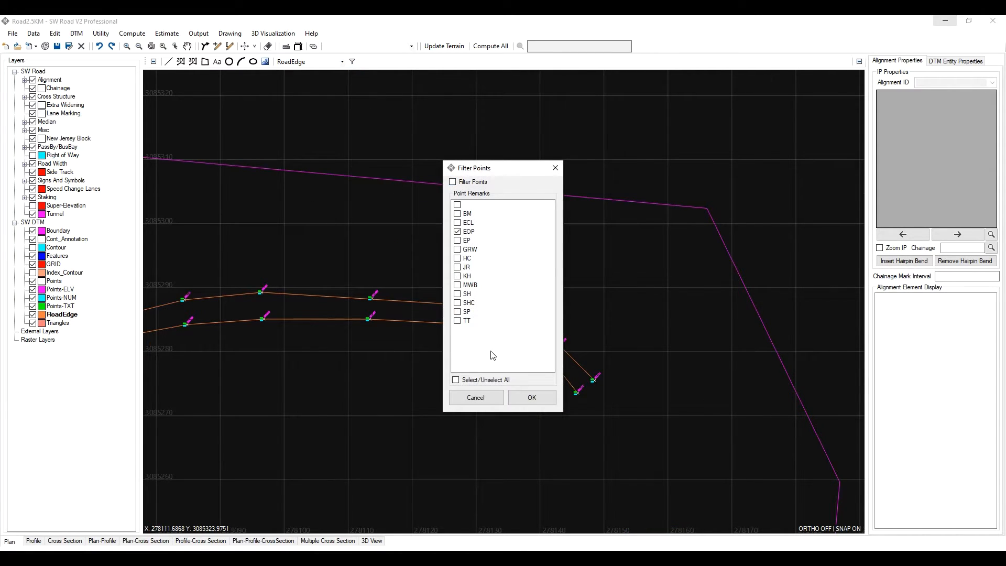
{"action": "left_click", "coordinate": [456, 380]}
{"action": "left_click", "coordinate": [531, 397]}
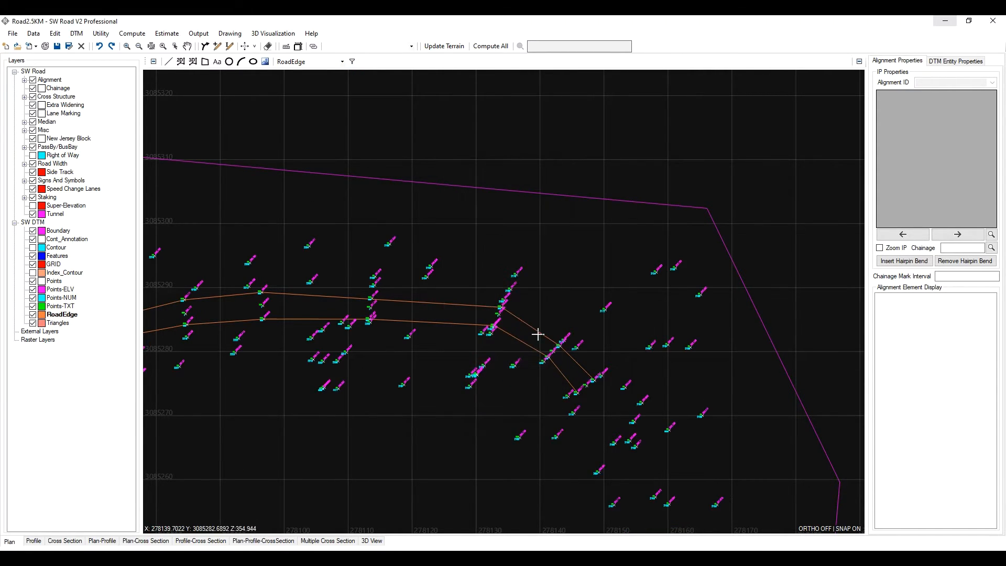
{"action": "scroll", "coordinate": [515, 322], "scroll_direction": "up", "scroll_amount": 4}
{"action": "middle_click_drag", "start_coordinate": [467, 230], "coordinate": [471, 260]}
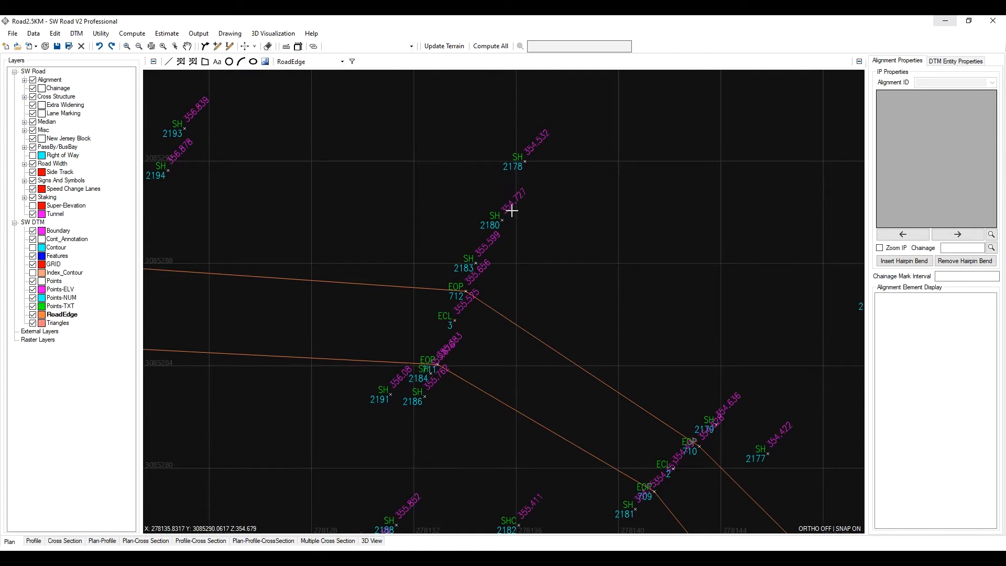
{"action": "scroll", "coordinate": [597, 298], "scroll_direction": "down", "scroll_amount": 2}
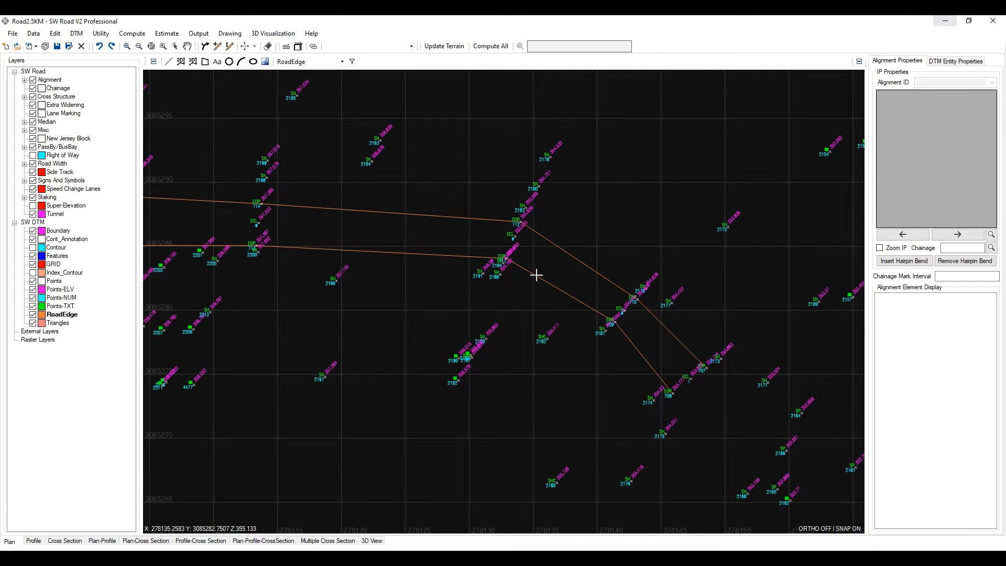
{"action": "middle_click_drag", "start_coordinate": [496, 264], "coordinate": [477, 286]}
{"action": "scroll", "coordinate": [559, 296], "scroll_direction": "down", "scroll_amount": 1}
{"action": "scroll", "coordinate": [569, 309], "scroll_direction": "up", "scroll_amount": 1}
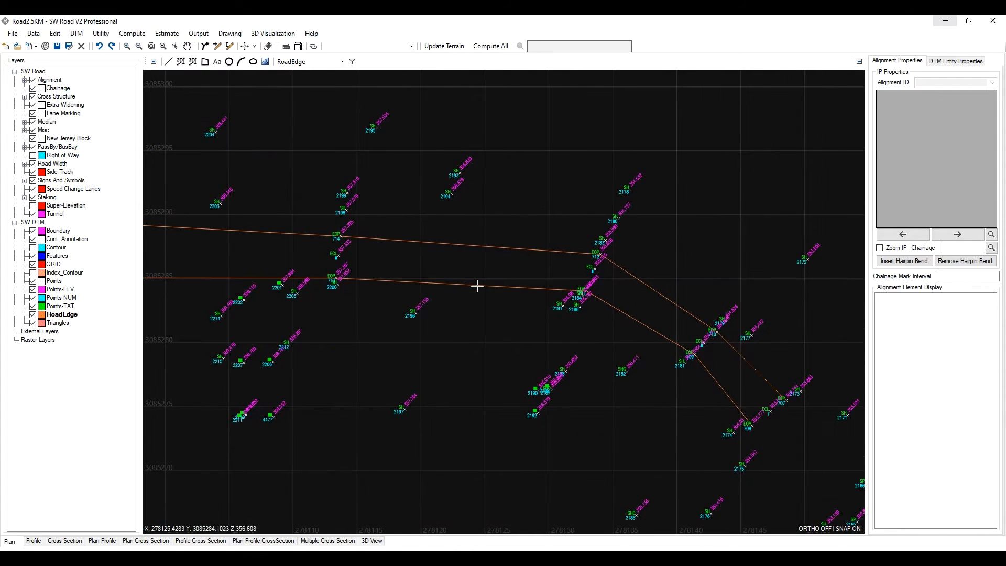
{"action": "left_click", "coordinate": [177, 47]}
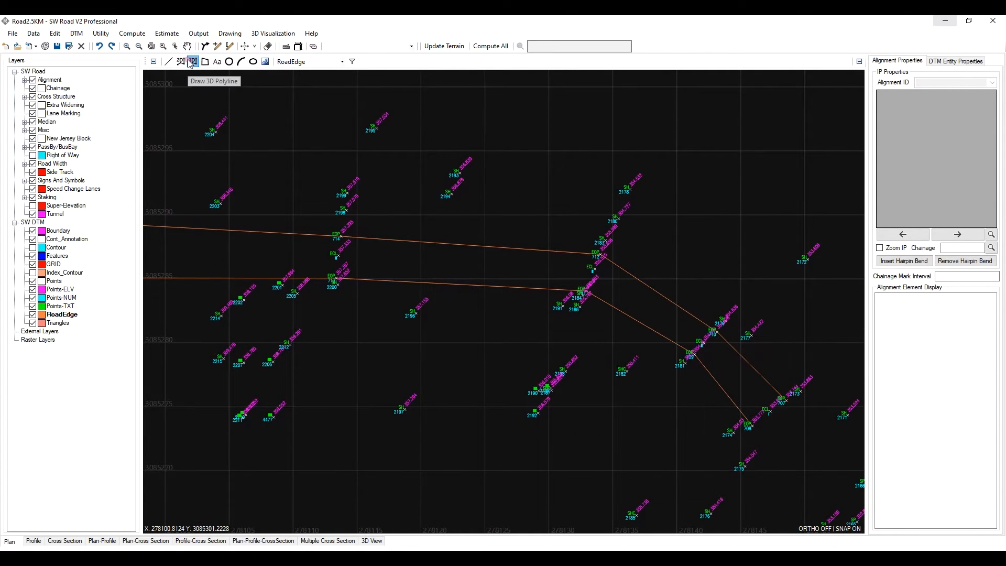
{"action": "left_click", "coordinate": [691, 255]}
{"action": "left_click", "coordinate": [604, 332]}
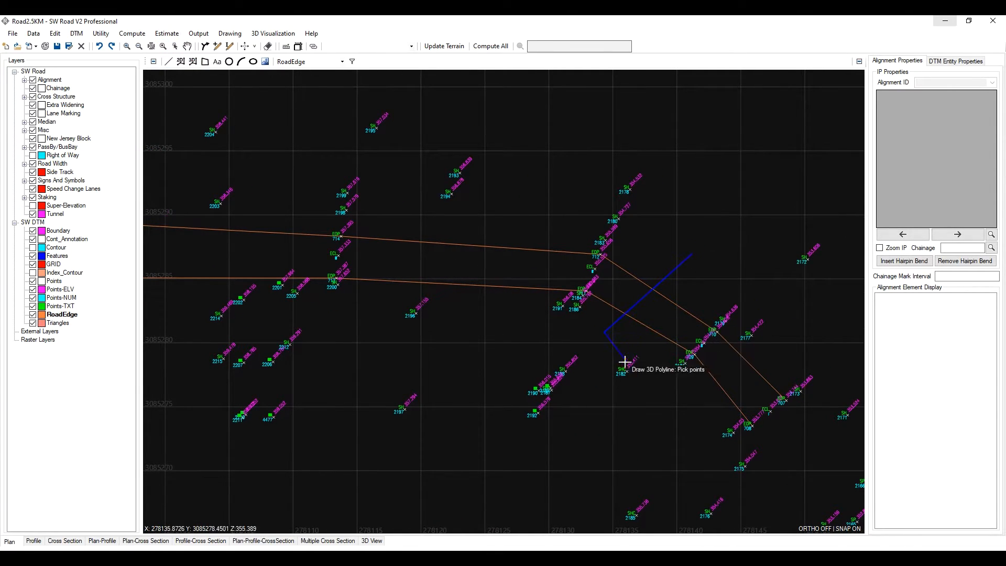
{"action": "key", "text": "Escape"}
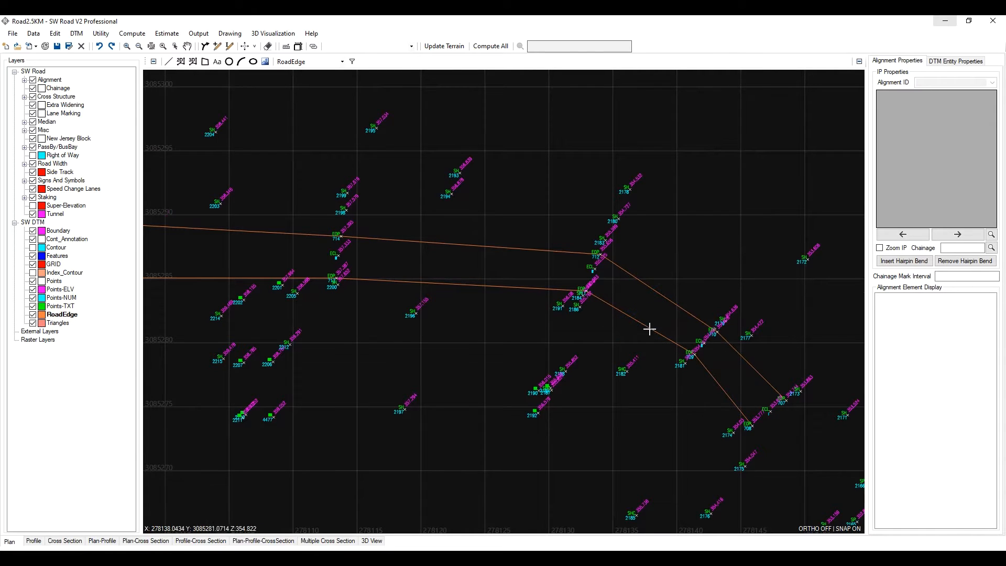
- Try to draw a short 3D polyline across the road between the two edge-of-pavement lines near the hairpin
{"action": "left_click", "coordinate": [193, 61]}
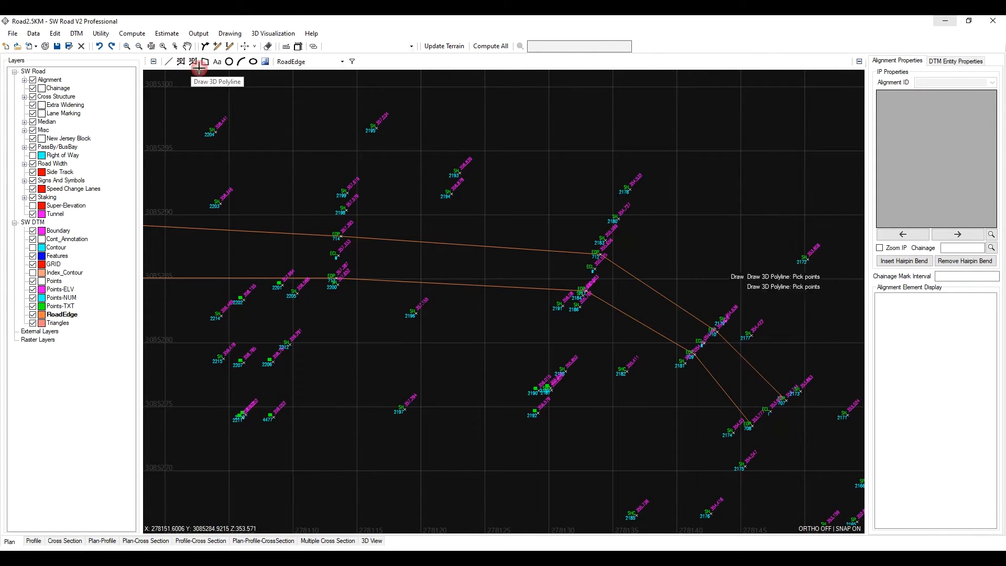
{"action": "left_click", "coordinate": [711, 274]}
{"action": "left_click", "coordinate": [588, 323]}
{"action": "key", "text": "Return"}
{"action": "scroll", "coordinate": [653, 286], "scroll_direction": "up", "scroll_amount": 2}
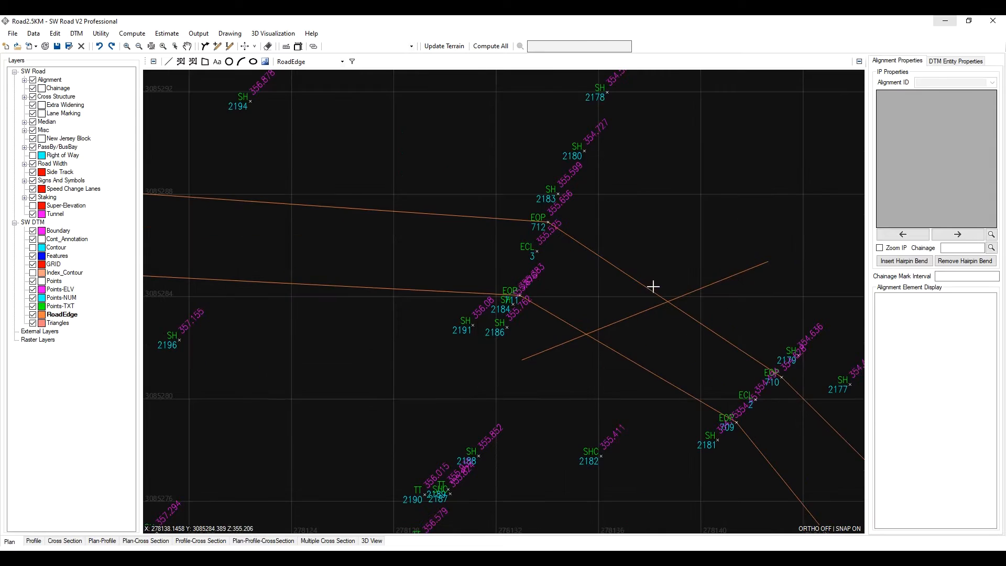
{"action": "left_click", "coordinate": [645, 311]}
{"action": "scroll", "coordinate": [524, 353], "scroll_direction": "up", "scroll_amount": 2}
{"action": "middle_click_drag", "start_coordinate": [539, 370], "coordinate": [377, 380]}
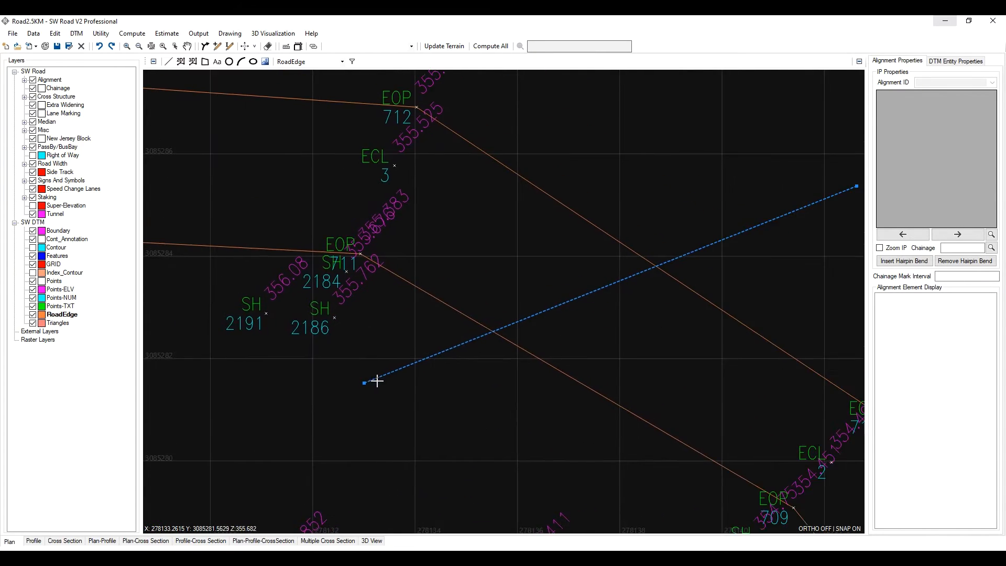
{"action": "scroll", "coordinate": [607, 289], "scroll_direction": "down", "scroll_amount": 2}
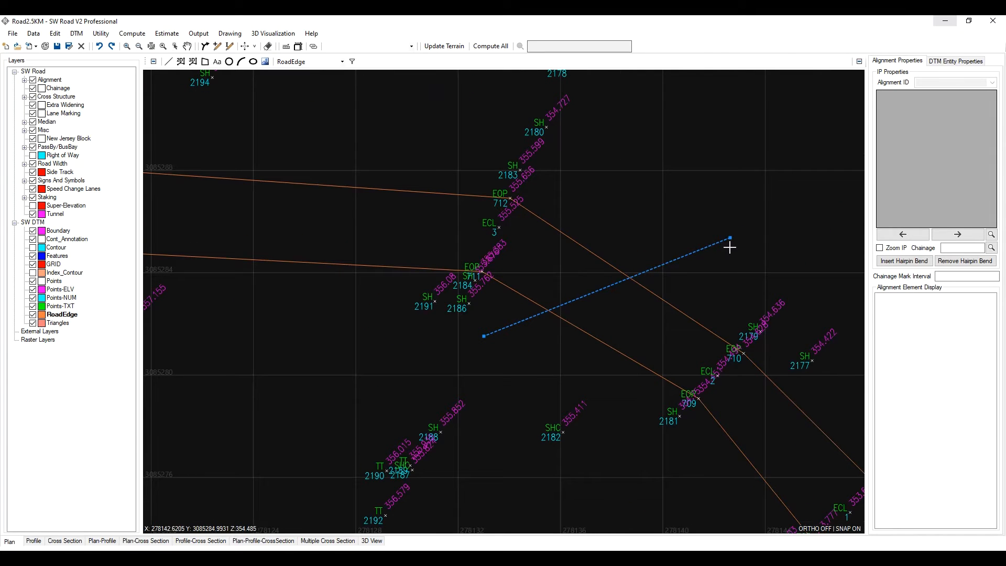
{"action": "scroll", "coordinate": [620, 273], "scroll_direction": "up", "scroll_amount": 2}
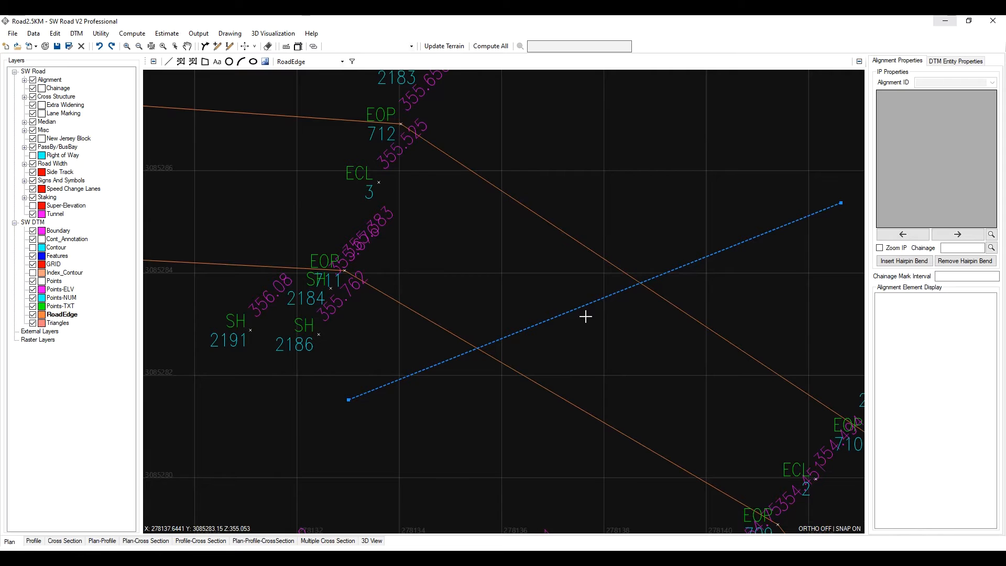
{"action": "key", "text": "Escape"}
{"action": "scroll", "coordinate": [581, 315], "scroll_direction": "down", "scroll_amount": 8}
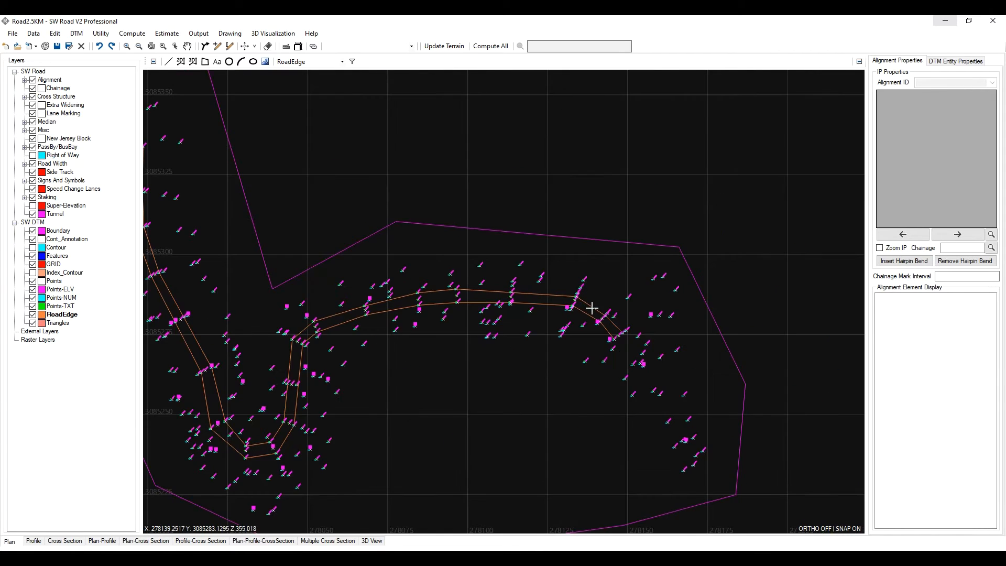
{"action": "scroll", "coordinate": [602, 316], "scroll_direction": "up", "scroll_amount": 8}
{"action": "scroll", "coordinate": [594, 328], "scroll_direction": "down", "scroll_amount": 4}
{"action": "scroll", "coordinate": [589, 298], "scroll_direction": "up", "scroll_amount": 2}
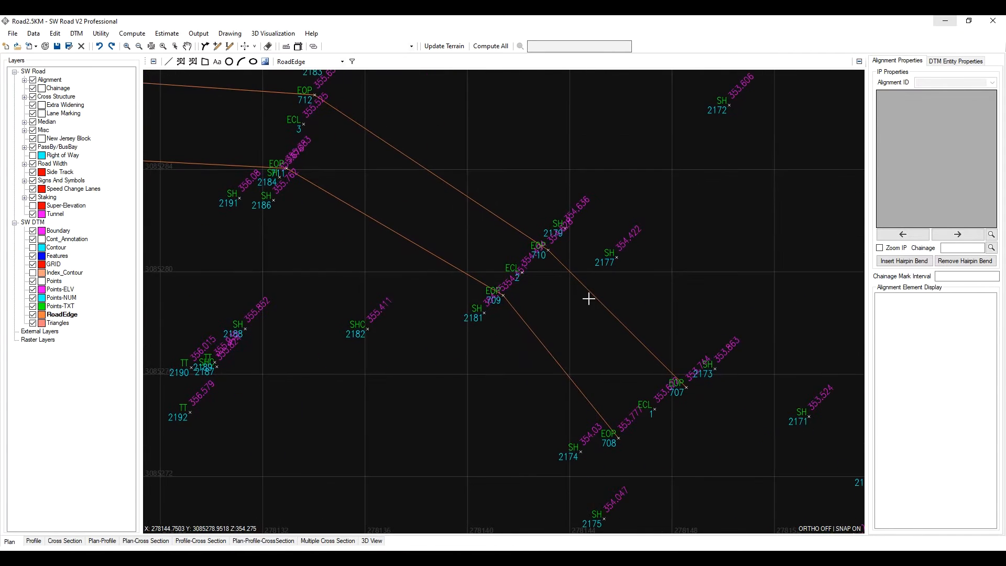
{"action": "middle_click_drag", "start_coordinate": [521, 278], "coordinate": [565, 340]}
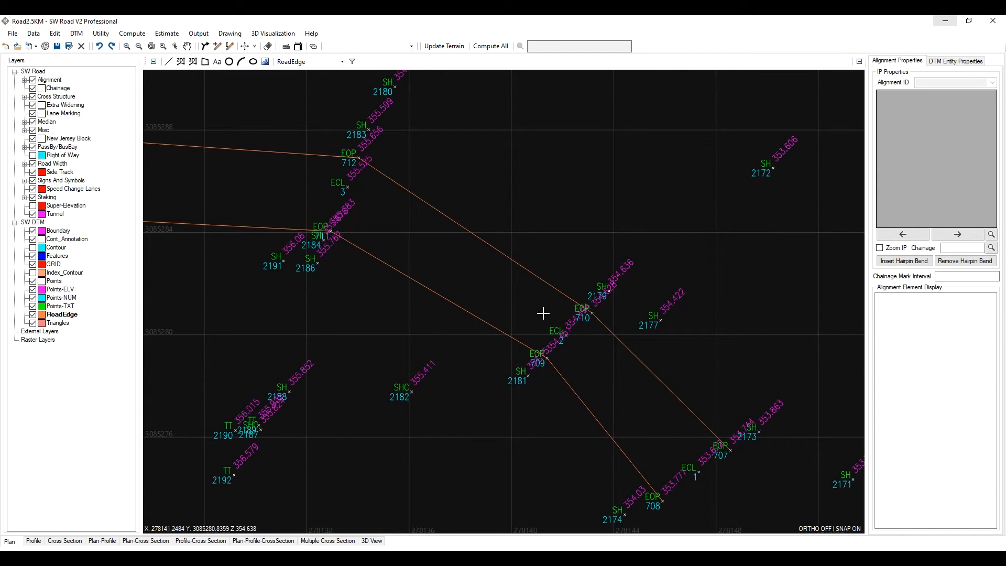
{"action": "middle_click_drag", "start_coordinate": [570, 331], "coordinate": [629, 326]}
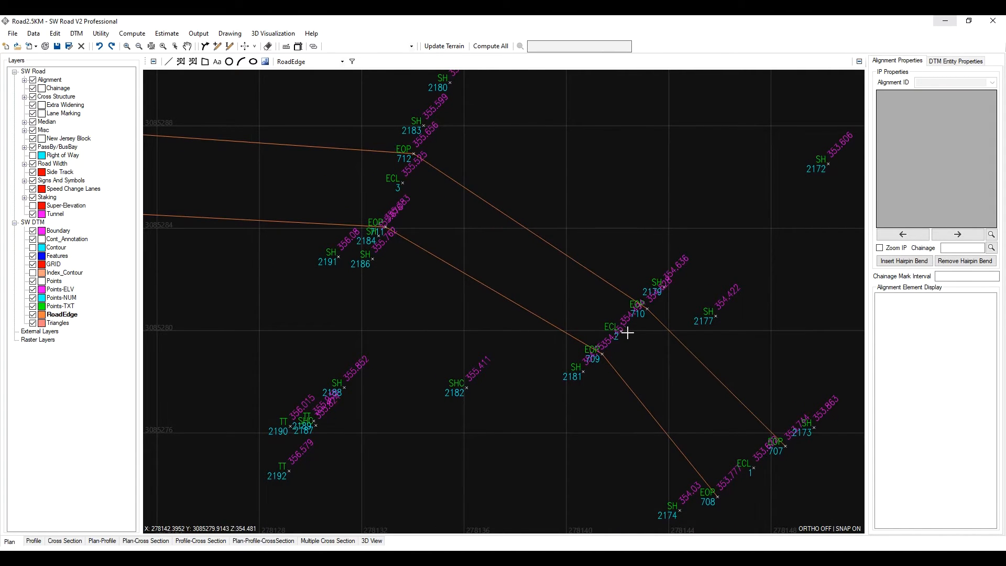
{"action": "scroll", "coordinate": [641, 341], "scroll_direction": "down", "scroll_amount": 5}
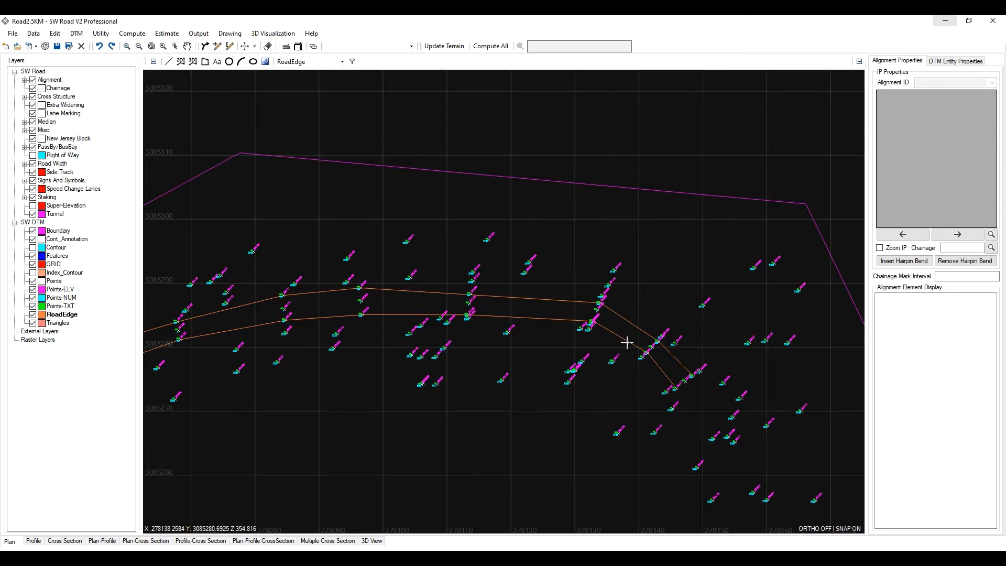
{"action": "scroll", "coordinate": [677, 360], "scroll_direction": "up", "scroll_amount": 5}
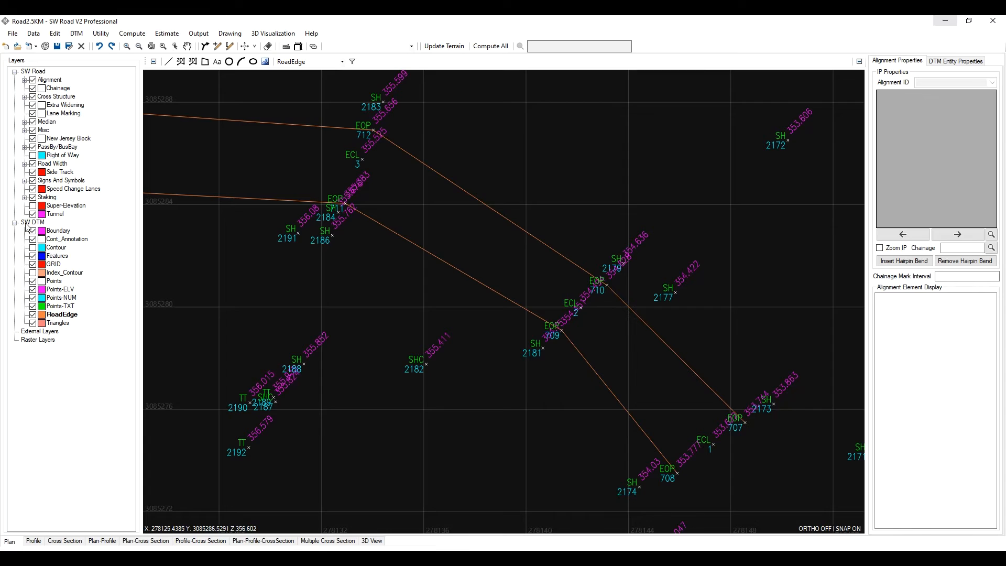
- Create a new DTM layer named Centerline with line width 1 and the Dash-Dot line style
{"action": "right_click", "coordinate": [48, 225]}
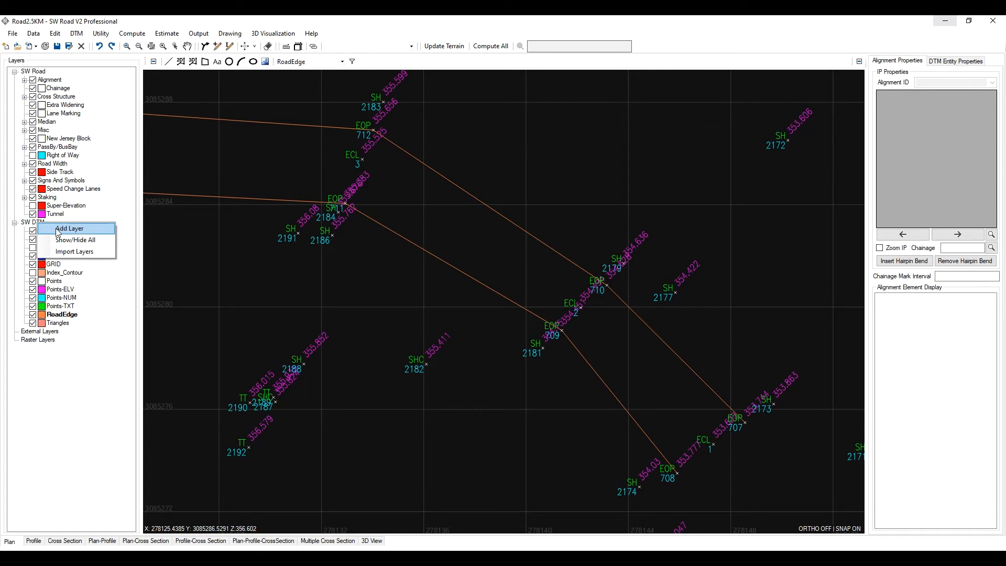
{"action": "left_click", "coordinate": [57, 229]}
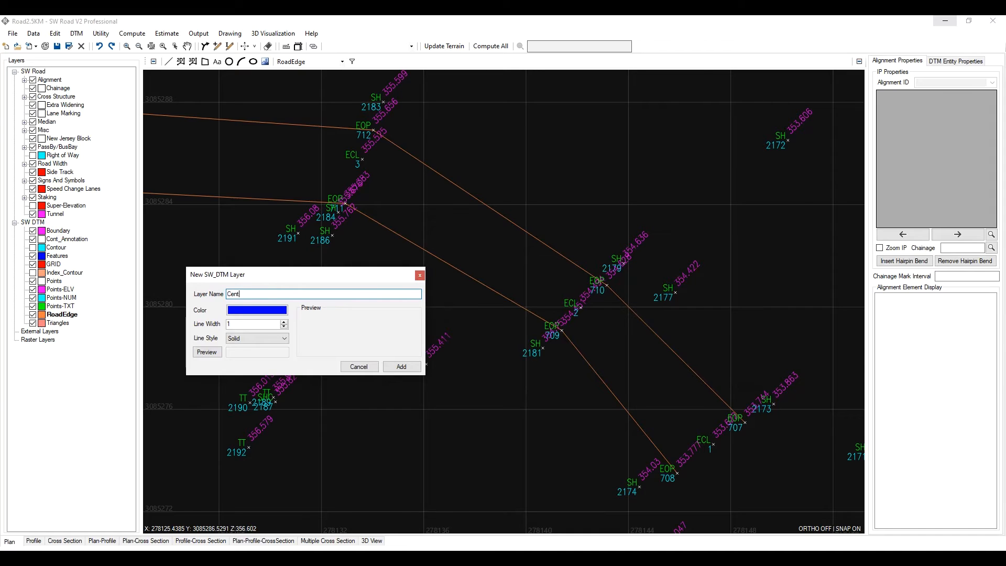
{"action": "left_click", "coordinate": [250, 313]}
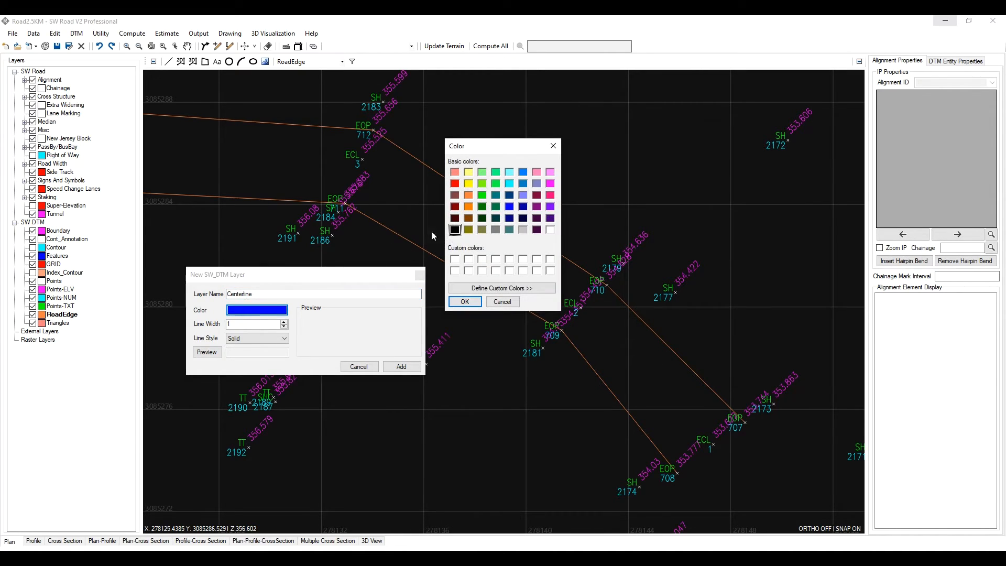
{"action": "left_click", "coordinate": [463, 303]}
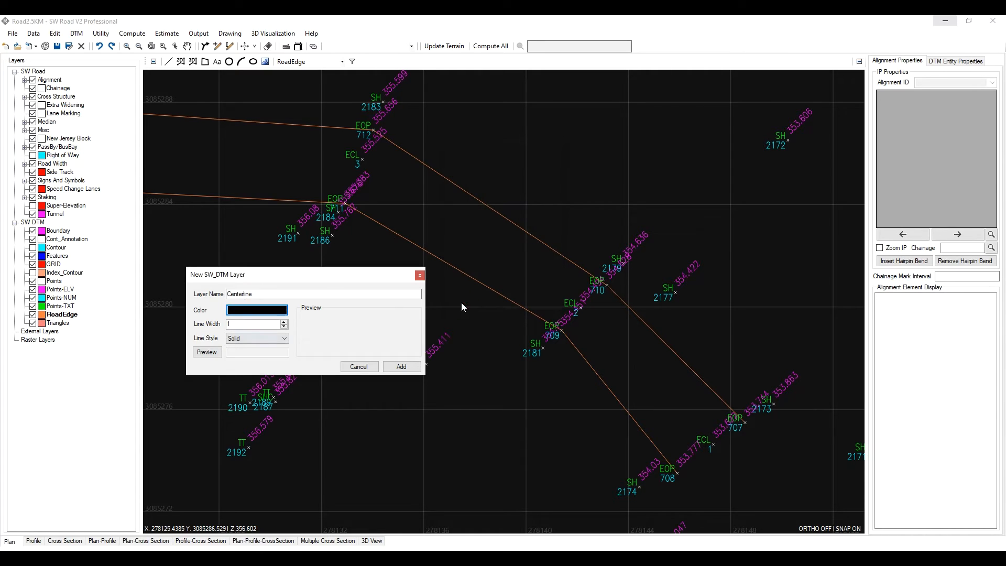
{"action": "left_click", "coordinate": [259, 336]}
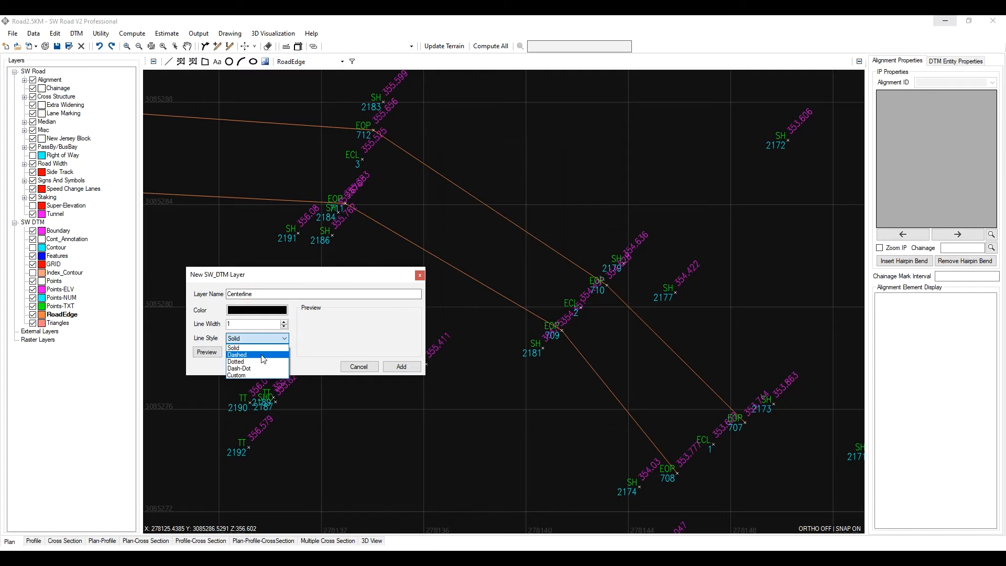
{"action": "left_click", "coordinate": [263, 355]}
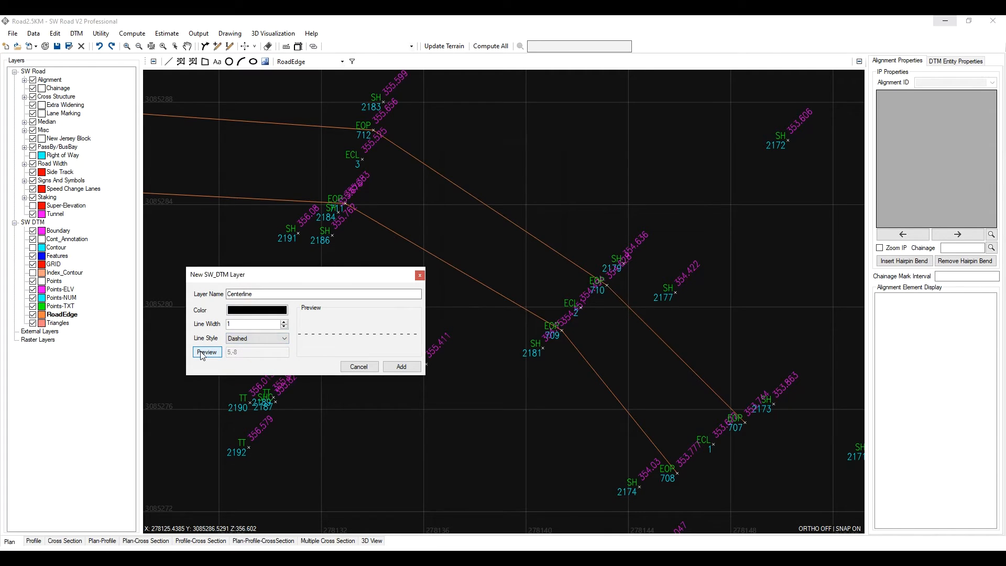
{"action": "left_click", "coordinate": [256, 338]}
{"action": "left_click", "coordinate": [252, 363]}
{"action": "left_click", "coordinate": [255, 341]}
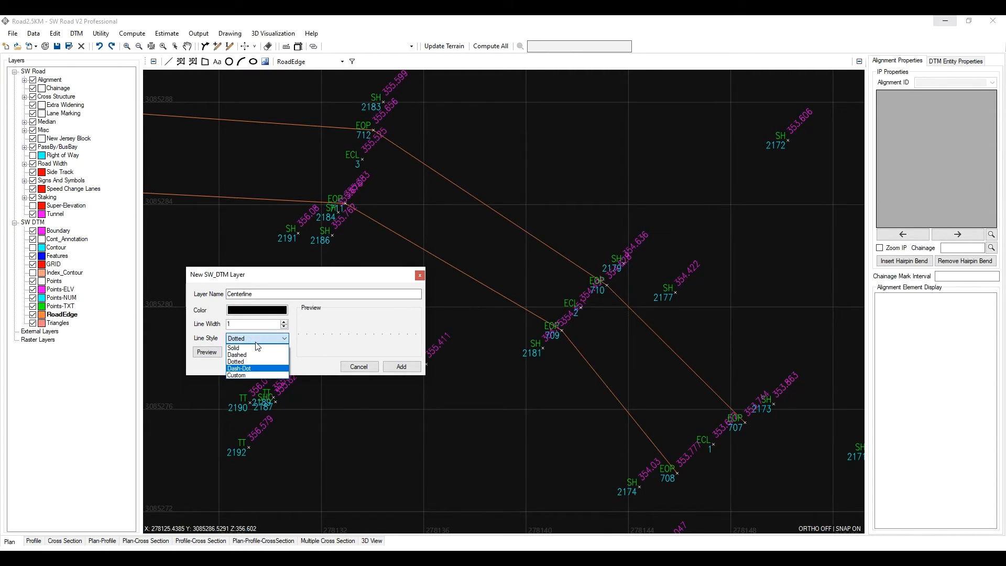
{"action": "left_click", "coordinate": [249, 372]}
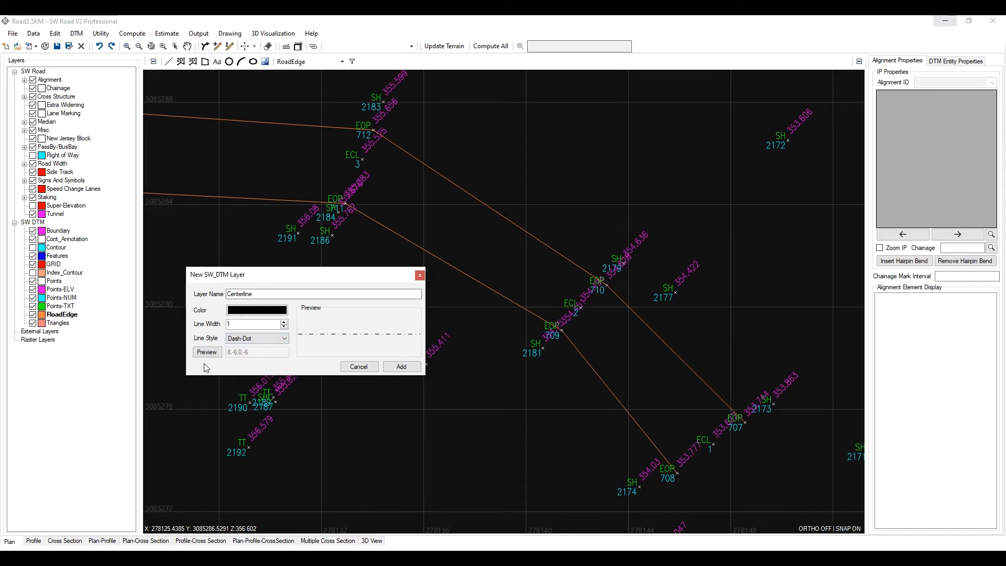
- Set the Centerline layer's colour to red and add the layer
{"action": "left_click", "coordinate": [257, 311]}
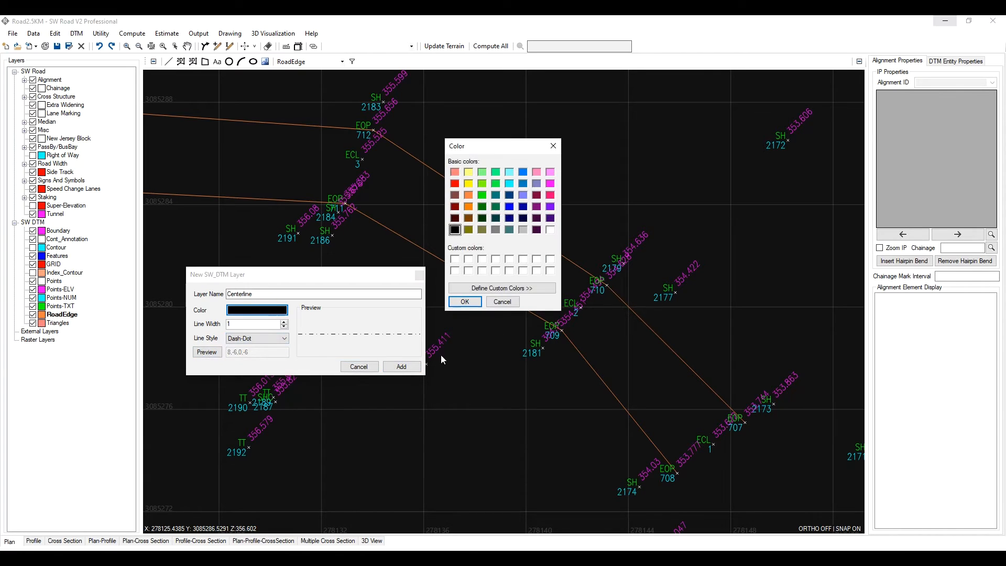
{"action": "left_click", "coordinate": [455, 183]}
{"action": "left_click", "coordinate": [465, 302]}
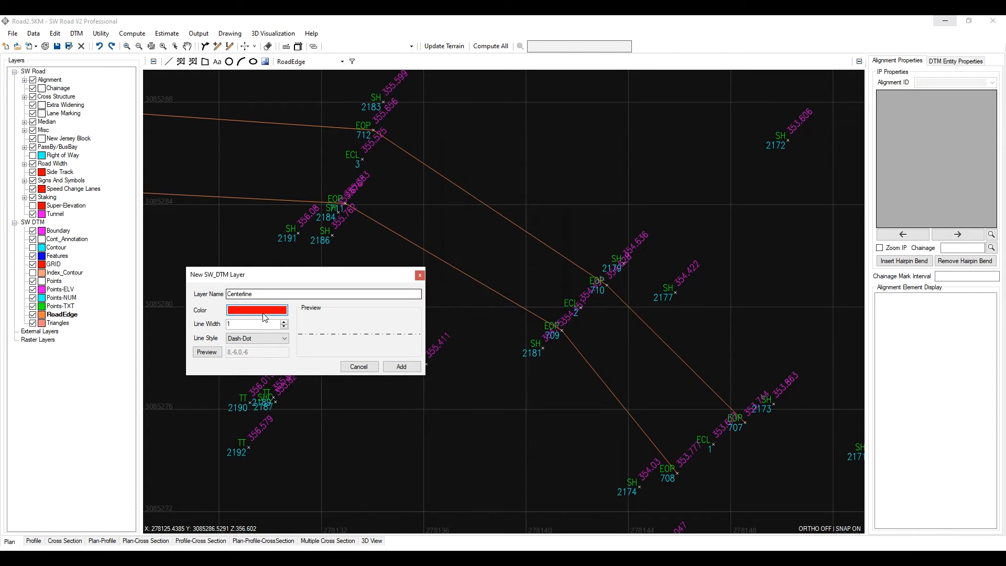
{"action": "left_click", "coordinate": [401, 367]}
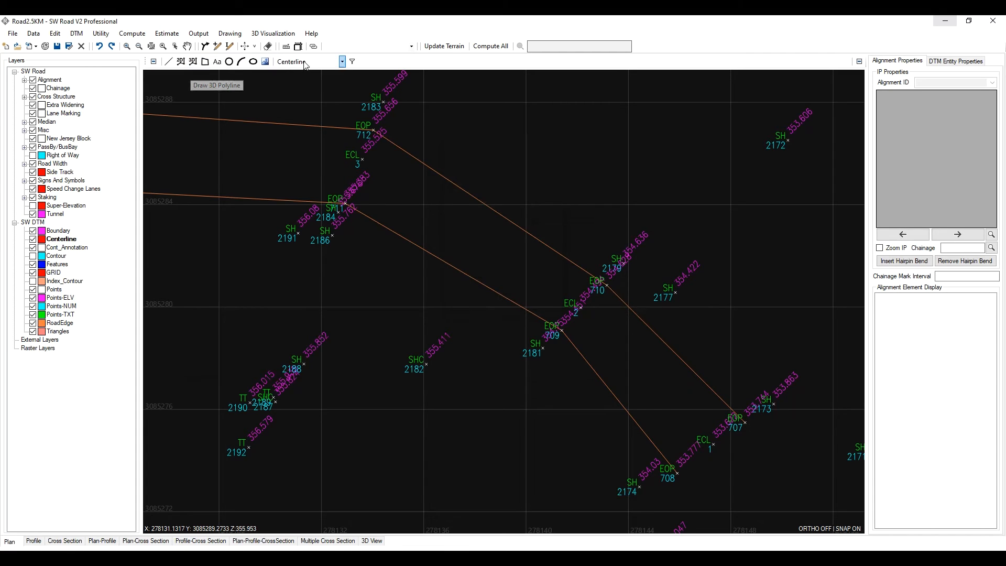
- Filter the displayed points to show only the ECL and EOP point remarks
{"action": "left_click", "coordinate": [352, 61]}
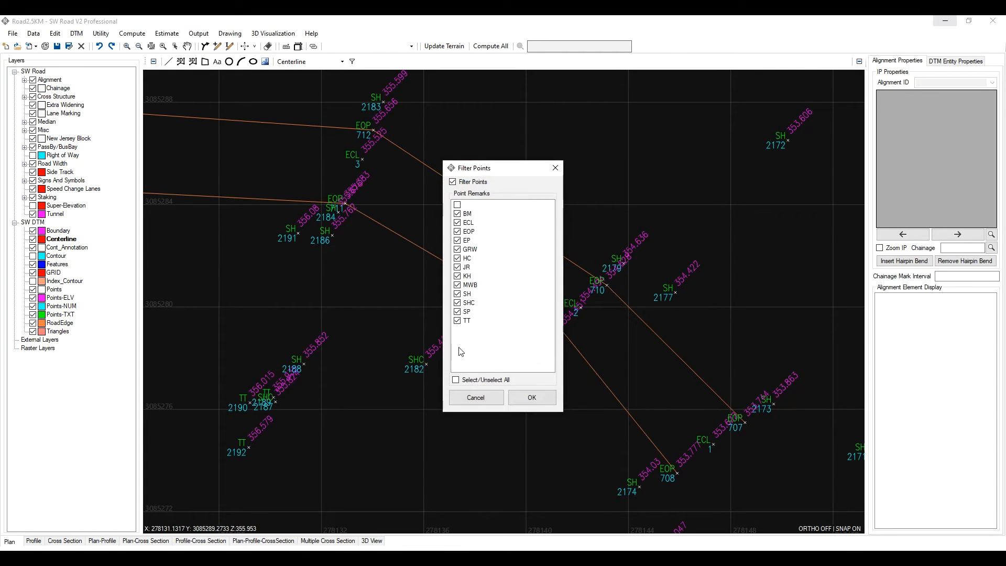
{"action": "left_click", "coordinate": [456, 380]}
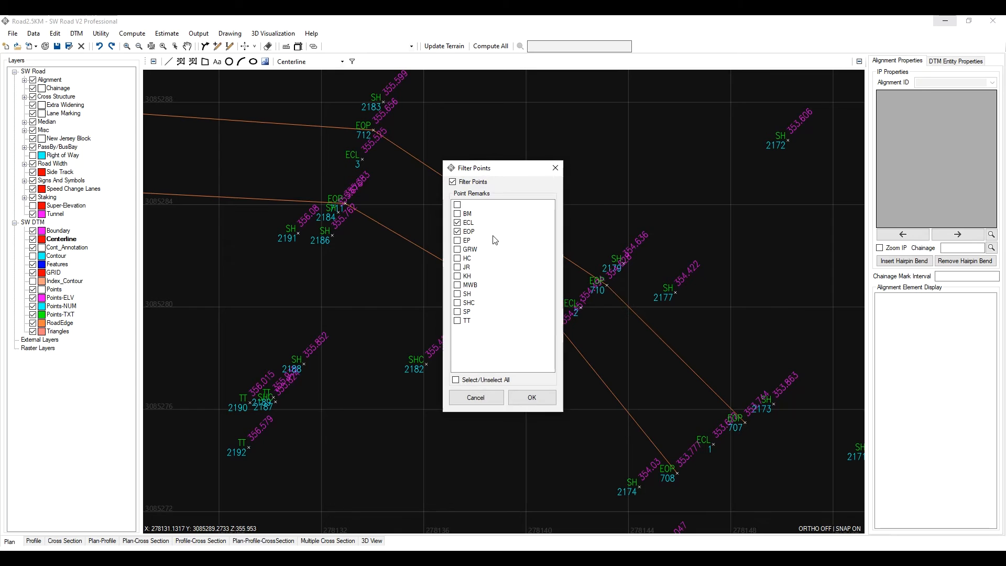
{"action": "left_click", "coordinate": [532, 397]}
- Start a 3D polyline on the Centerline layer at ECL point 1 and snap it through the successive ECL points westward
{"action": "scroll", "coordinate": [567, 328], "scroll_direction": "down", "scroll_amount": 6}
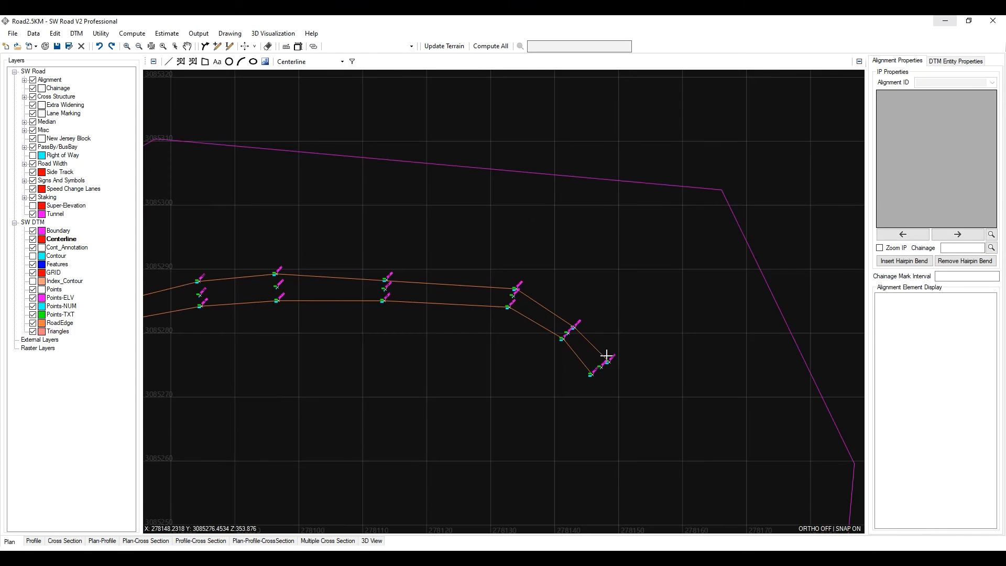
{"action": "scroll", "coordinate": [508, 357], "scroll_direction": "up", "scroll_amount": 4}
{"action": "scroll", "coordinate": [401, 337], "scroll_direction": "down", "scroll_amount": 3}
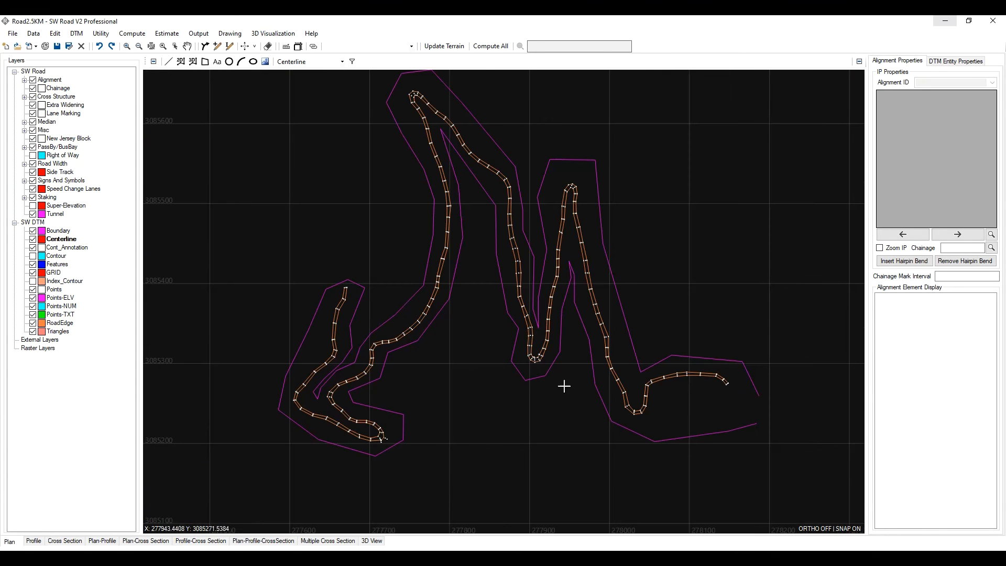
{"action": "scroll", "coordinate": [697, 391], "scroll_direction": "up", "scroll_amount": 3}
{"action": "middle_click_drag", "start_coordinate": [690, 392], "coordinate": [314, 382]}
{"action": "scroll", "coordinate": [504, 257], "scroll_direction": "up", "scroll_amount": 1}
{"action": "scroll", "coordinate": [504, 257], "scroll_direction": "up", "scroll_amount": 1}
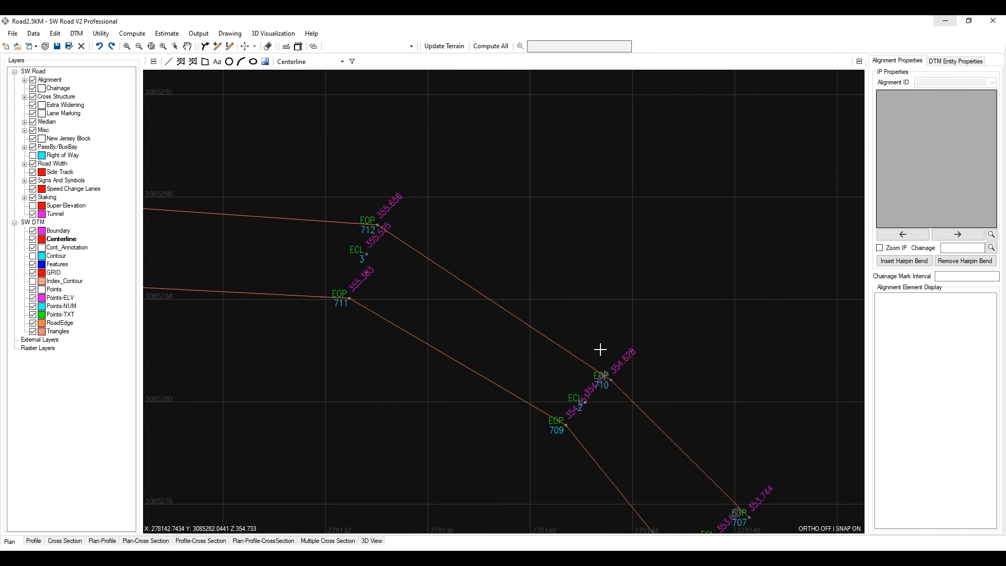
{"action": "middle_click_drag", "start_coordinate": [665, 348], "coordinate": [449, 227]}
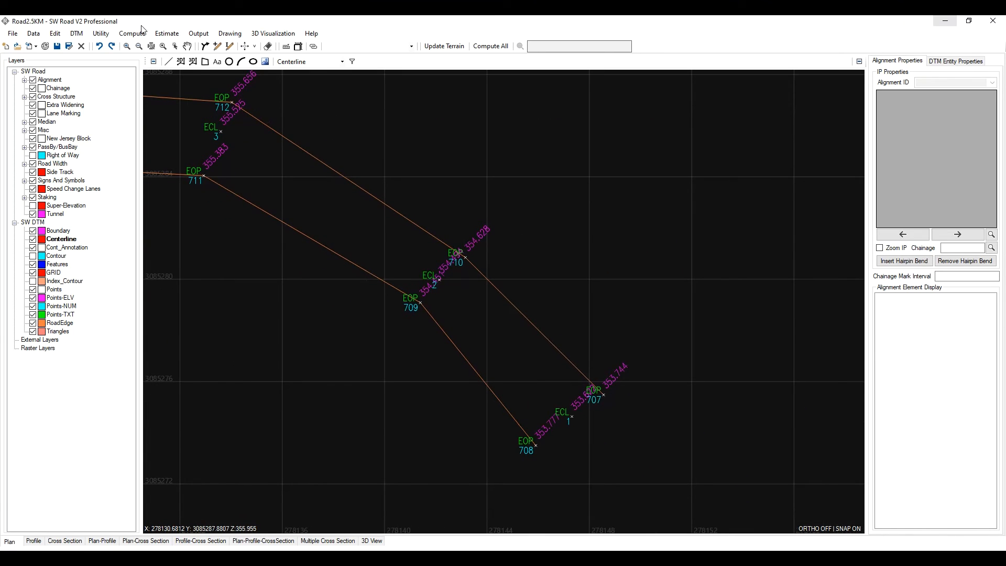
{"action": "left_click", "coordinate": [193, 62]}
{"action": "left_click", "coordinate": [572, 418]}
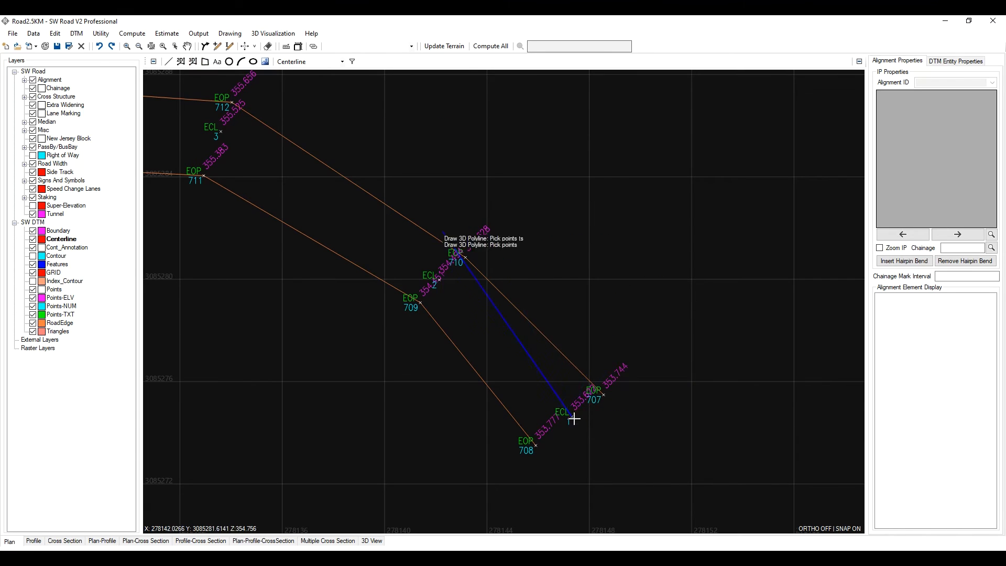
{"action": "left_click", "coordinate": [439, 279]}
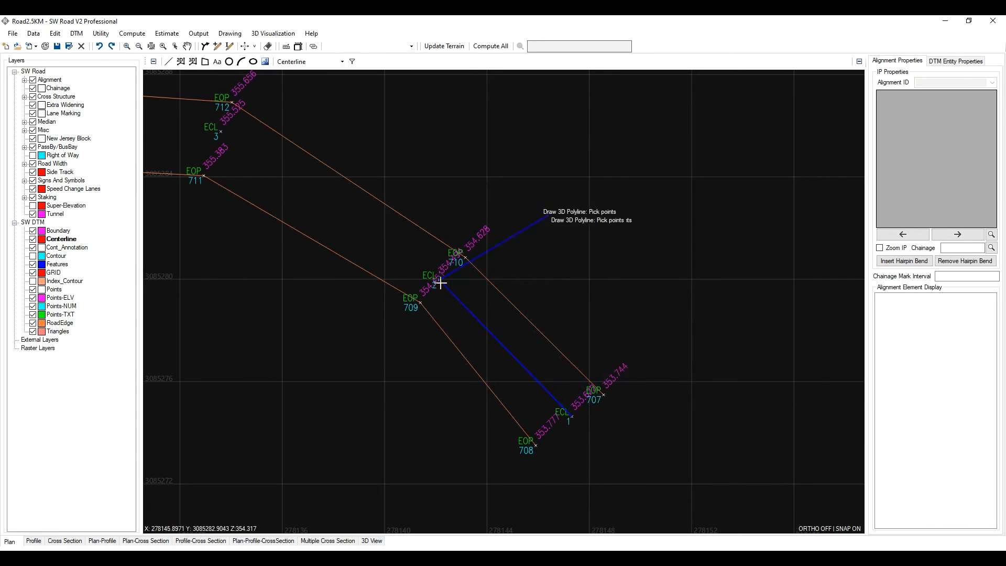
{"action": "left_click", "coordinate": [221, 131]}
{"action": "scroll", "coordinate": [550, 234], "scroll_direction": "down", "scroll_amount": 3}
{"action": "scroll", "coordinate": [550, 239], "scroll_direction": "up", "scroll_amount": 3}
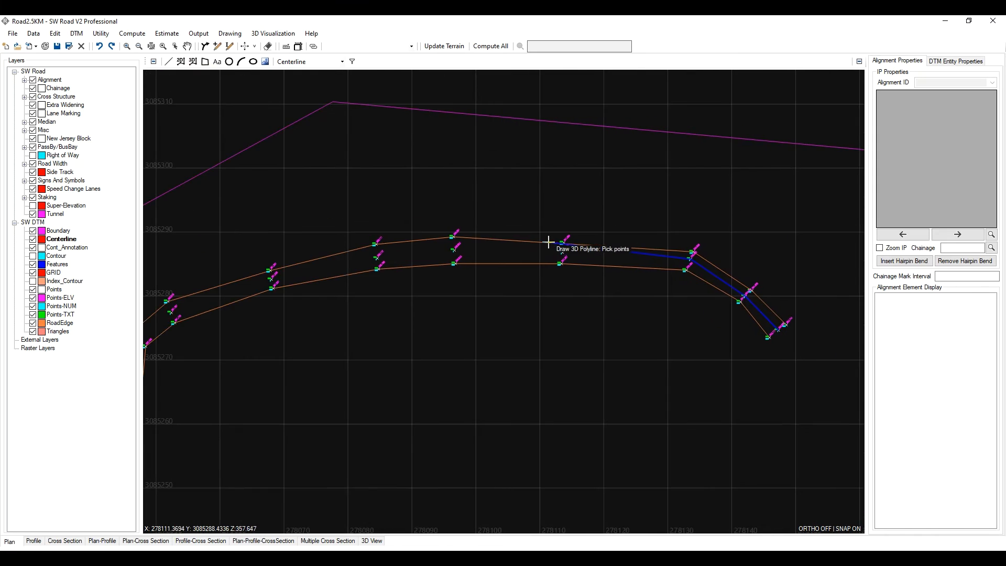
{"action": "left_click", "coordinate": [582, 268]}
{"action": "scroll", "coordinate": [550, 268], "scroll_direction": "down", "scroll_amount": 3}
{"action": "scroll", "coordinate": [509, 270], "scroll_direction": "up", "scroll_amount": 3}
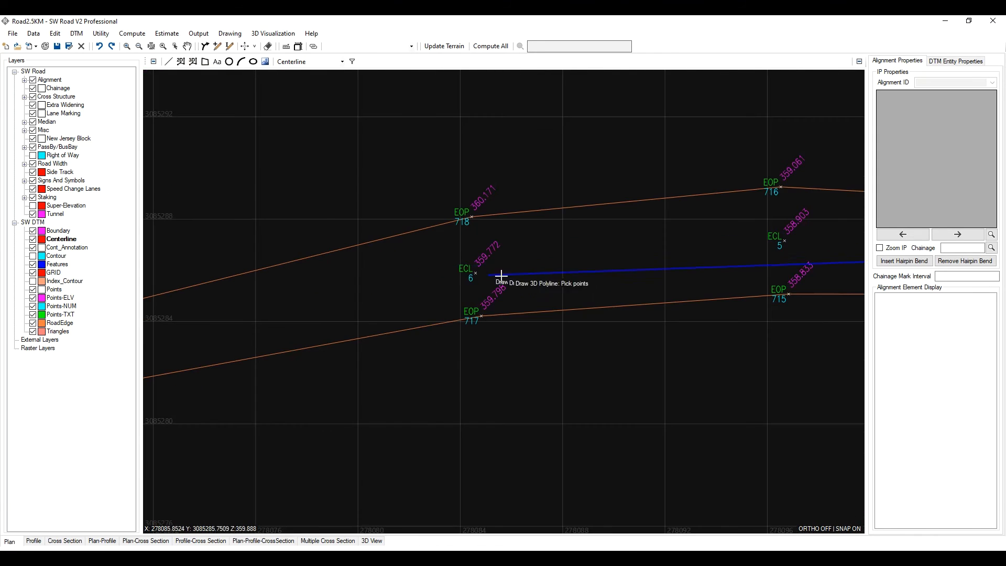
{"action": "scroll", "coordinate": [524, 246], "scroll_direction": "down", "scroll_amount": 3}
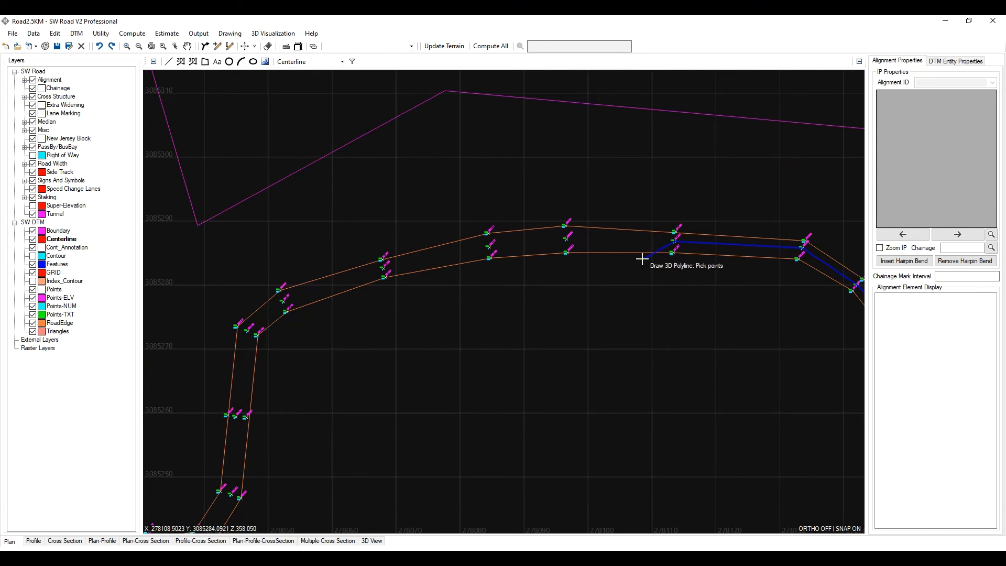
{"action": "left_click", "coordinate": [567, 240]}
{"action": "left_click", "coordinate": [490, 247]}
{"action": "left_click", "coordinate": [385, 267]}
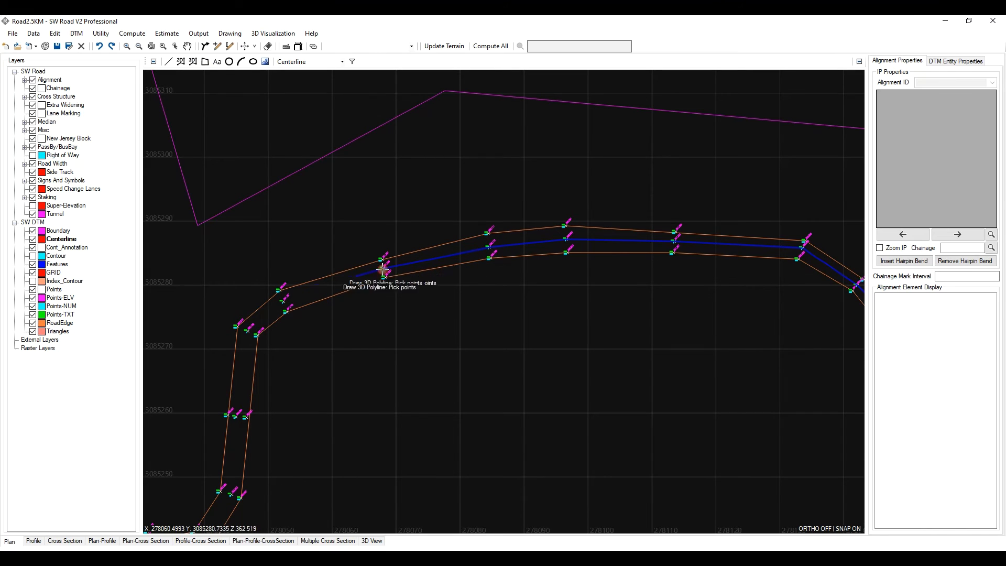
{"action": "left_click", "coordinate": [281, 299]}
{"action": "left_click", "coordinate": [247, 331]}
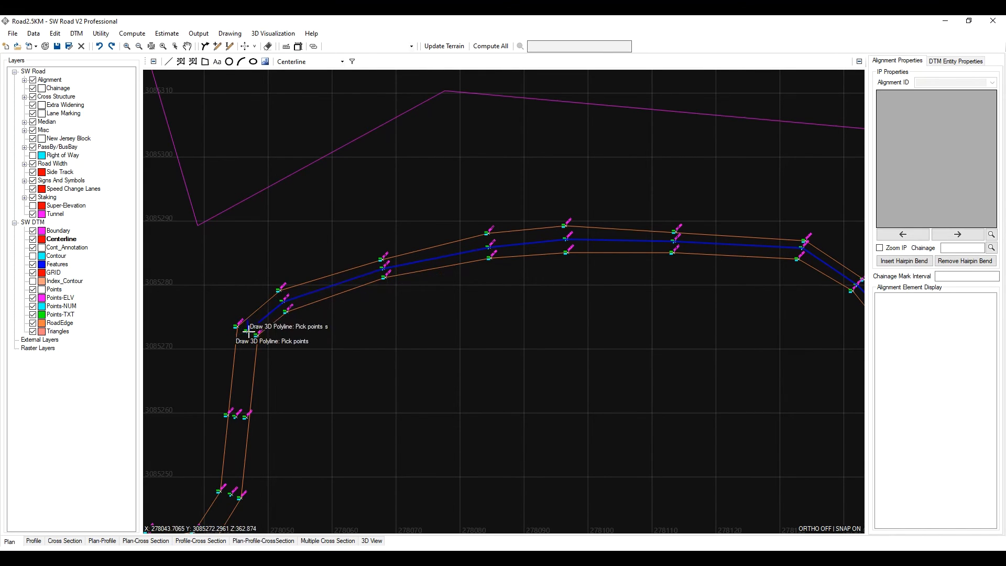
- Continue the centerline polyline through the ECL points around the southern bend and north to ECL point 148, then finish it
{"action": "left_click", "coordinate": [237, 420]}
{"action": "middle_click_drag", "start_coordinate": [231, 430], "coordinate": [473, 241]}
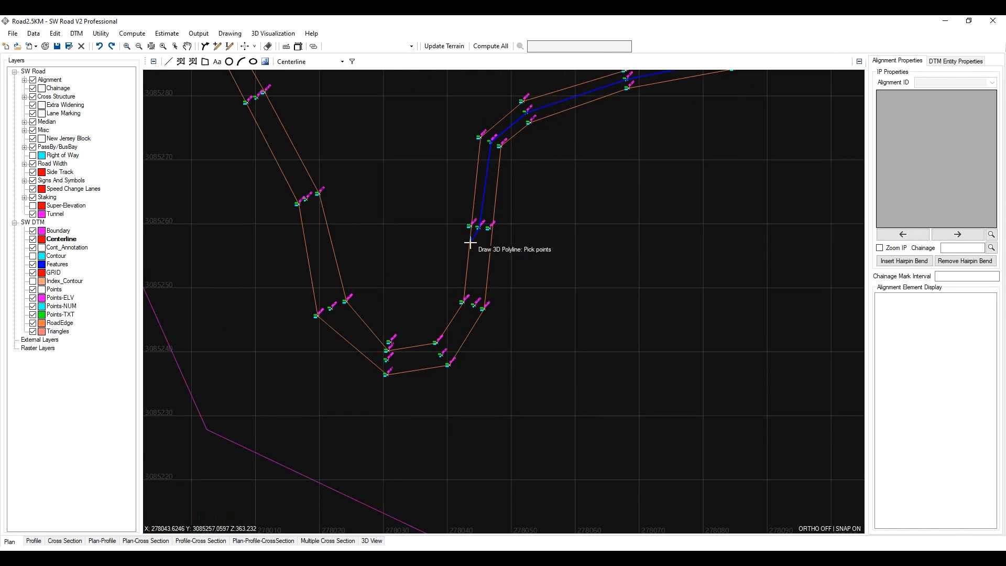
{"action": "left_click", "coordinate": [476, 308]}
{"action": "left_click", "coordinate": [441, 357]}
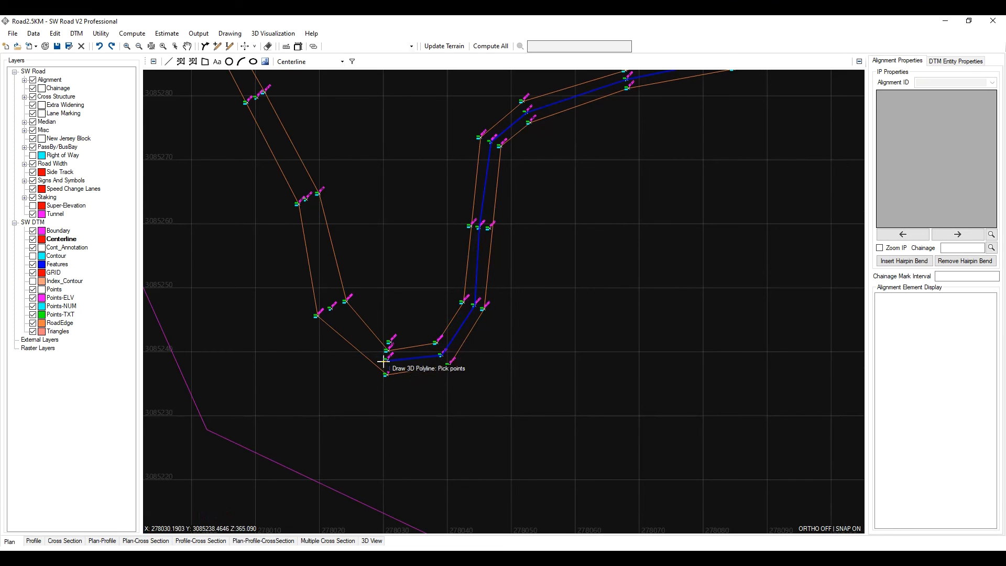
{"action": "left_click", "coordinate": [386, 361]}
{"action": "left_click", "coordinate": [333, 307]}
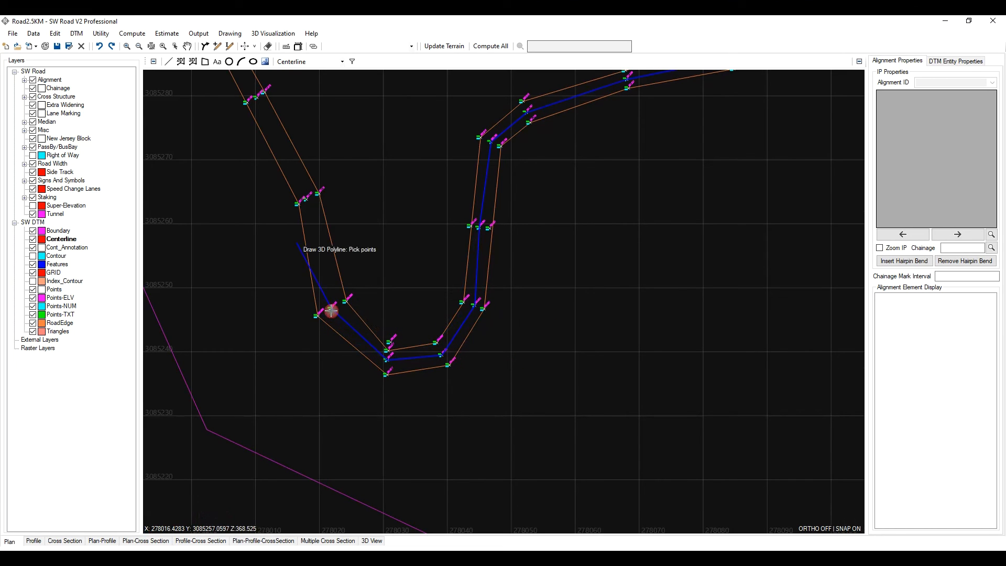
{"action": "left_click", "coordinate": [307, 201]}
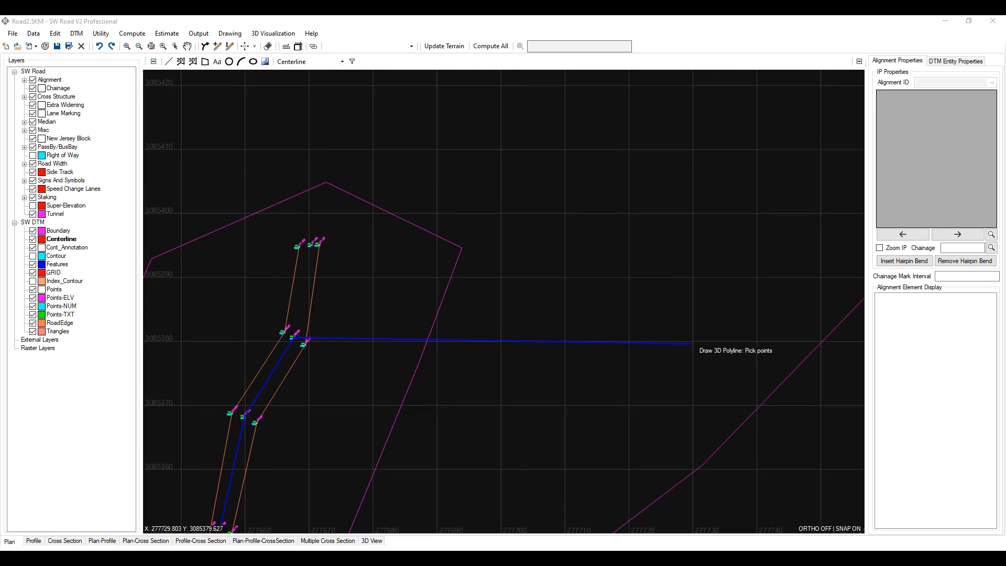
{"action": "middle_click_drag", "start_coordinate": [295, 261], "coordinate": [398, 237]}
{"action": "scroll", "coordinate": [429, 214], "scroll_direction": "up", "scroll_amount": 2}
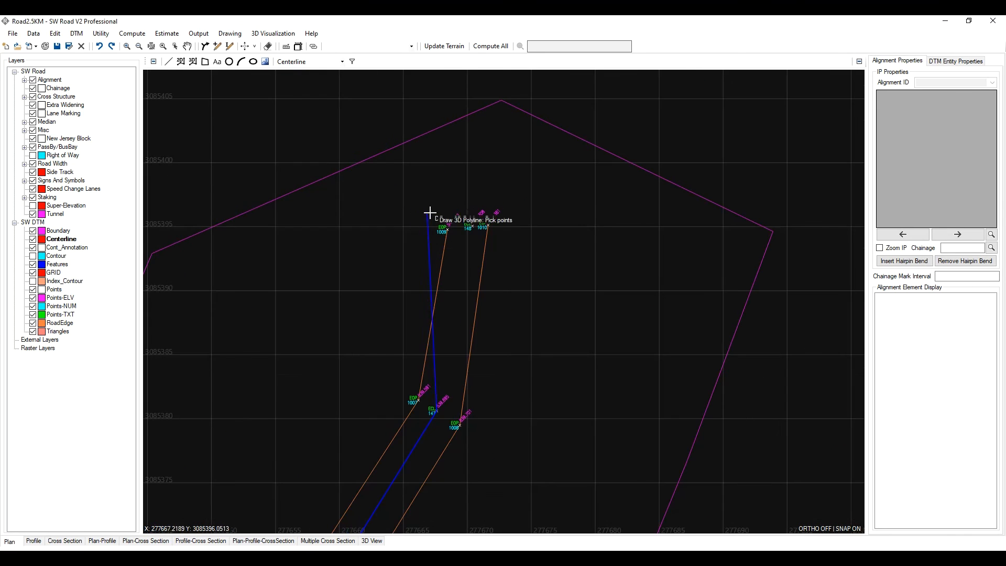
{"action": "left_click", "coordinate": [494, 221]}
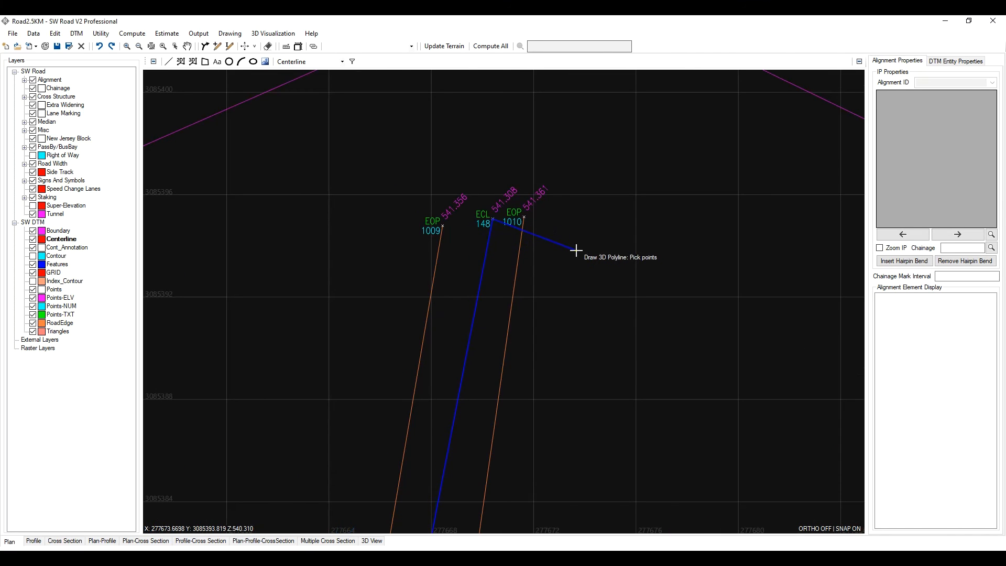
{"action": "scroll", "coordinate": [577, 250], "scroll_direction": "down", "scroll_amount": 8}
{"action": "scroll", "coordinate": [600, 246], "scroll_direction": "up", "scroll_amount": 4}
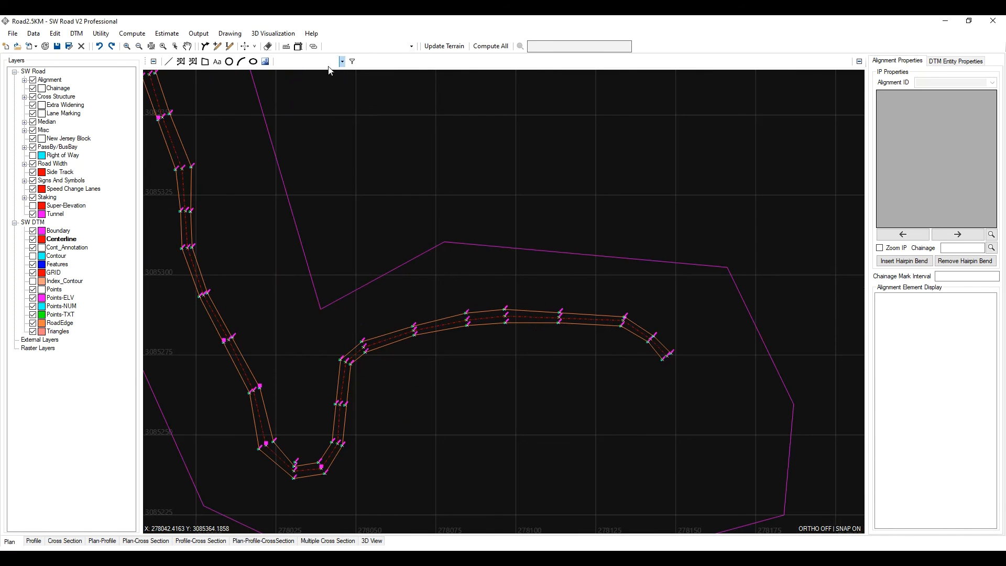
- Turn off point filtering so all point remarks are displayed again
{"action": "left_click", "coordinate": [351, 62]}
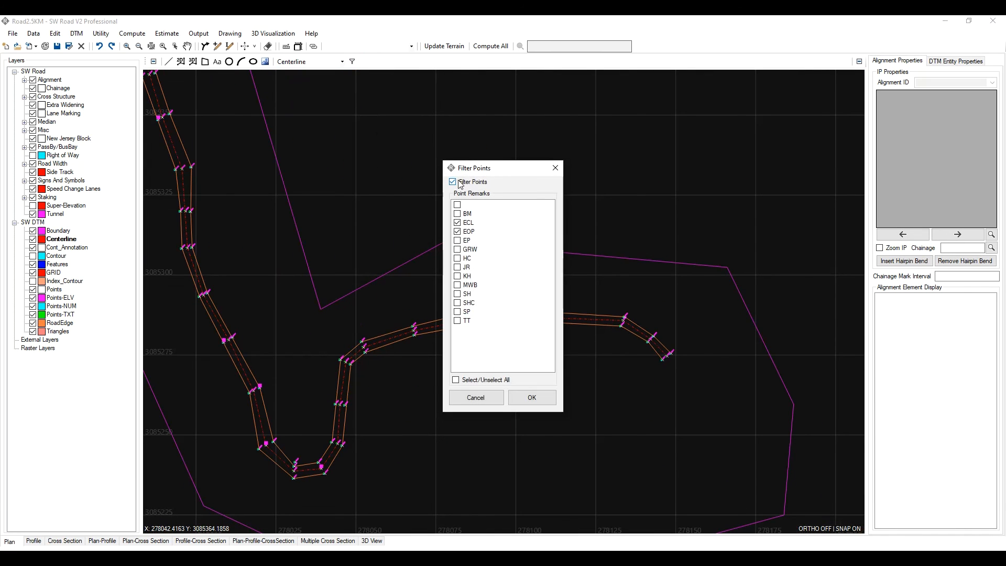
{"action": "left_click", "coordinate": [455, 380]}
{"action": "left_click", "coordinate": [532, 397]}
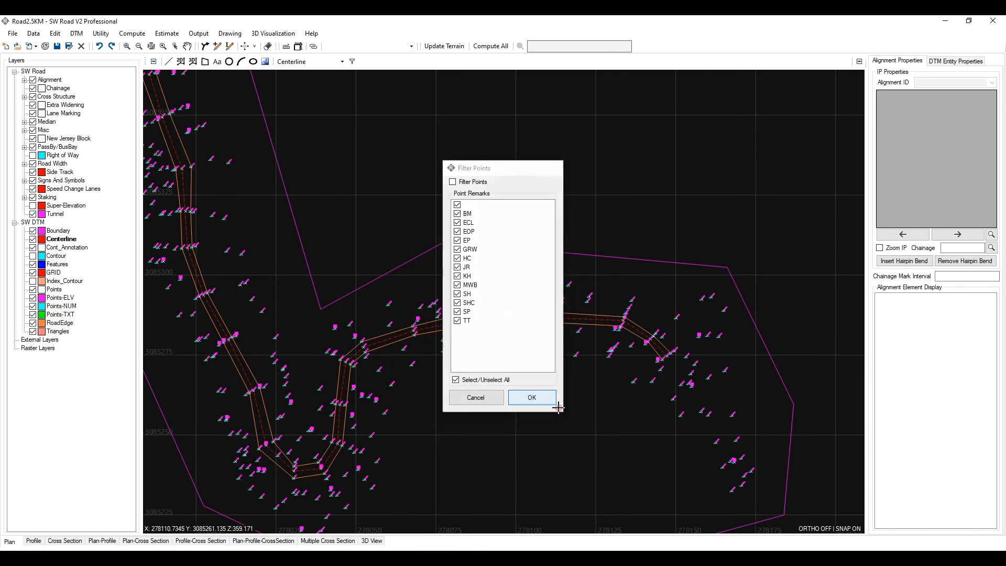
- Inspect the drawn centerline along the road alignment against the surrounding survey points
{"action": "scroll", "coordinate": [647, 318], "scroll_direction": "up", "scroll_amount": 3}
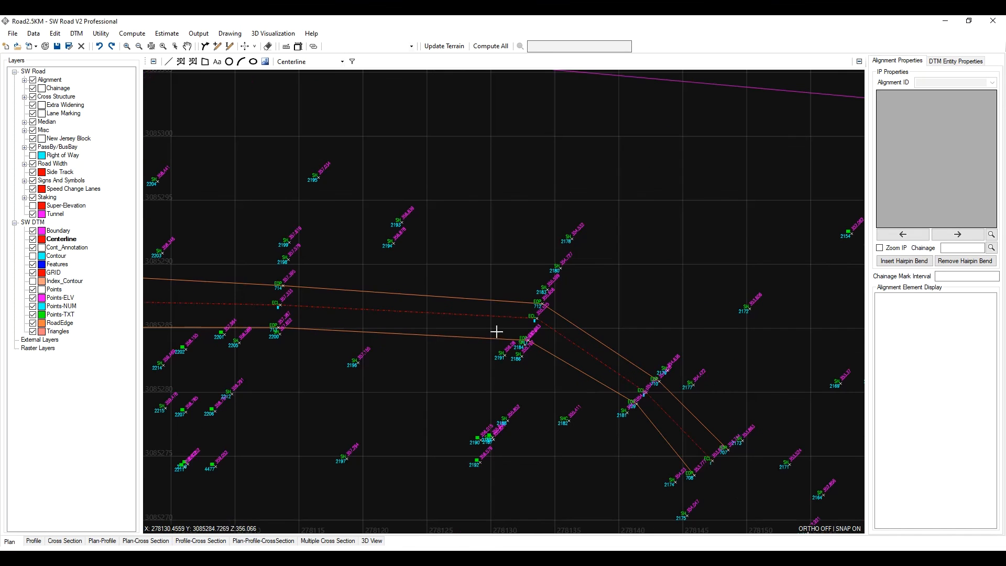
{"action": "scroll", "coordinate": [521, 317], "scroll_direction": "up", "scroll_amount": 1}
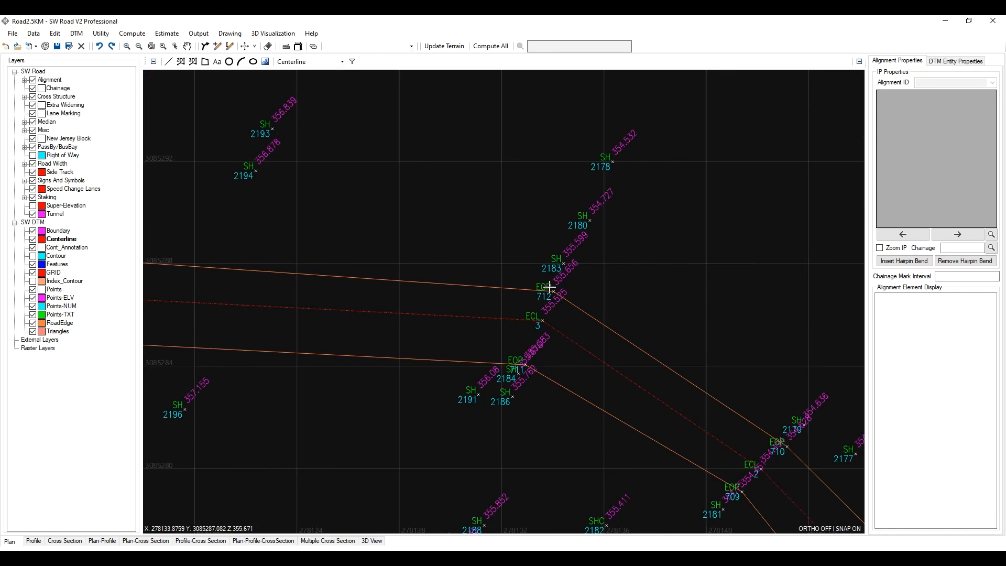
{"action": "scroll", "coordinate": [550, 287], "scroll_direction": "down", "scroll_amount": 2}
{"action": "scroll", "coordinate": [452, 293], "scroll_direction": "up", "scroll_amount": 2}
{"action": "scroll", "coordinate": [406, 290], "scroll_direction": "down", "scroll_amount": 1}
{"action": "middle_click_drag", "start_coordinate": [351, 284], "coordinate": [616, 281]}
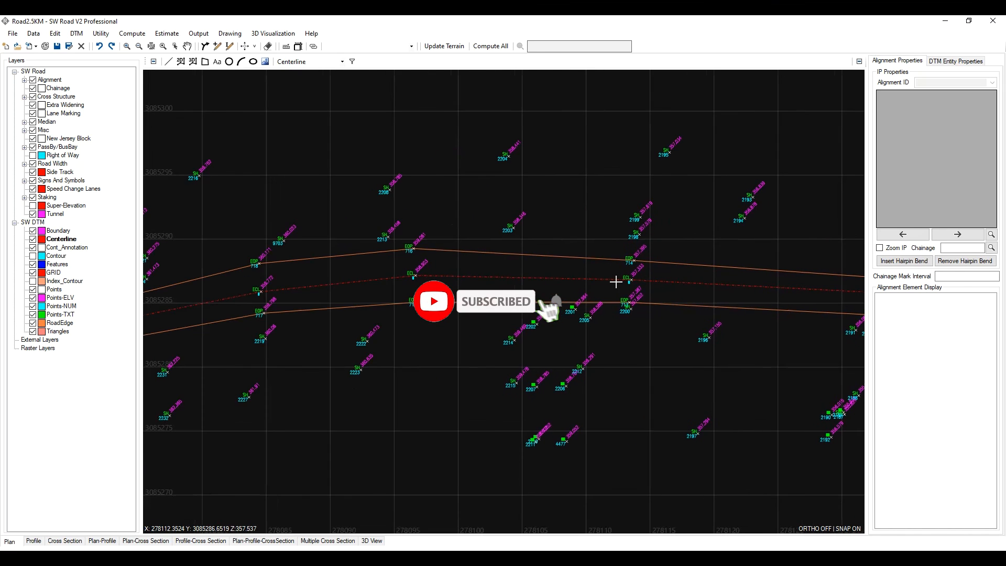
{"action": "scroll", "coordinate": [615, 282], "scroll_direction": "down", "scroll_amount": 1}
{"action": "middle_click_drag", "start_coordinate": [466, 287], "coordinate": [513, 220]}
{"action": "scroll", "coordinate": [389, 324], "scroll_direction": "up", "scroll_amount": 1}
{"action": "scroll", "coordinate": [455, 303], "scroll_direction": "down", "scroll_amount": 3}
{"action": "middle_click_drag", "start_coordinate": [352, 347], "coordinate": [417, 347]}
{"action": "scroll", "coordinate": [425, 313], "scroll_direction": "up", "scroll_amount": 3}
{"action": "scroll", "coordinate": [451, 258], "scroll_direction": "down", "scroll_amount": 2}
{"action": "middle_click_drag", "start_coordinate": [451, 258], "coordinate": [471, 360]}
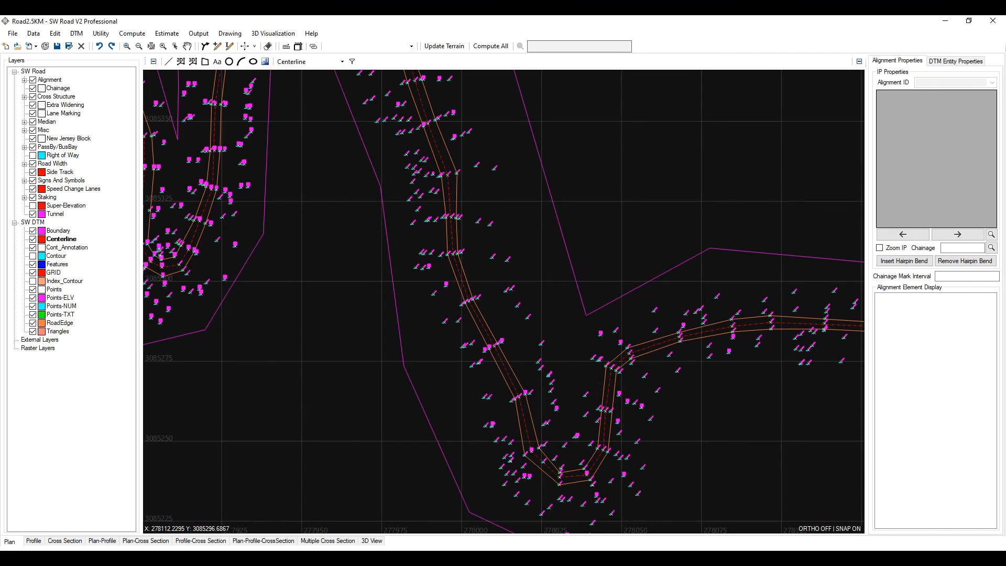